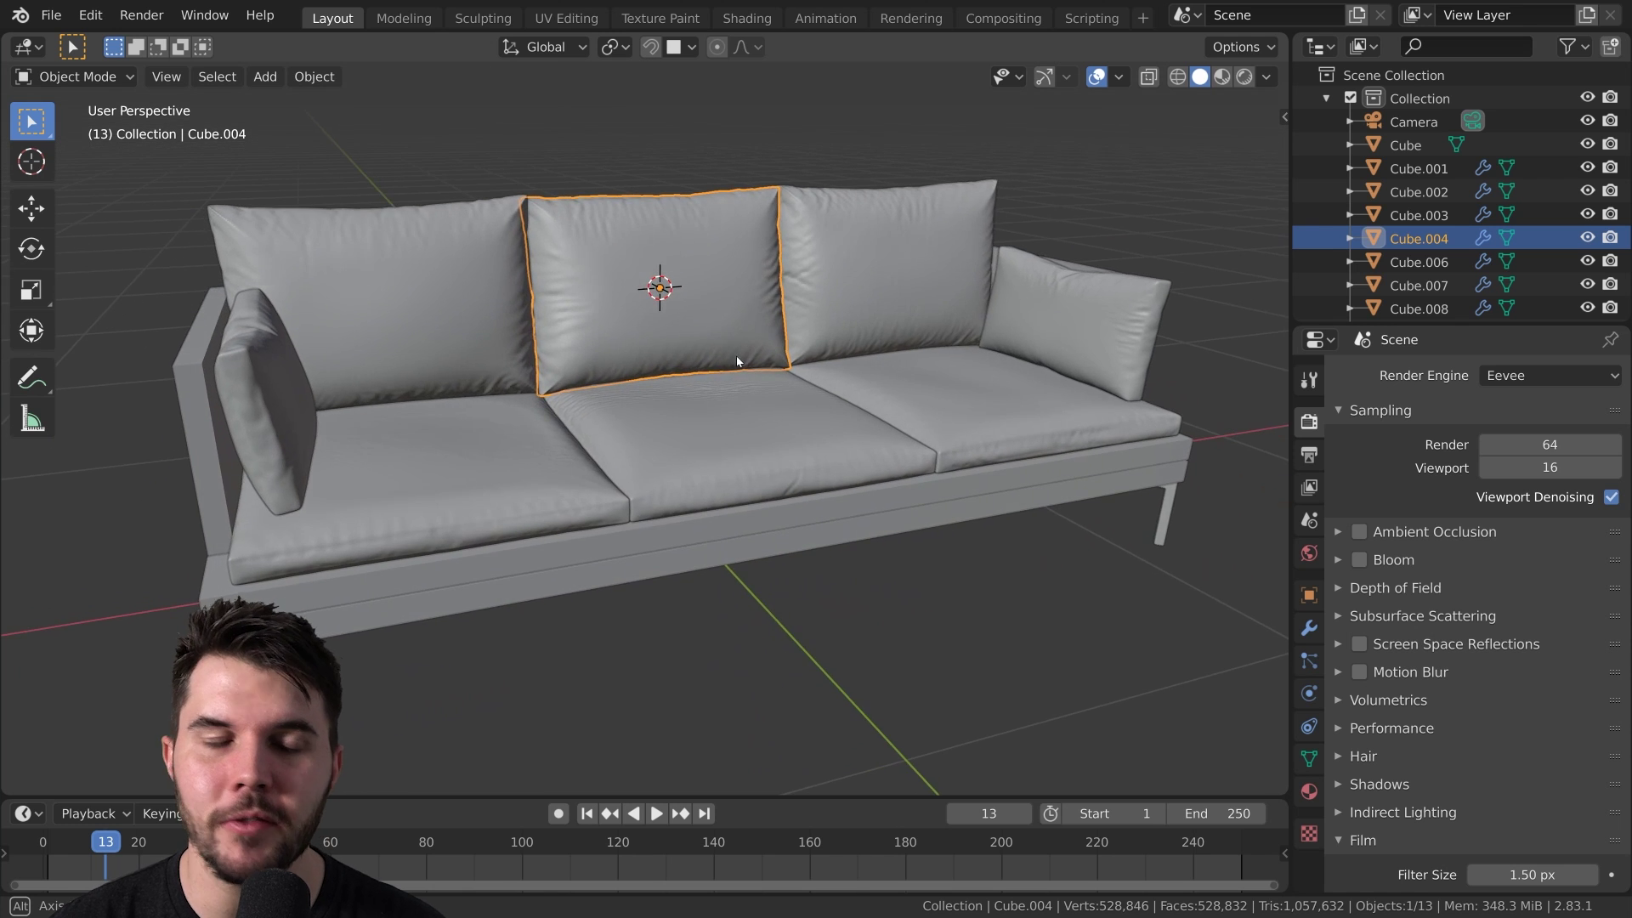
# - Switch to the sofa reference board and examine the cushion shapes and fabric on the beige, dark grey and long four-seat sofas
pyautogui.scroll(3, 803, 345)
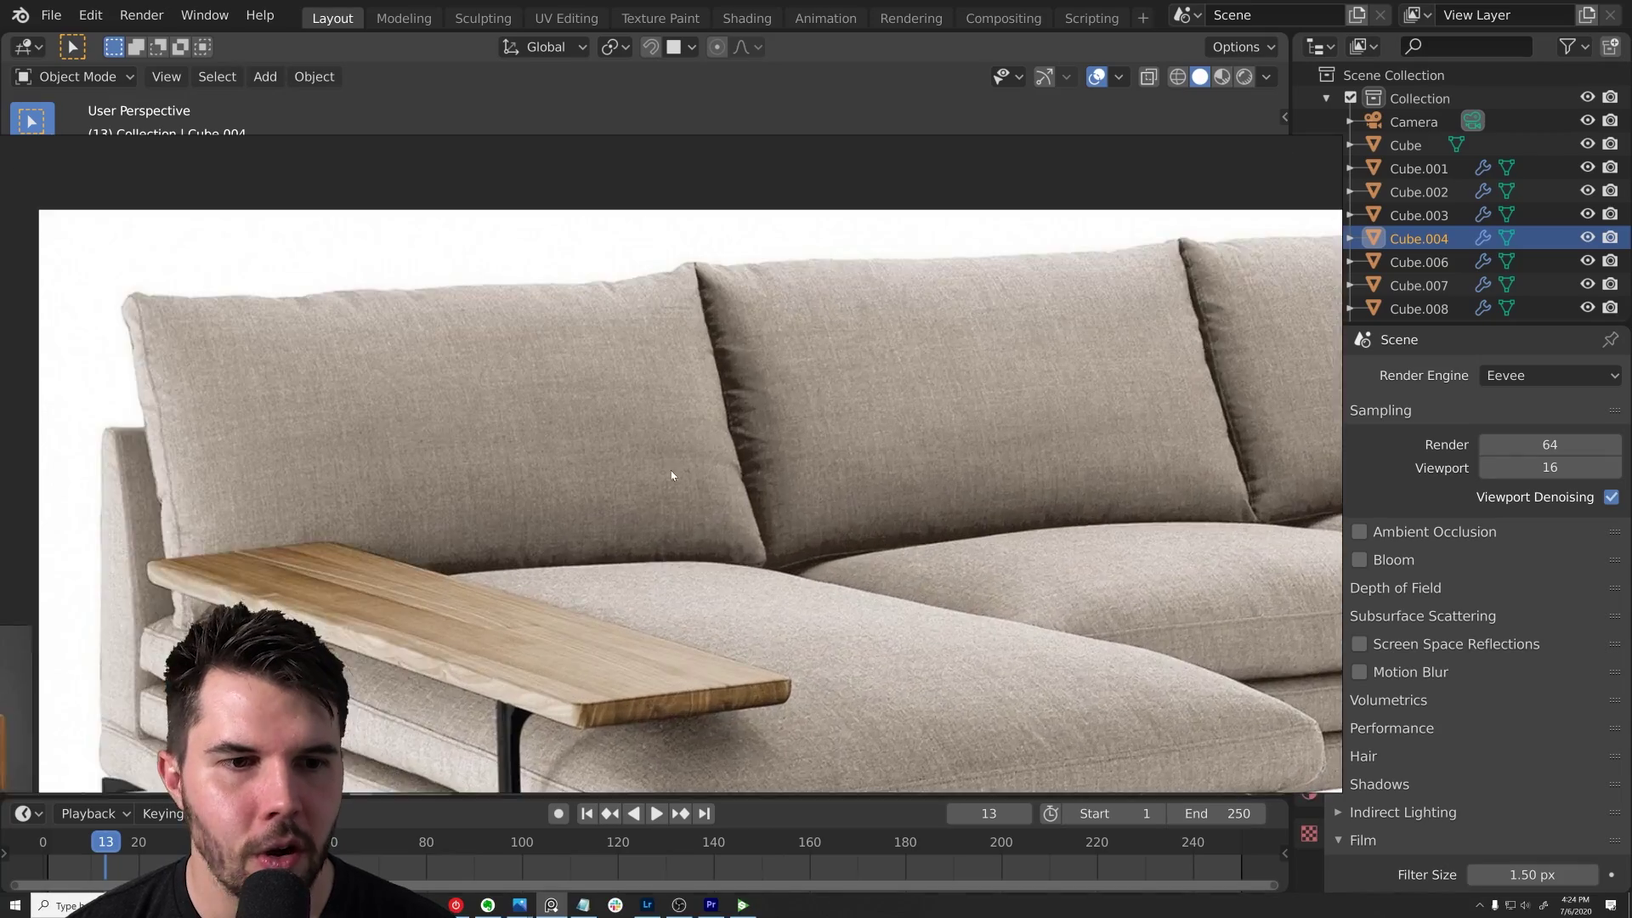
pyautogui.scroll(2, 671, 475)
pyautogui.moveTo(893, 419); pyautogui.dragTo(607, 486, button='middle')
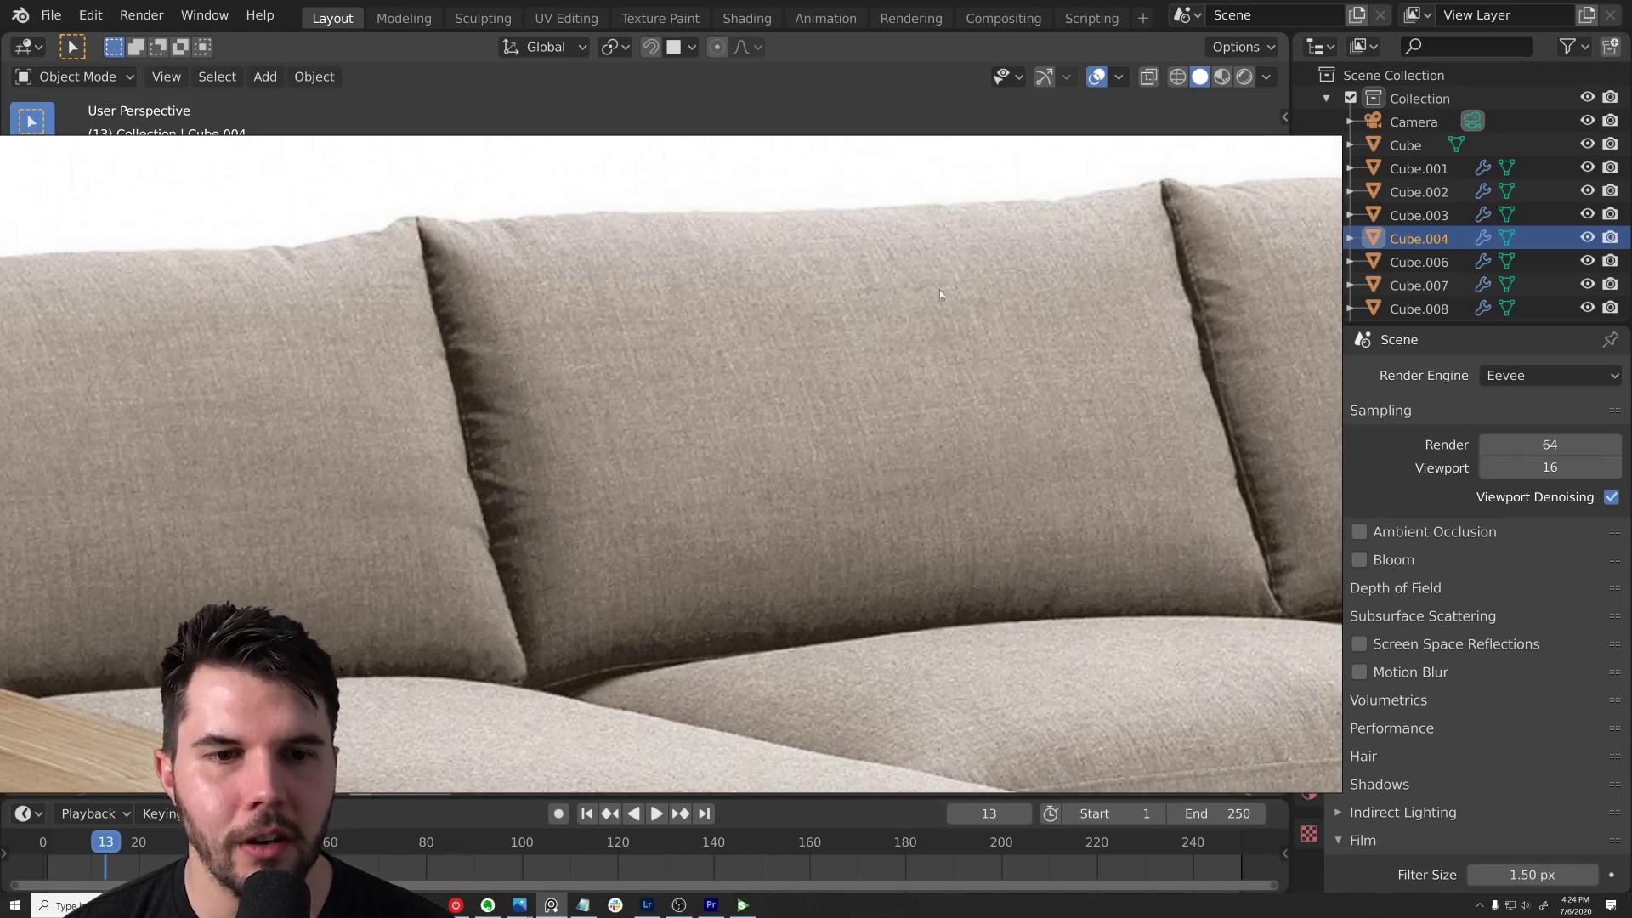
pyautogui.scroll(-8, 869, 444)
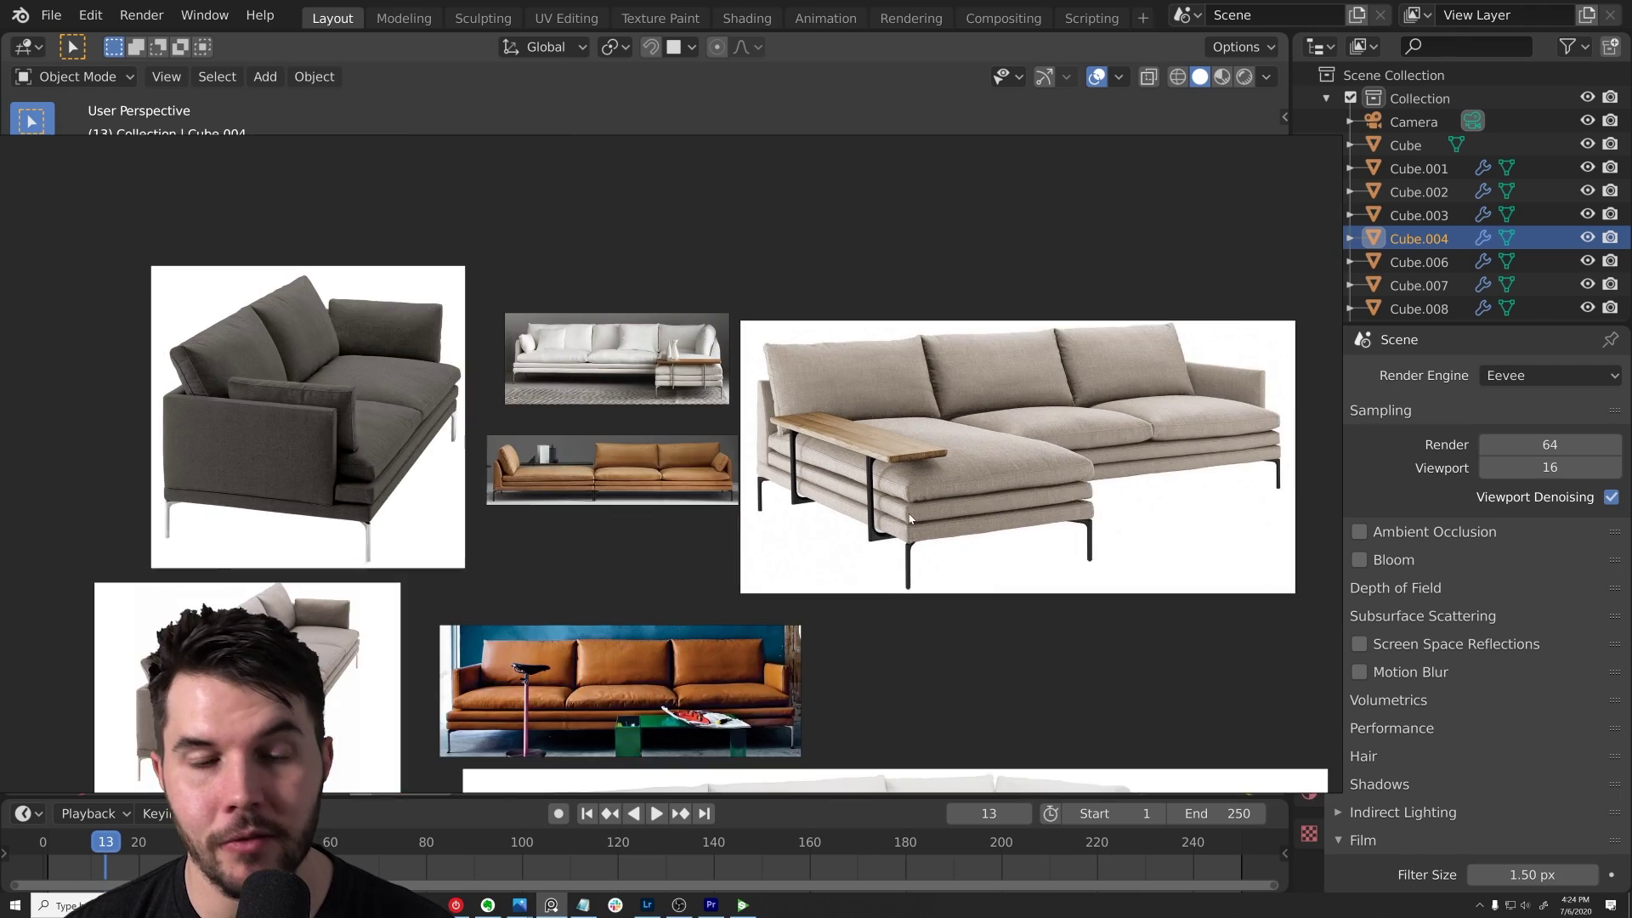
pyautogui.scroll(6, 367, 455)
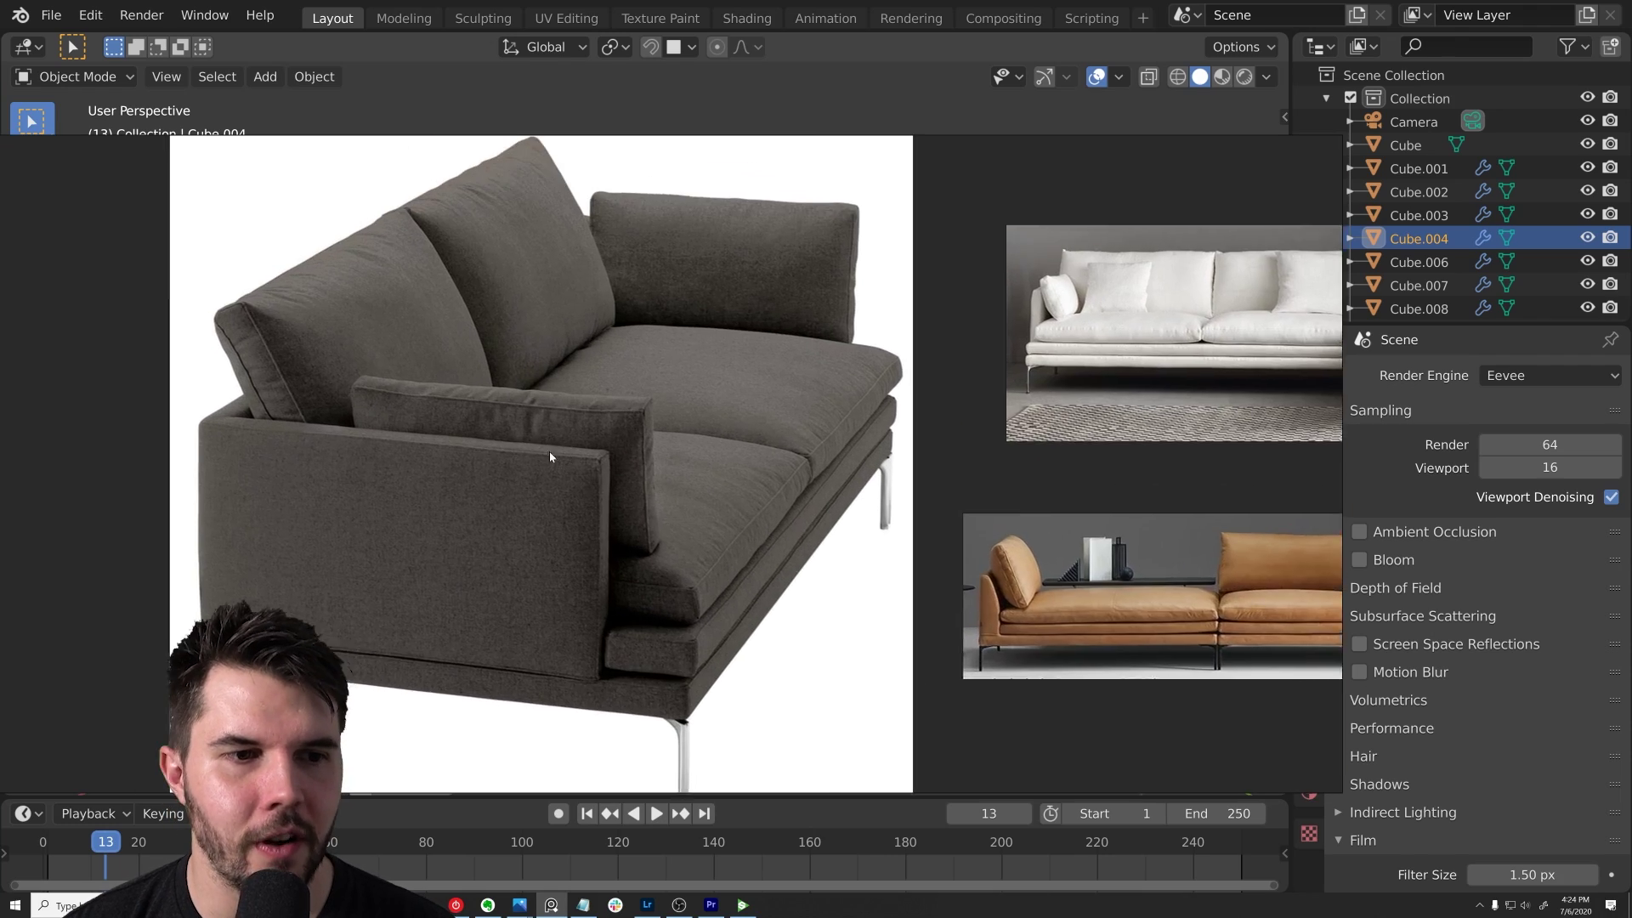
pyautogui.scroll(5, 627, 450)
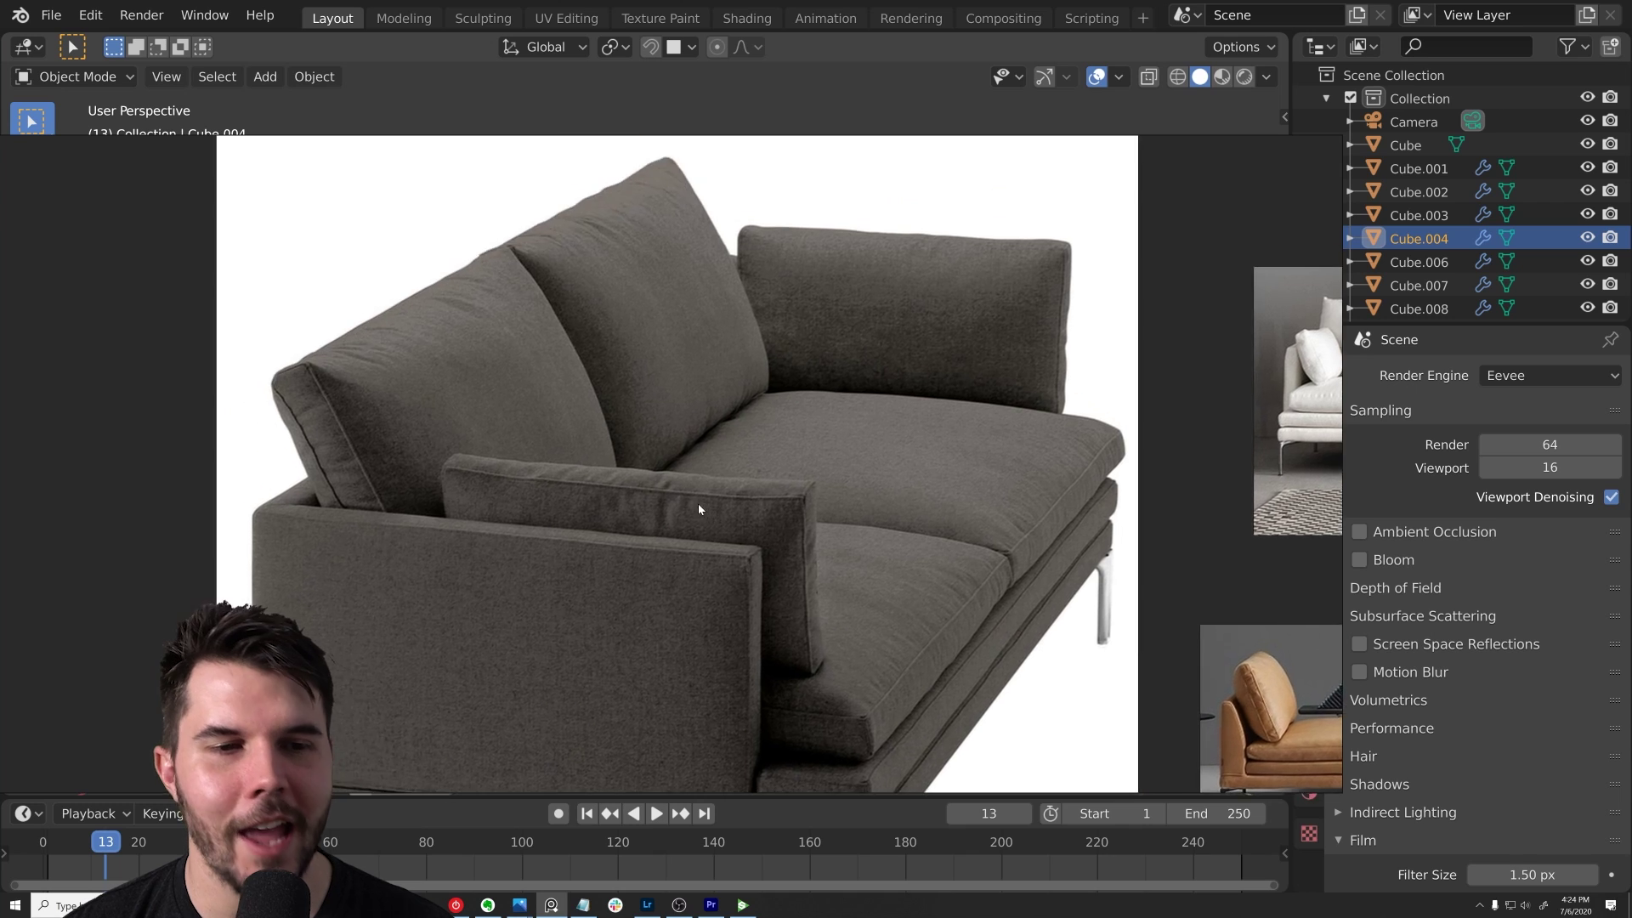
pyautogui.scroll(-8, 791, 383)
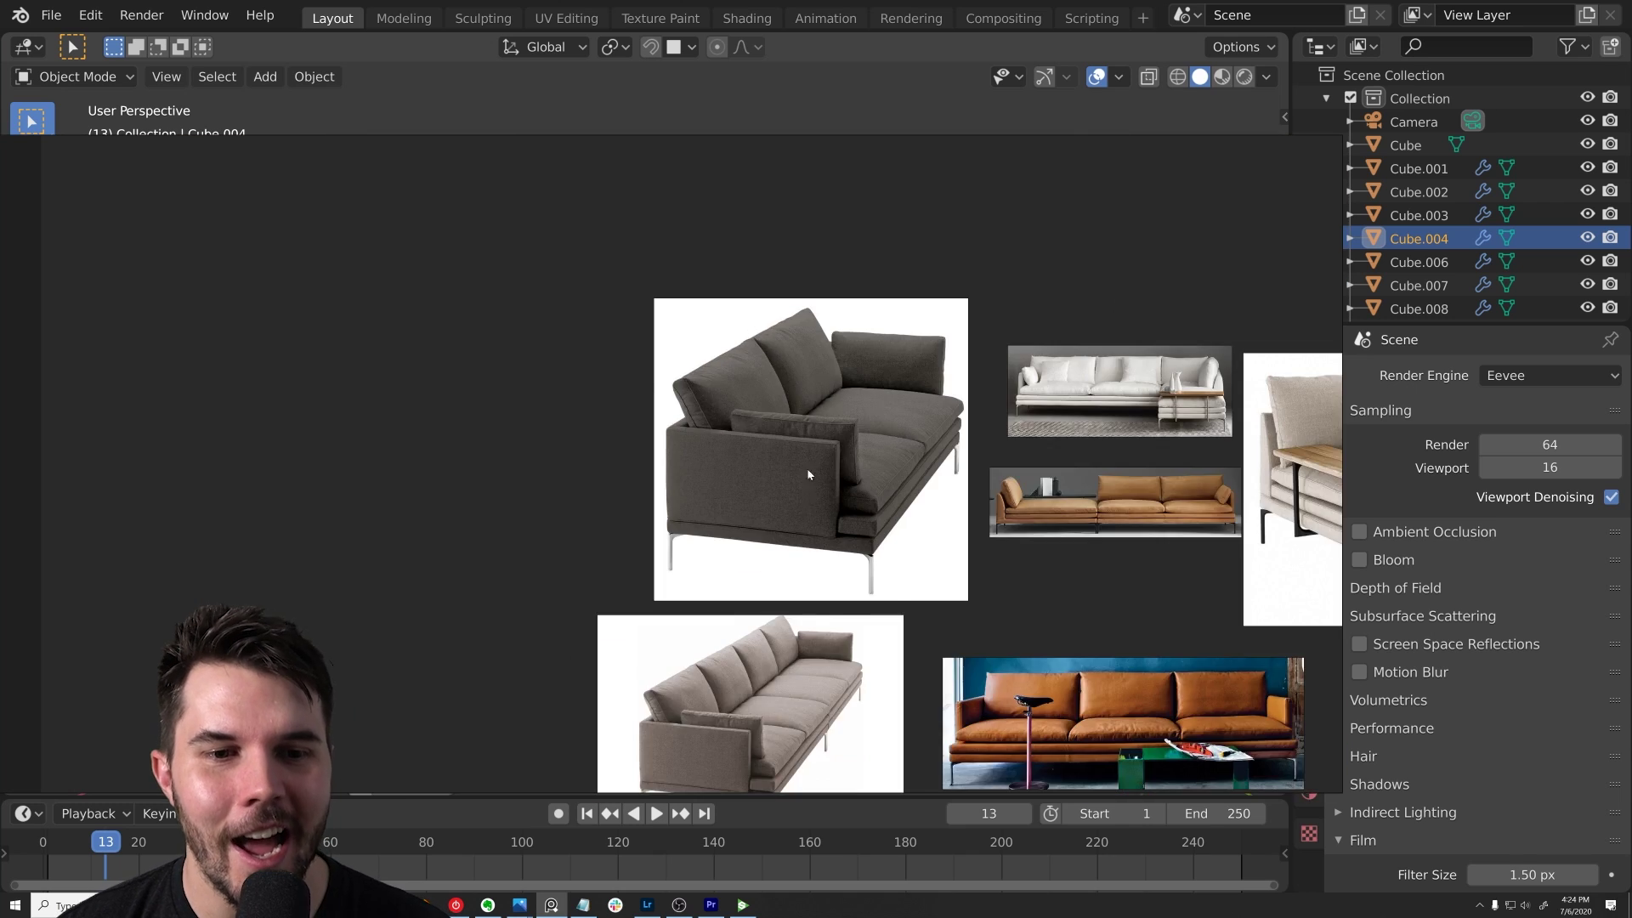
pyautogui.moveTo(726, 764); pyautogui.dragTo(767, 476, button='middle')
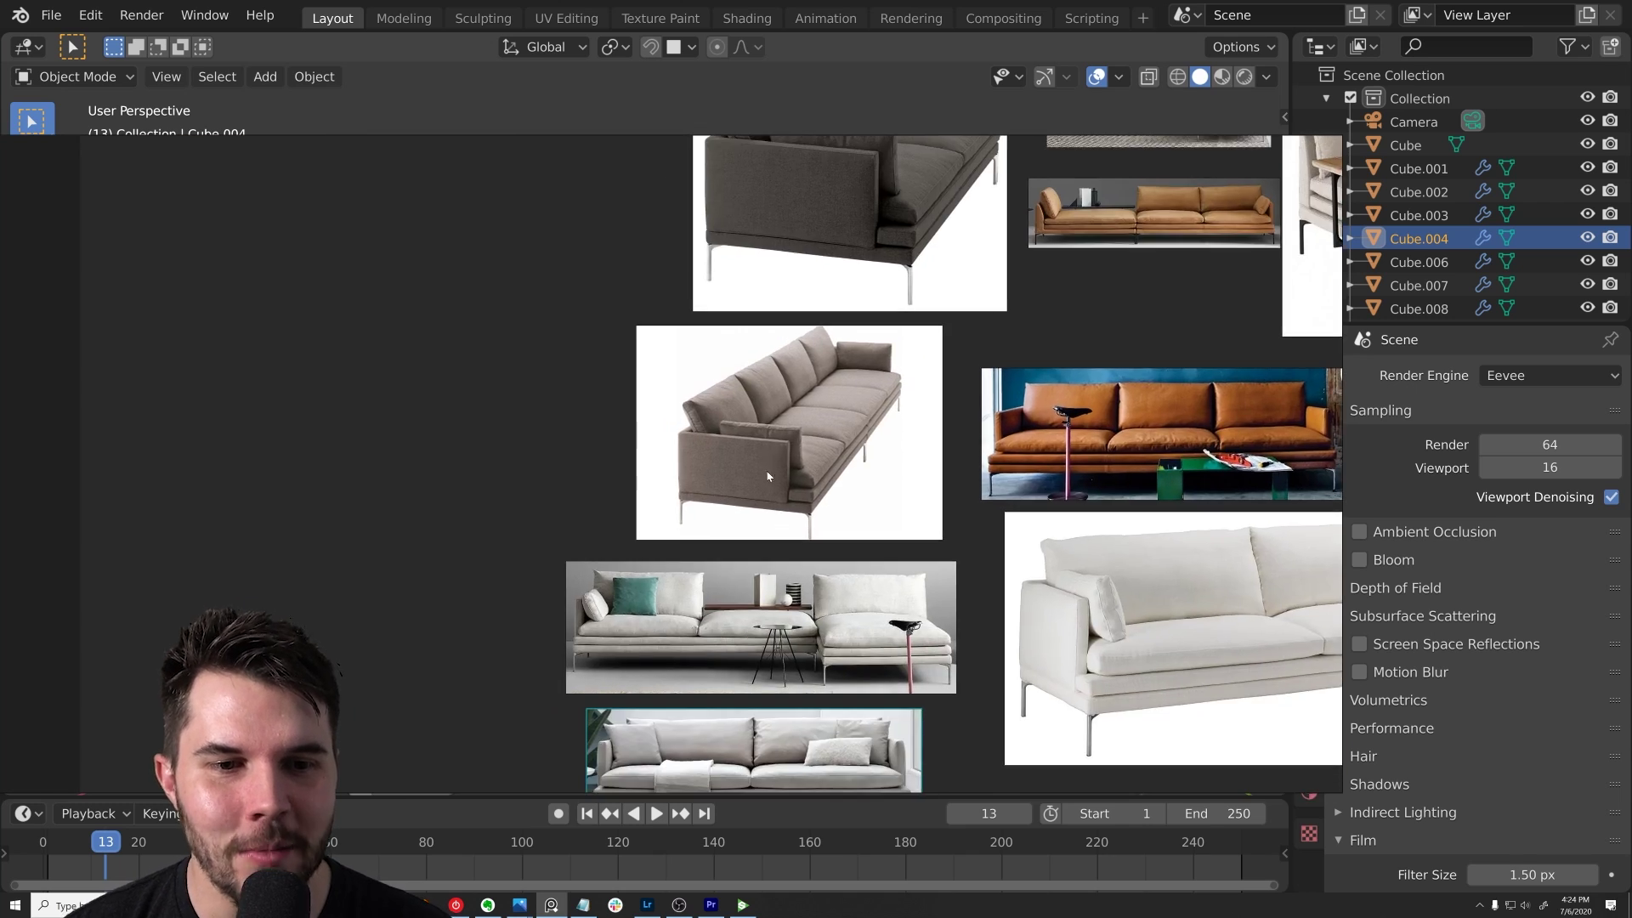
pyautogui.scroll(6, 766, 476)
pyautogui.scroll(4, 767, 473)
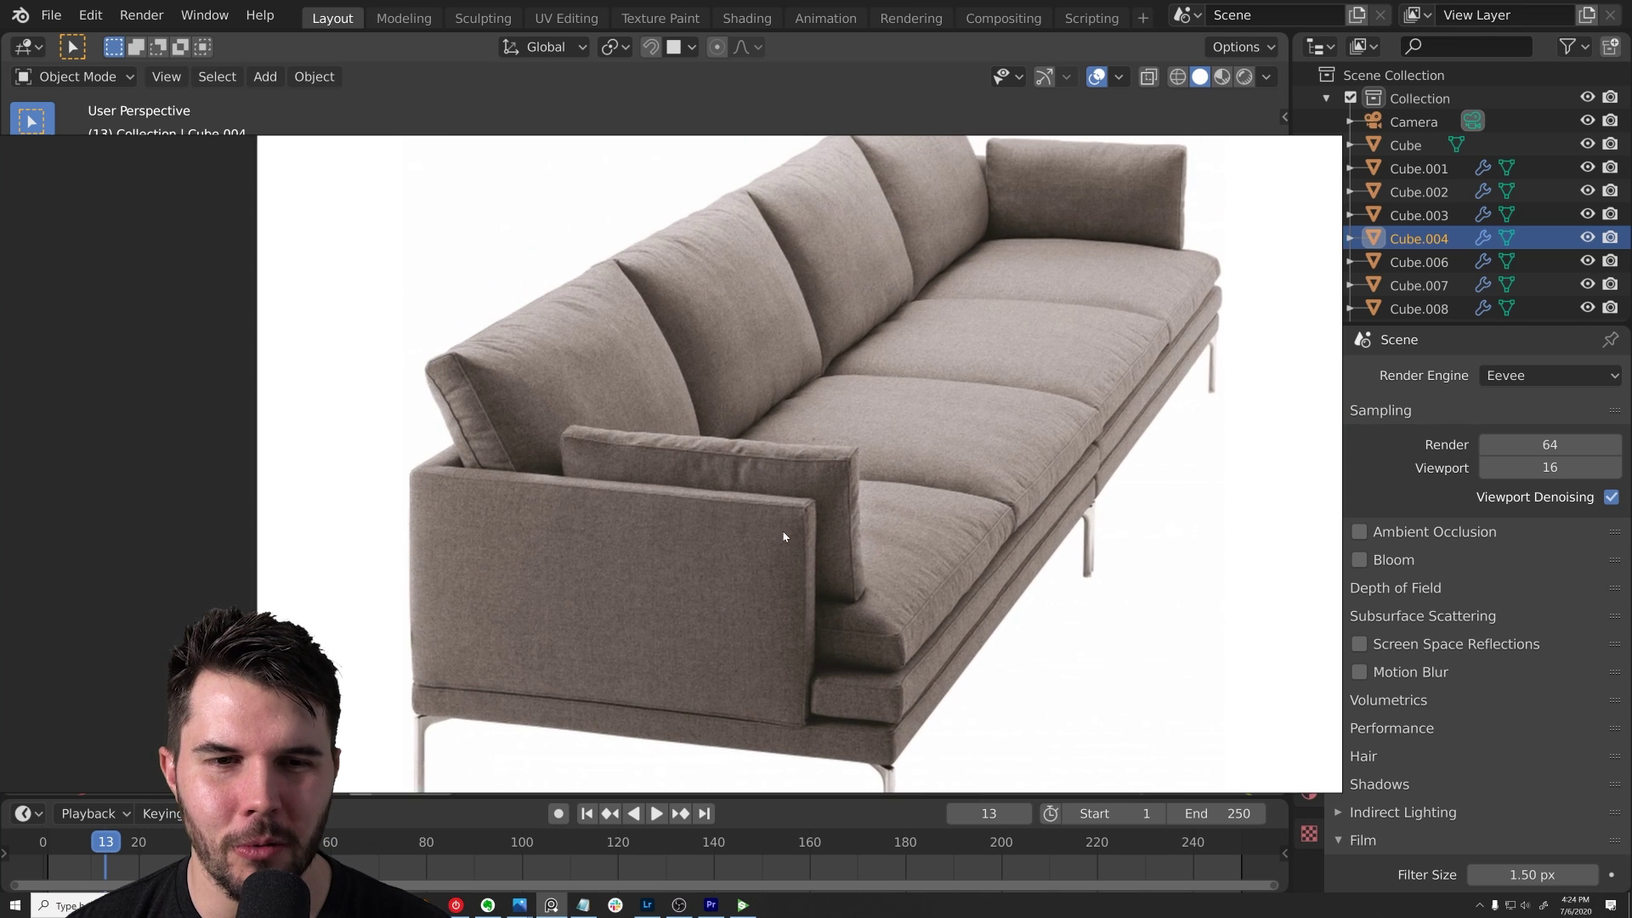
pyautogui.moveTo(1134, 289); pyautogui.dragTo(567, 603, button='middle')
pyautogui.scroll(-8, 852, 517)
pyautogui.moveTo(1041, 417); pyautogui.dragTo(707, 495, button='middle')
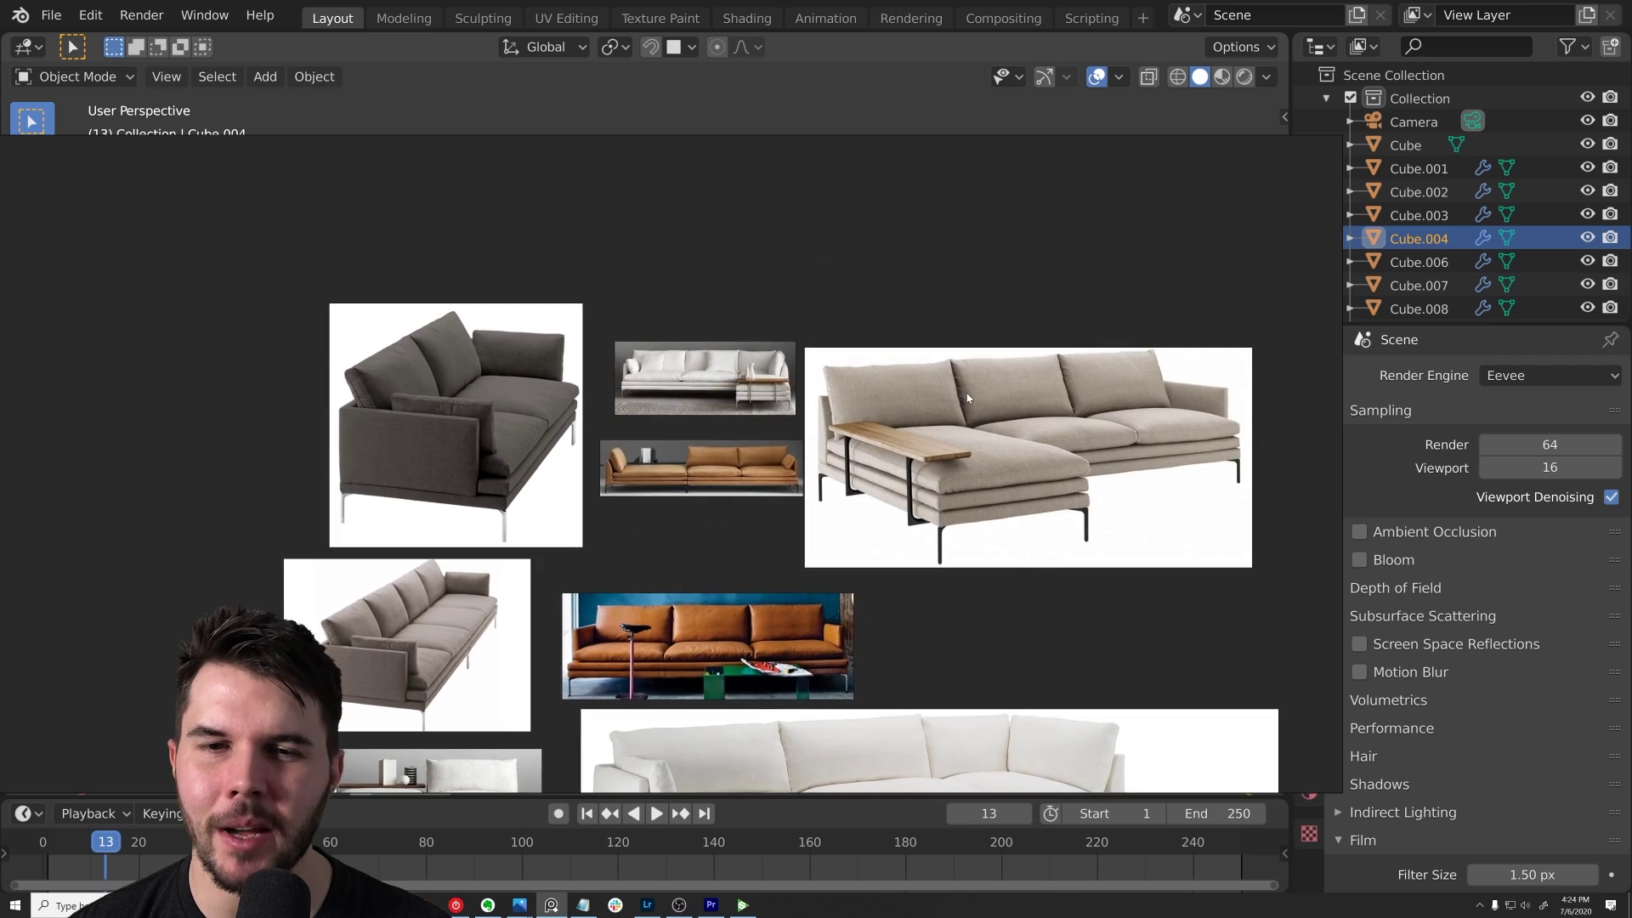
# - Examine the weave and shading of the back cushions up close on the beige corner sofa with the wooden side table
pyautogui.scroll(7, 1000, 390)
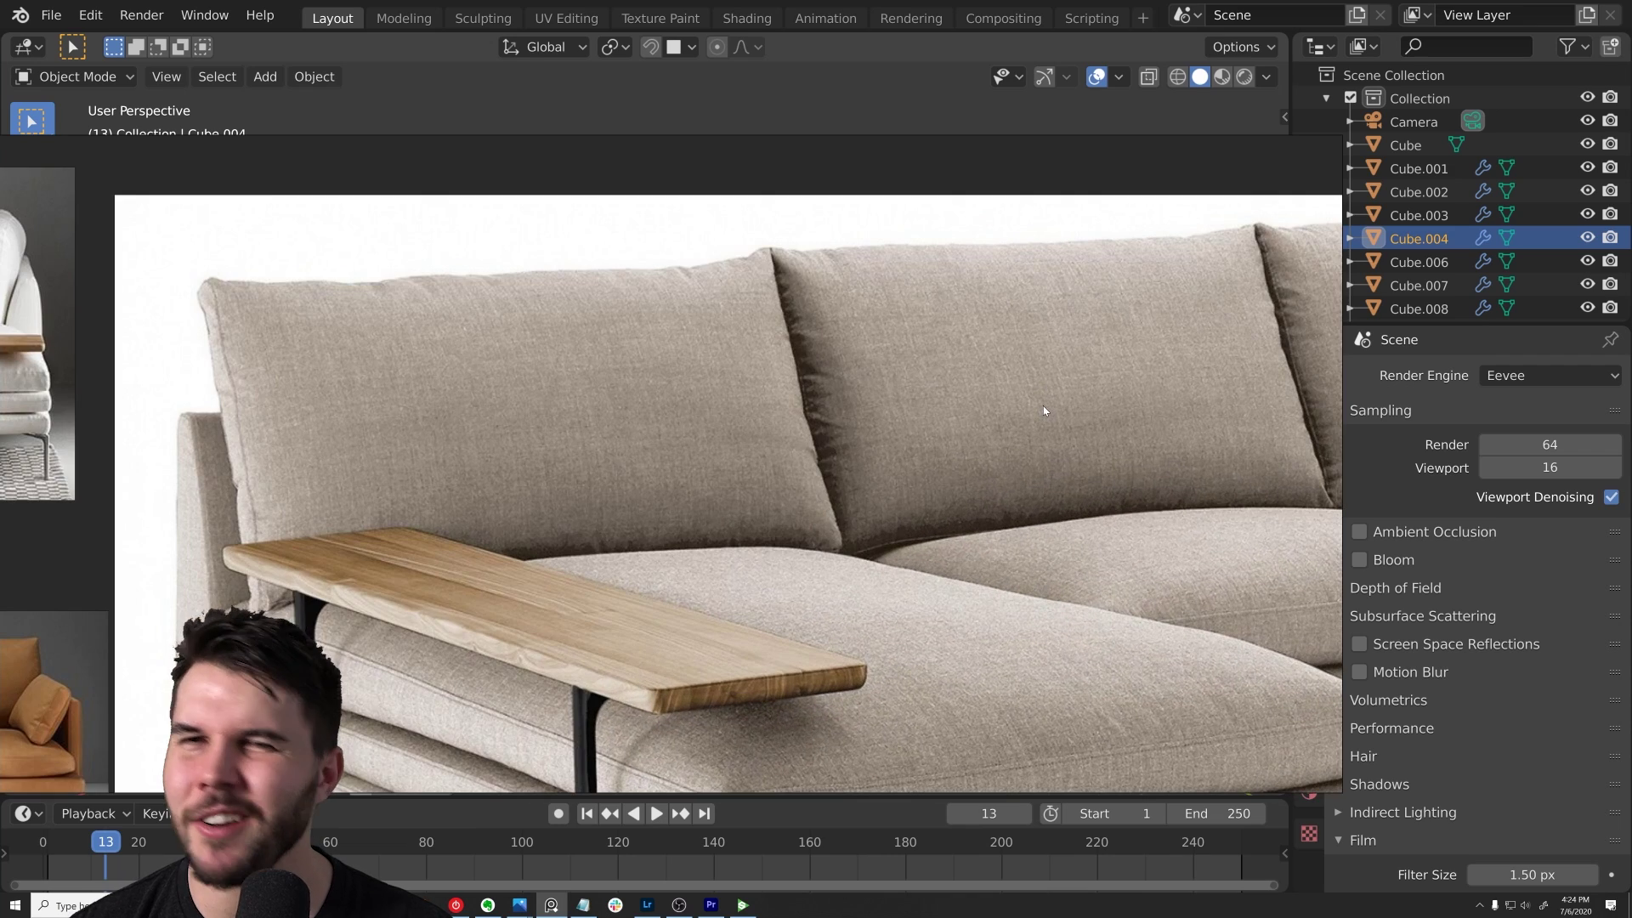
pyautogui.scroll(2, 765, 434)
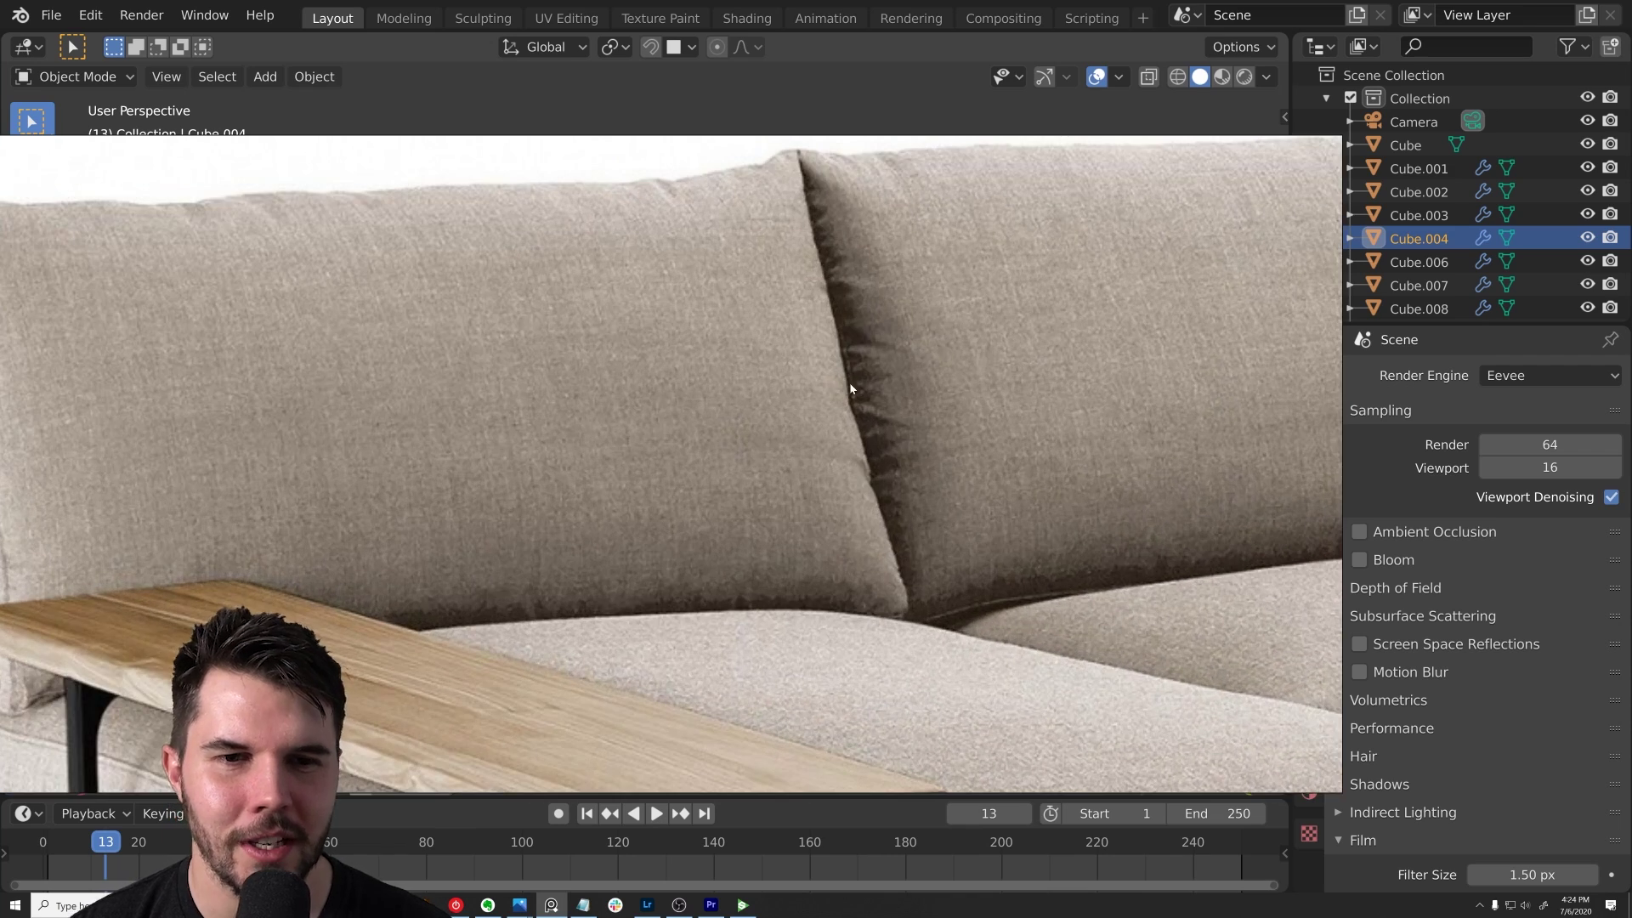
pyautogui.scroll(-4, 339, 484)
pyautogui.scroll(3, 479, 482)
pyautogui.scroll(-3, 573, 497)
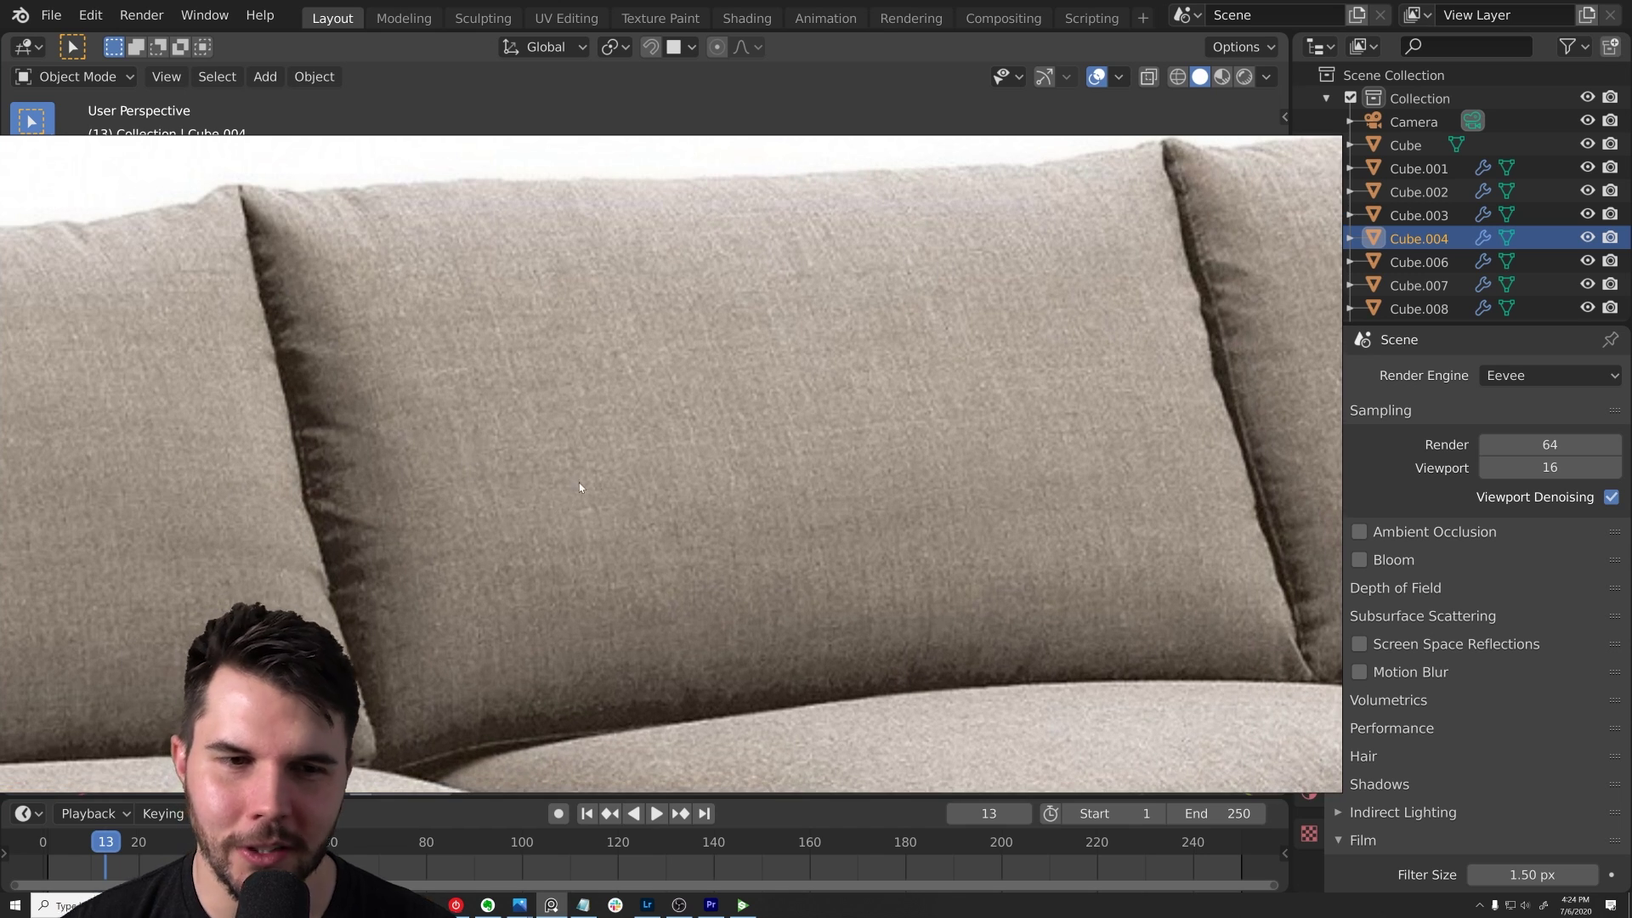
pyautogui.scroll(2, 682, 470)
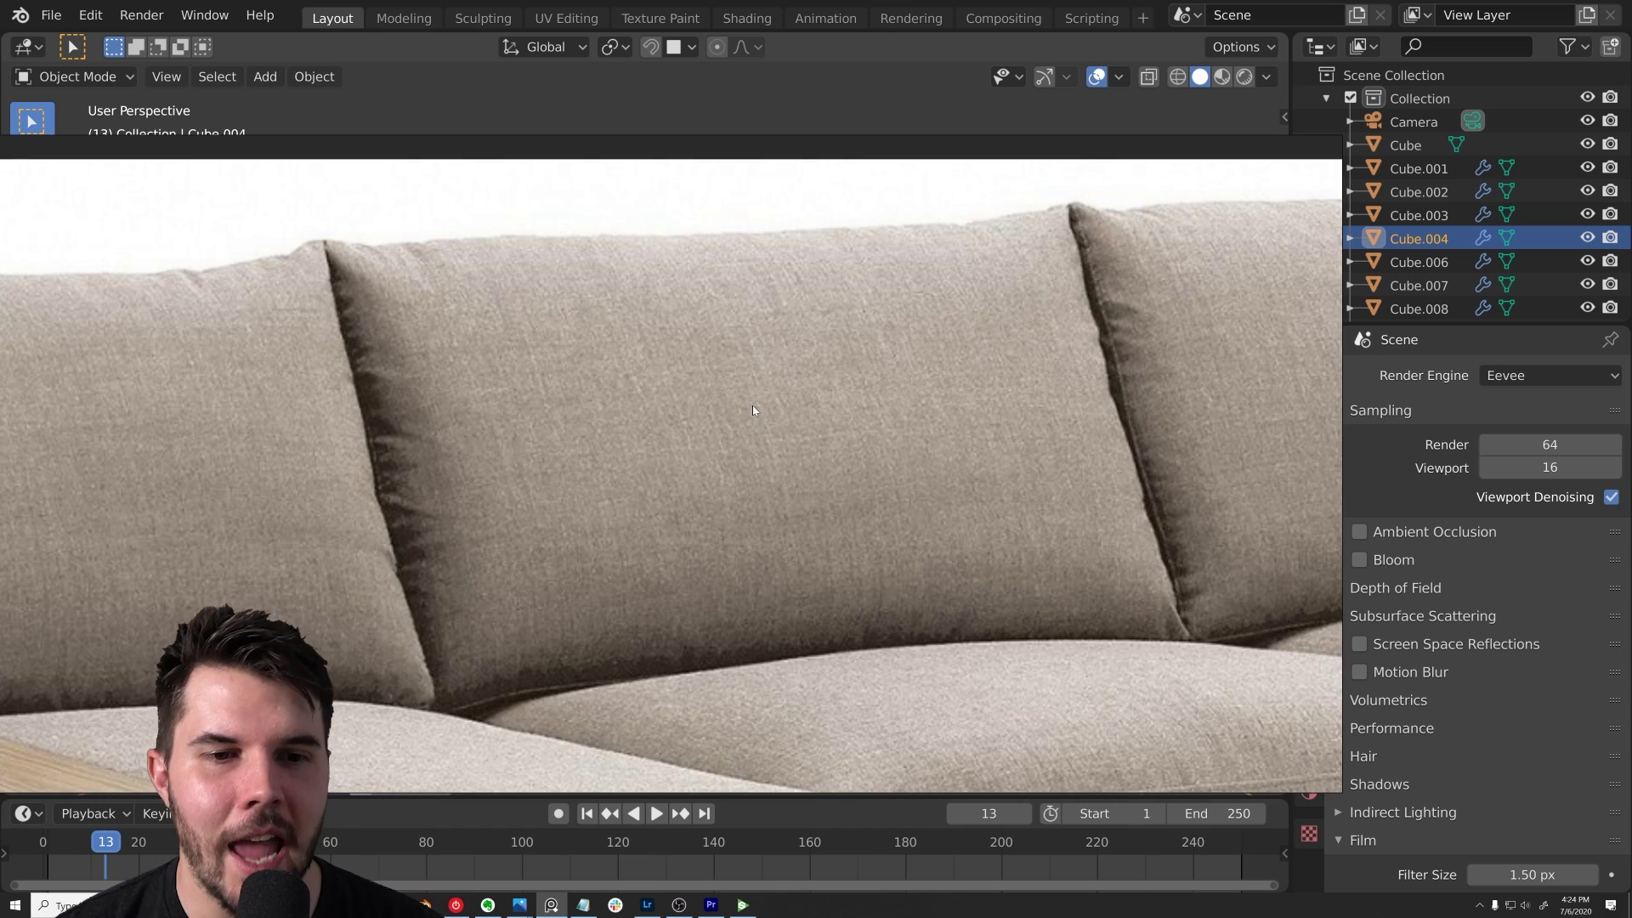
pyautogui.scroll(2, 769, 404)
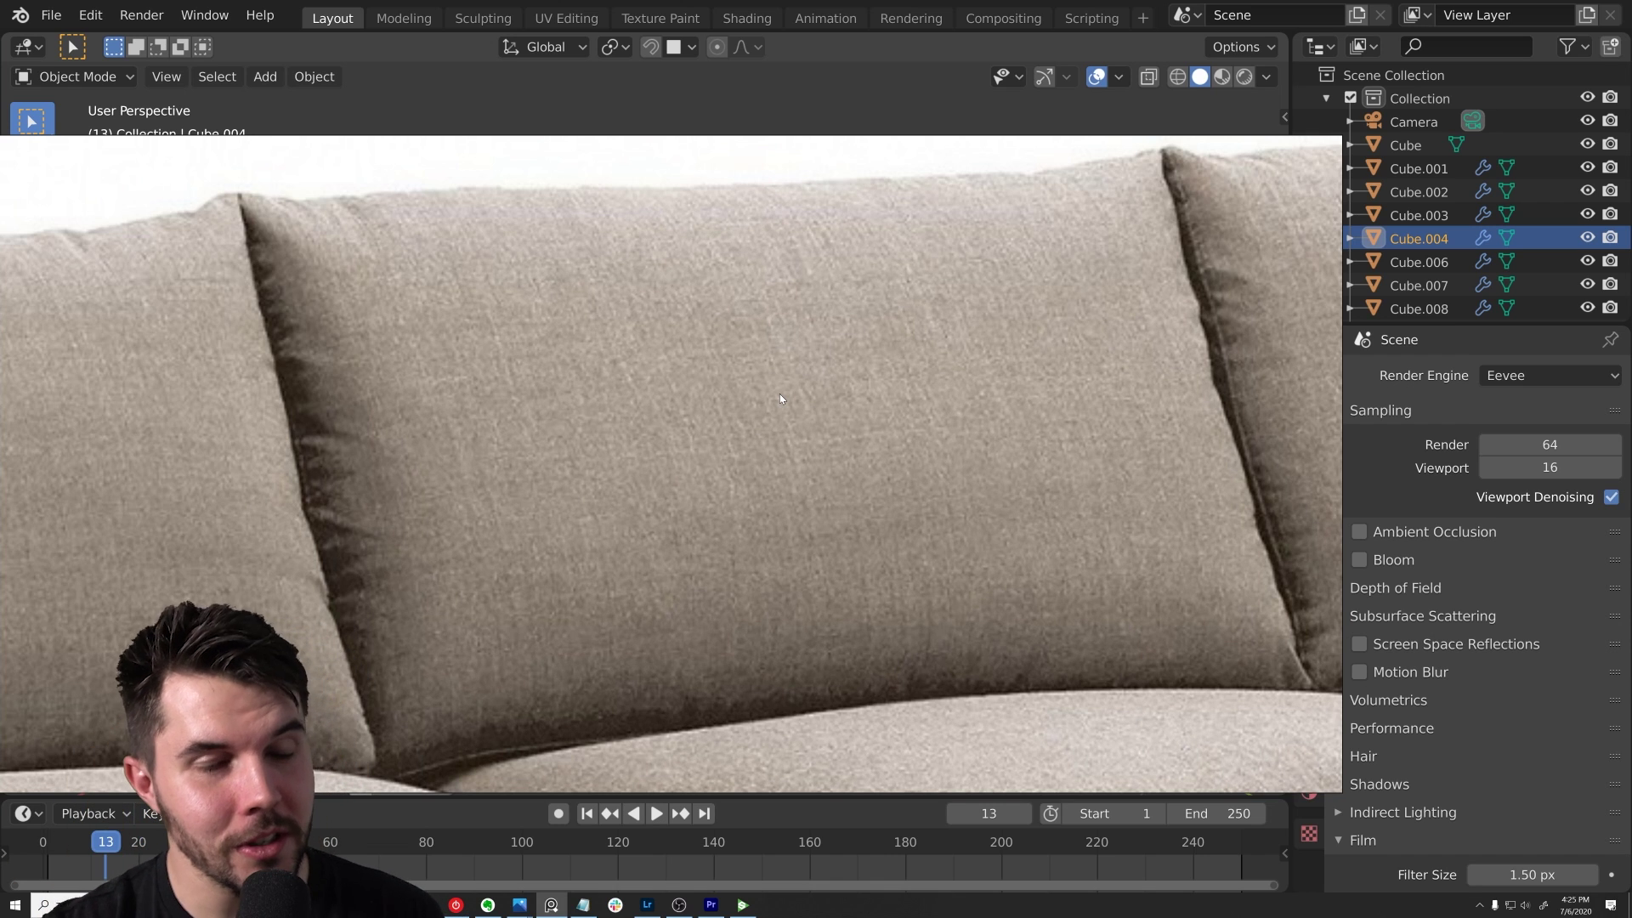
pyautogui.scroll(2, 780, 399)
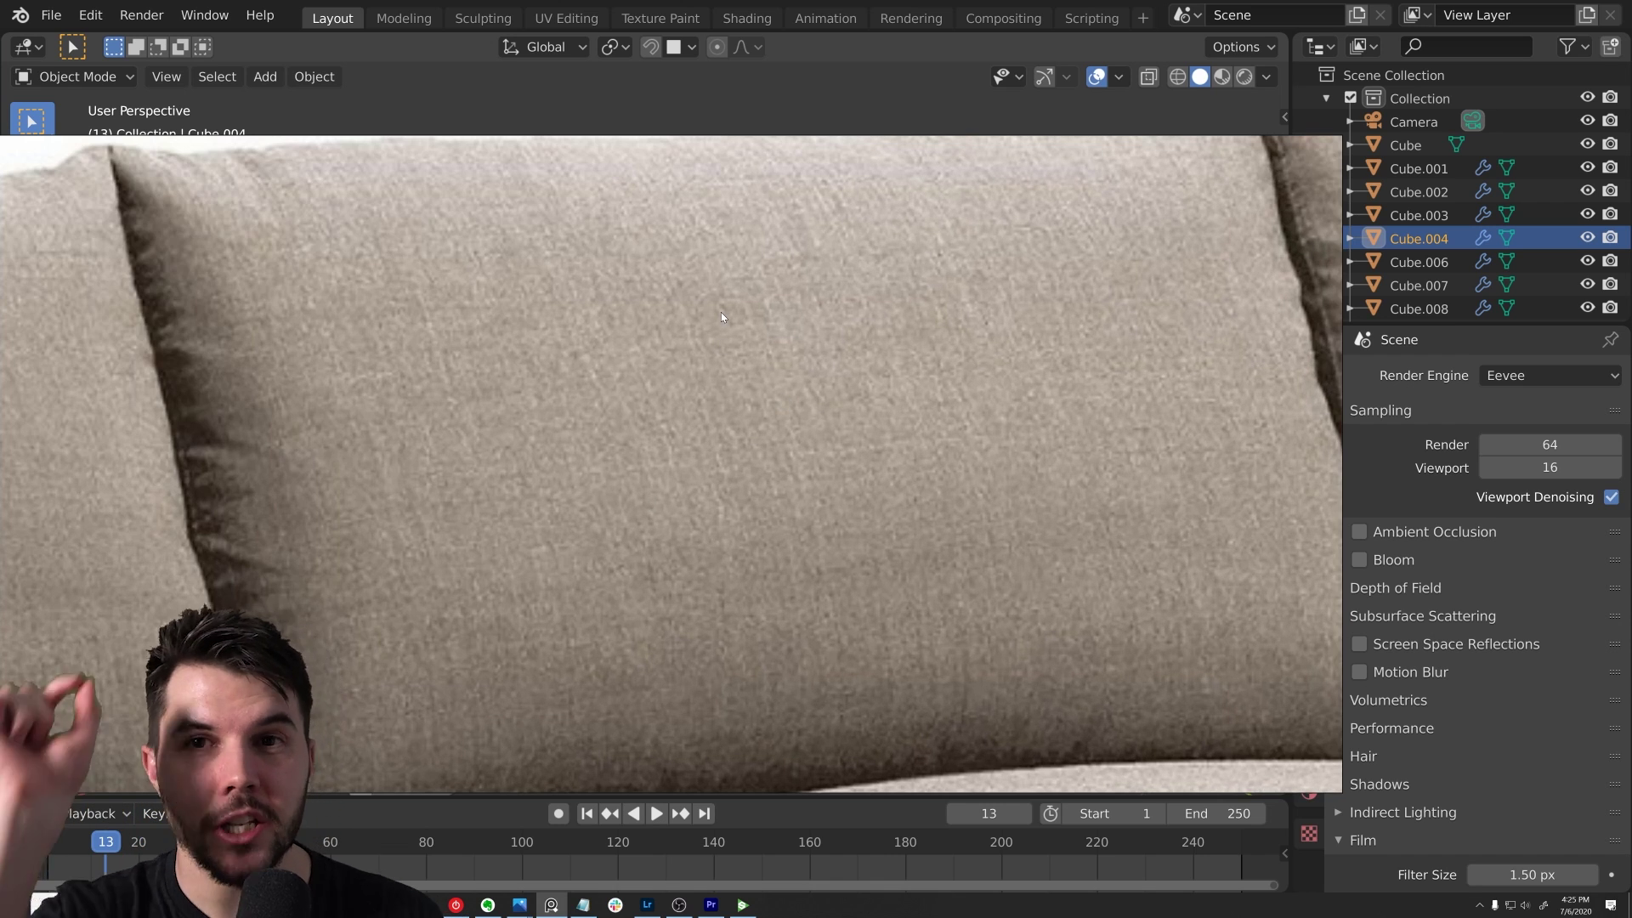
pyautogui.scroll(-2, 721, 317)
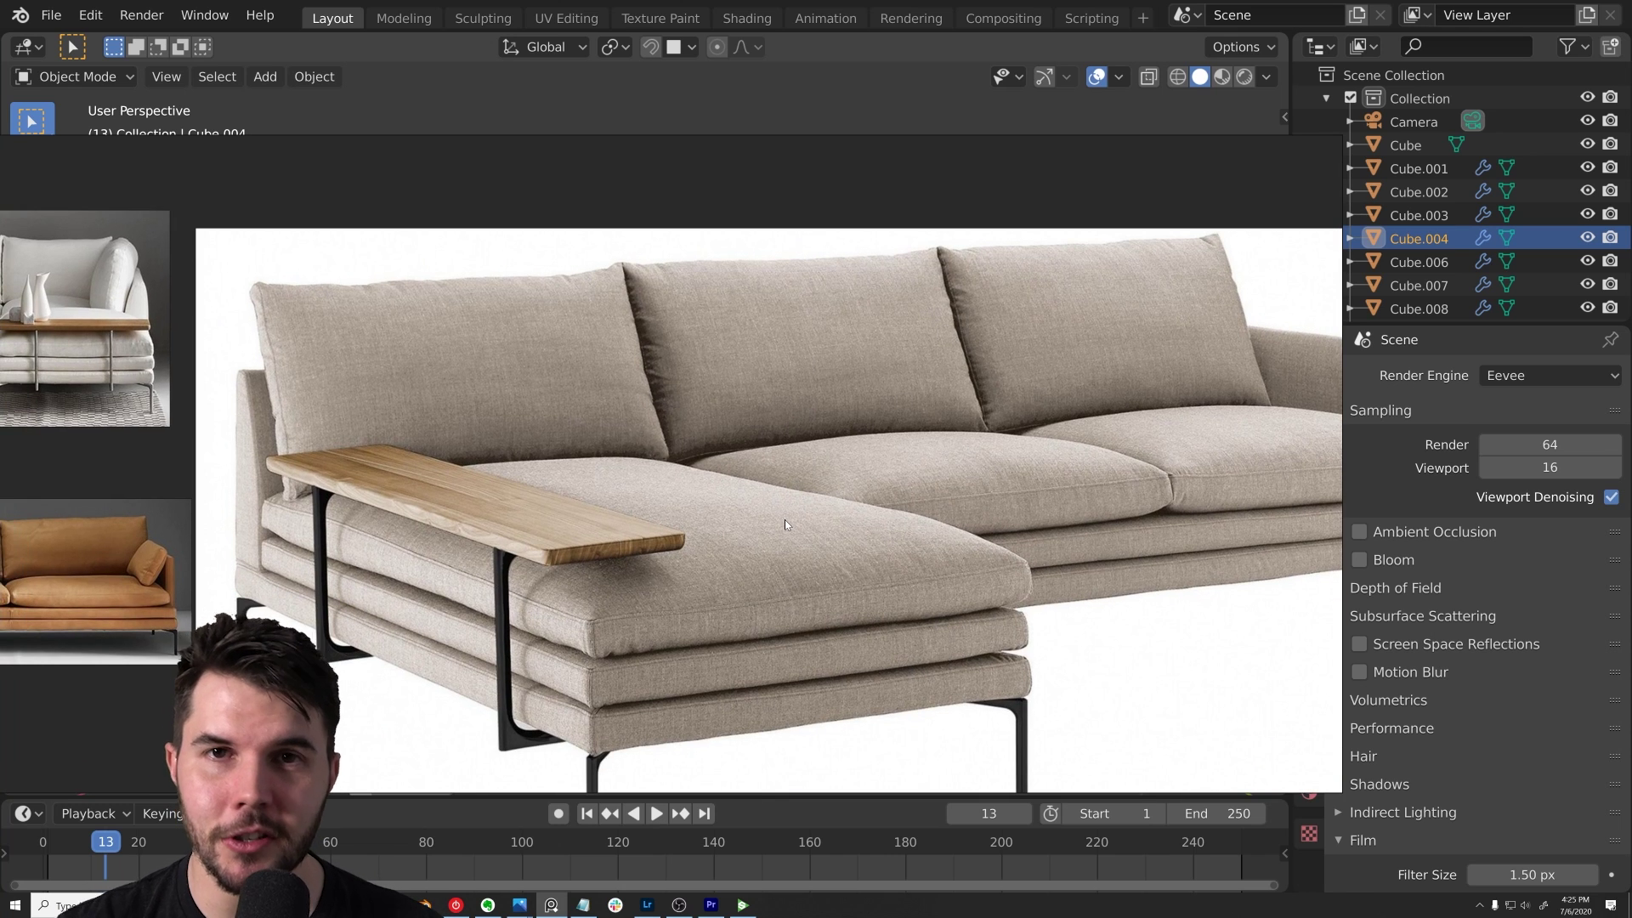
pyautogui.moveTo(879, 481); pyautogui.dragTo(849, 421, button='middle')
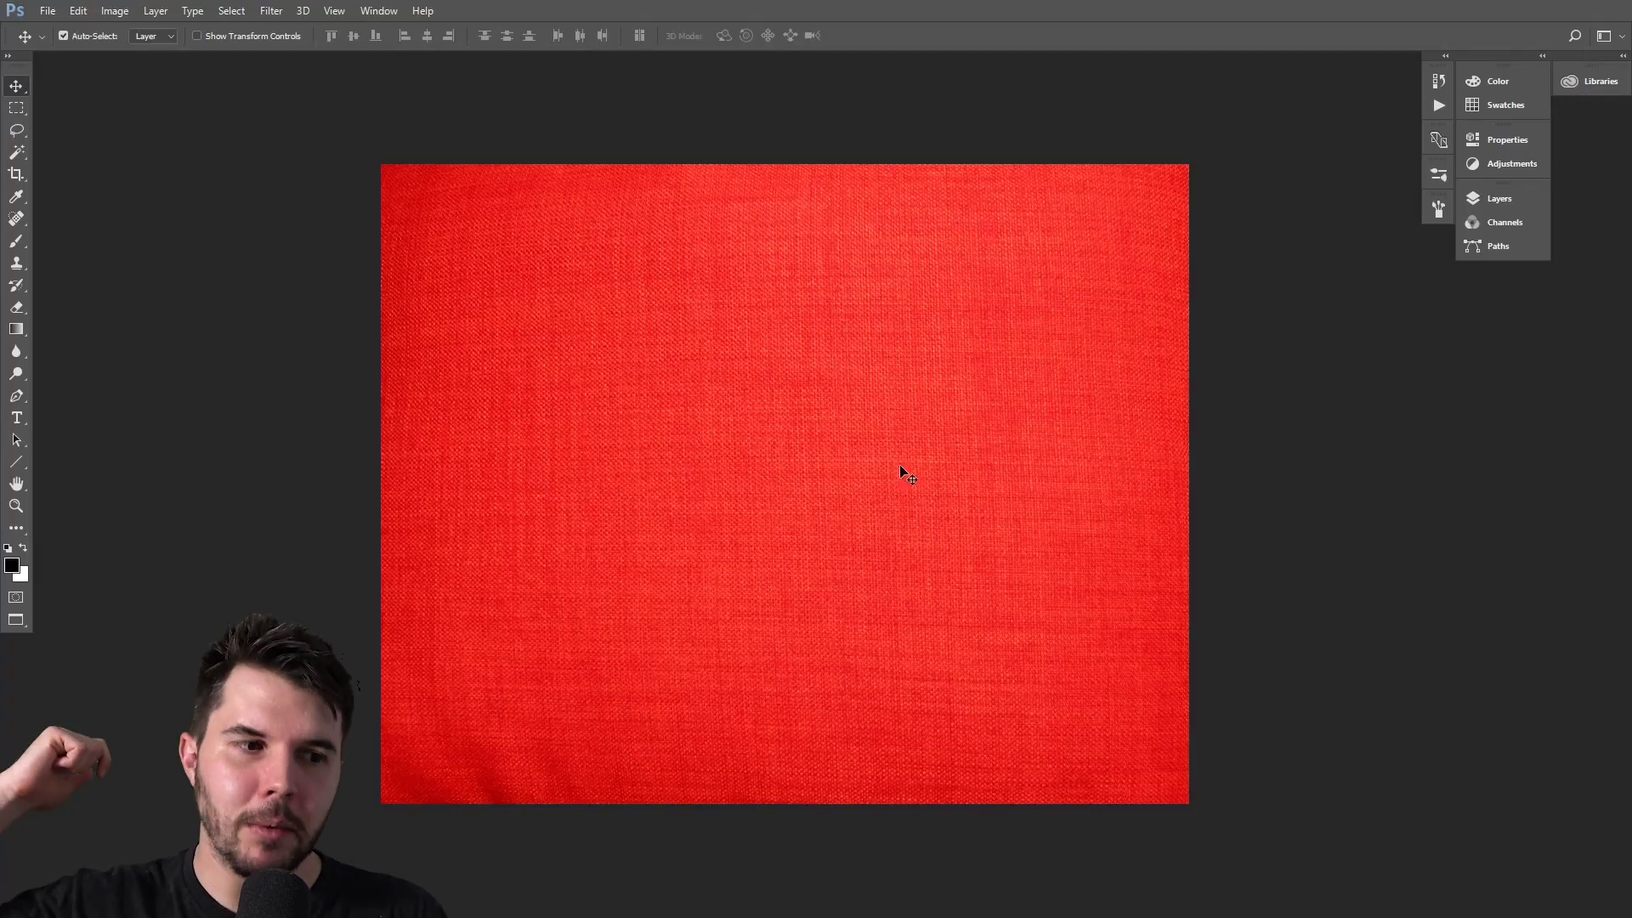
# - Switch to Photoshop and inspect the individual threads and weave detail in the photographed red fabric
pyautogui.keyDown('alt'); pyautogui.scroll(6, 891, 451); pyautogui.keyUp('alt')
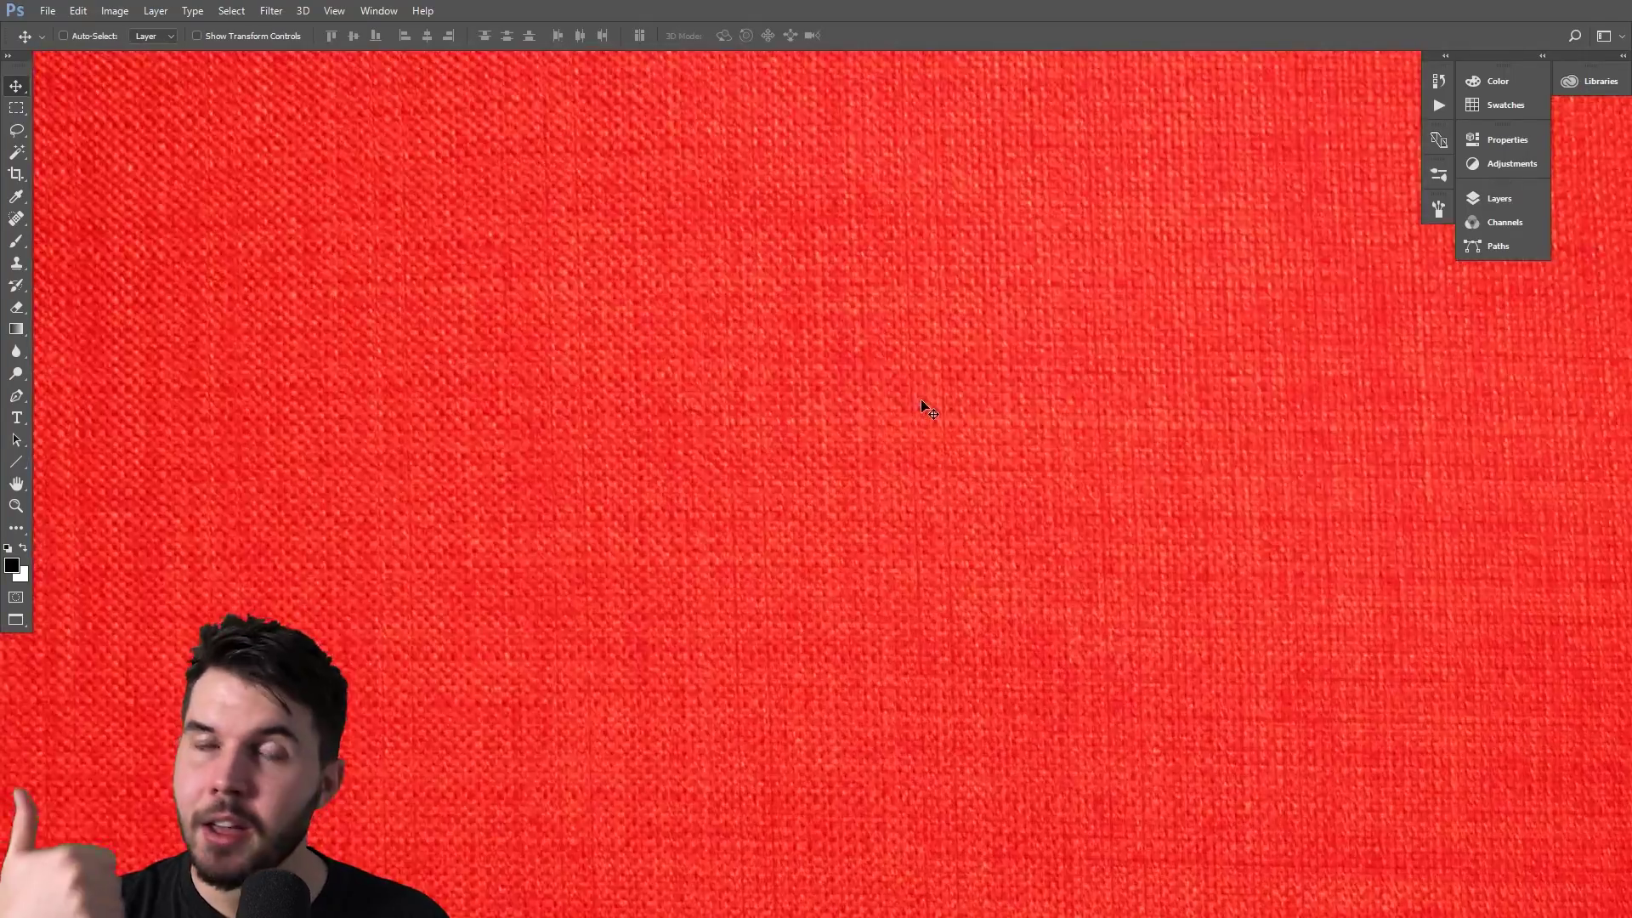
pyautogui.keyDown('alt'); pyautogui.scroll(6, 935, 399); pyautogui.keyUp('alt')
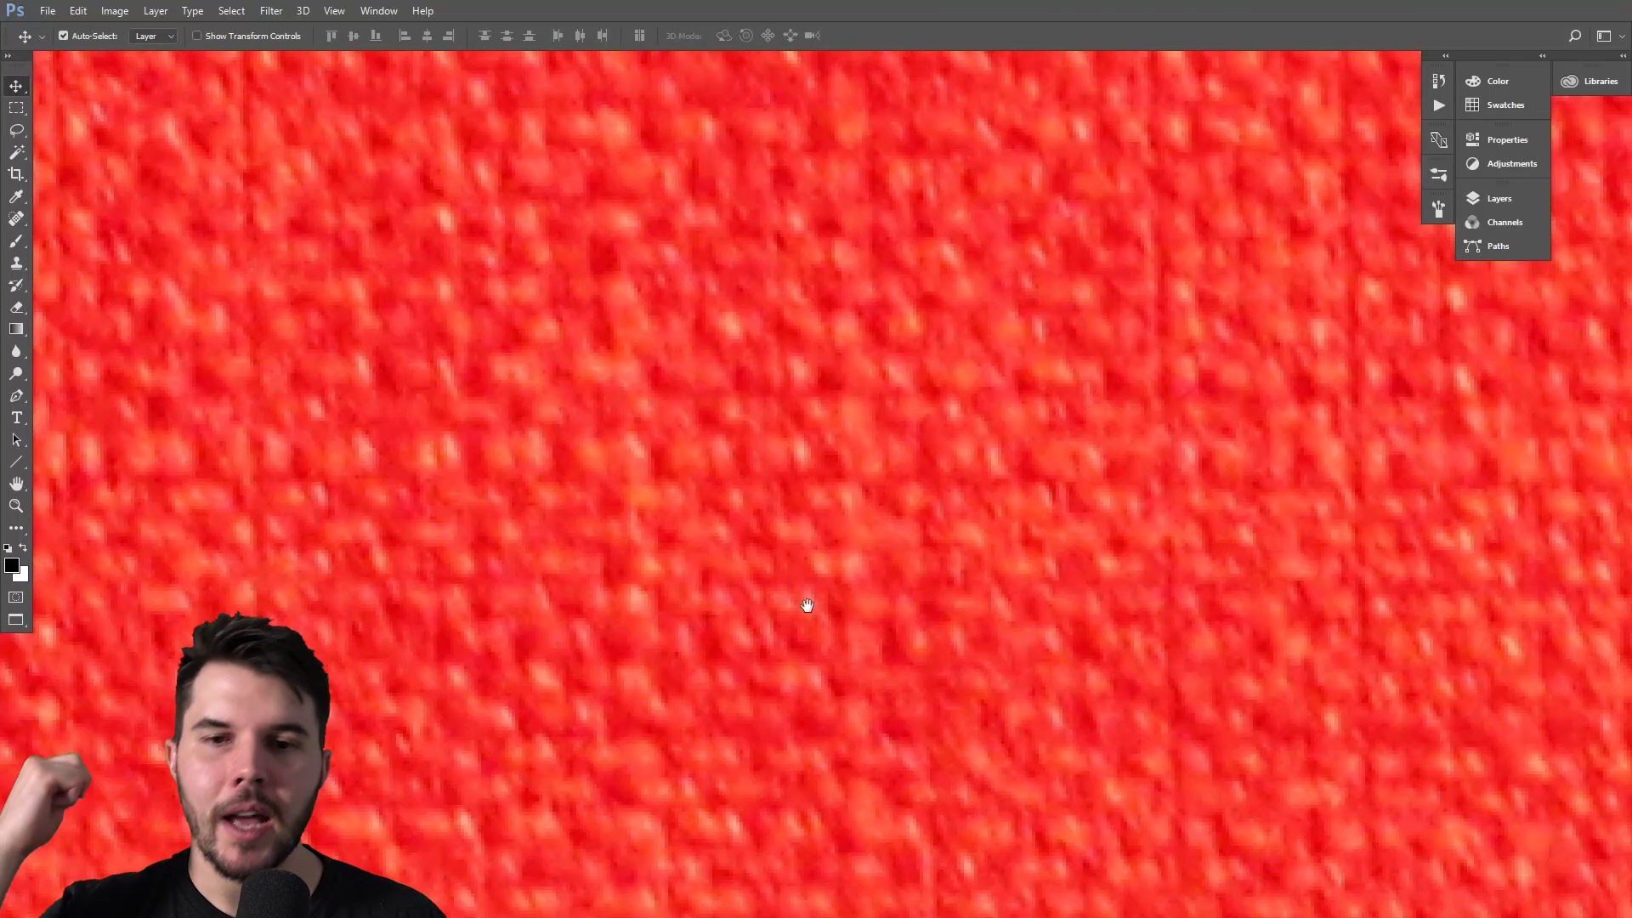
pyautogui.moveTo(925, 535)
pyautogui.mouseDown()
pyautogui.moveTo(843, 603)
pyautogui.moveTo(932, 531)
pyautogui.mouseUp()
pyautogui.keyDown('alt'); pyautogui.scroll(-6, 910, 499); pyautogui.keyUp('alt')
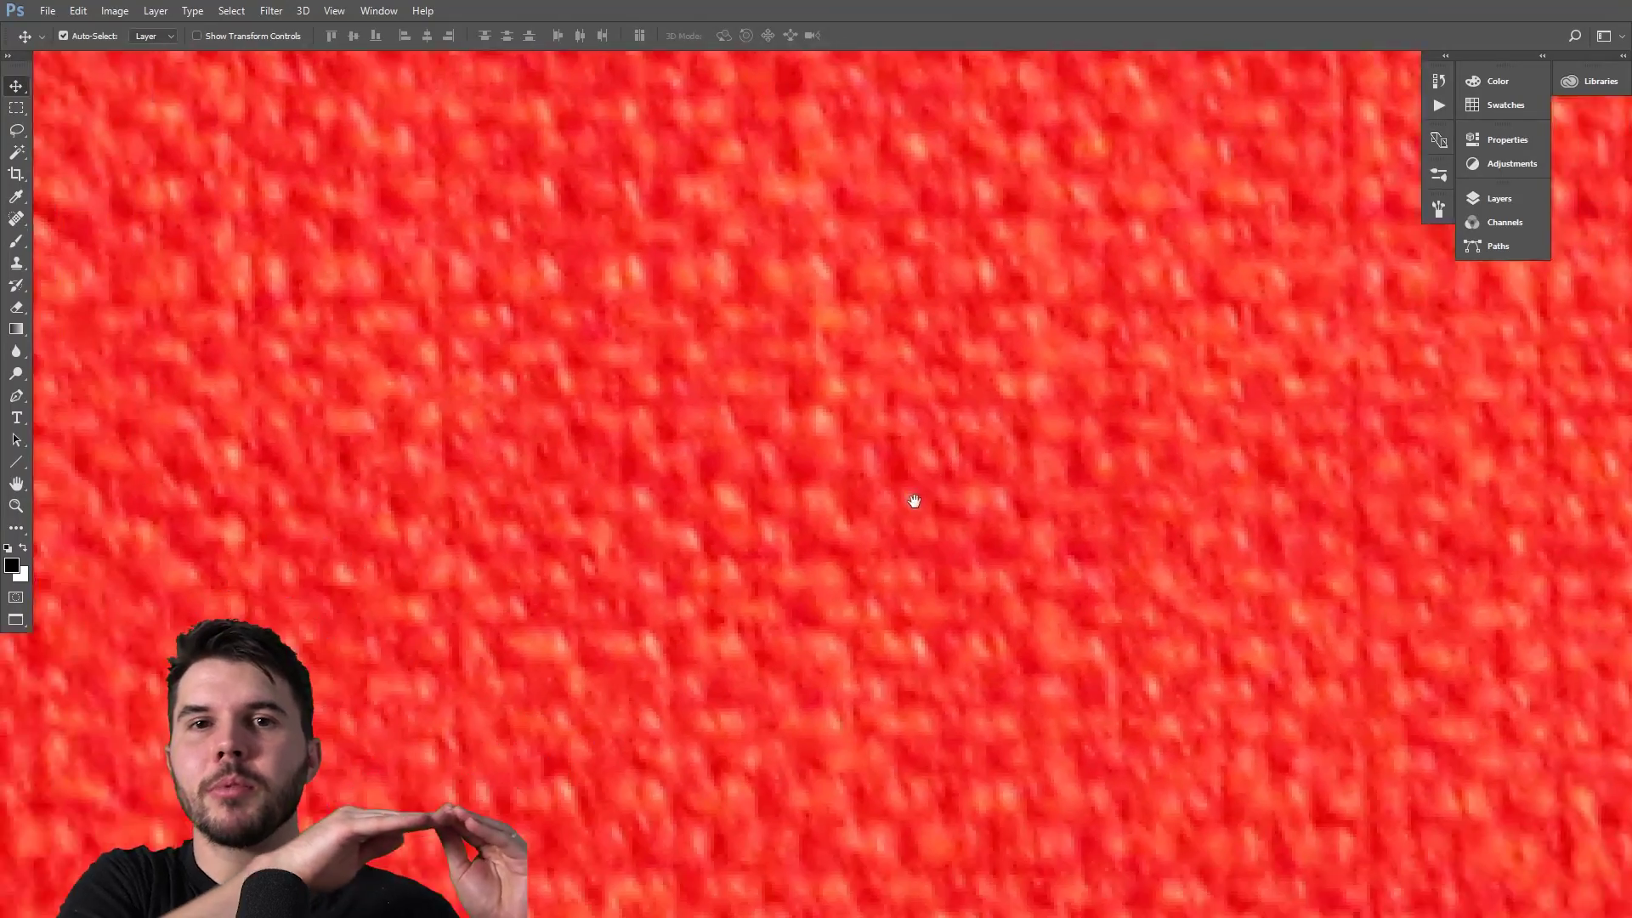
pyautogui.keyDown('alt'); pyautogui.scroll(-2, 934, 408); pyautogui.keyUp('alt')
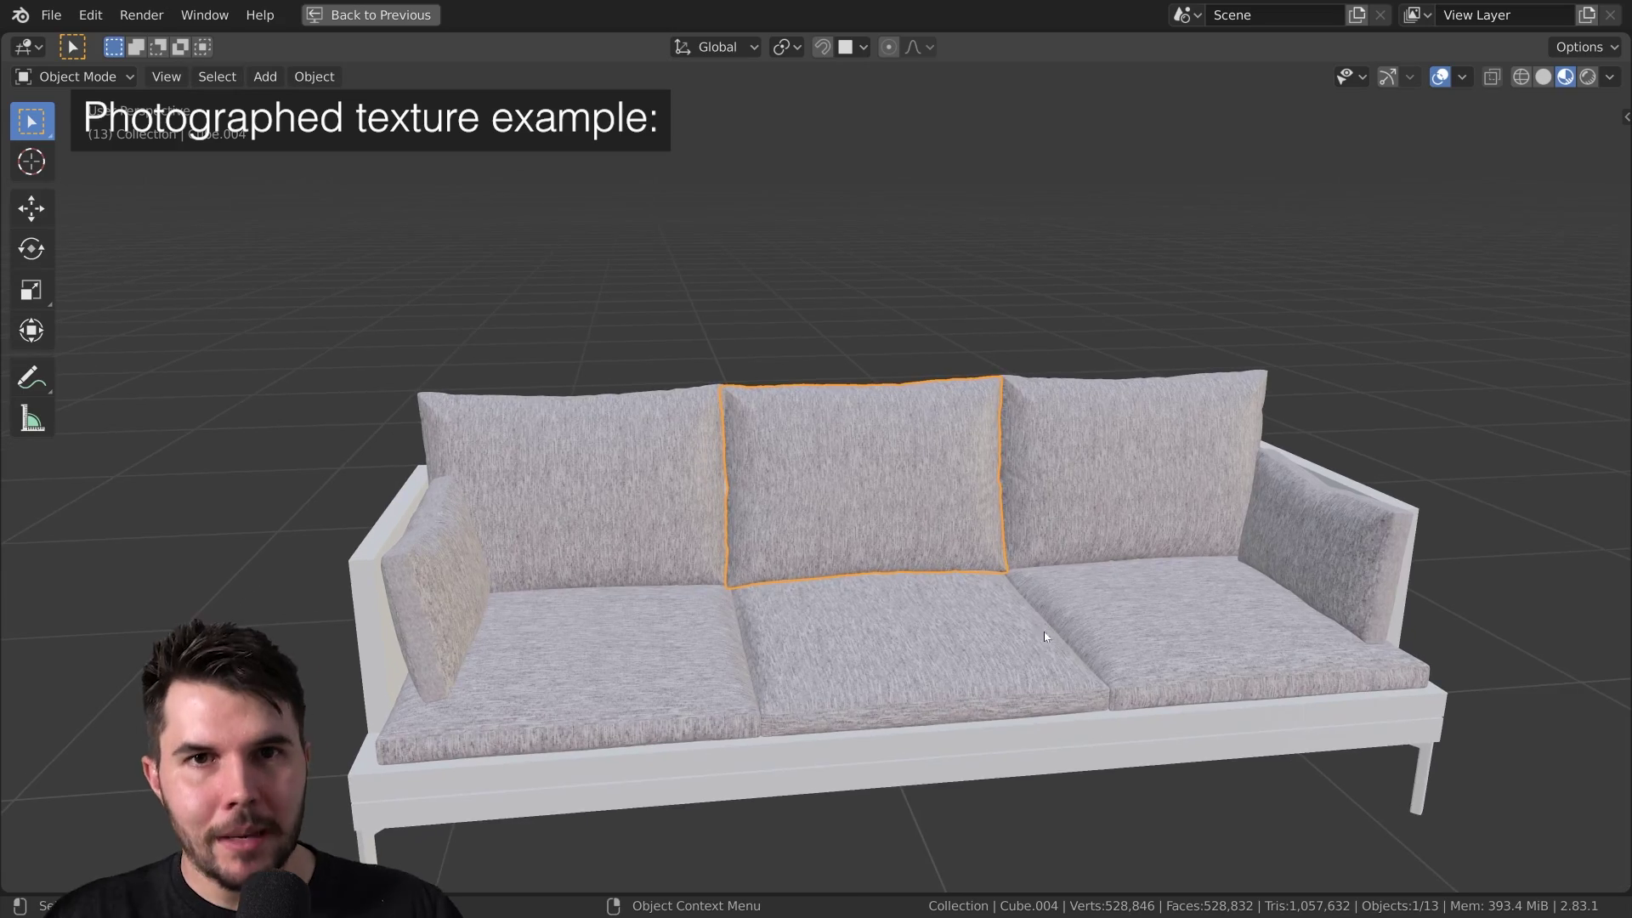
# - Switch to Blender, inspect the middle back cushion's photographed fabric up close, and annotate it with an arrow and dashed line running sideways across the weave
pyautogui.scroll(5, 1033, 600)
pyautogui.scroll(3, 1032, 490)
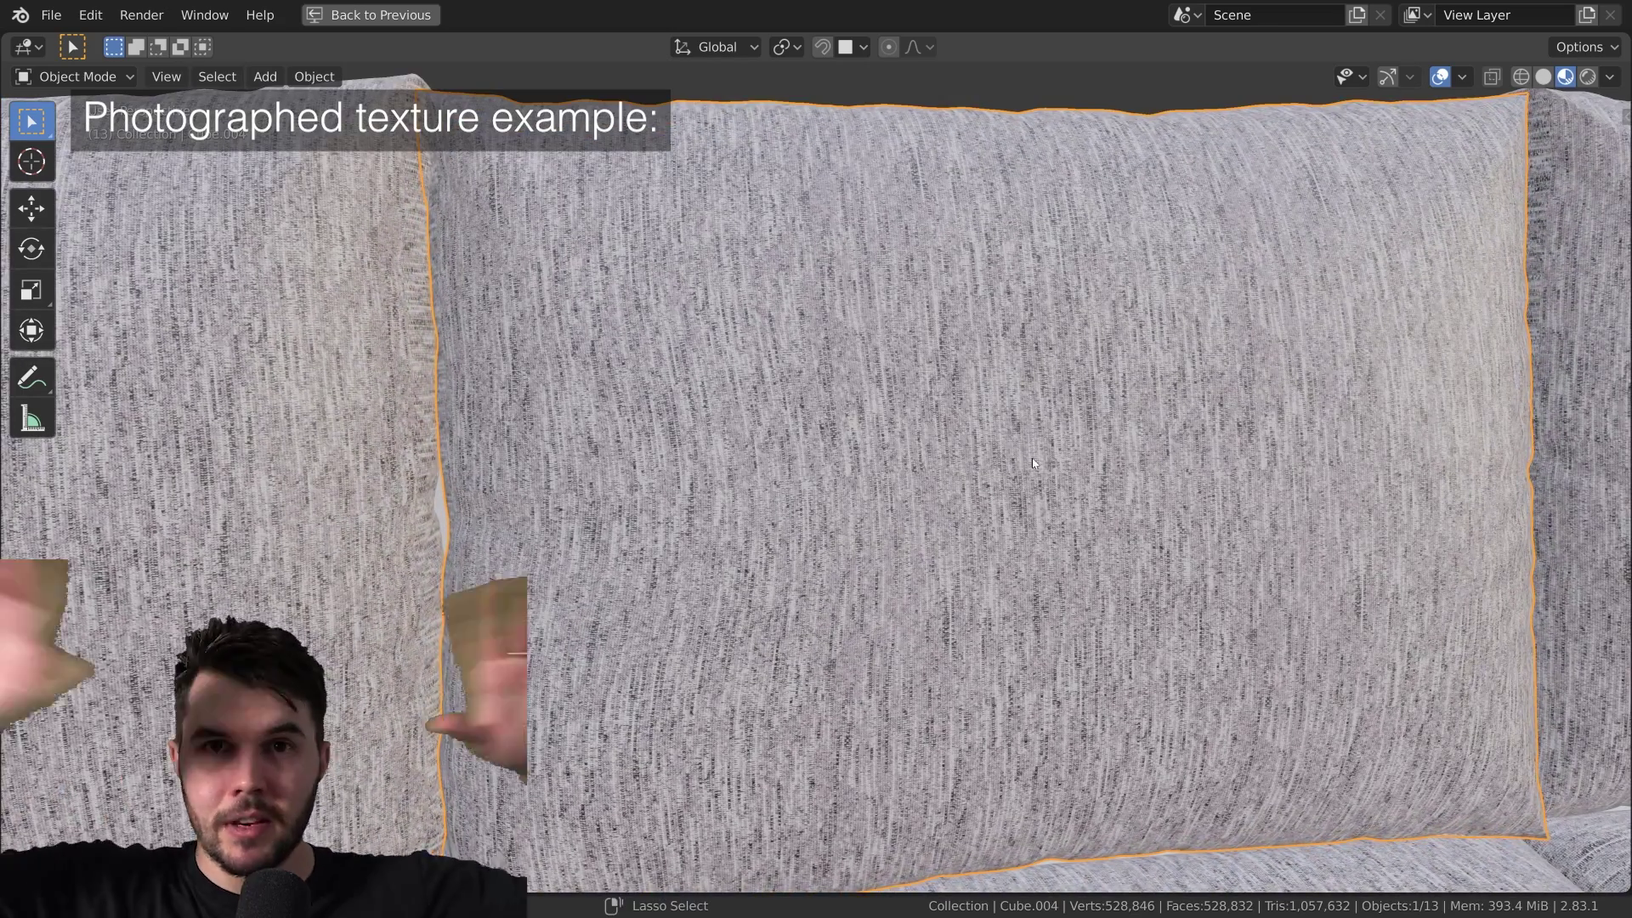
pyautogui.scroll(8, 1069, 578)
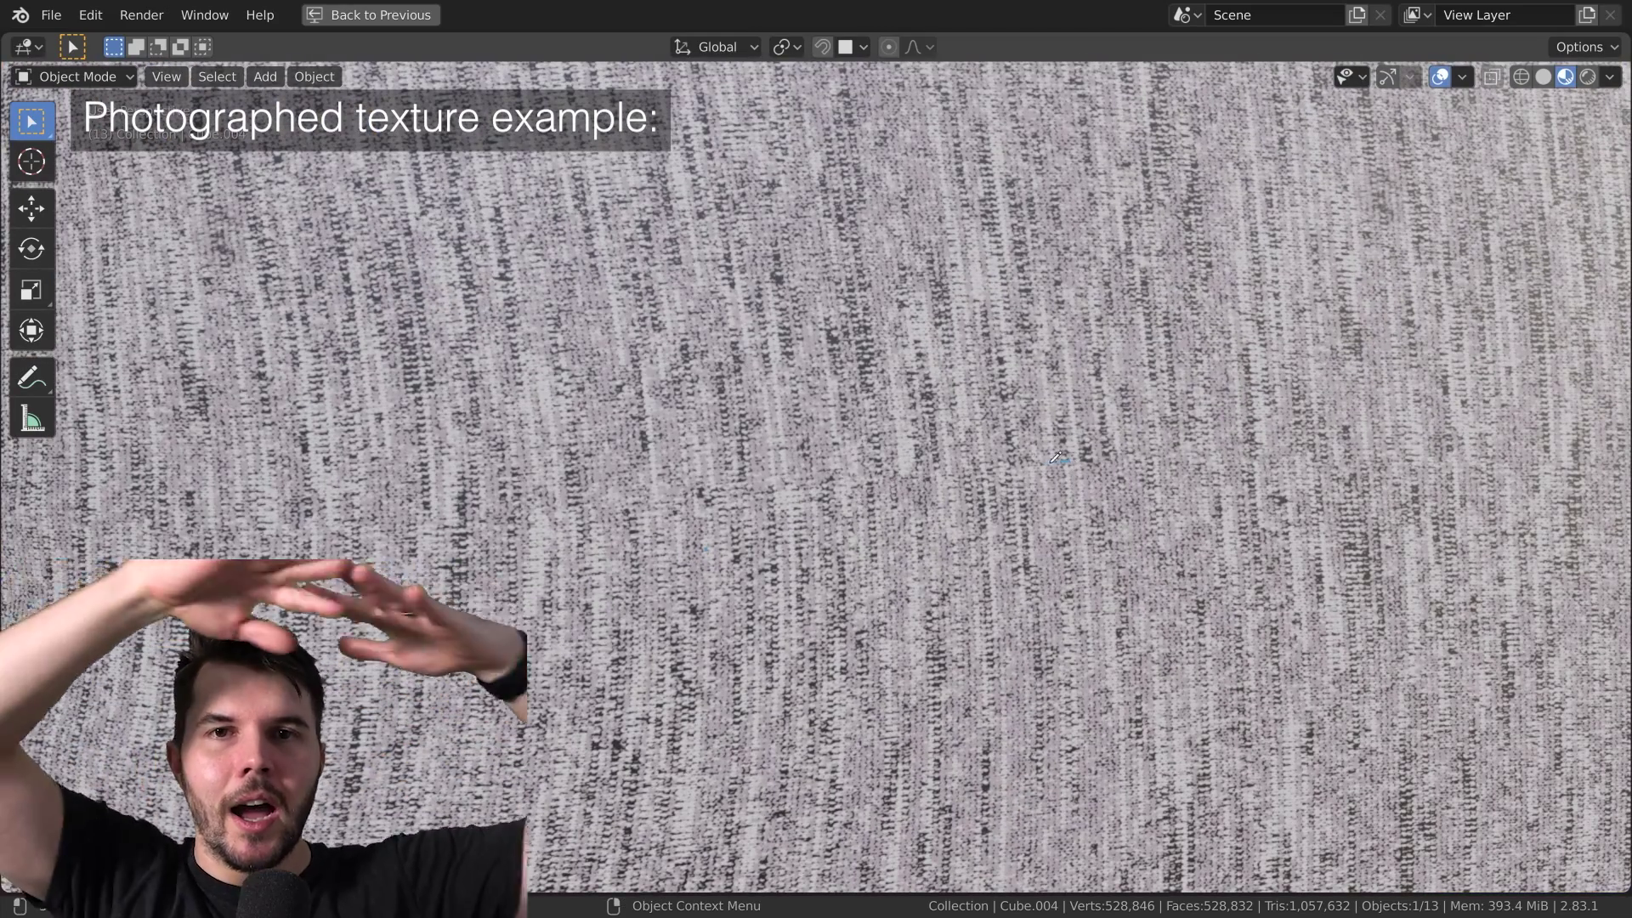
pyautogui.moveTo(862, 466); pyautogui.dragTo(725, 473)
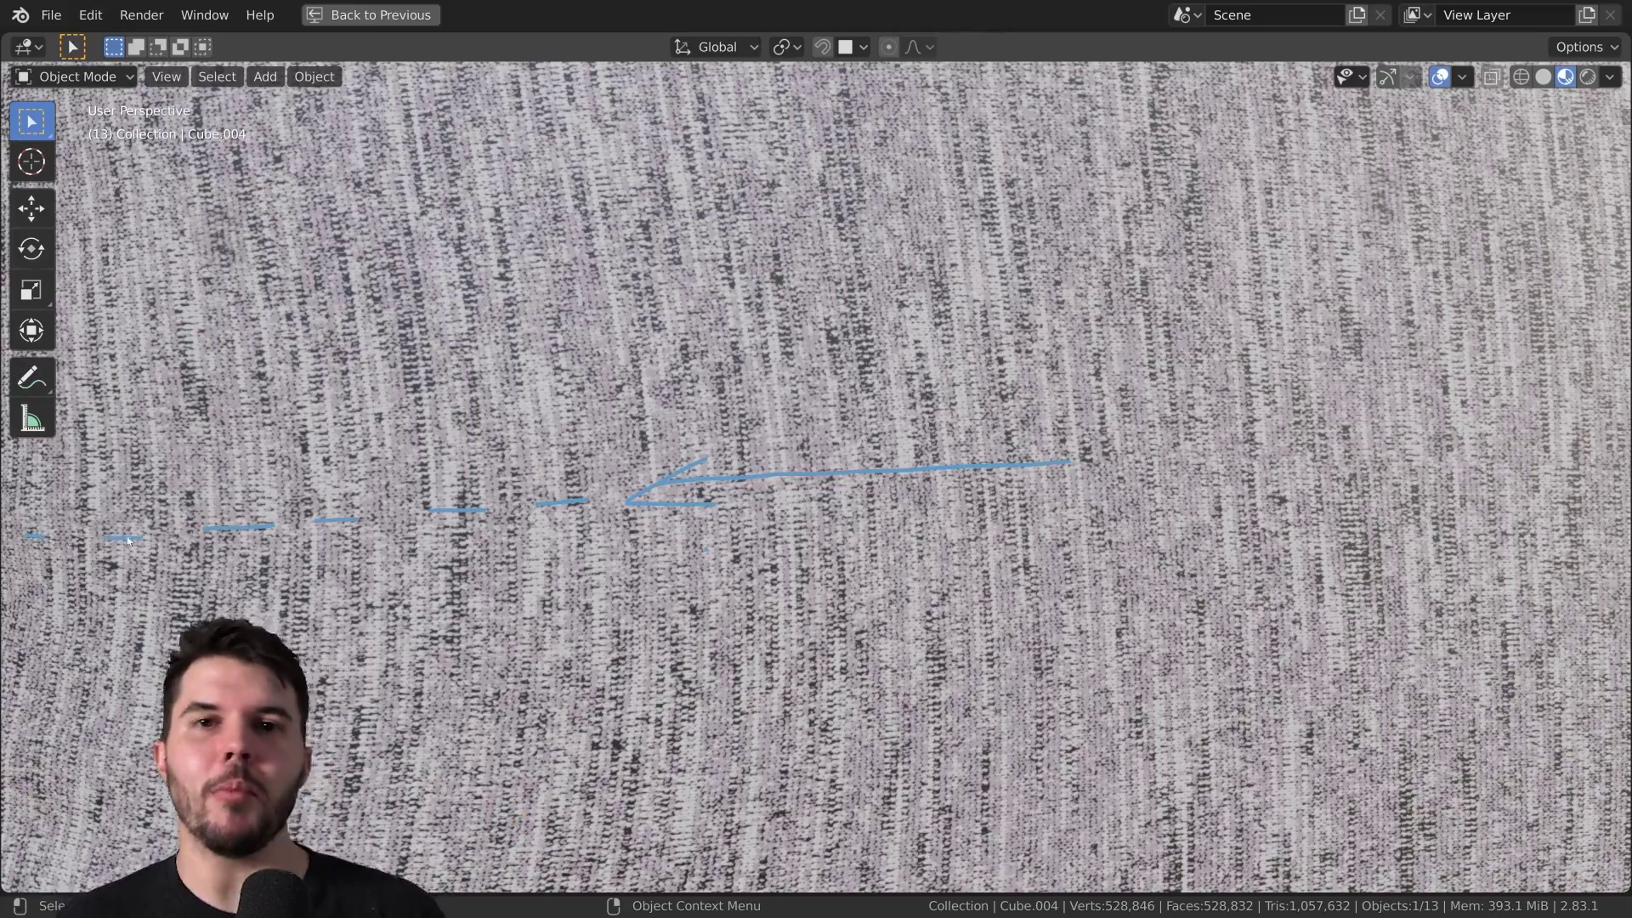
pyautogui.scroll(-10, 726, 548)
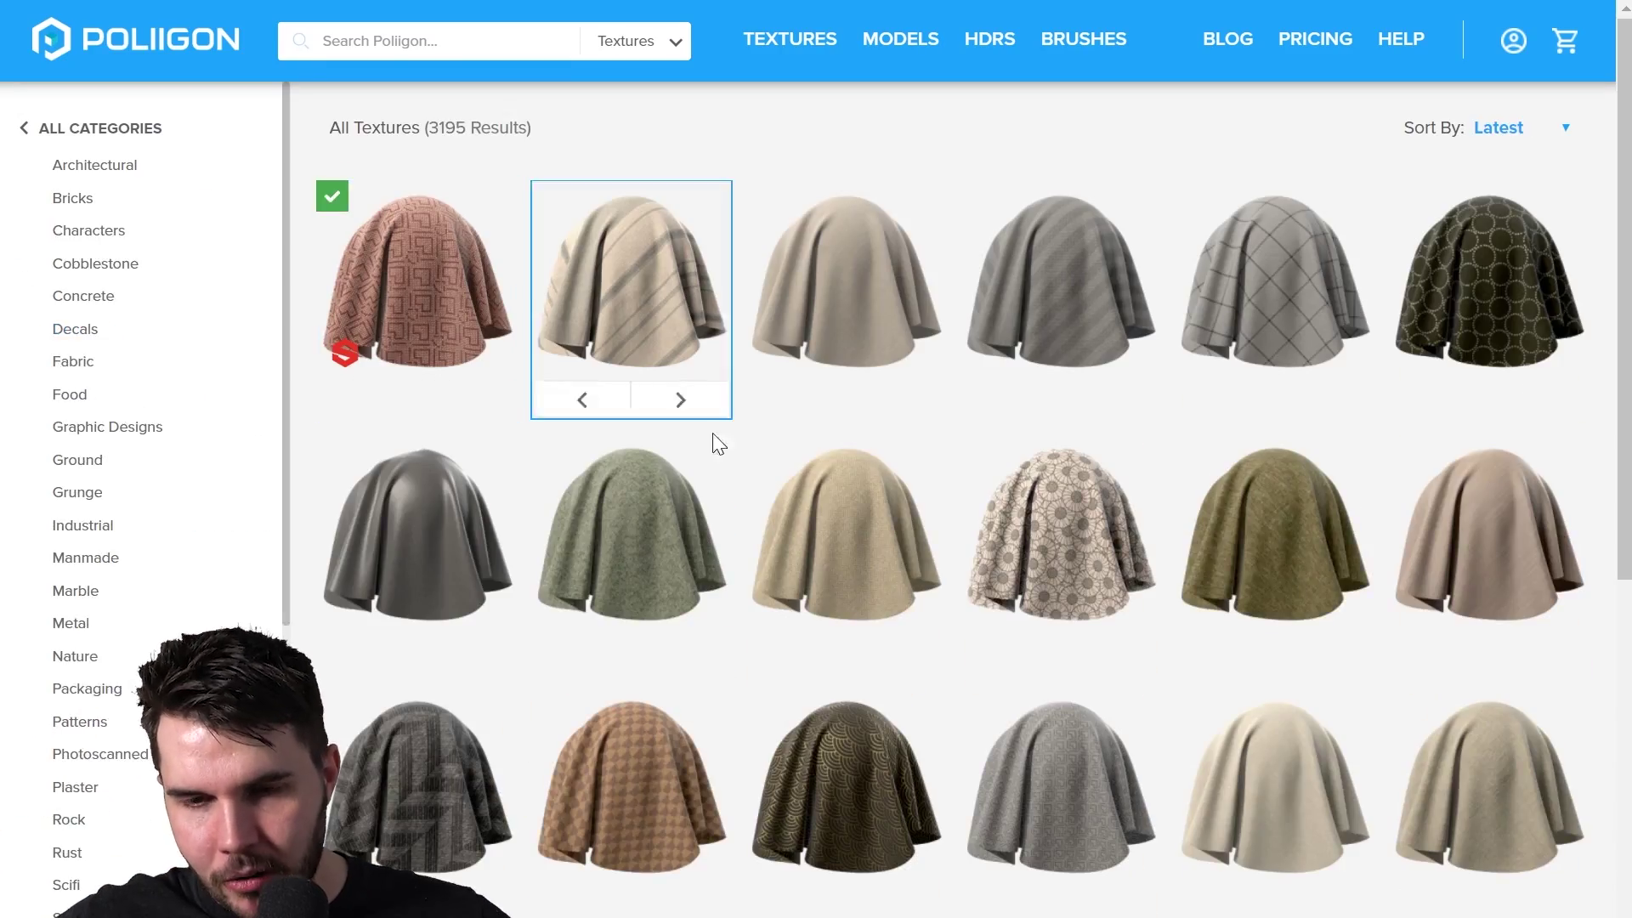
# - Switch to the Poliigon website, browse the latest textures and open the Fabric category
pyautogui.scroll(-1, 1087, 391)
pyautogui.moveTo(1087, 391)
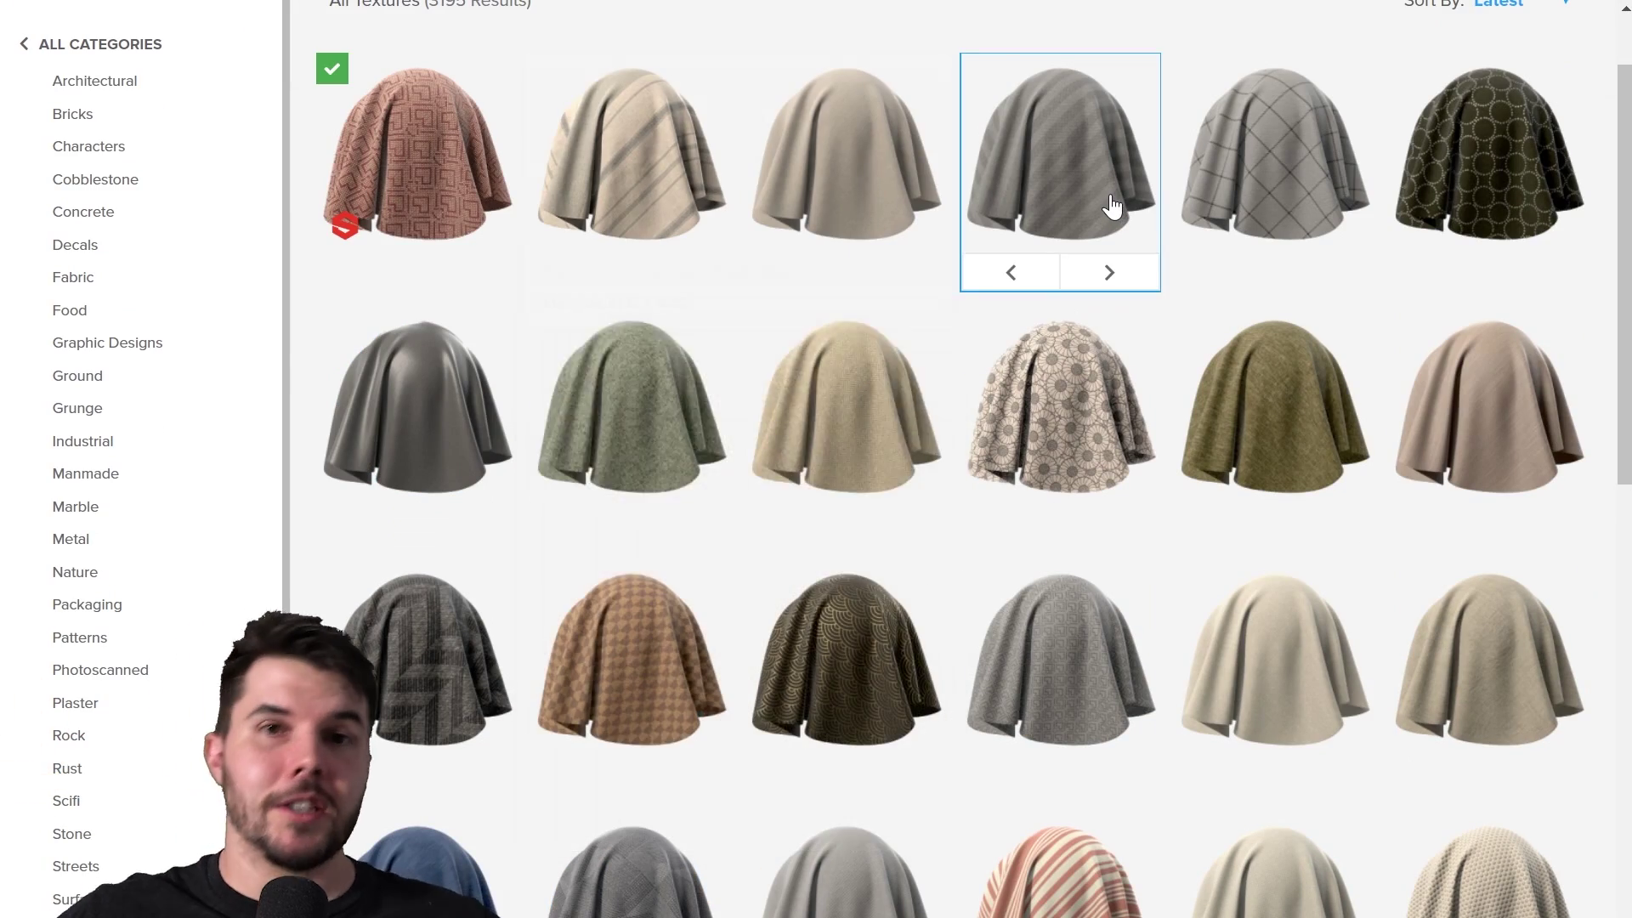
pyautogui.moveTo(1452, 197)
pyautogui.click(1031, 672)
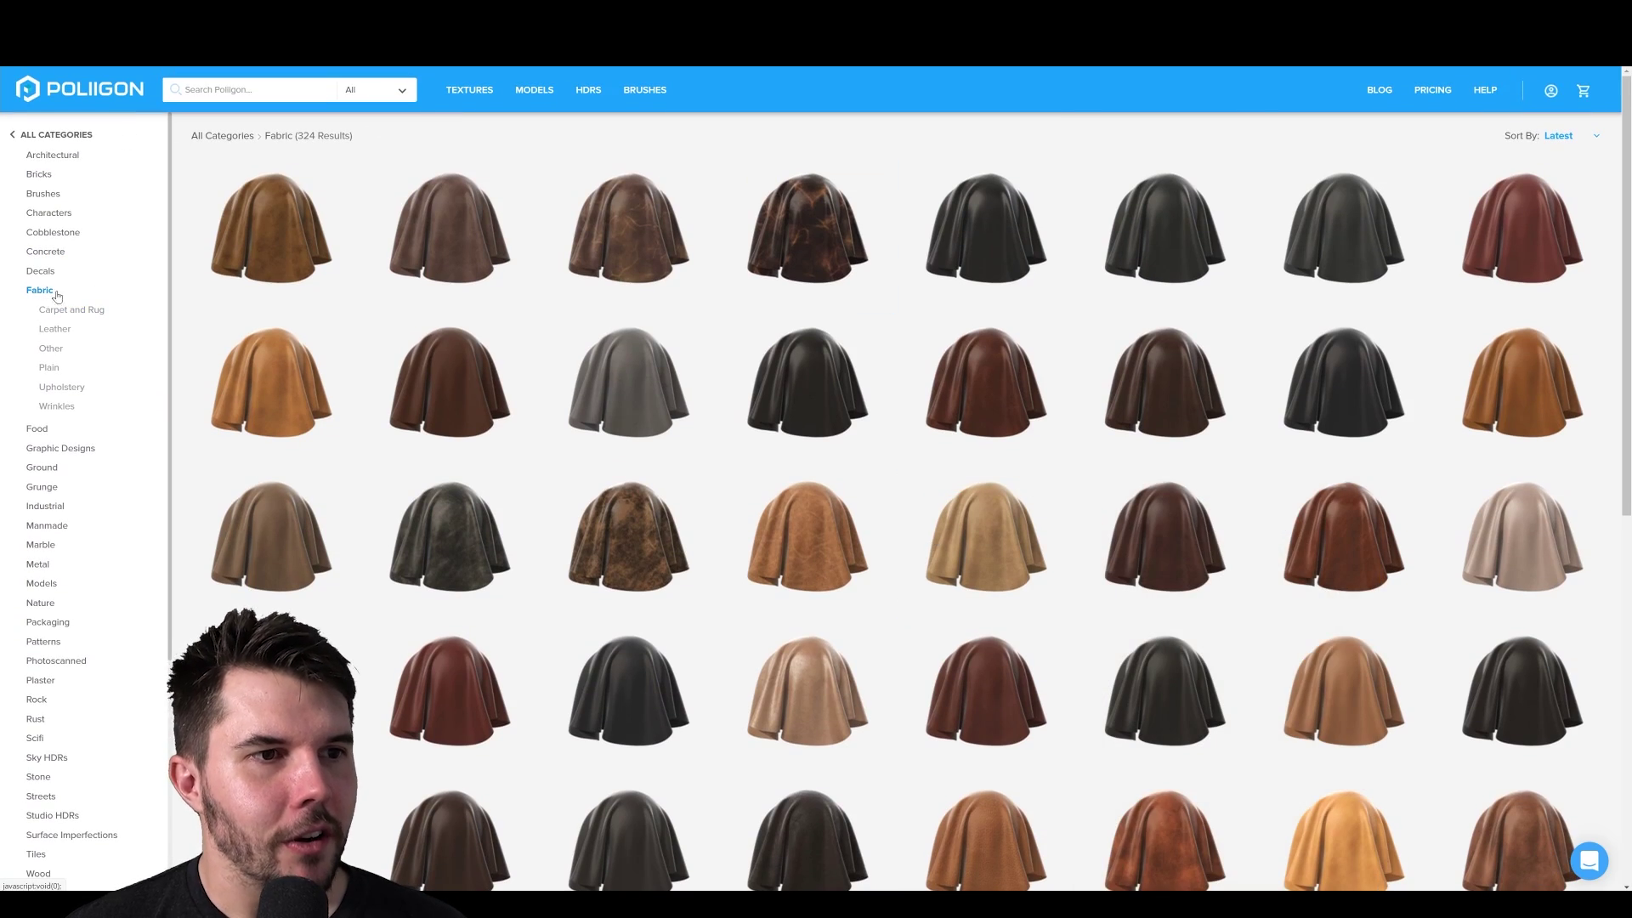
# - Go to page 2 of the Fabric results and open the Fabric Upholstery Moss Plain Weave 001 texture
pyautogui.scroll(-9, 884, 442)
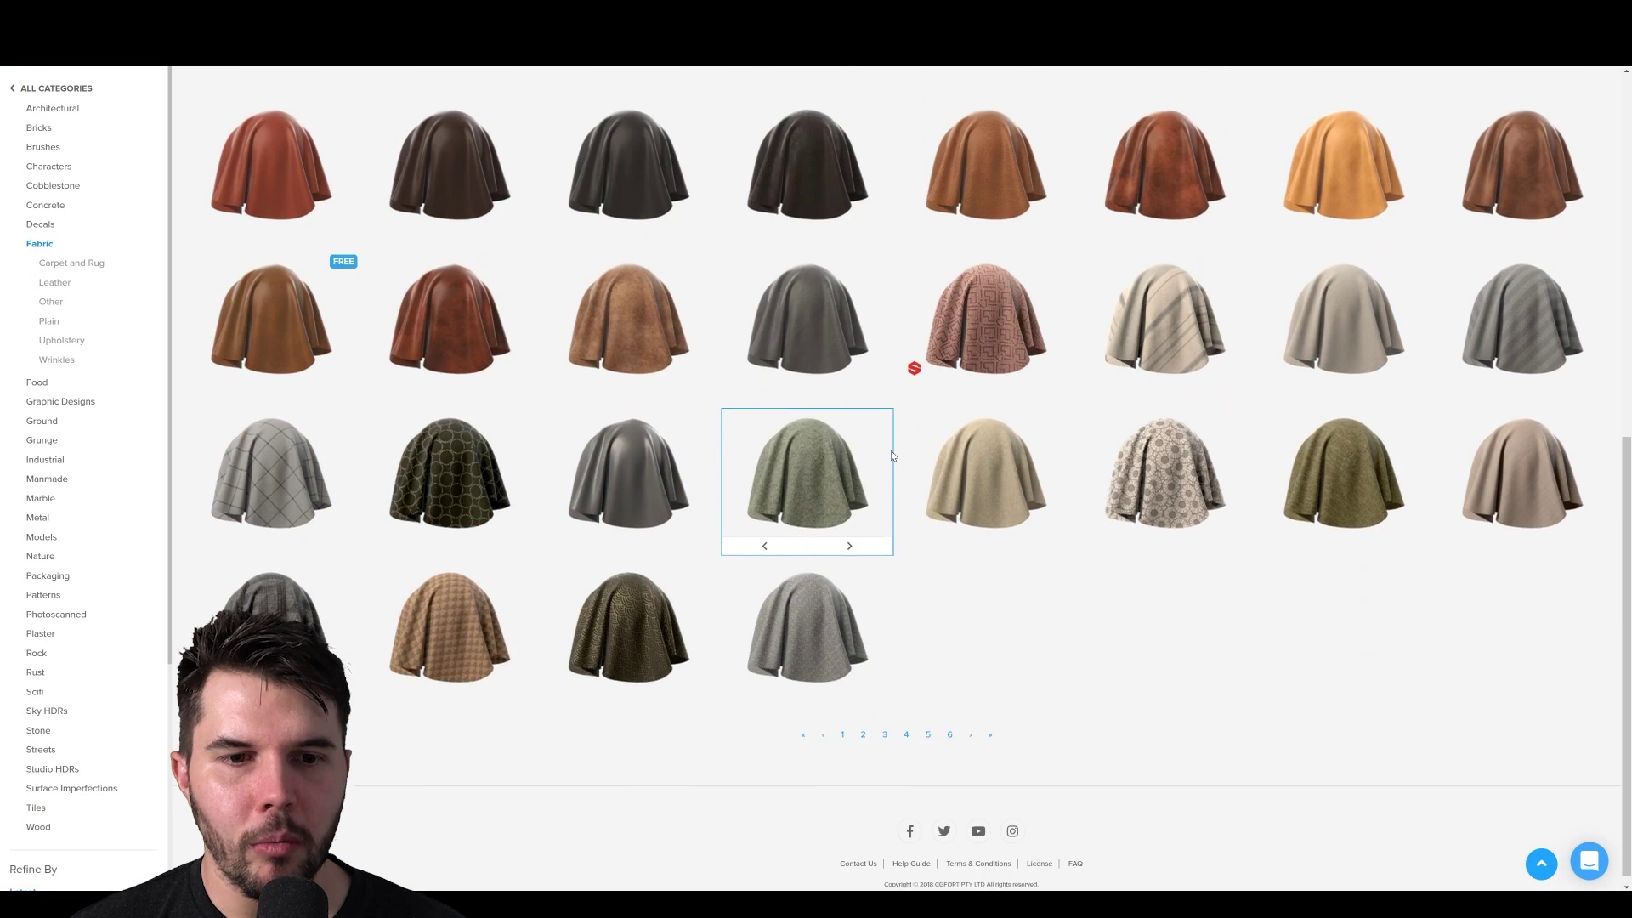
pyautogui.click(863, 725)
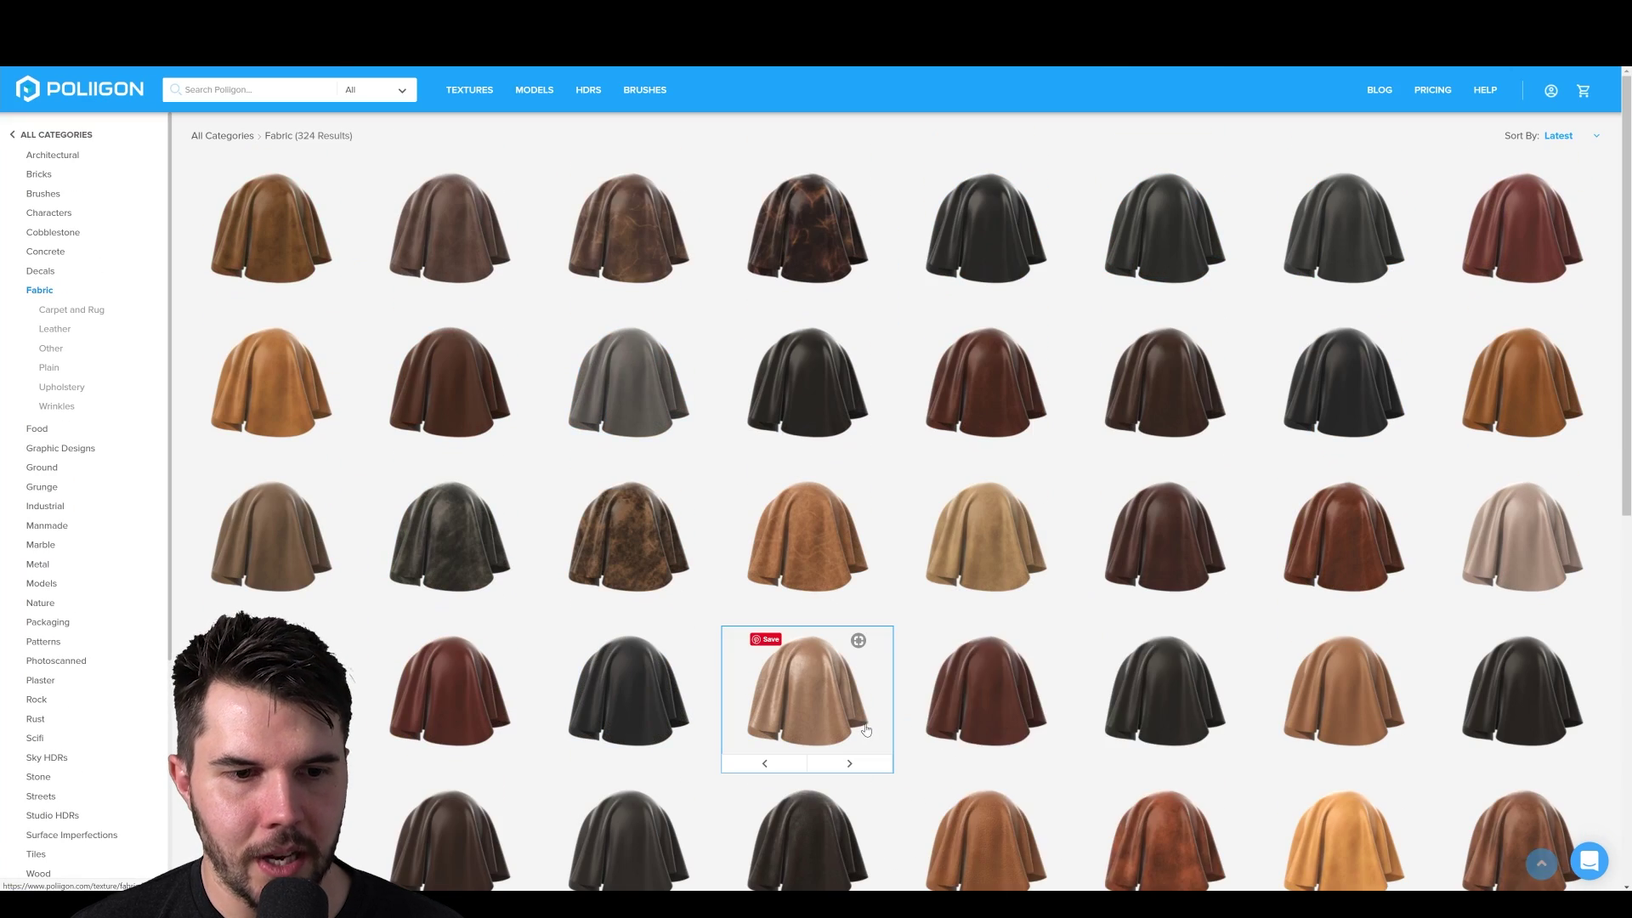
pyautogui.scroll(-10, 893, 510)
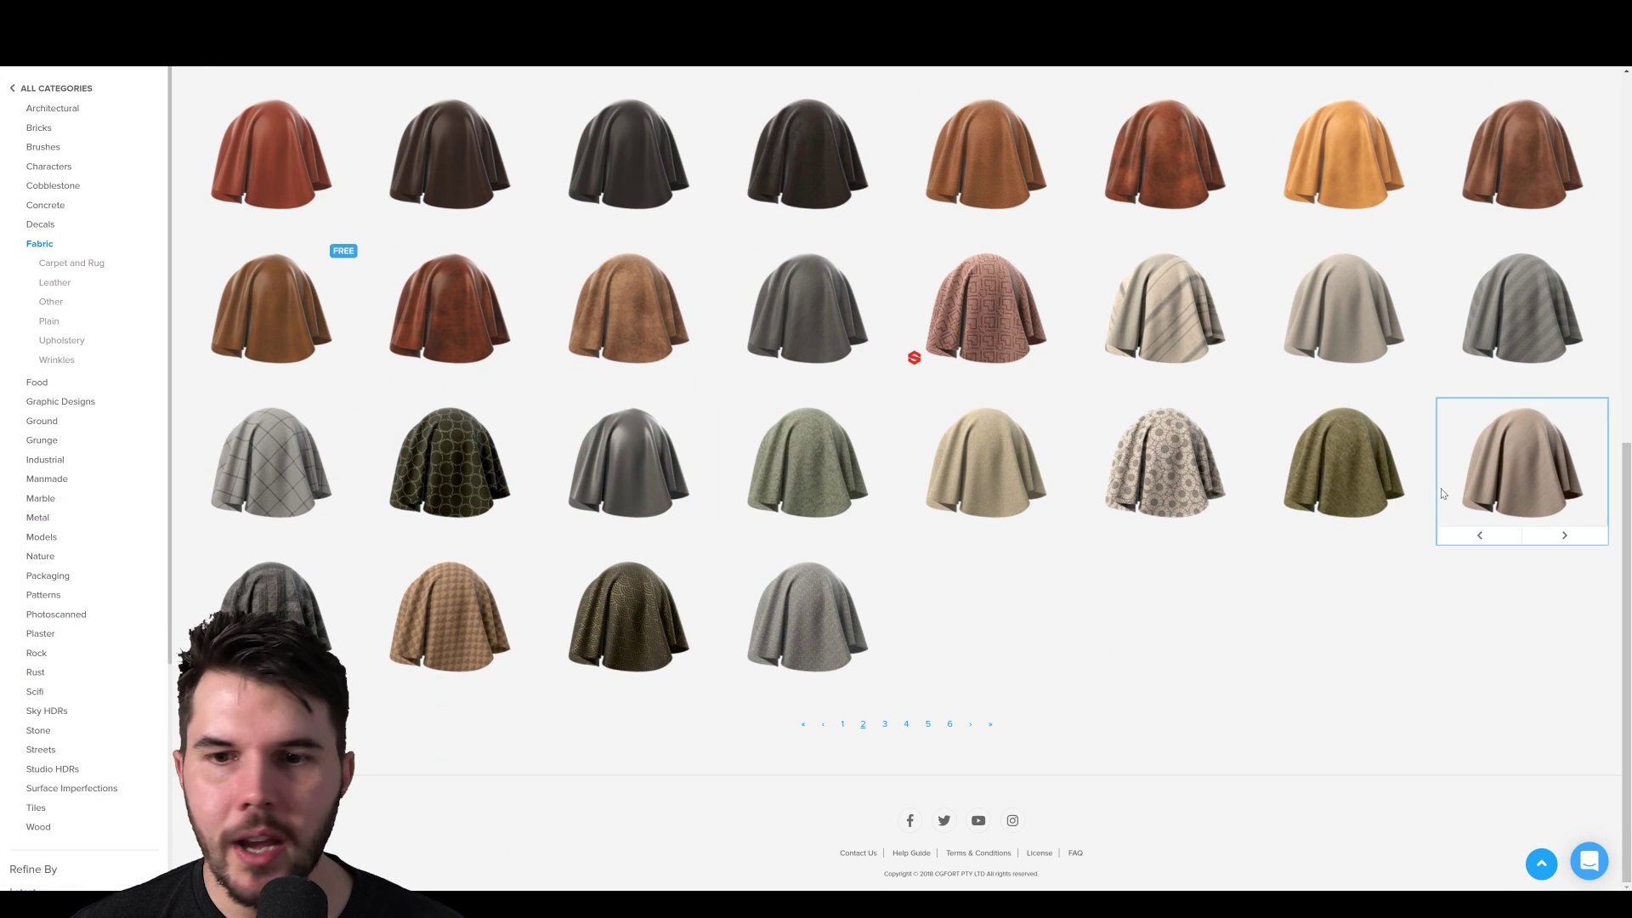
pyautogui.moveTo(1341, 468)
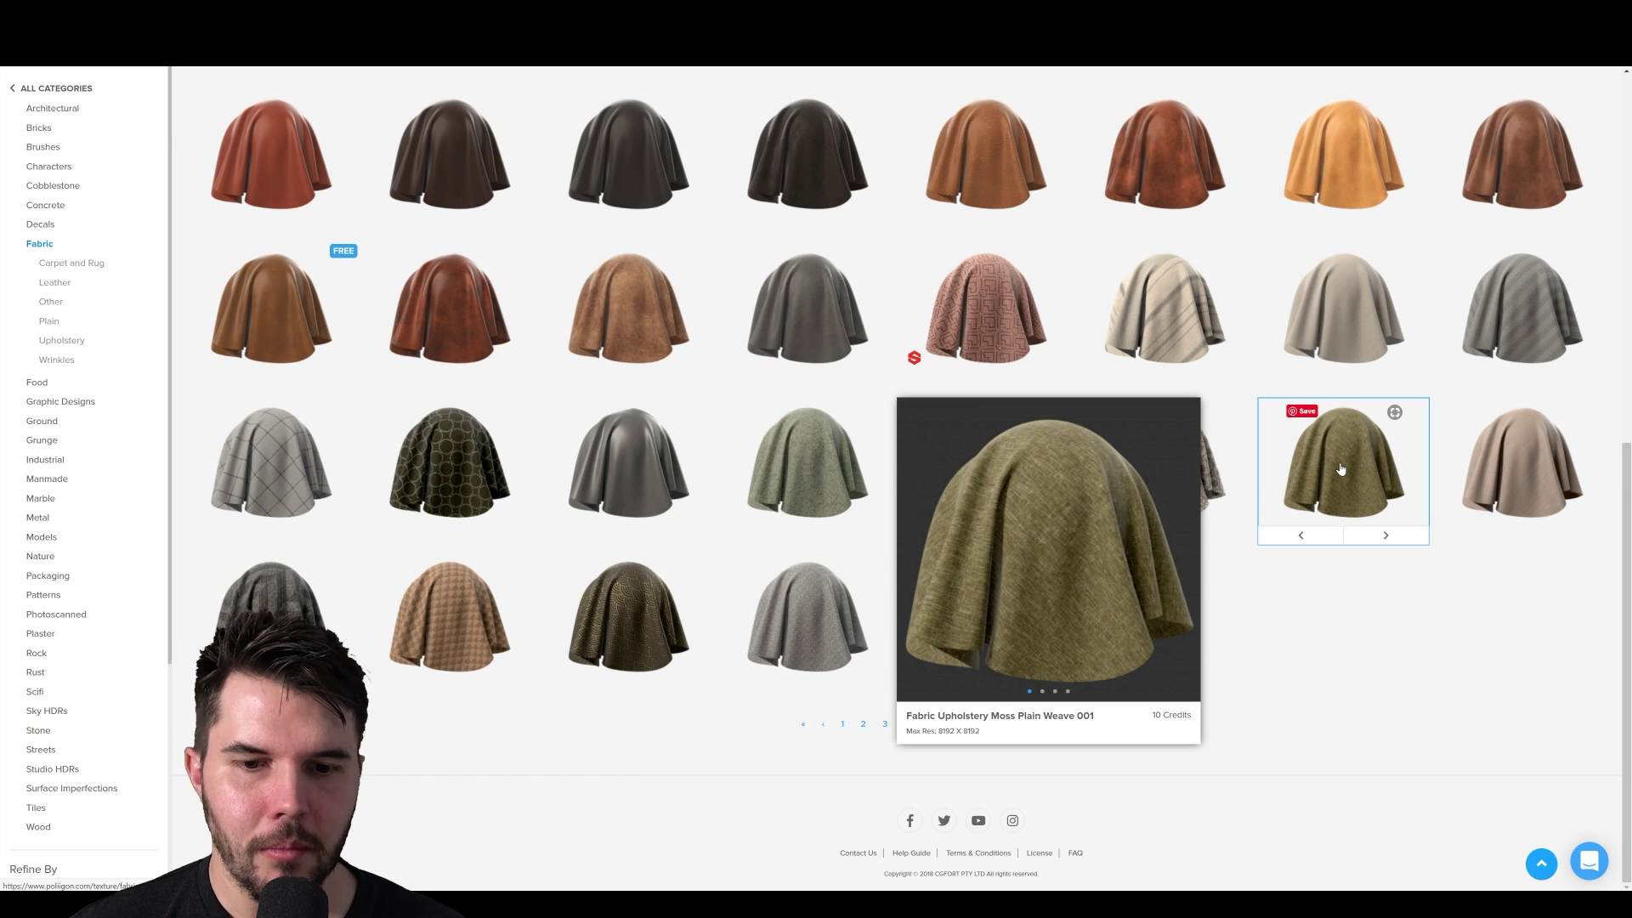
pyautogui.click(1341, 468)
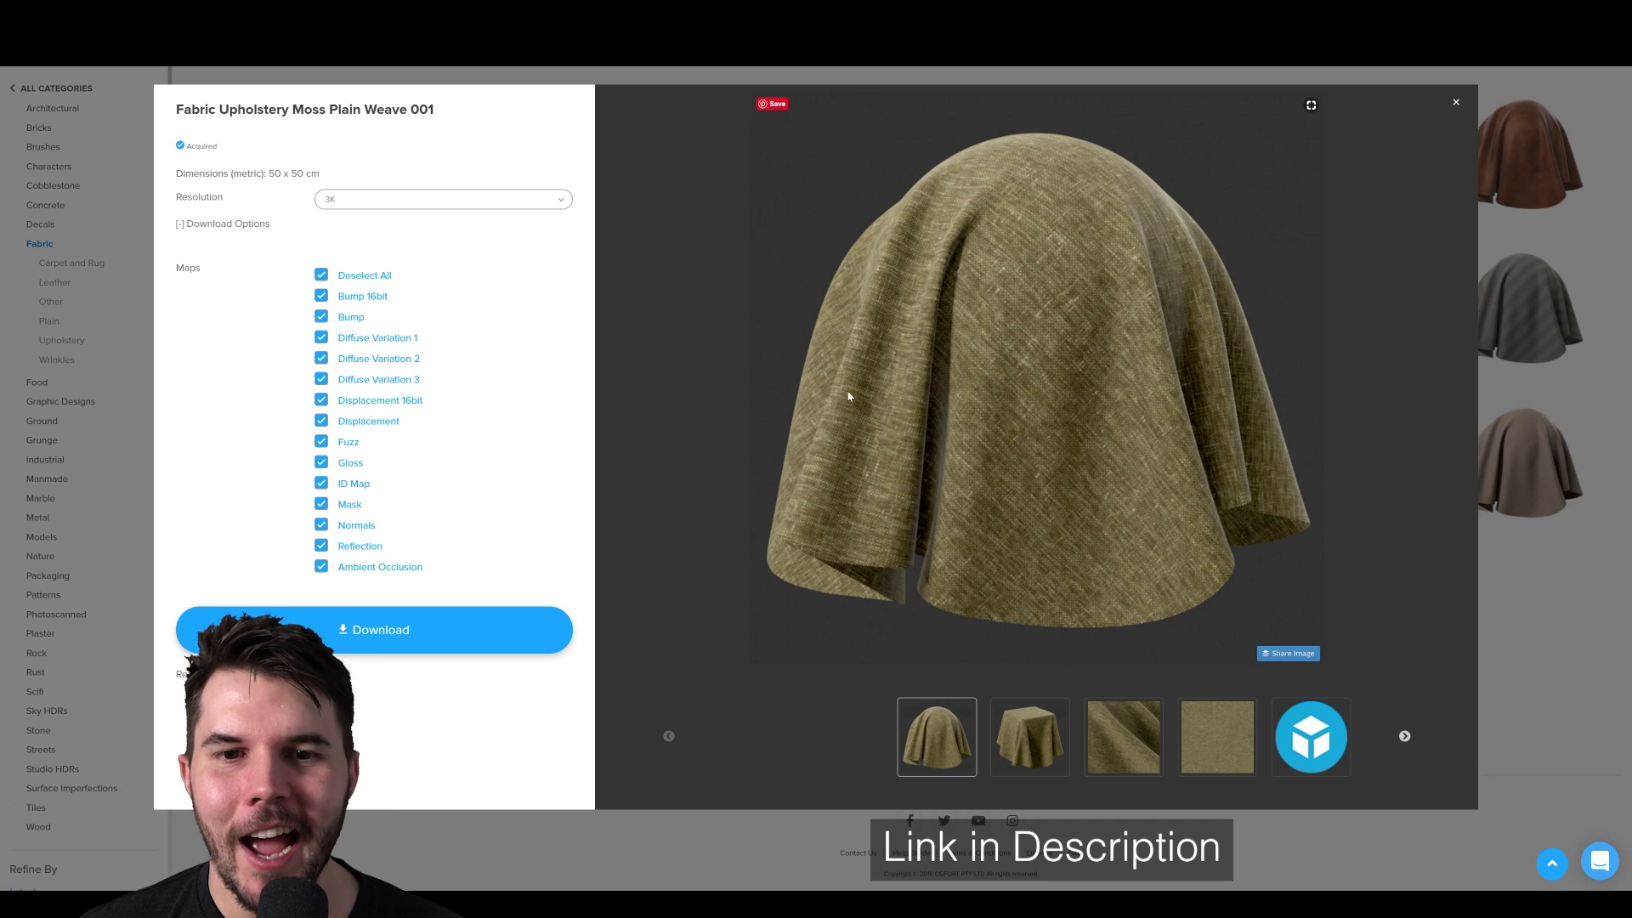
# - Preview the Diffuse Variation 1, 2 and 3 maps of the moss plain weave fabric and deselect them from the download
pyautogui.click(414, 340)
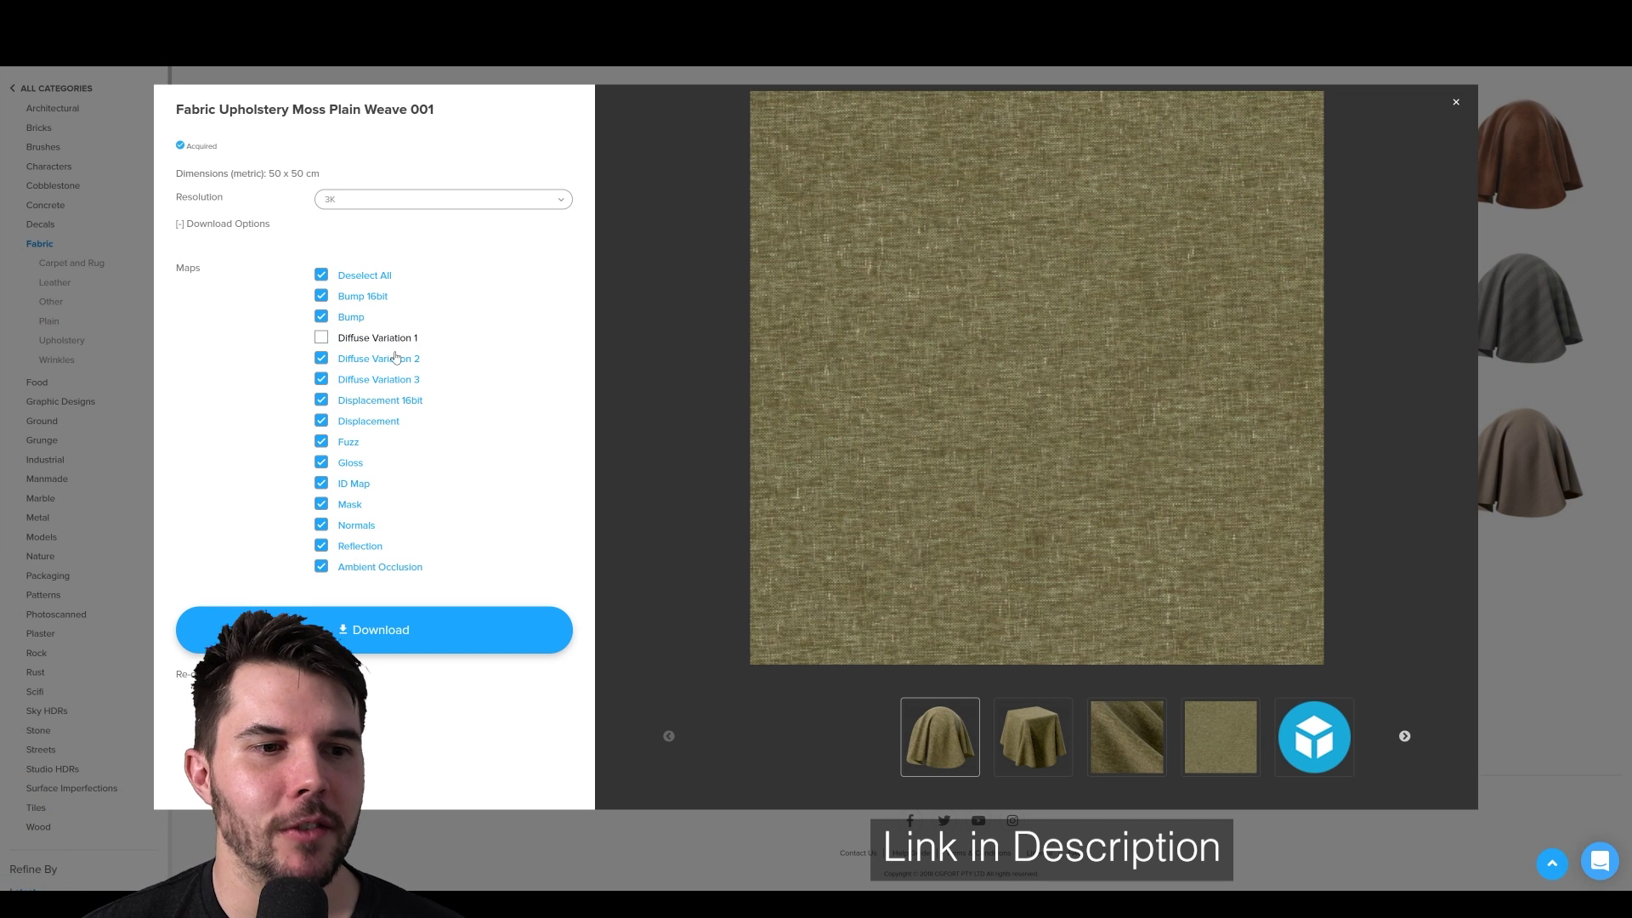
pyautogui.click(395, 357)
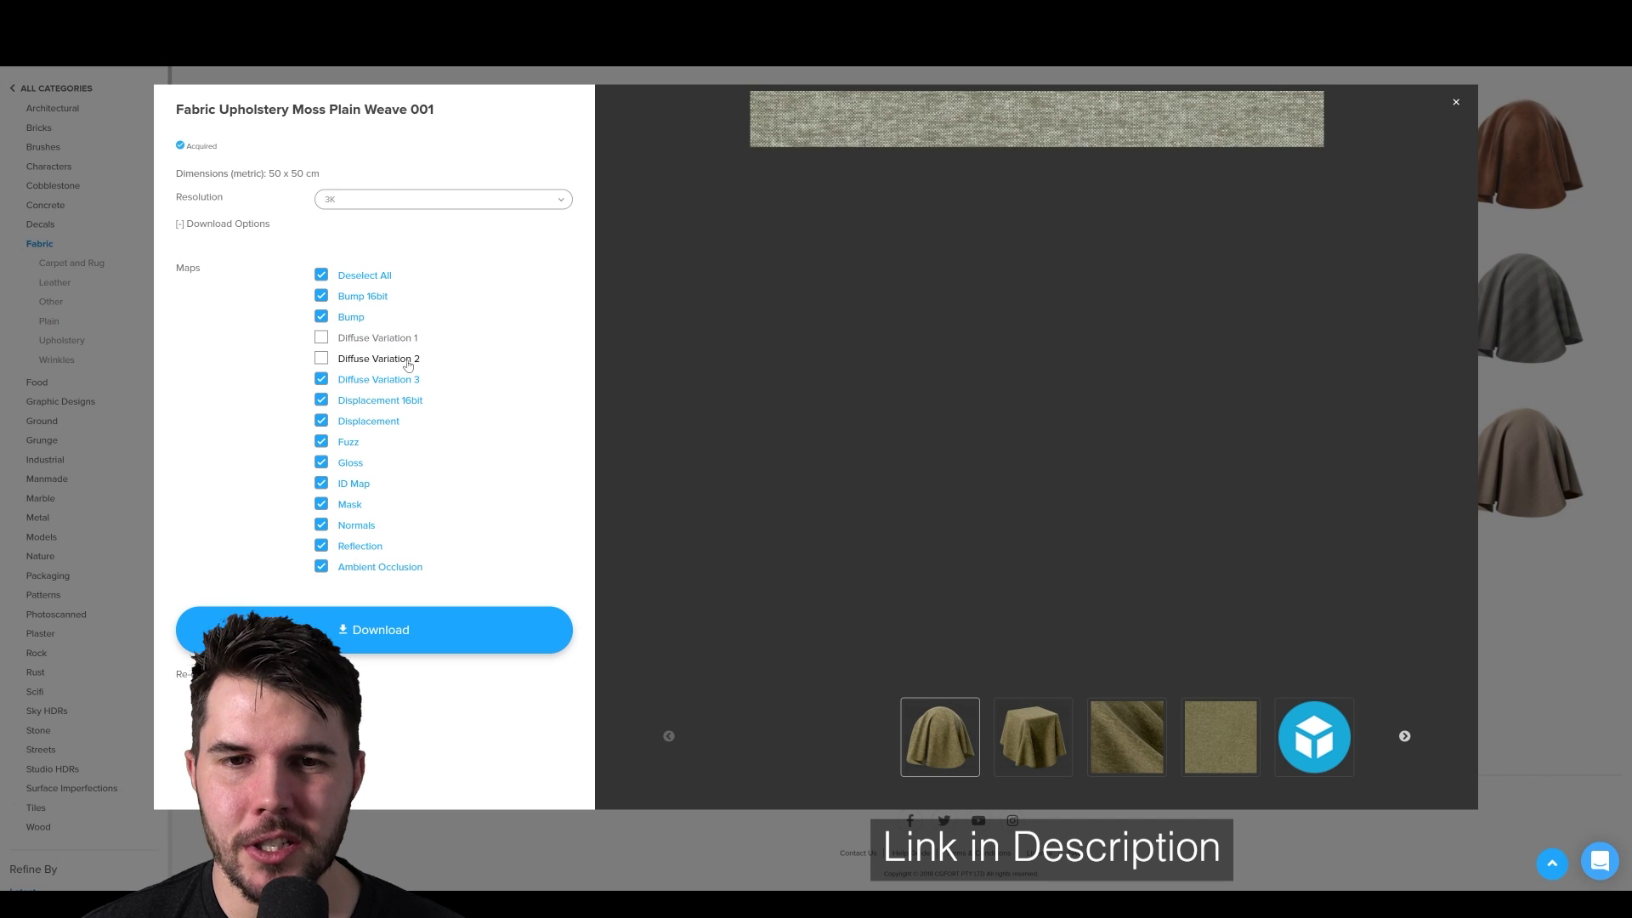
pyautogui.click(399, 380)
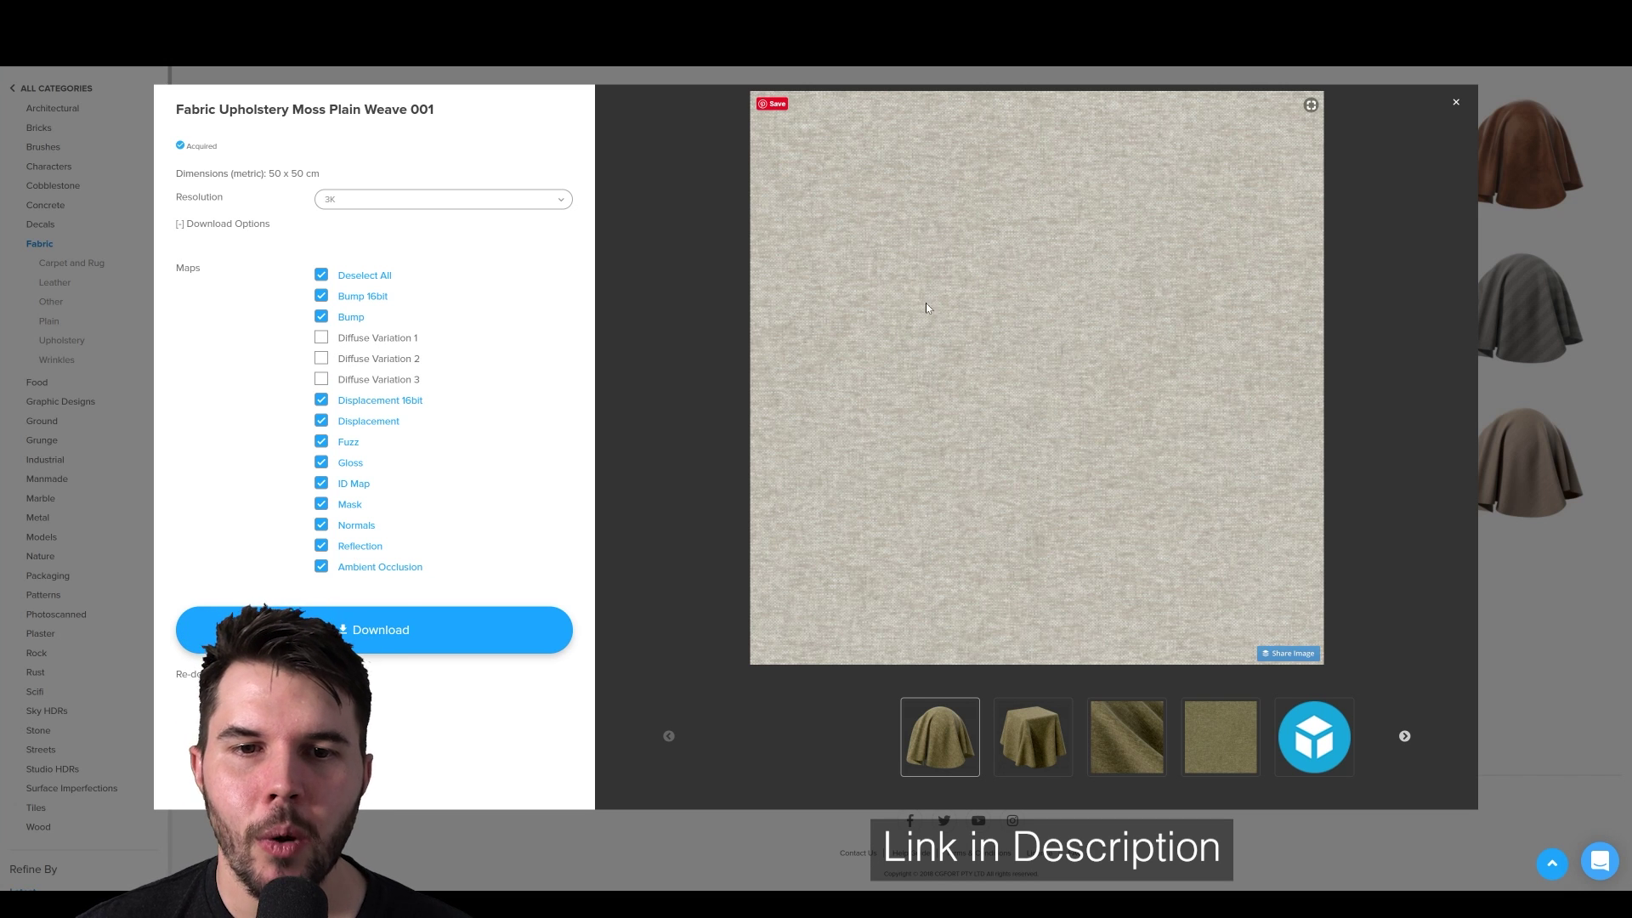
# - Compare the plain weave texture with a close-up of the sofa photo's cushion fabric and return to the Poliigon texture window
pyautogui.hotkey('alt', 'Tab')
pyautogui.scroll(2, 883, 418)
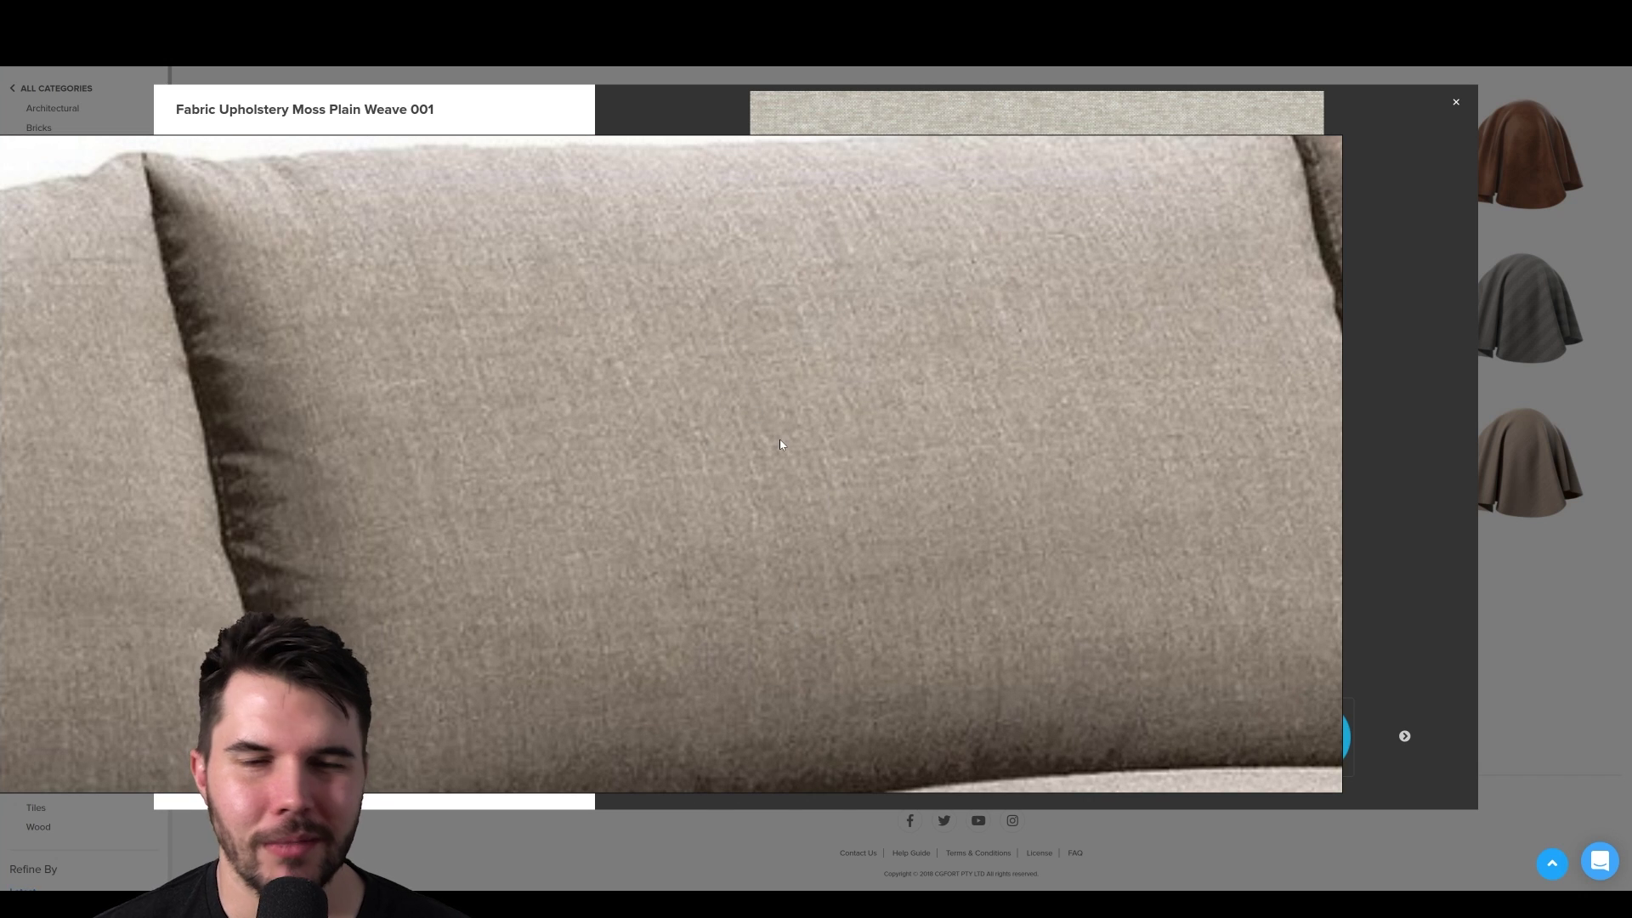
pyautogui.hotkey('alt', 'Tab')
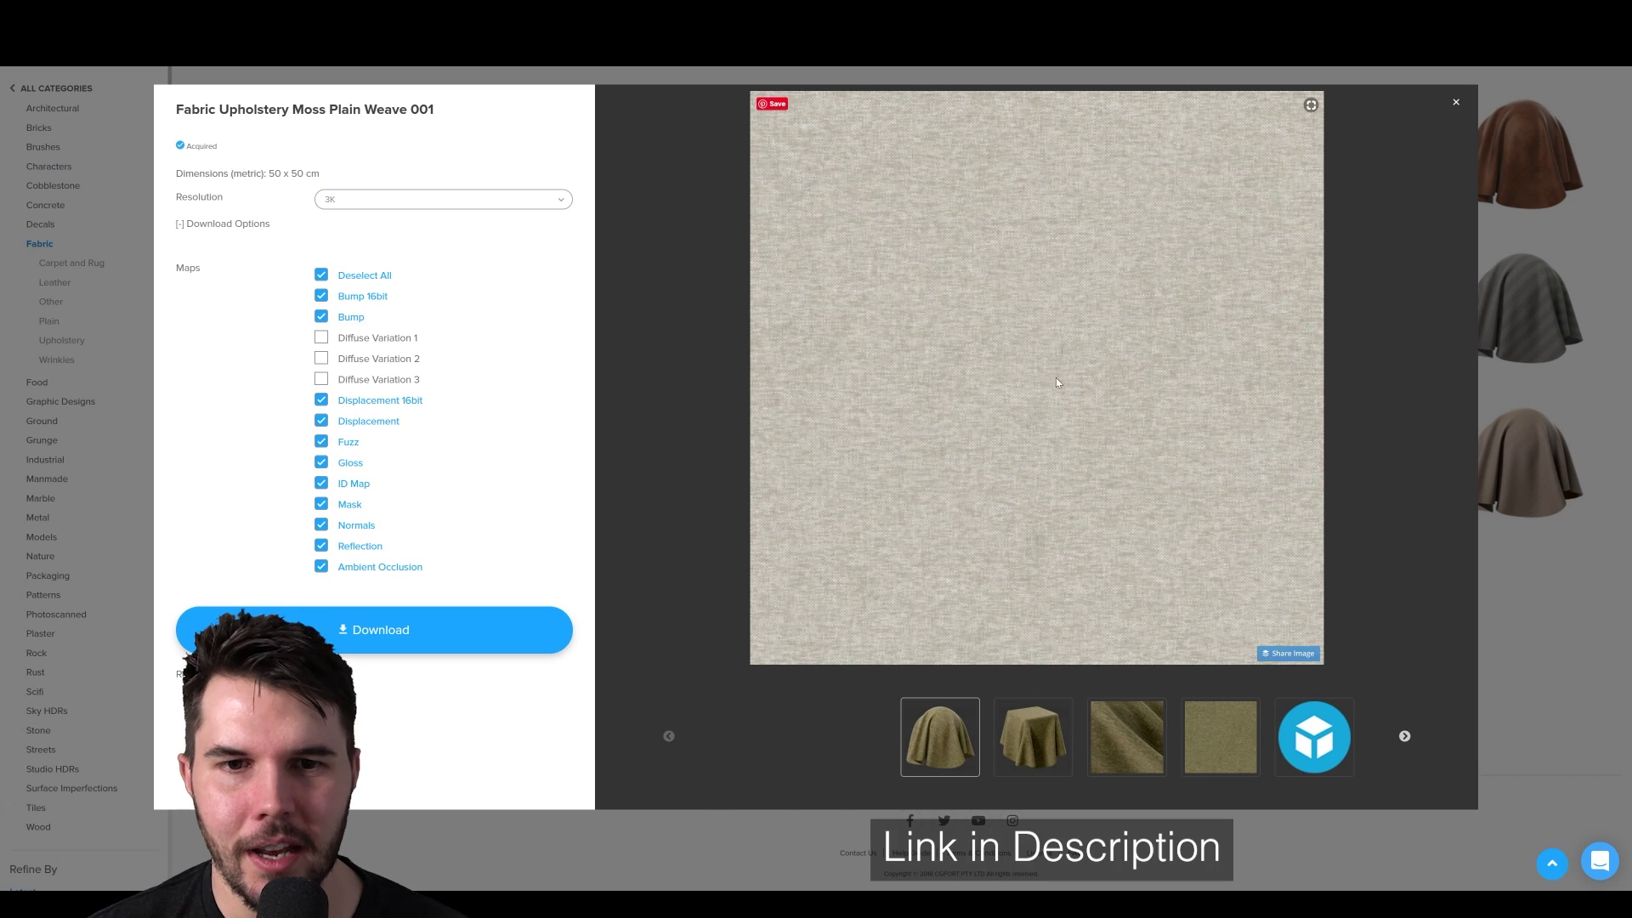
# - Include Diffuse Variations 1, 2 and 3 again, set the resolution to 2K and download the moss plain weave texture
pyautogui.click(320, 338)
pyautogui.click(320, 358)
pyautogui.click(321, 379)
pyautogui.click(399, 200)
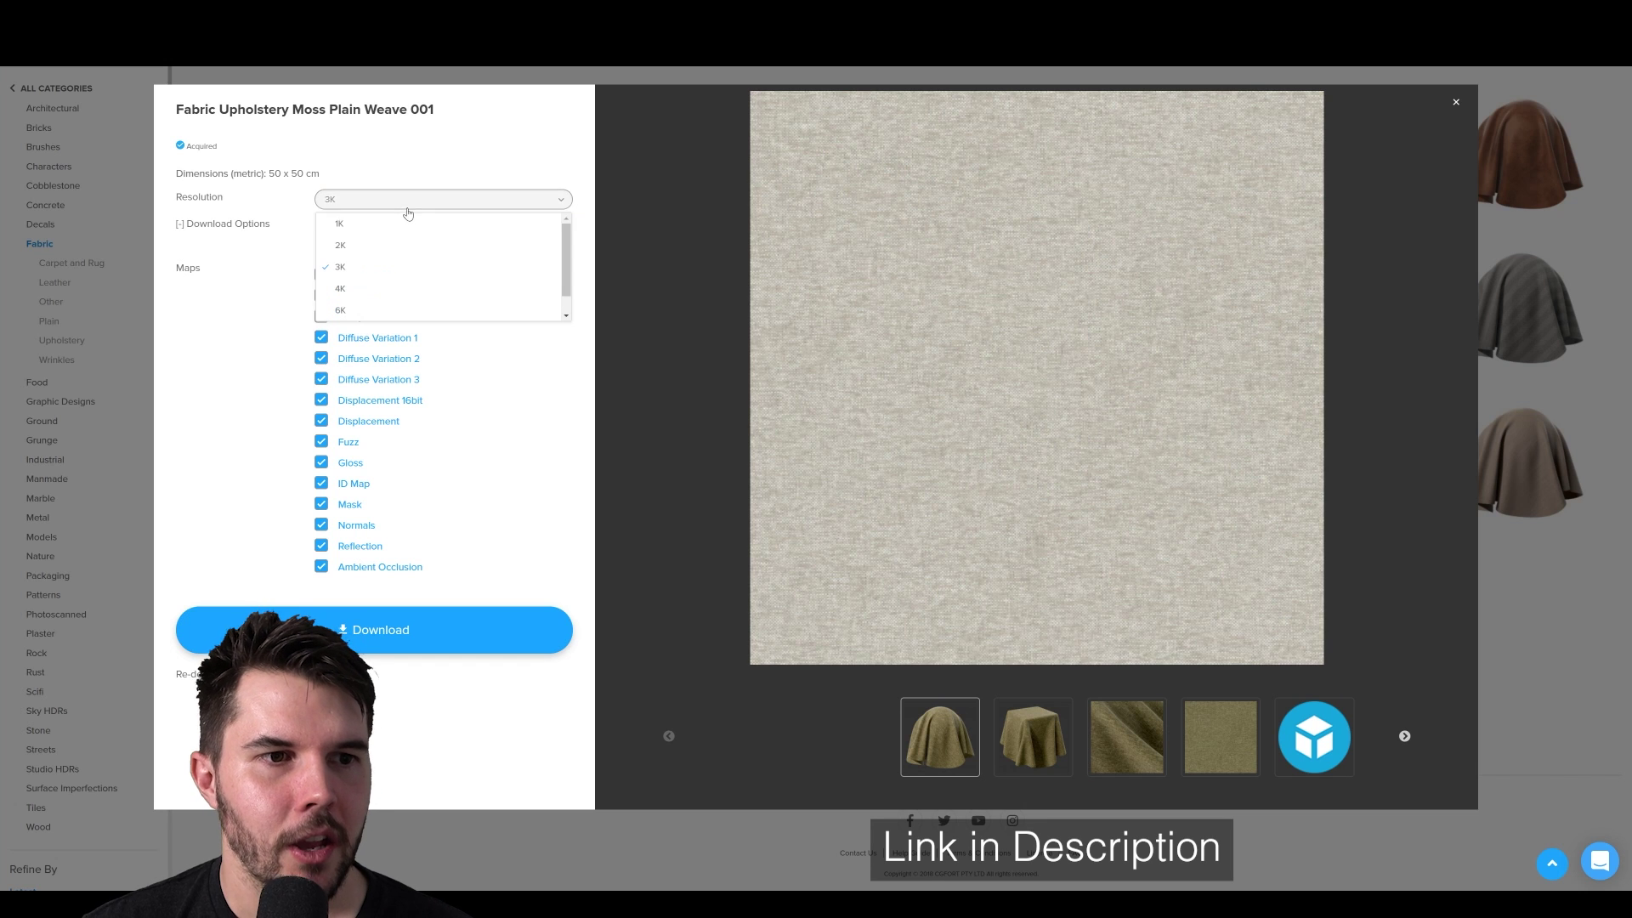
pyautogui.click(377, 245)
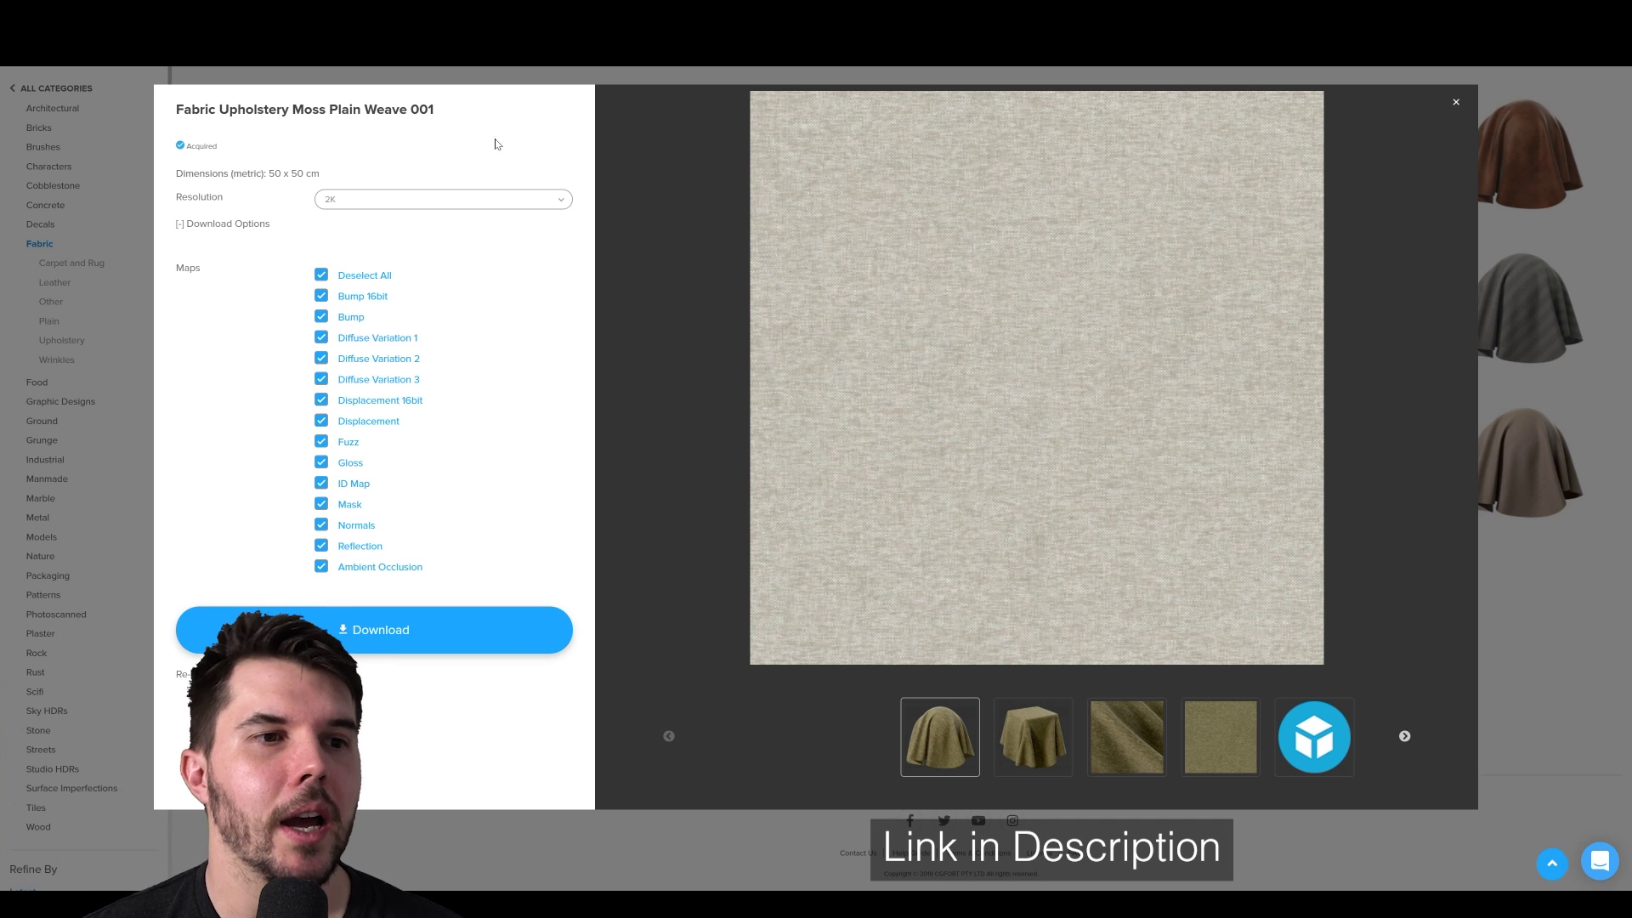
pyautogui.click(427, 627)
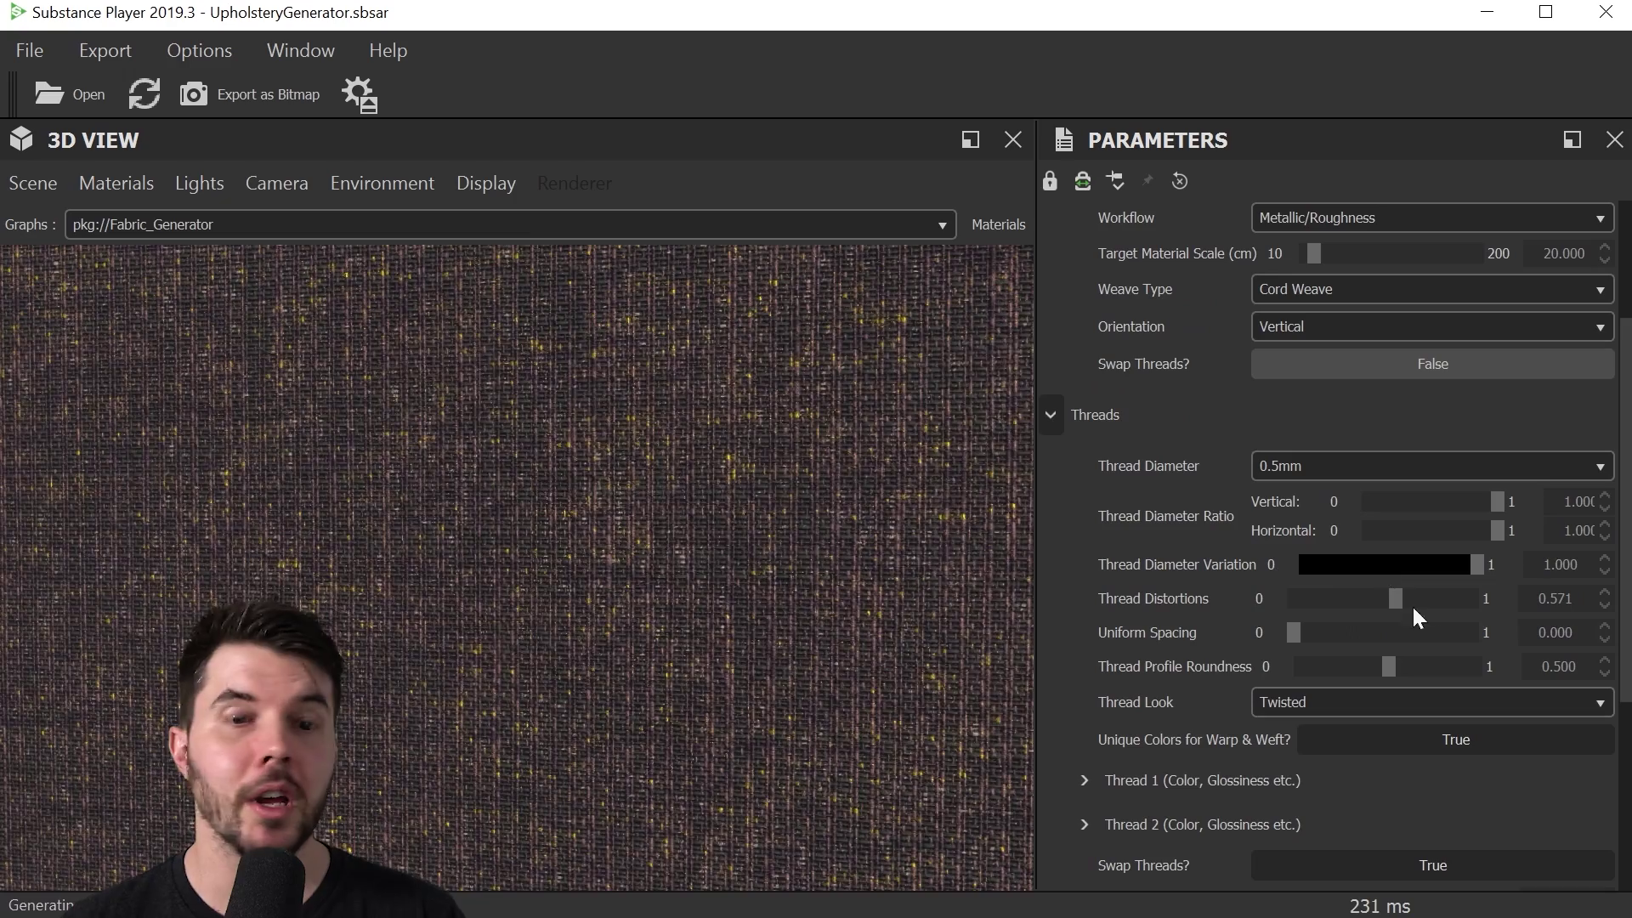
# - In Substance Player's fabric generator, try the Twill weave with the Herringbone type and the Plain Weave type
pyautogui.scroll(-5, 688, 655)
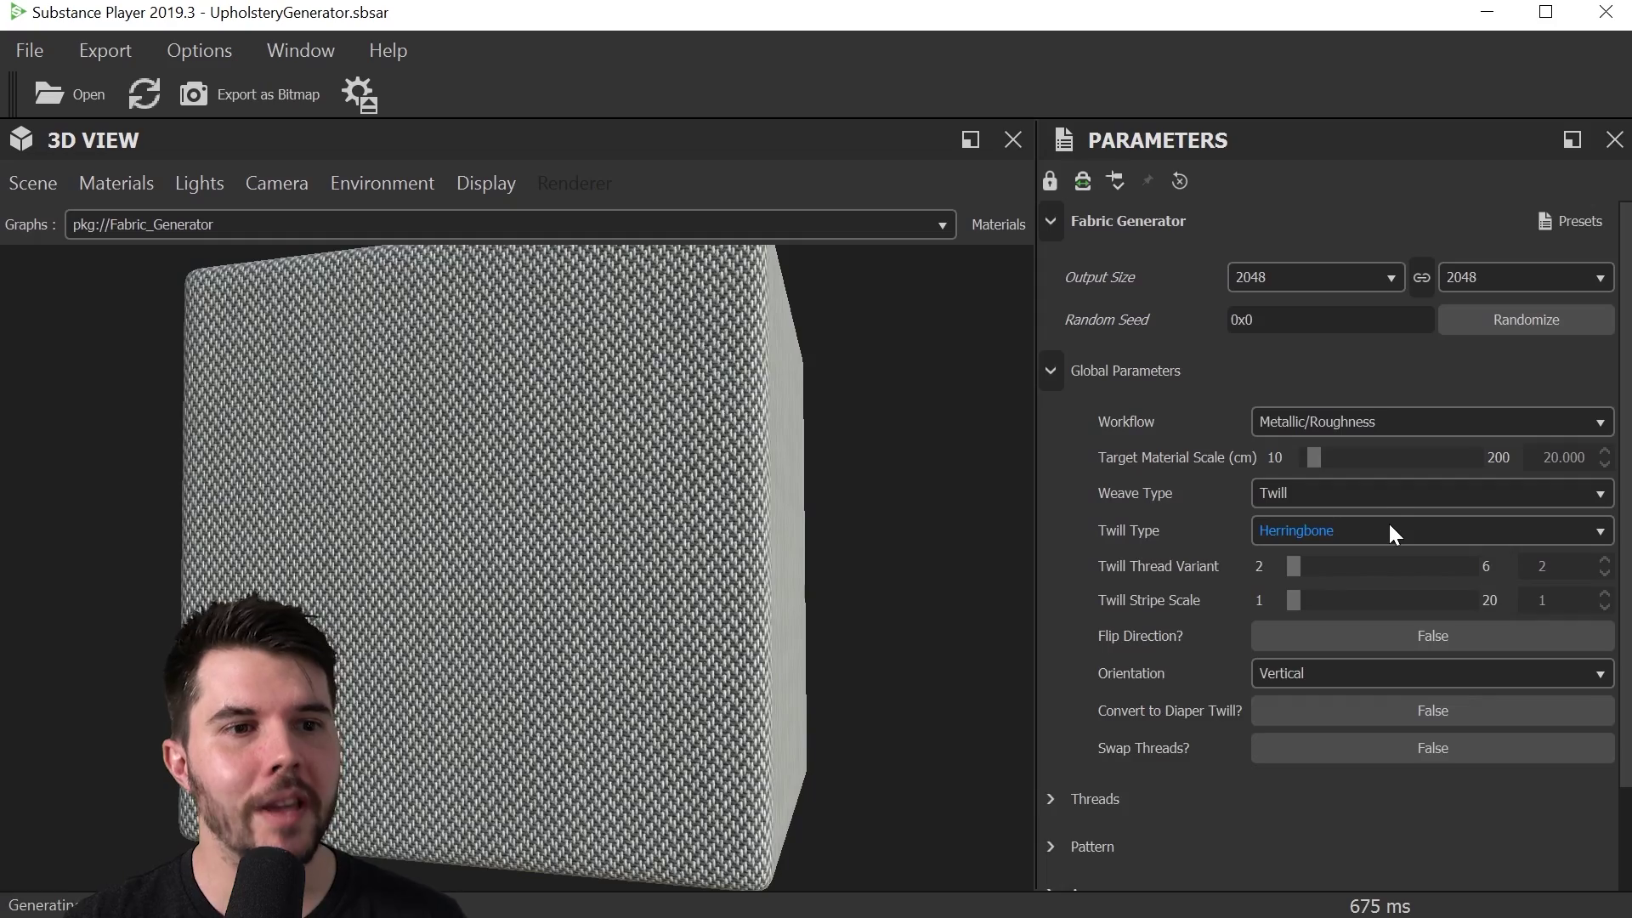
pyautogui.scroll(-1, 1389, 523)
pyautogui.scroll(1, 1390, 488)
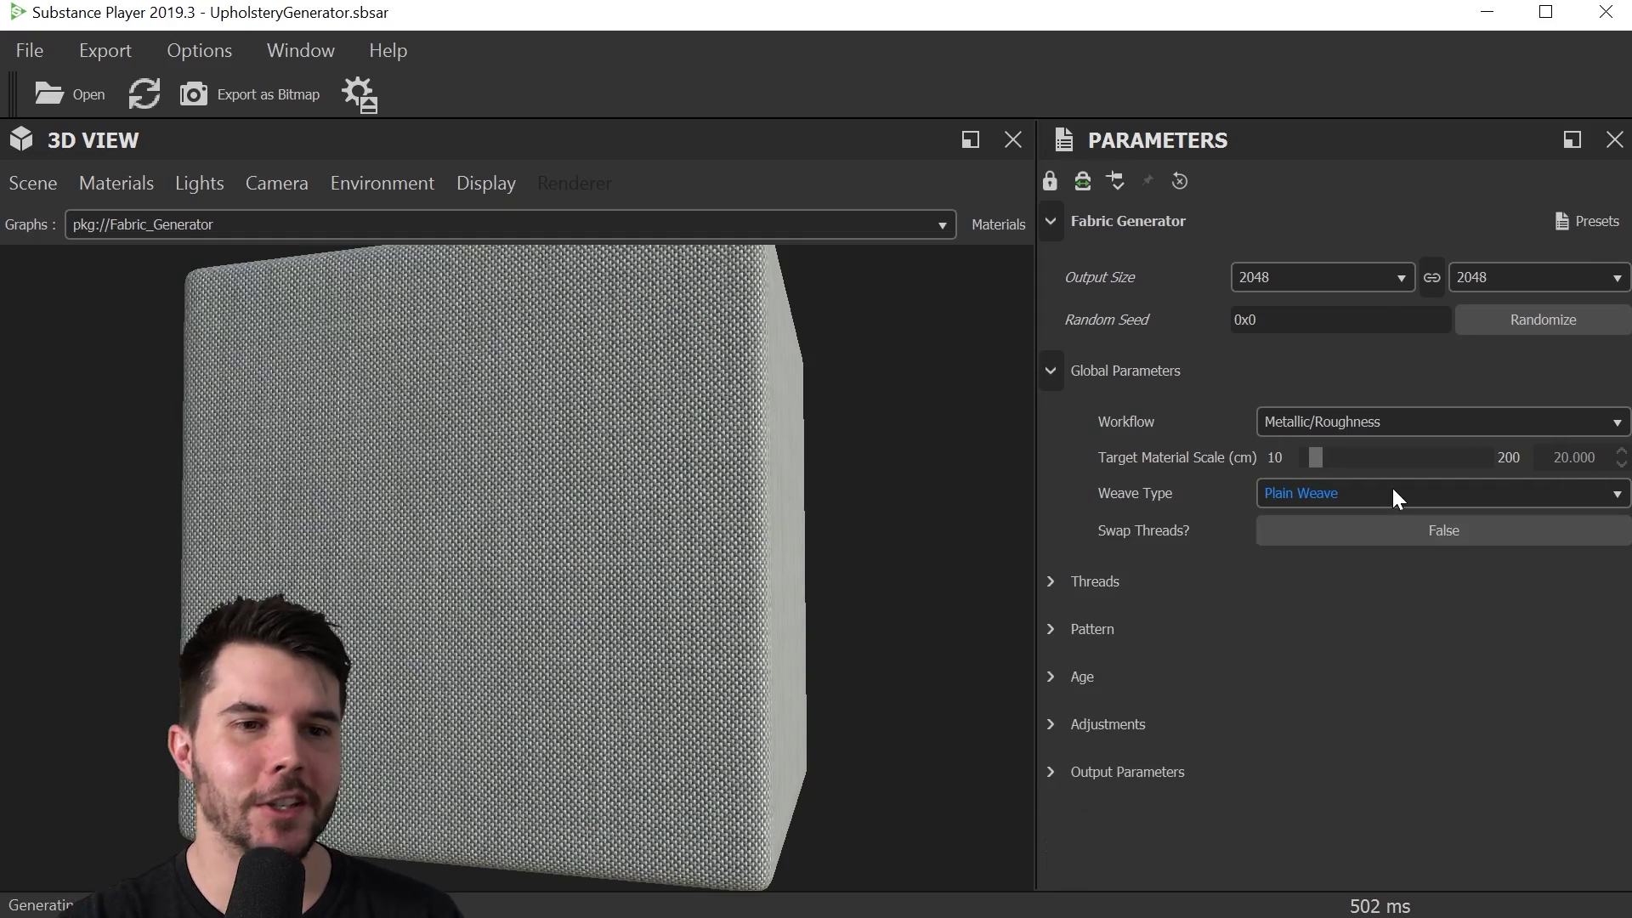
# - Lower the lightness of the thread slubs and cycle through the pattern categories of Pattern 1
pyautogui.click(1052, 369)
pyautogui.click(1052, 418)
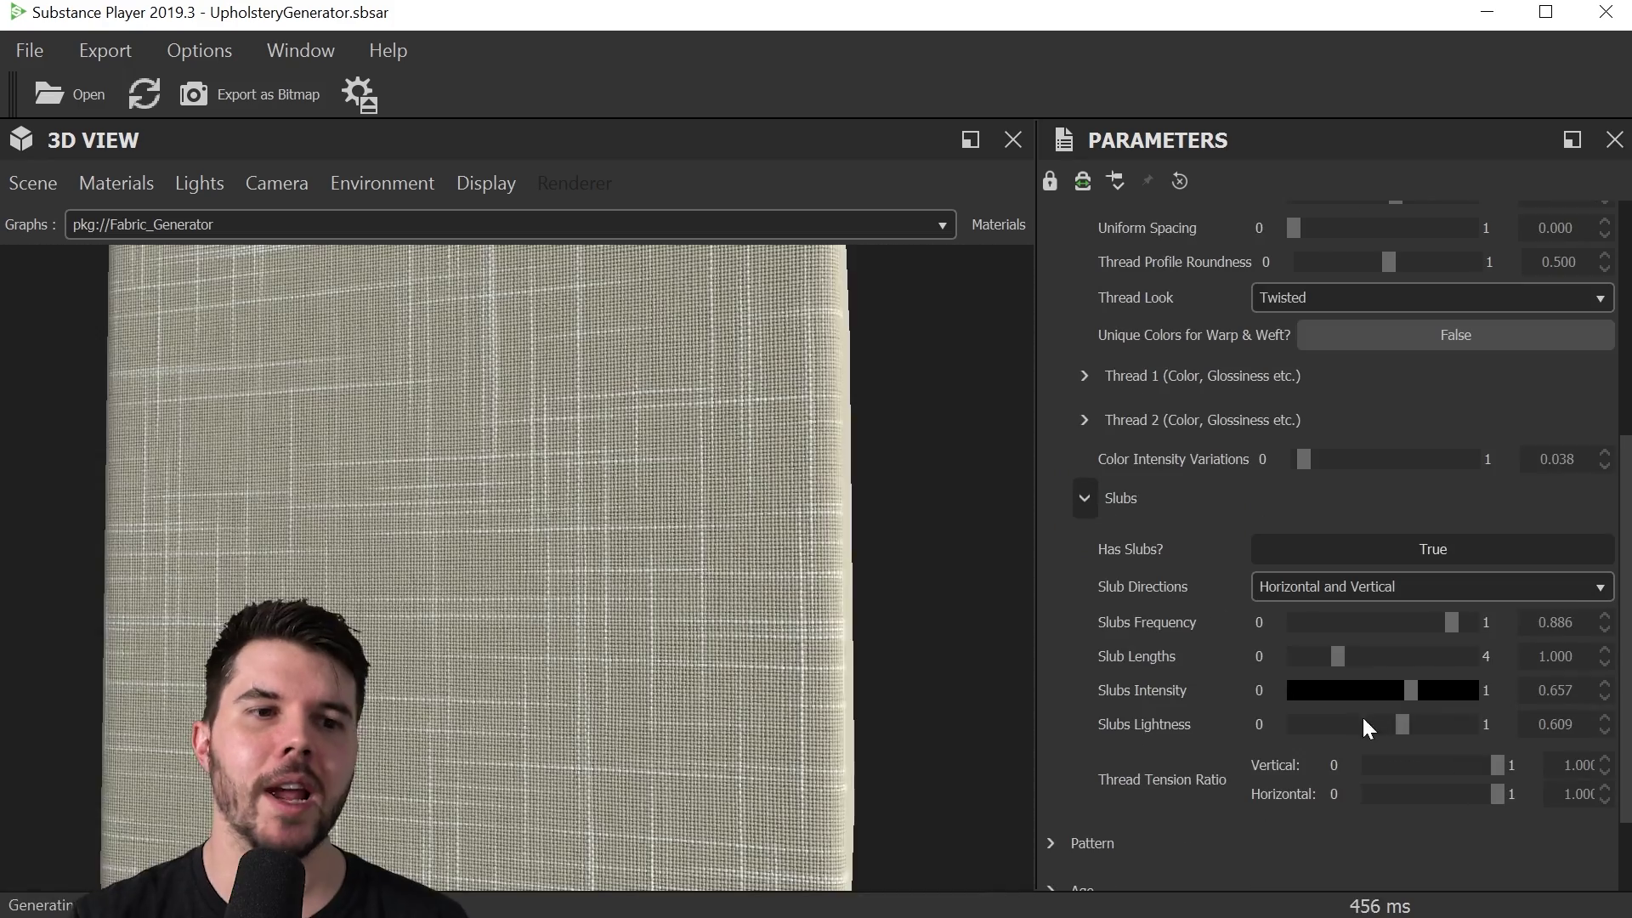
pyautogui.moveTo(1363, 719); pyautogui.dragTo(1312, 722)
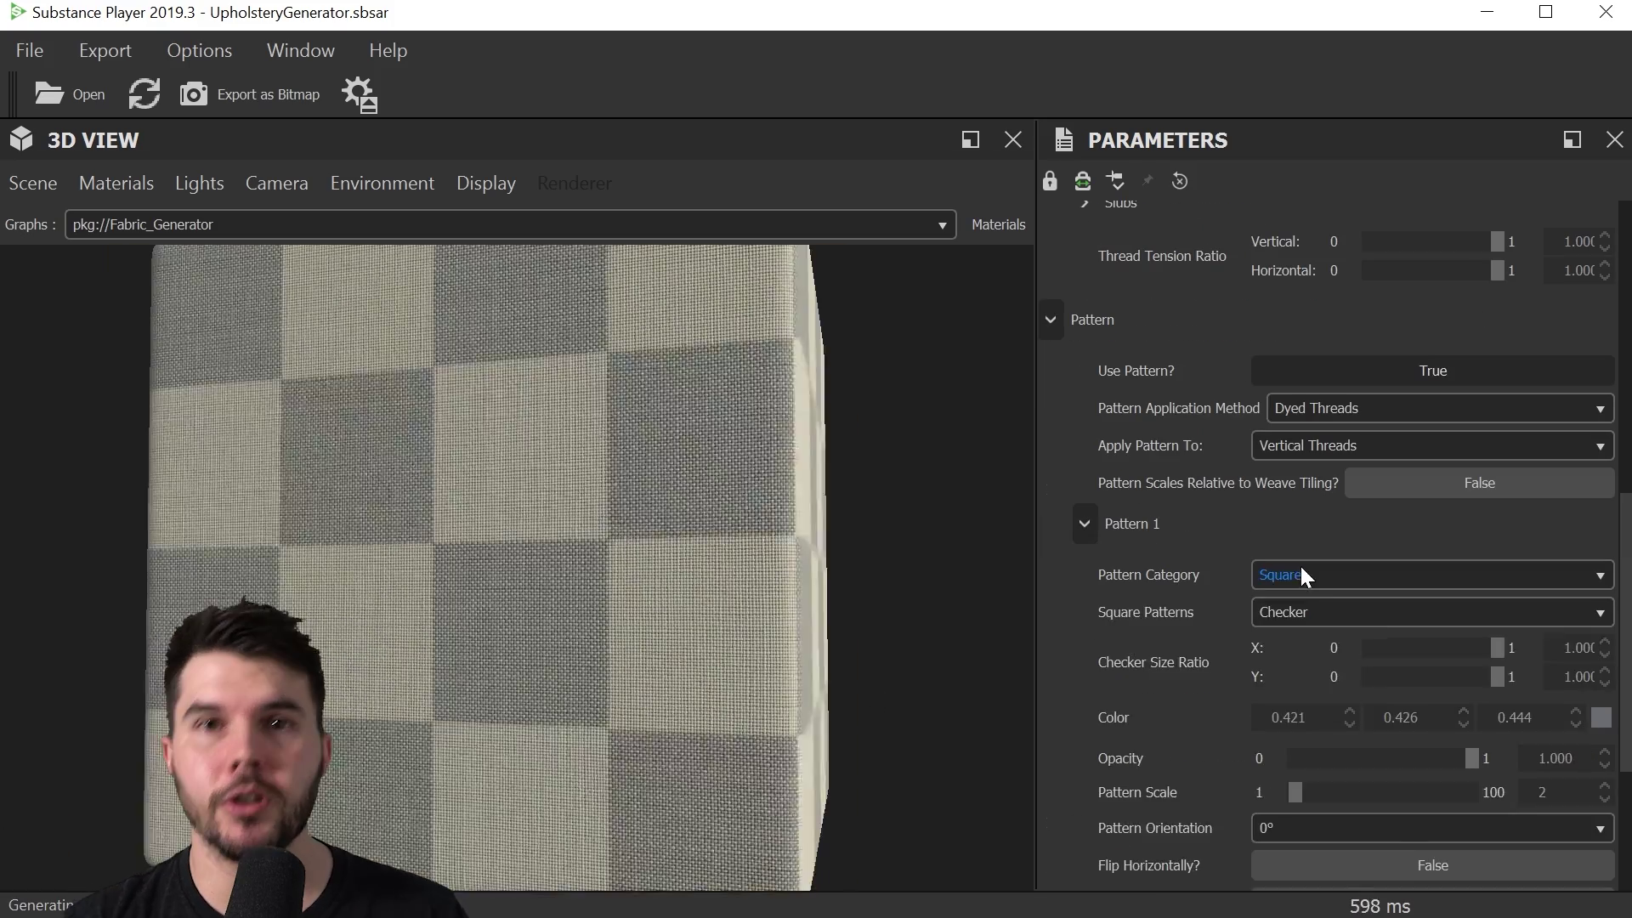
pyautogui.scroll(-1, 1326, 567)
pyautogui.scroll(-4, 1346, 578)
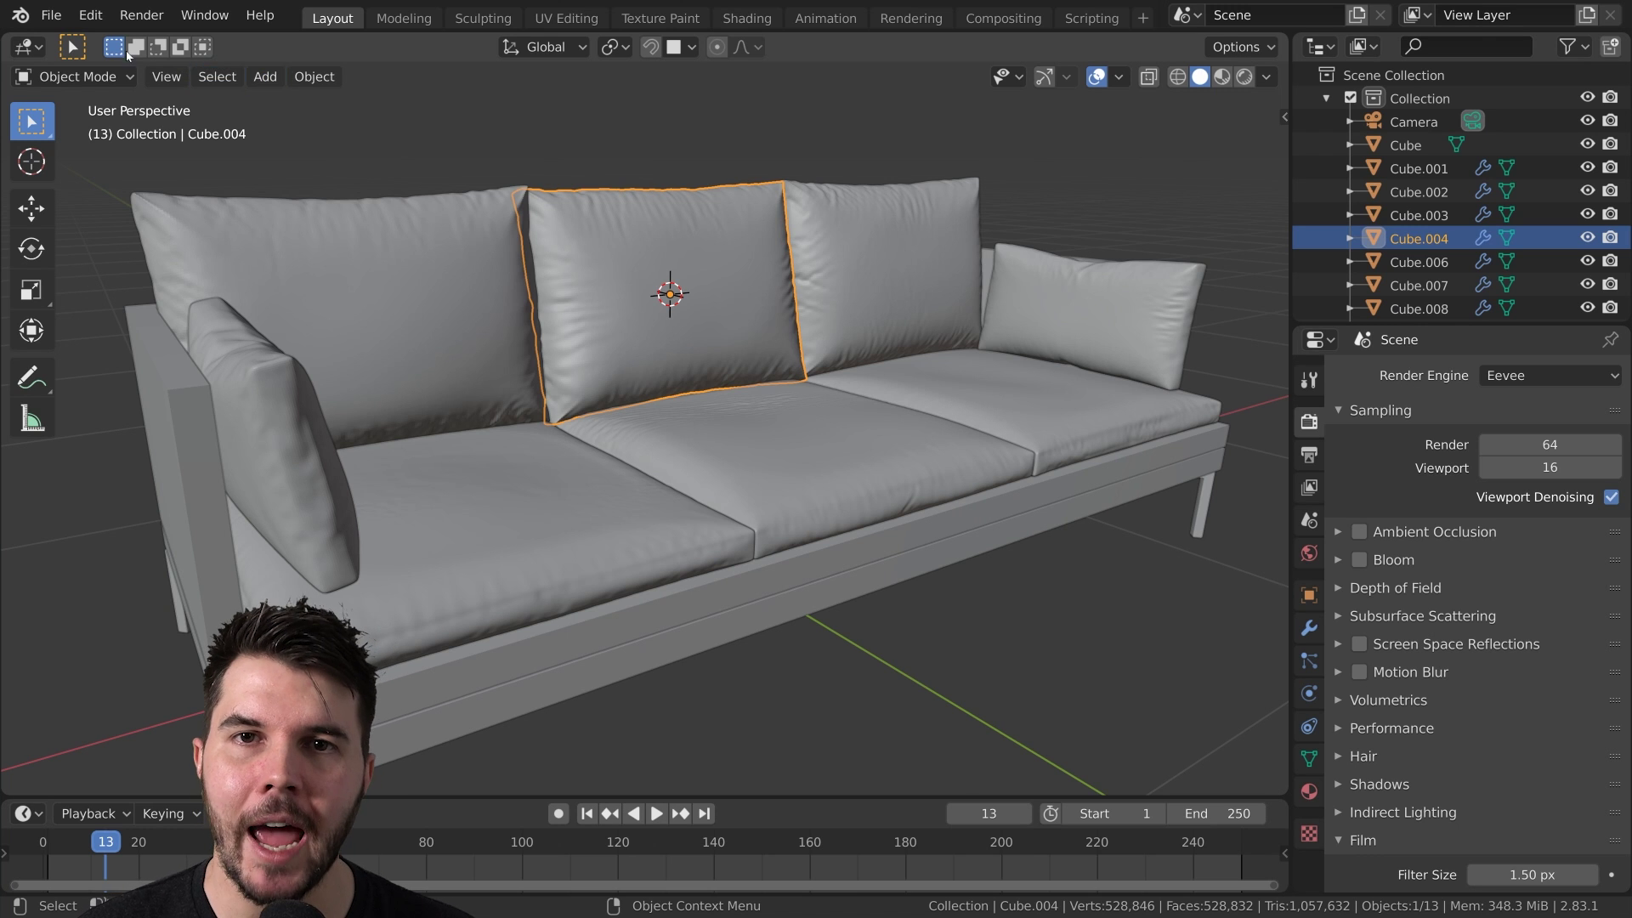
# - Switch to Blender, search the add-on preferences for "poliigon" to check the Poliigon Material Converter, and close the preferences
pyautogui.click(93, 19)
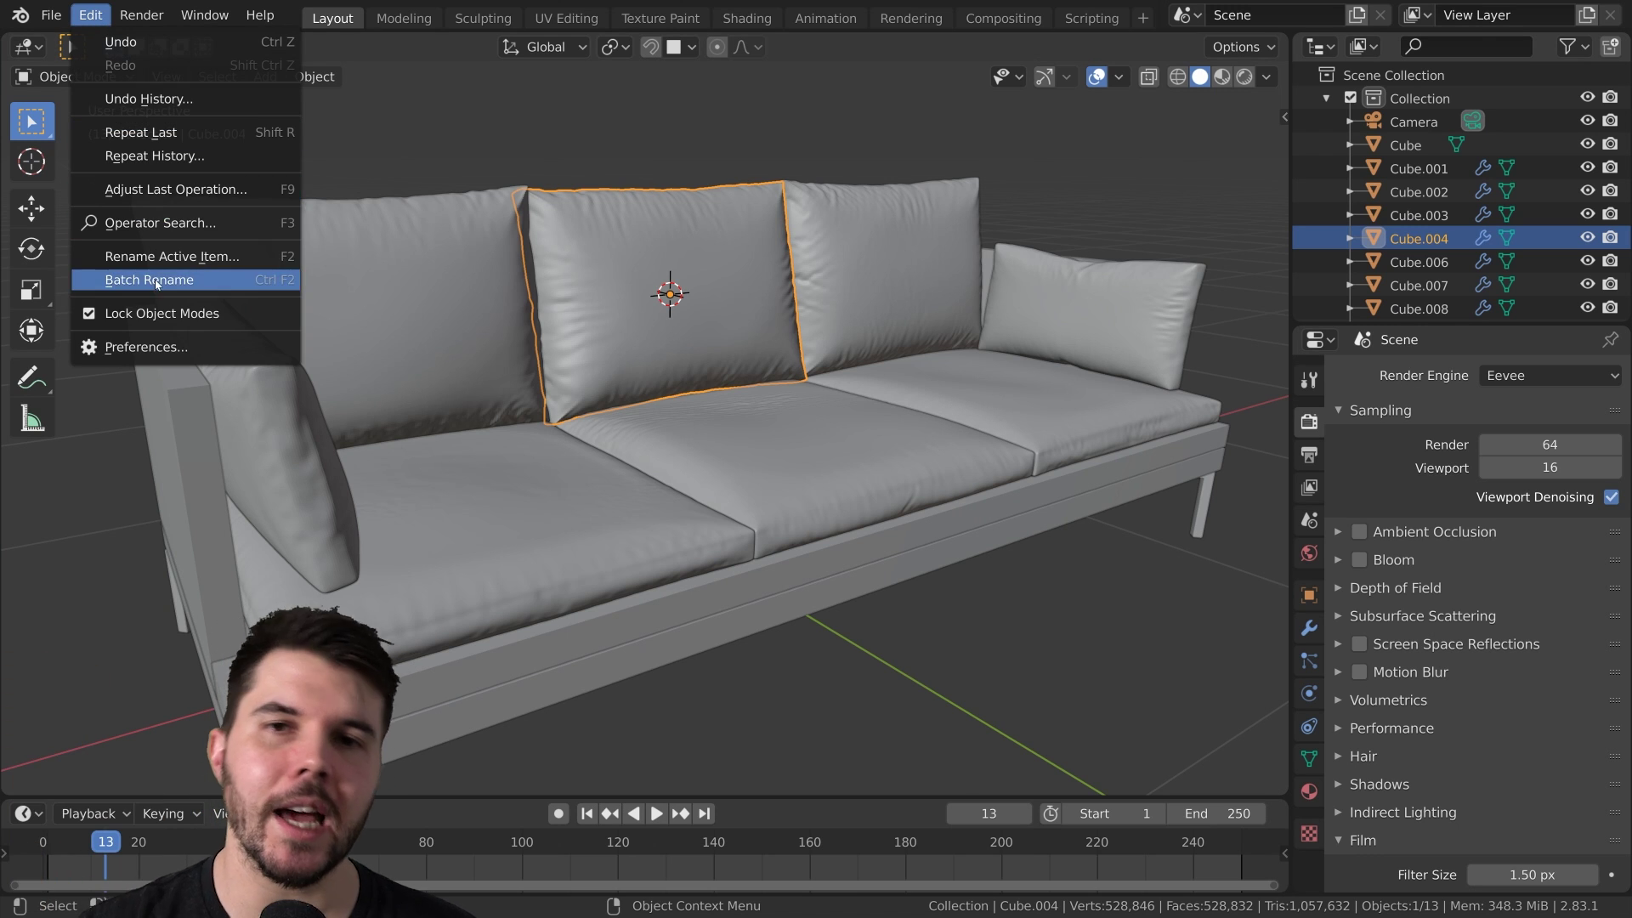
pyautogui.click(177, 348)
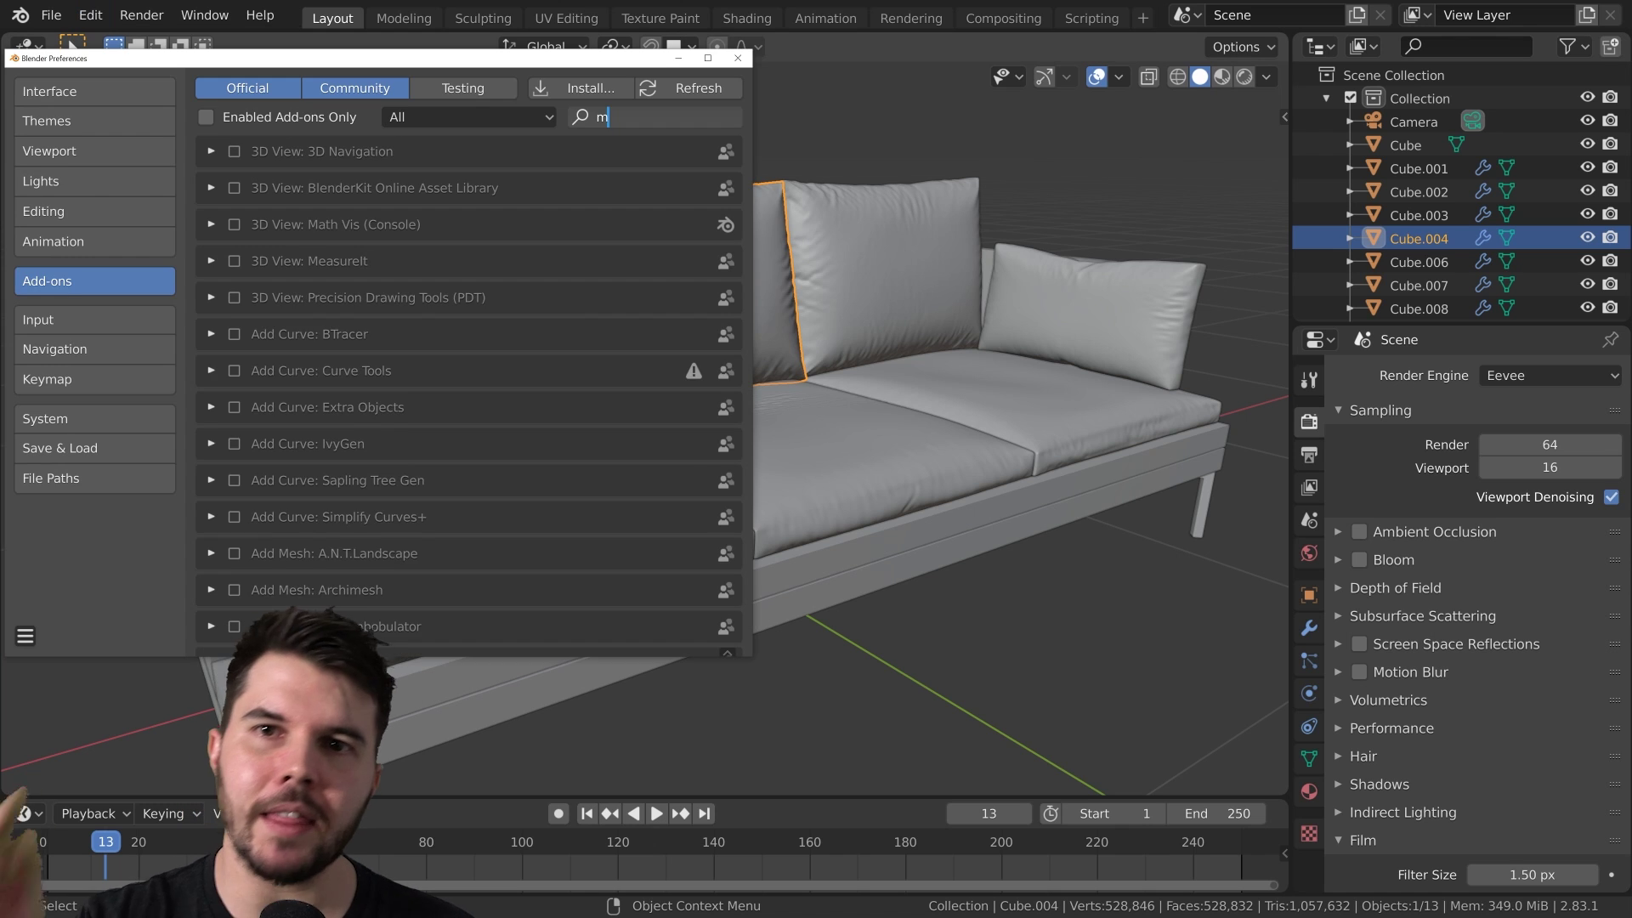
pyautogui.click(619, 118)
pyautogui.write('poliigon')
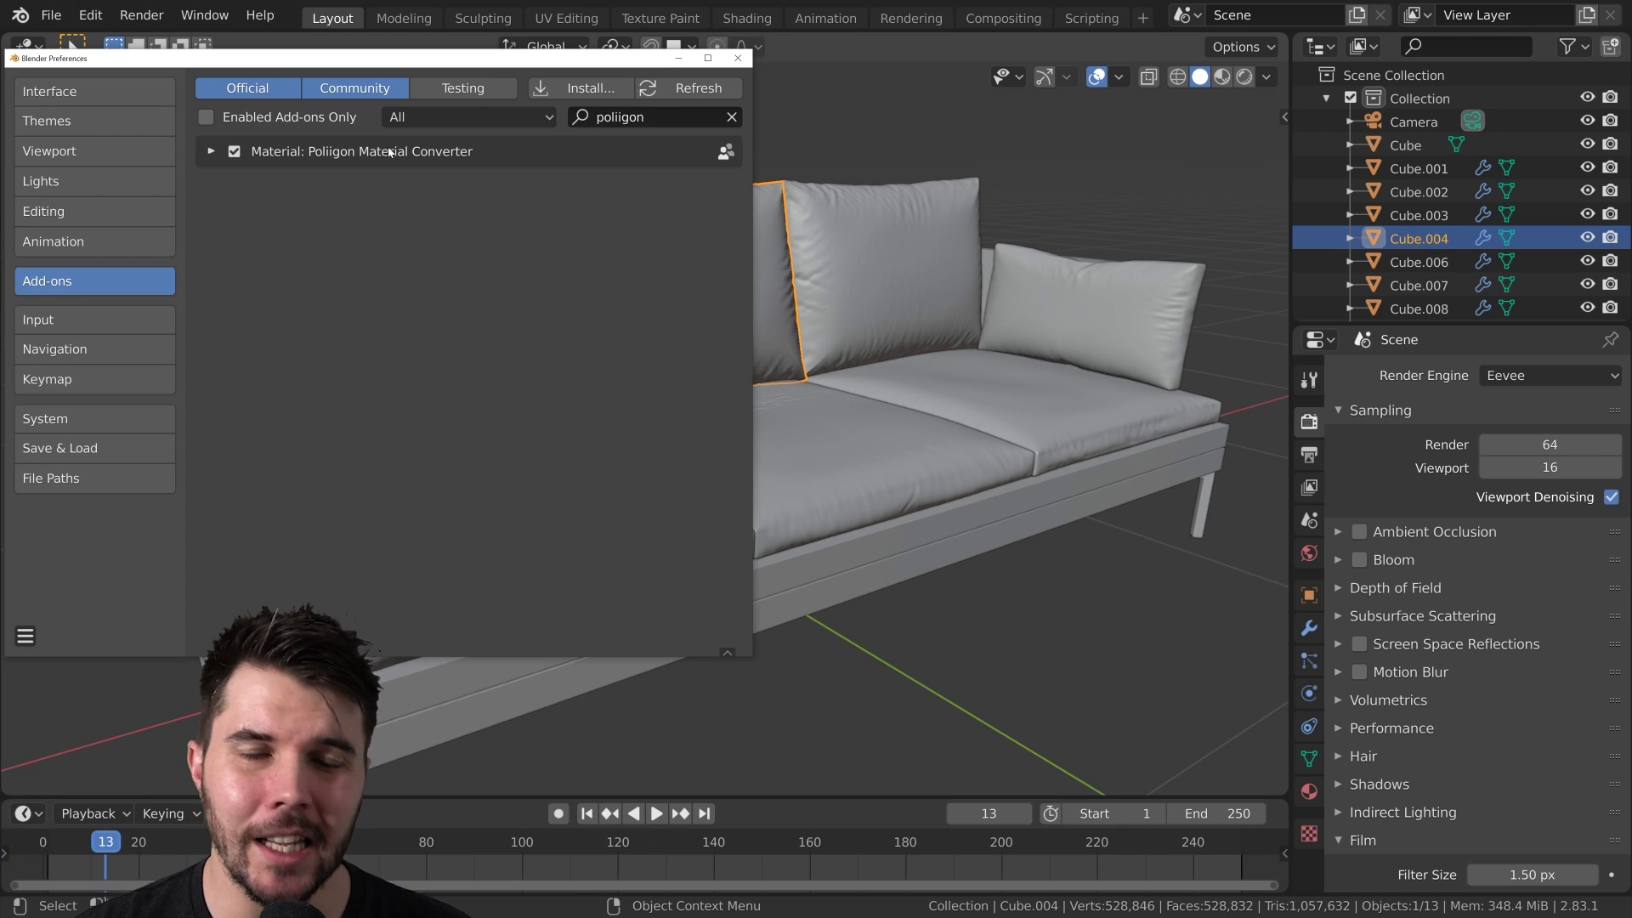
pyautogui.click(738, 57)
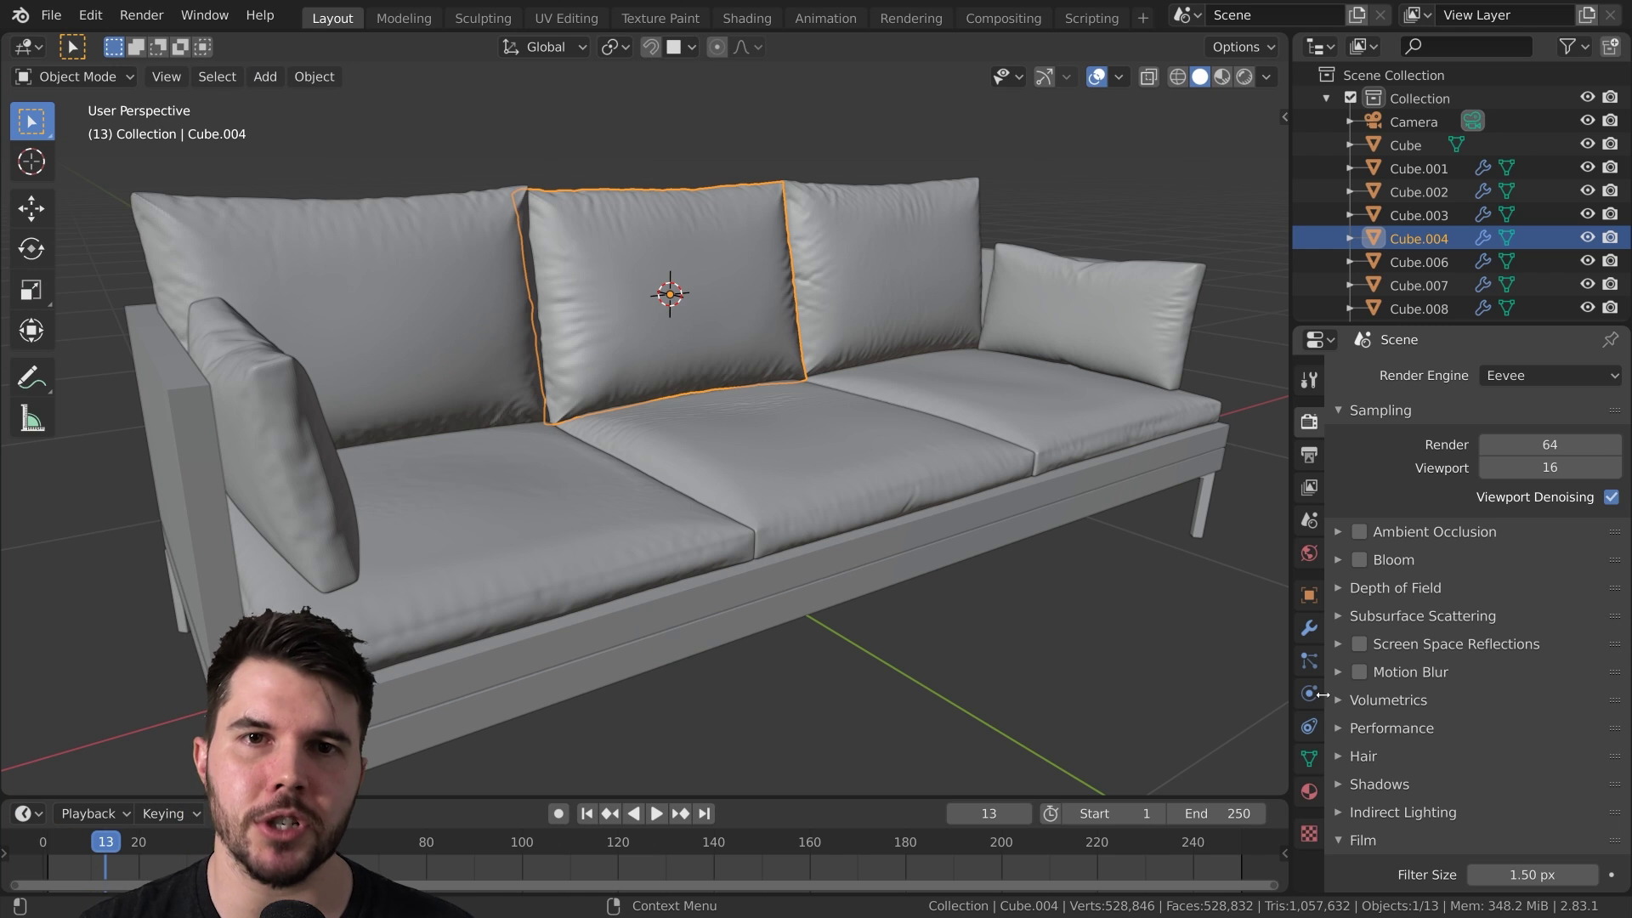
# - Preview FabricUpholsteryPlainWeaveStriped002 in the Poliigon Material Converter for the middle back cushion and check the texture folder path
pyautogui.click(1309, 791)
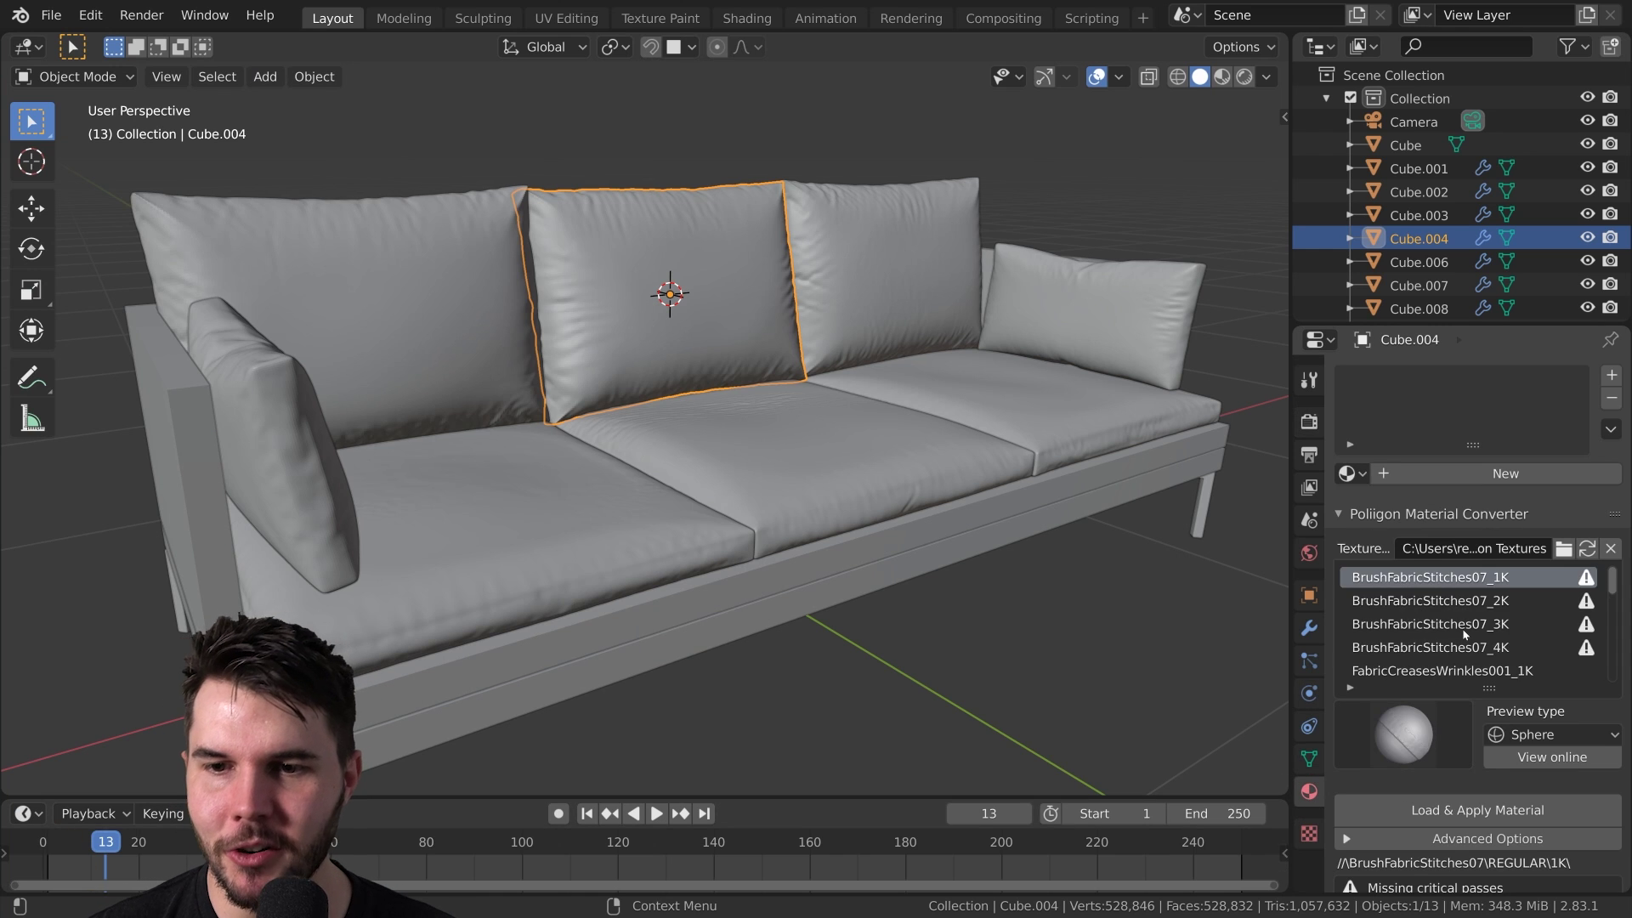
pyautogui.scroll(-8, 1479, 650)
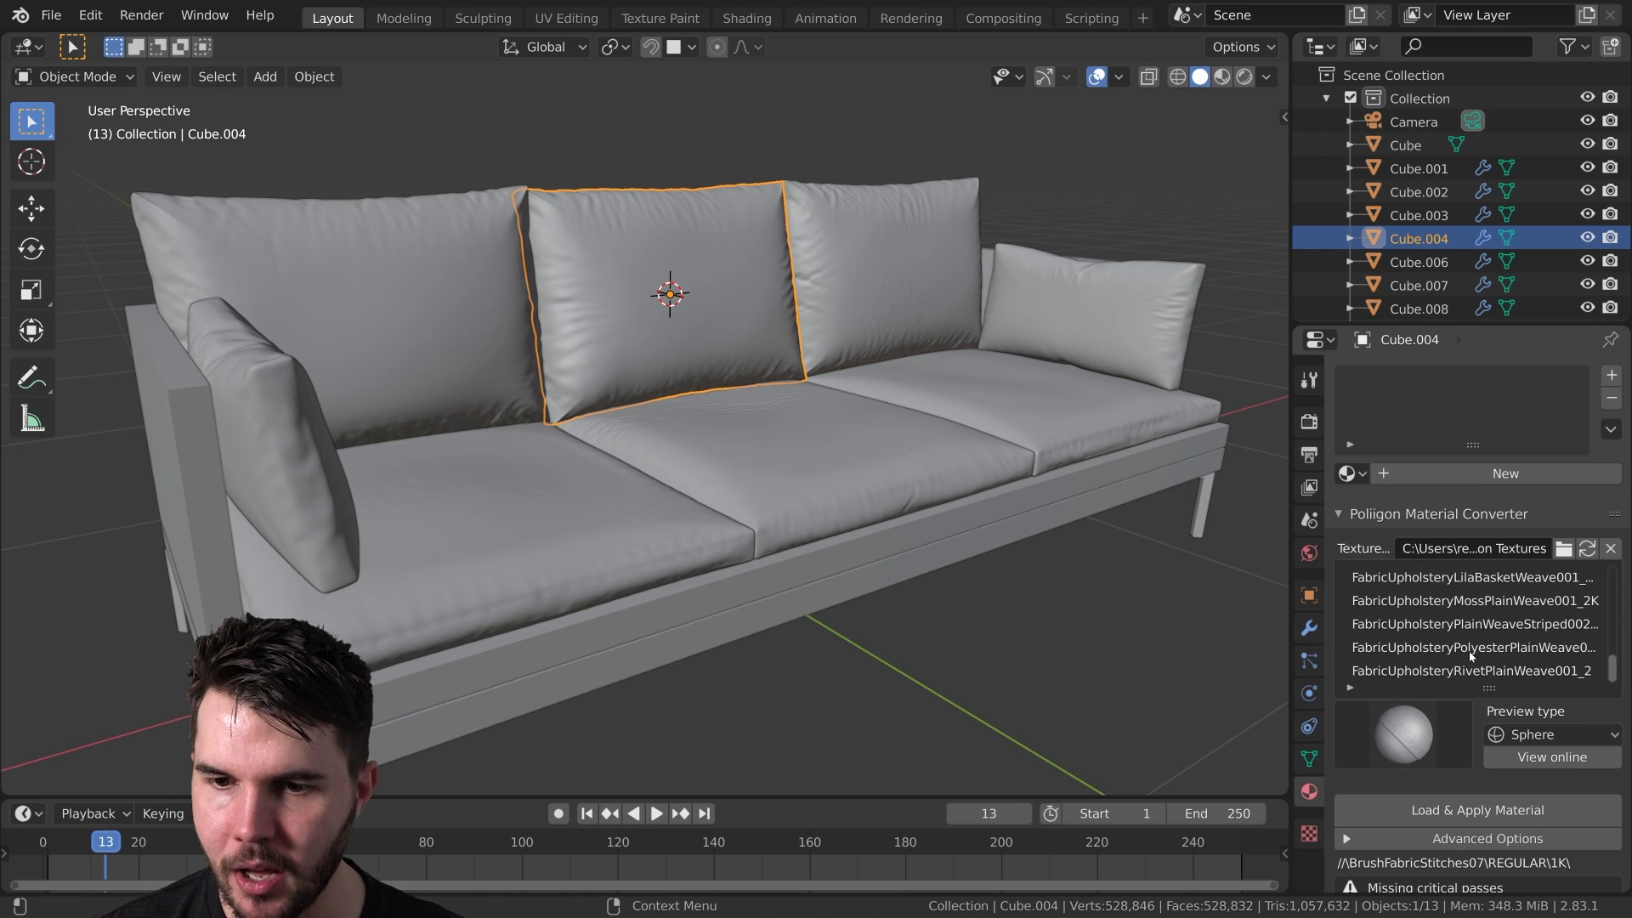
pyautogui.click(1473, 625)
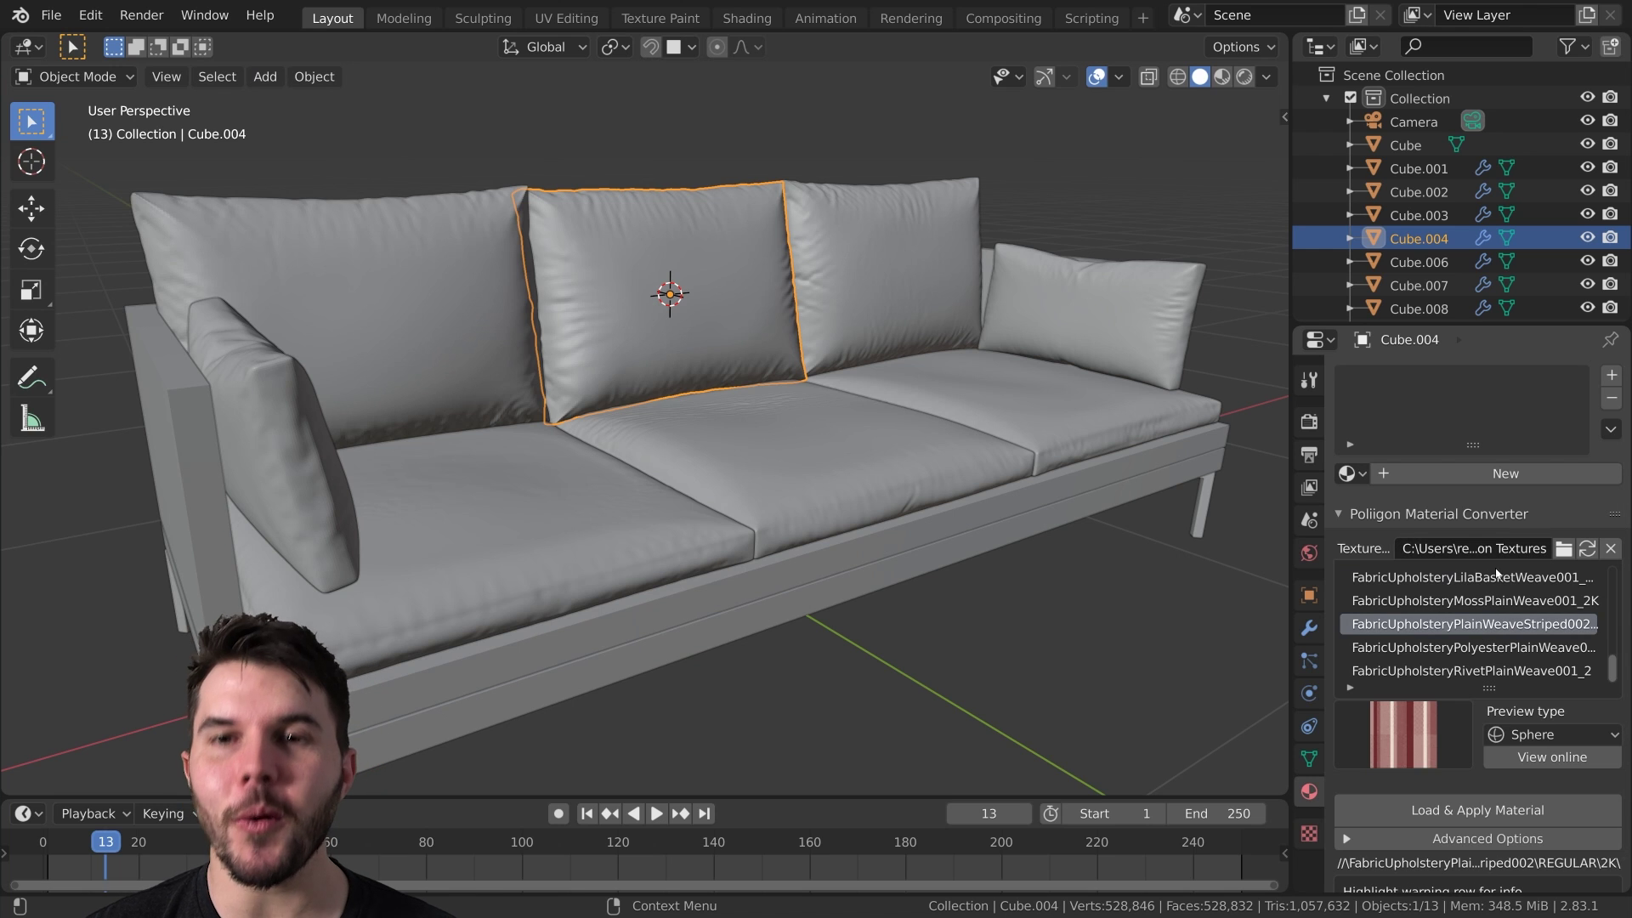
pyautogui.click(1429, 550)
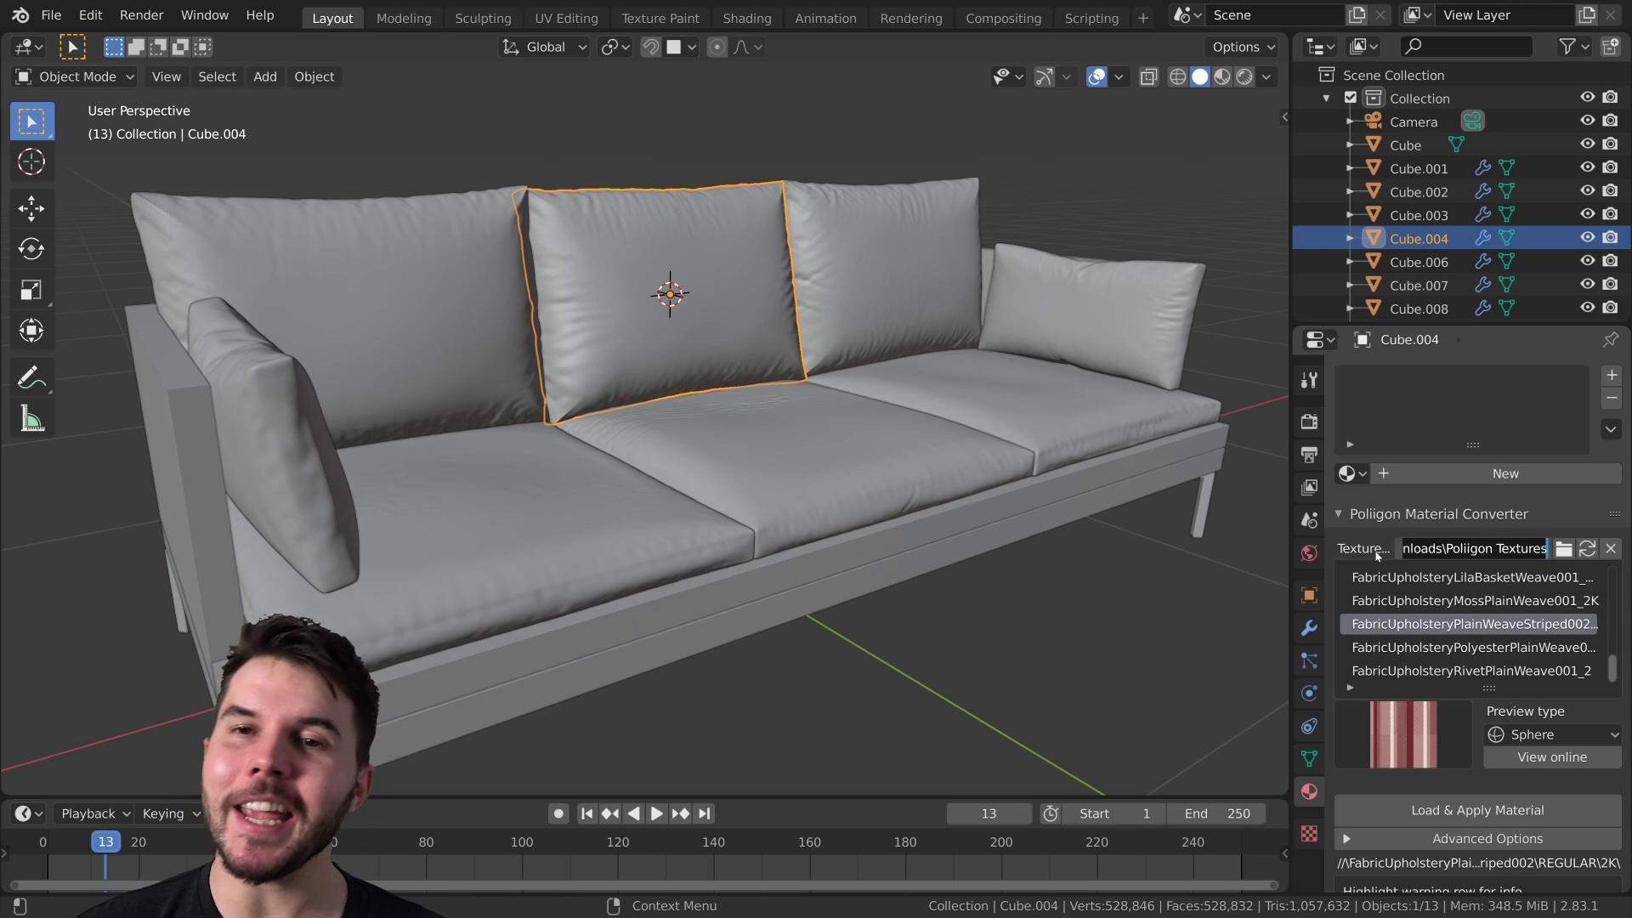
pyautogui.click(1377, 555)
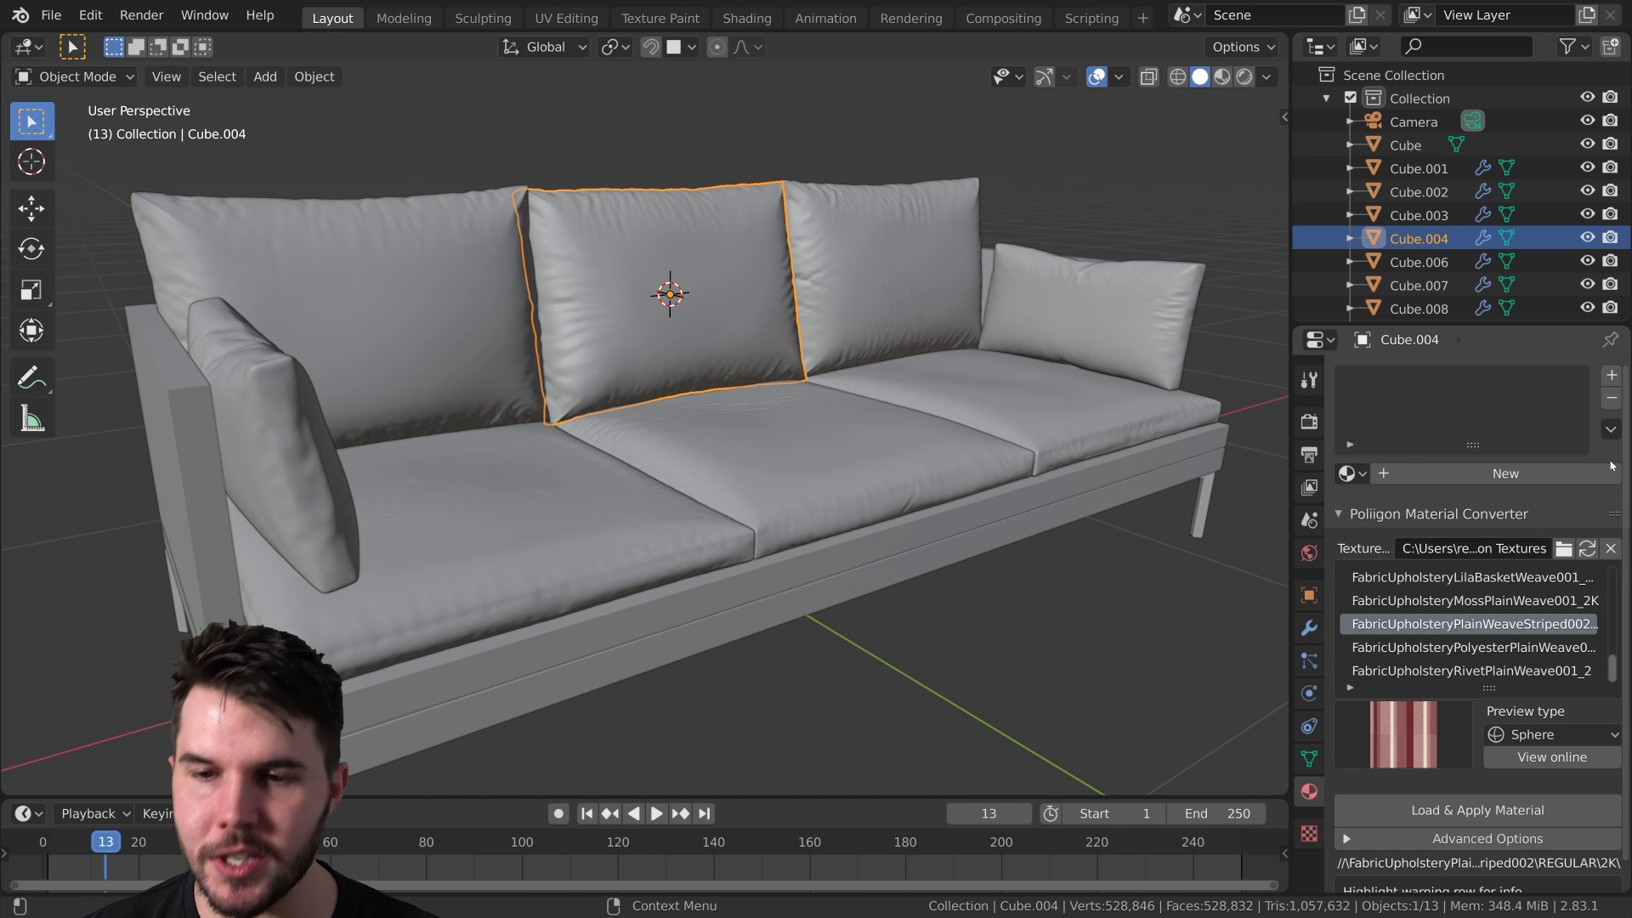
# - Load and apply the FabricUpholsteryMossPlainWeave001_2K material to the middle back cushion with the Poliigon Material Converter
pyautogui.click(1479, 609)
pyautogui.scroll(1, 1479, 609)
pyautogui.click(1470, 604)
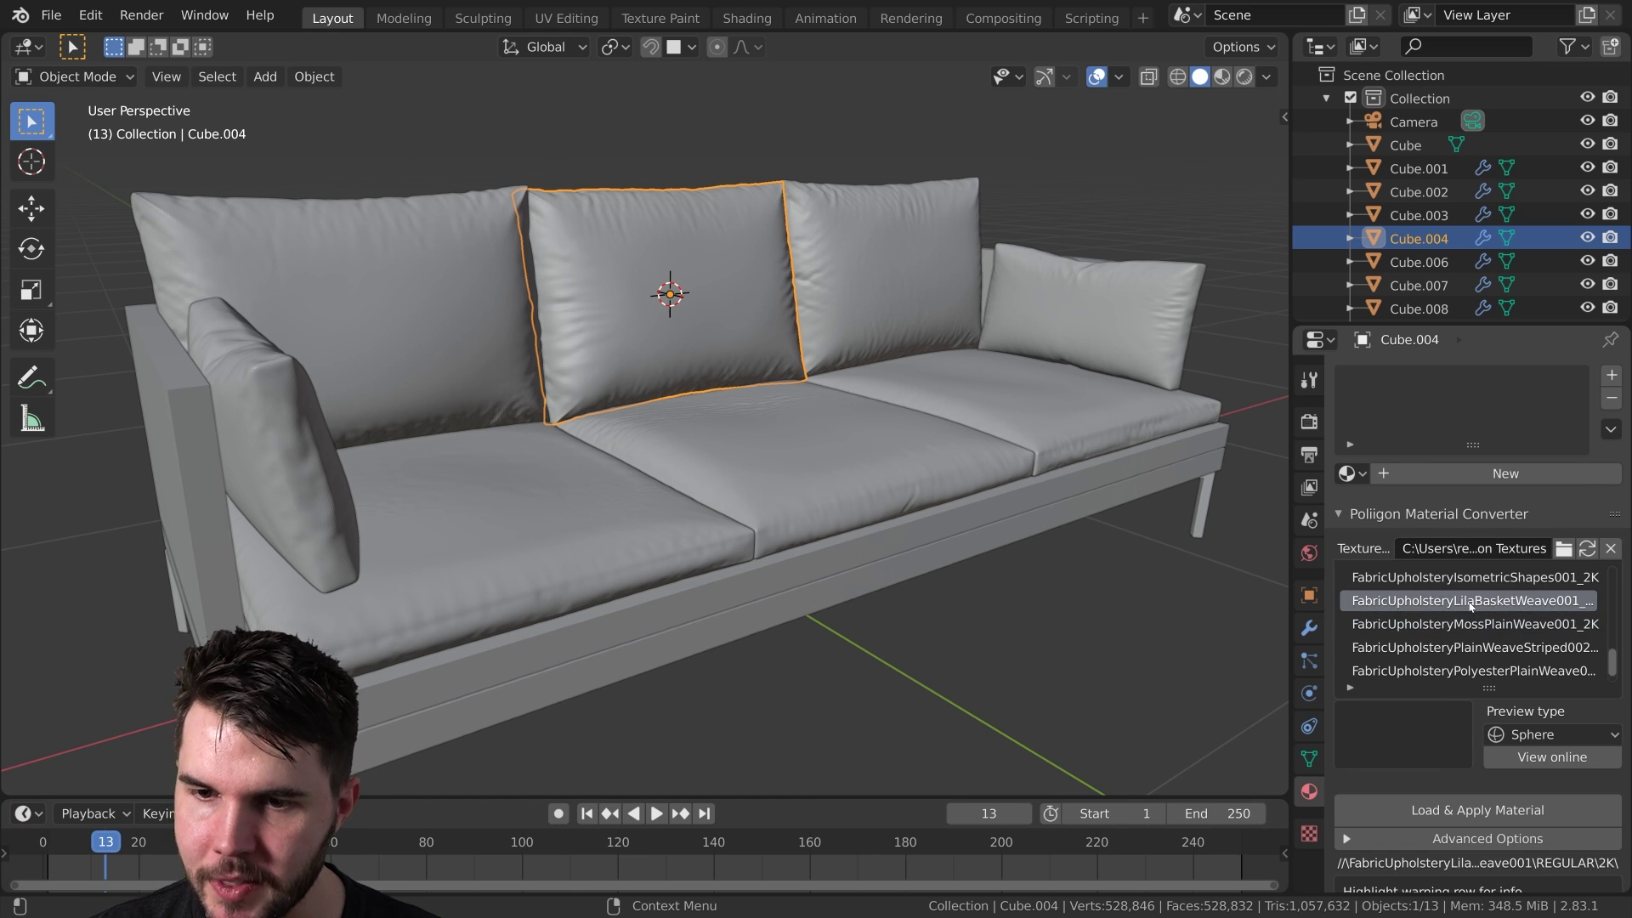
pyautogui.click(1472, 622)
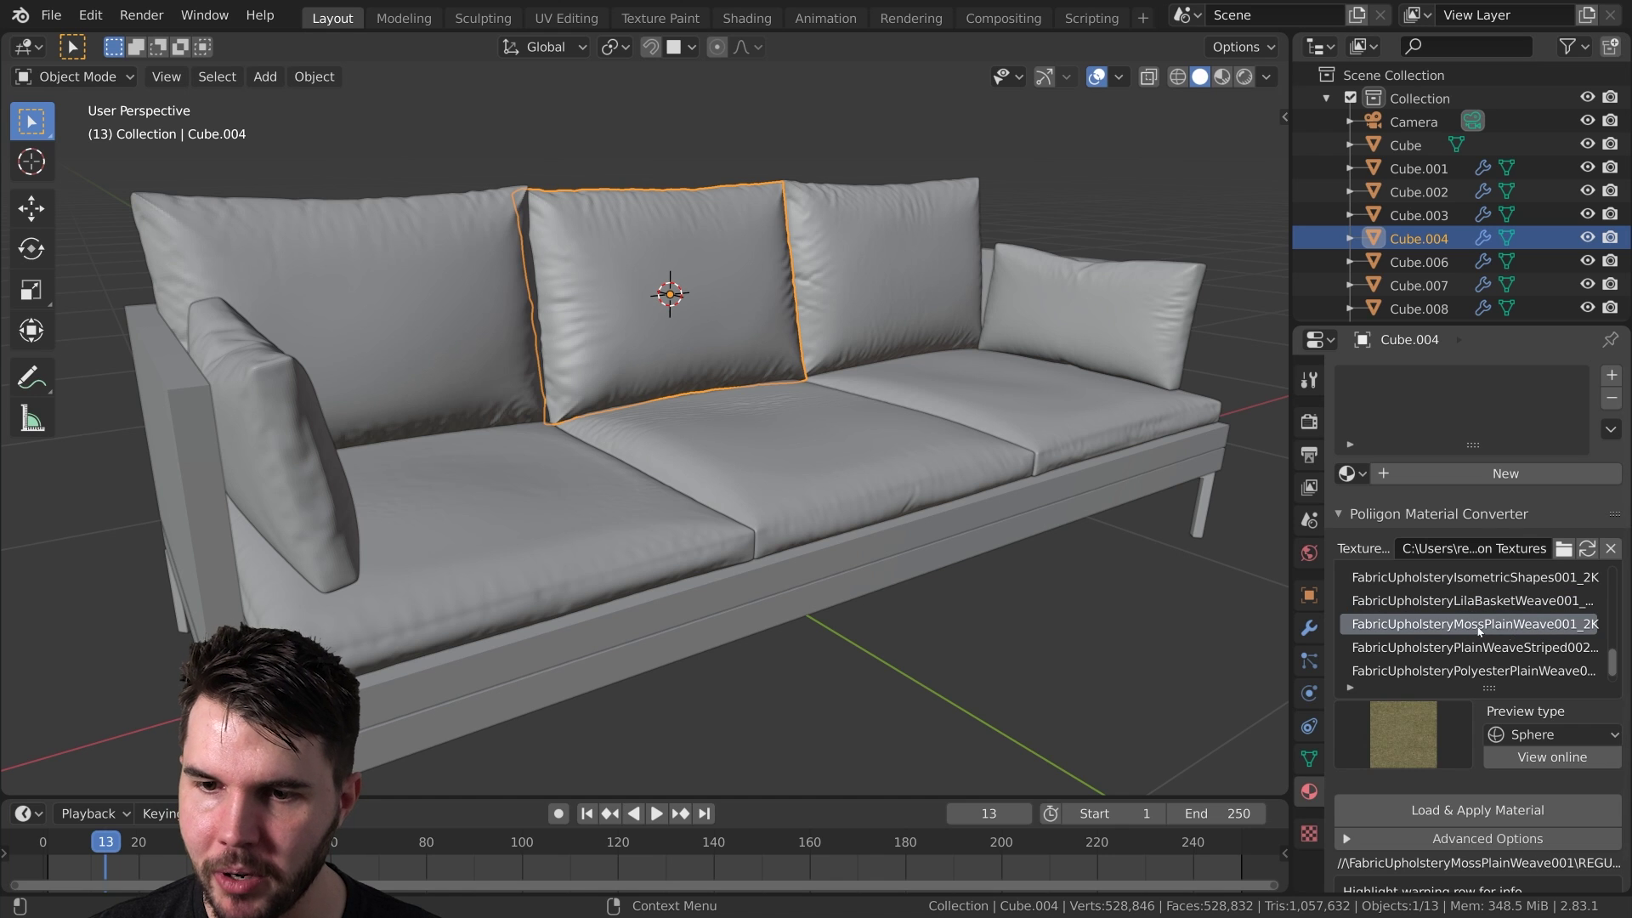
pyautogui.scroll(-1, 1480, 606)
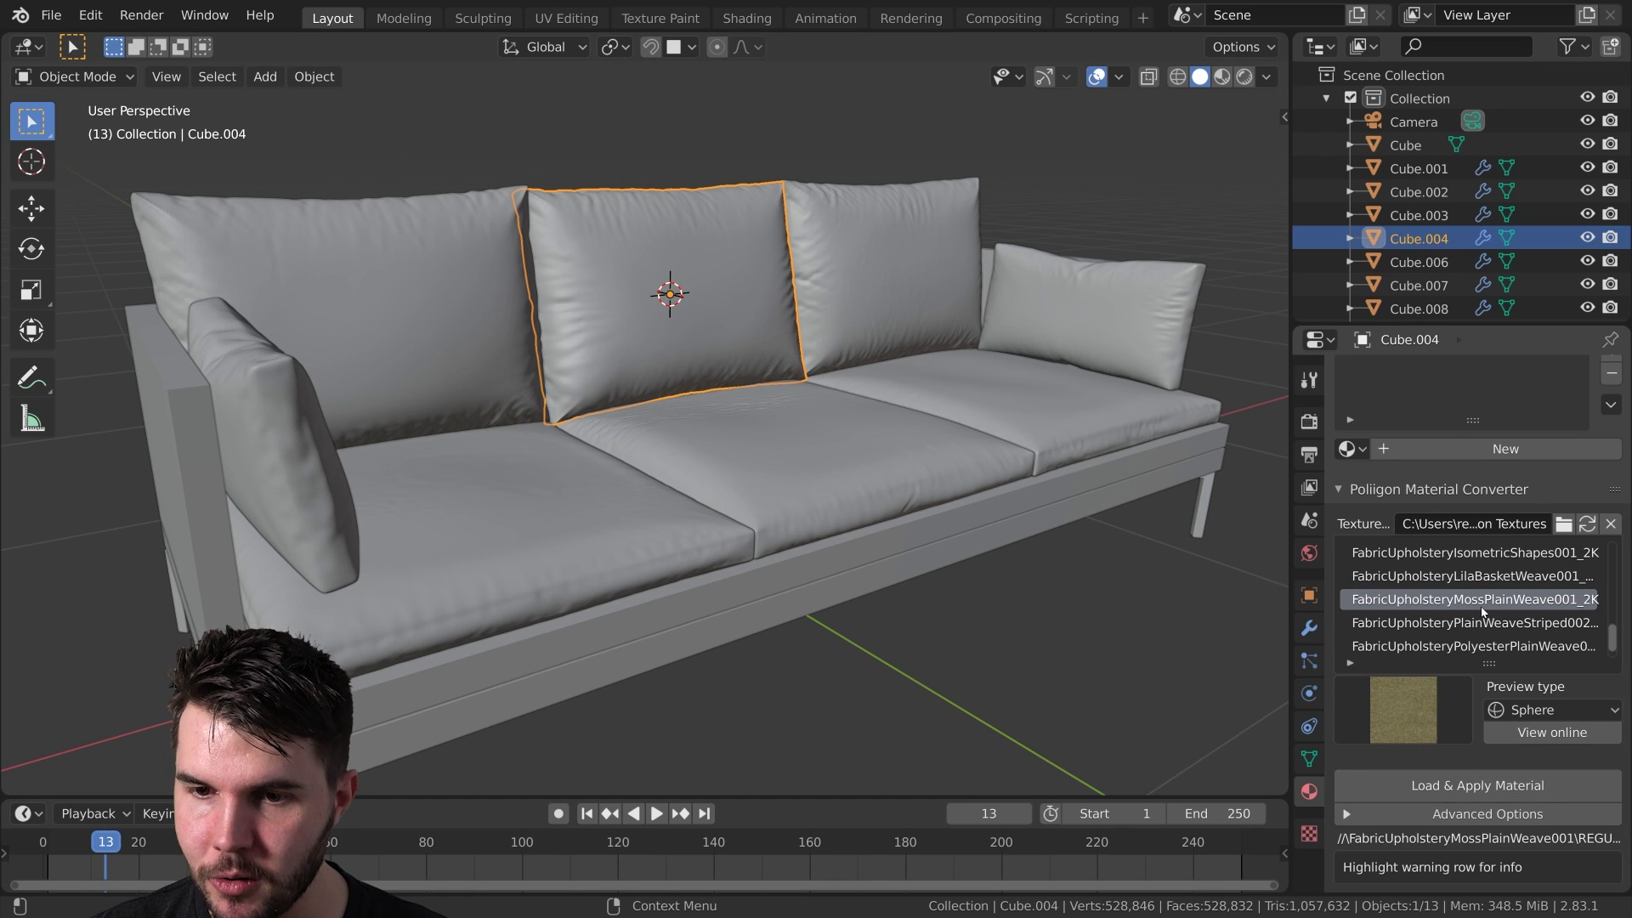
pyautogui.scroll(4, 863, 435)
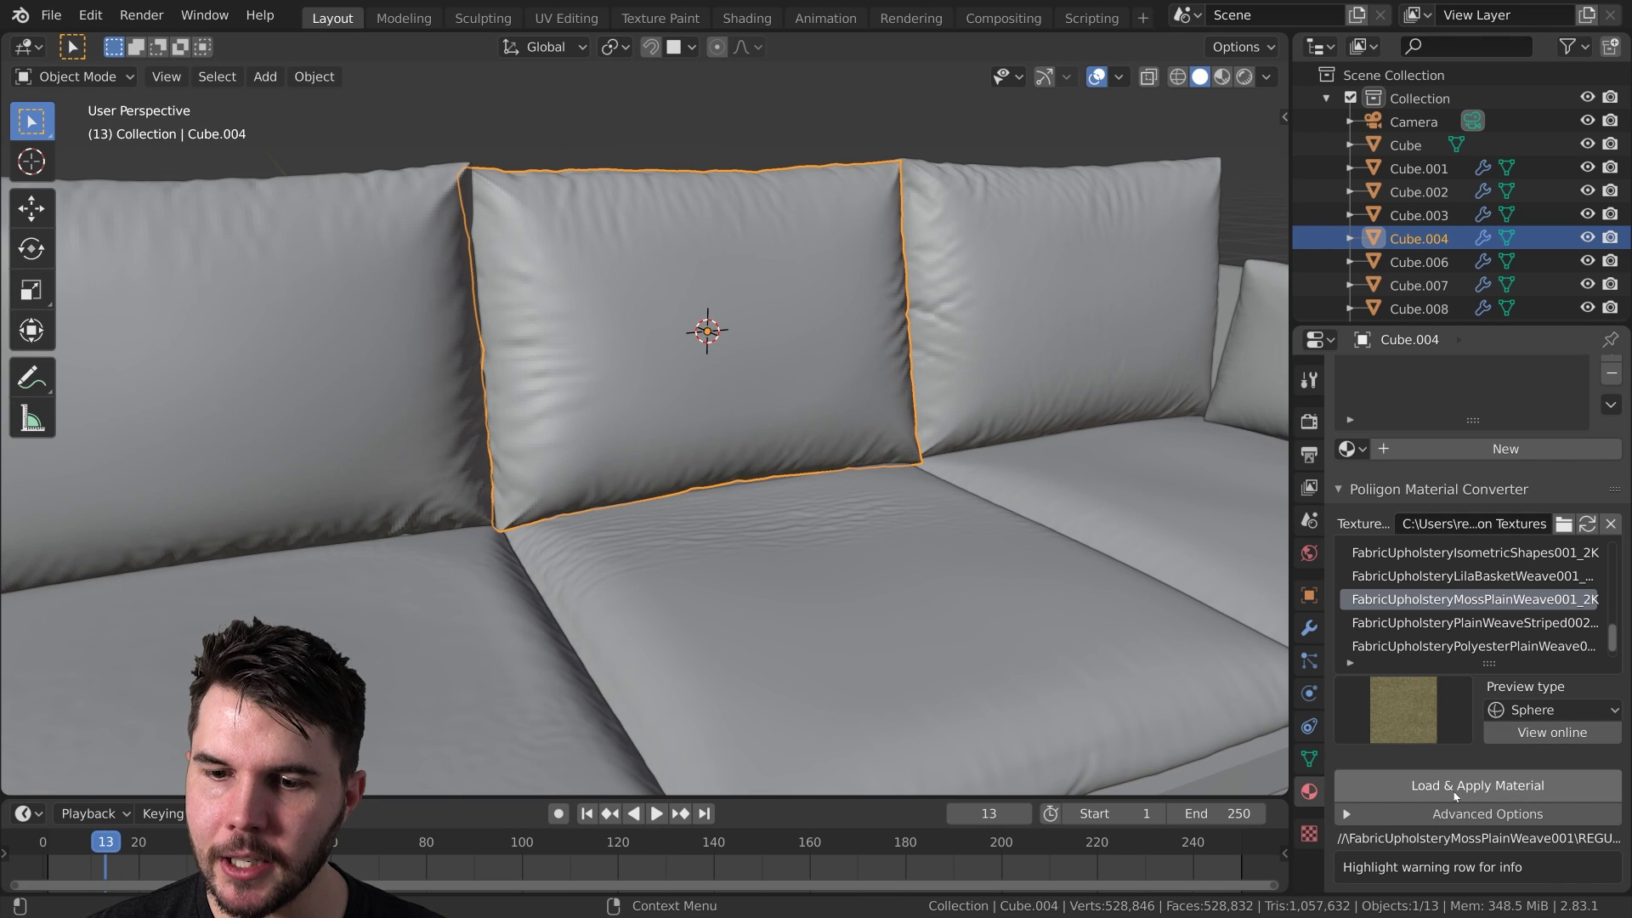
pyautogui.click(1455, 786)
pyautogui.click(1359, 541)
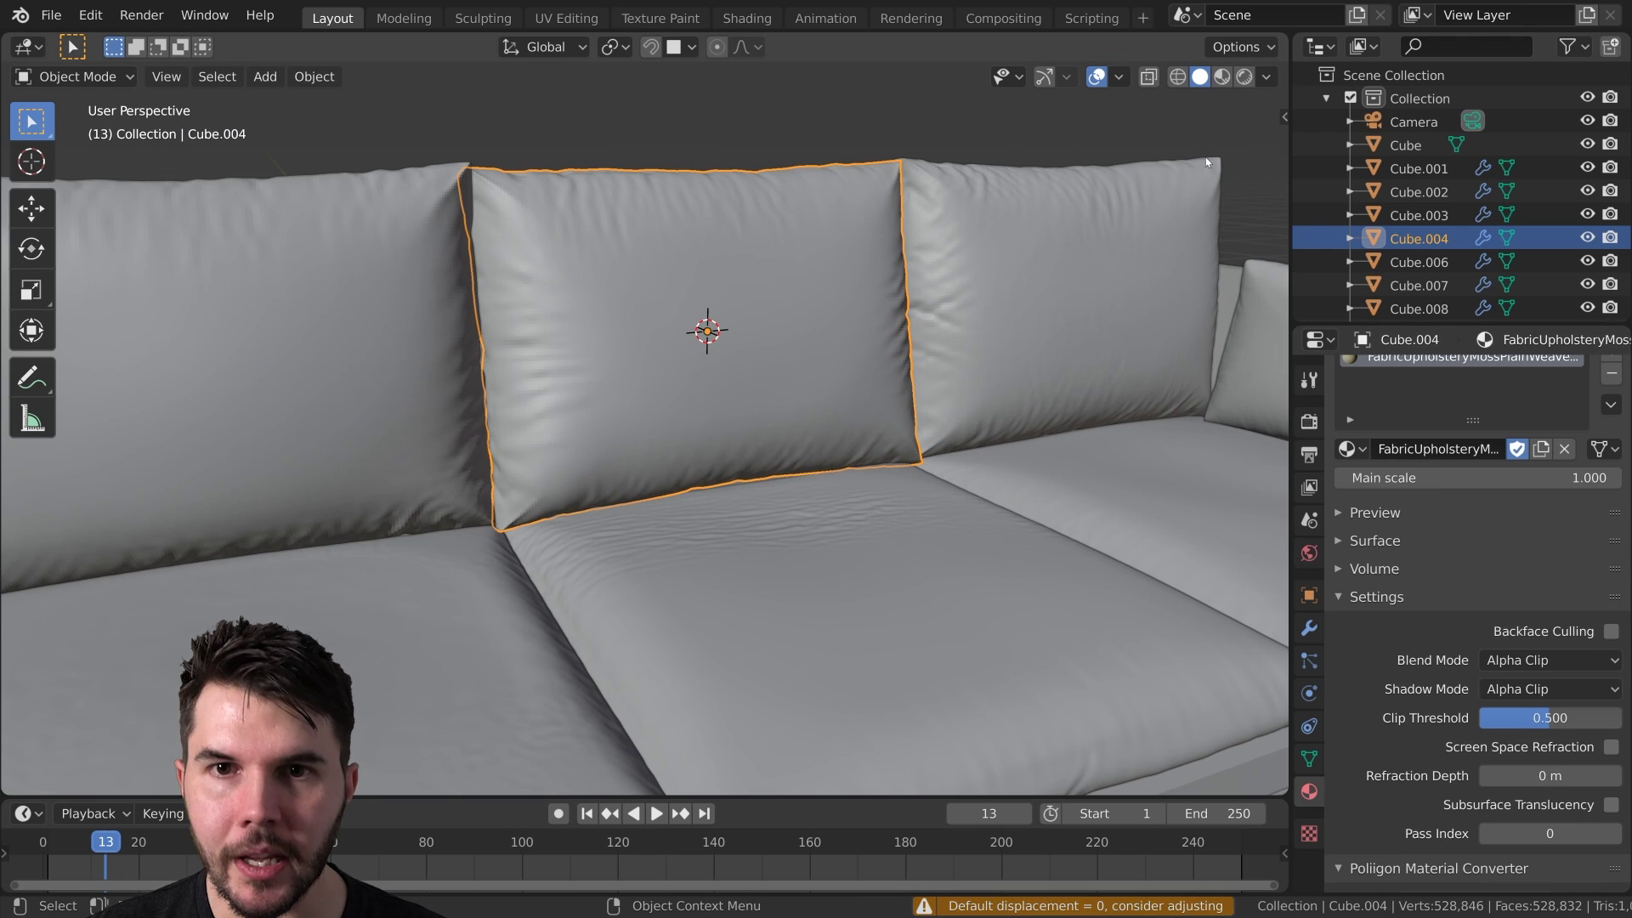
# - Switch the viewport to Material Preview shading and inspect the moss fabric on the middle back cushion up close
pyautogui.click(1222, 78)
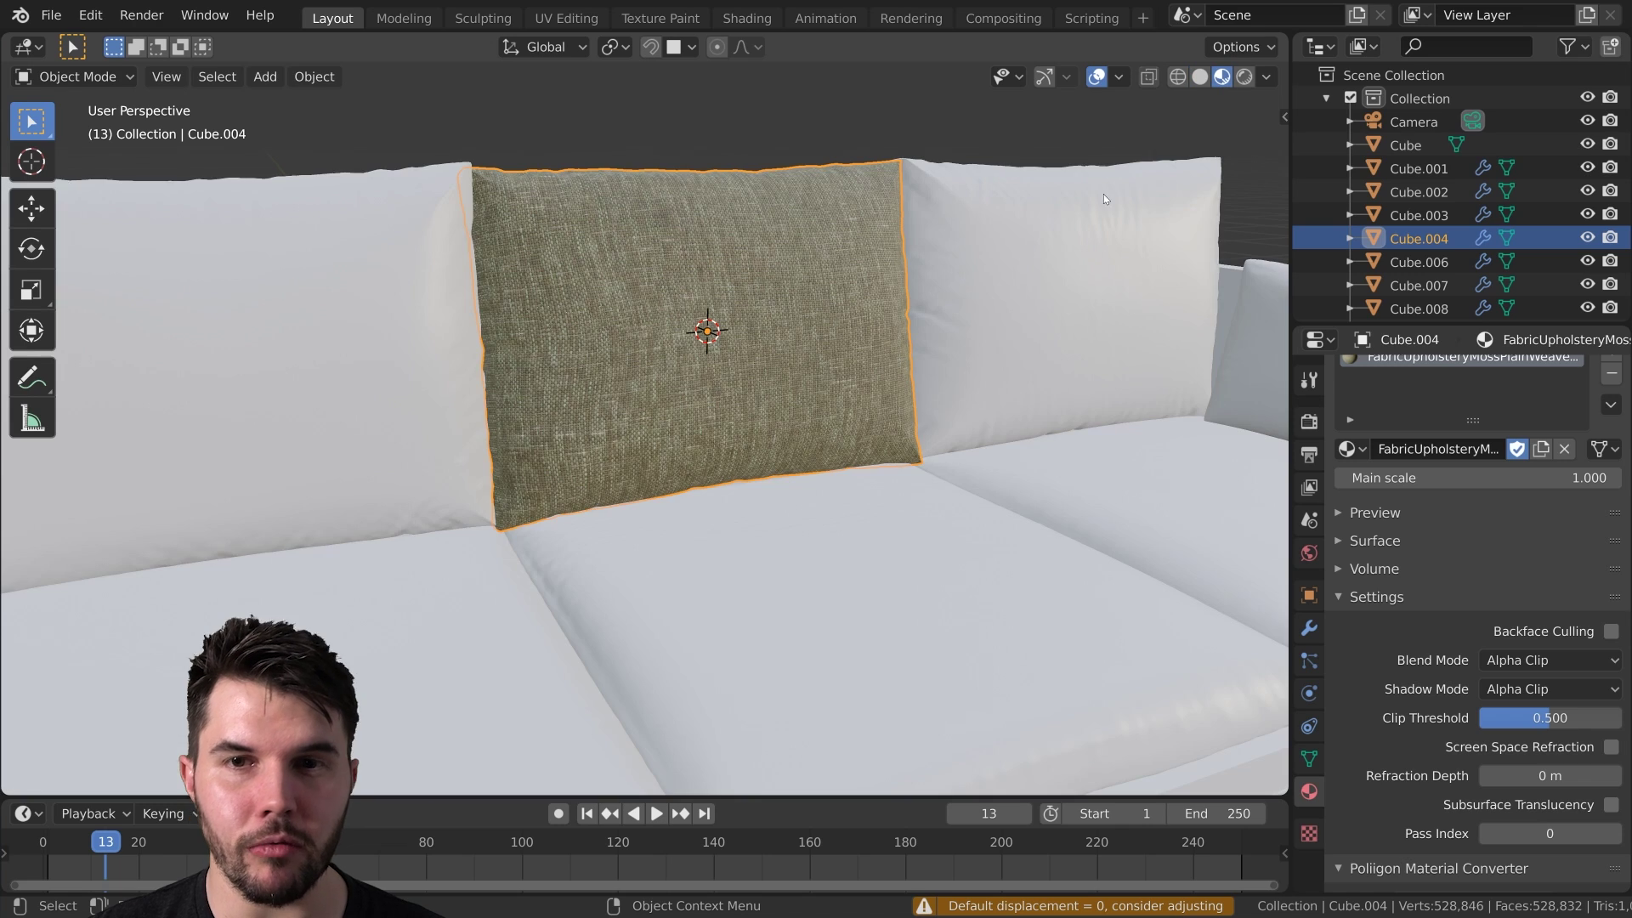
pyautogui.scroll(1, 936, 270)
pyautogui.moveTo(936, 270); pyautogui.dragTo(910, 328, button='middle')
pyautogui.scroll(1, 910, 328)
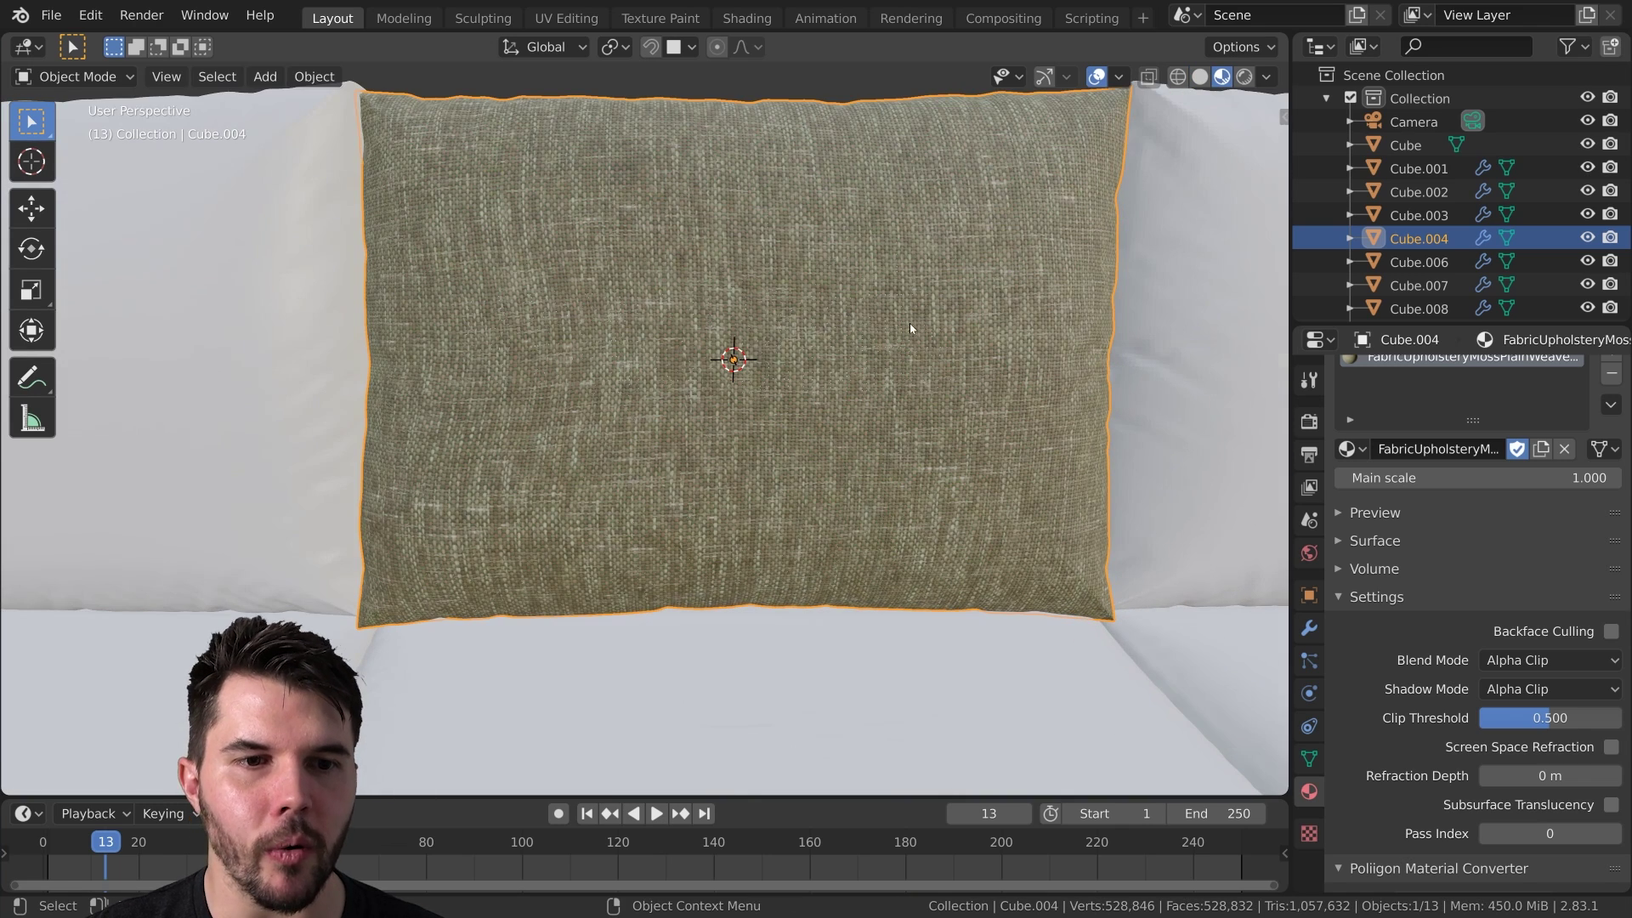
# - Split the 3D viewport vertically, turn the new area into a Shader Editor and hide its sidebar
pyautogui.moveTo(1281, 39); pyautogui.dragTo(753, 280)
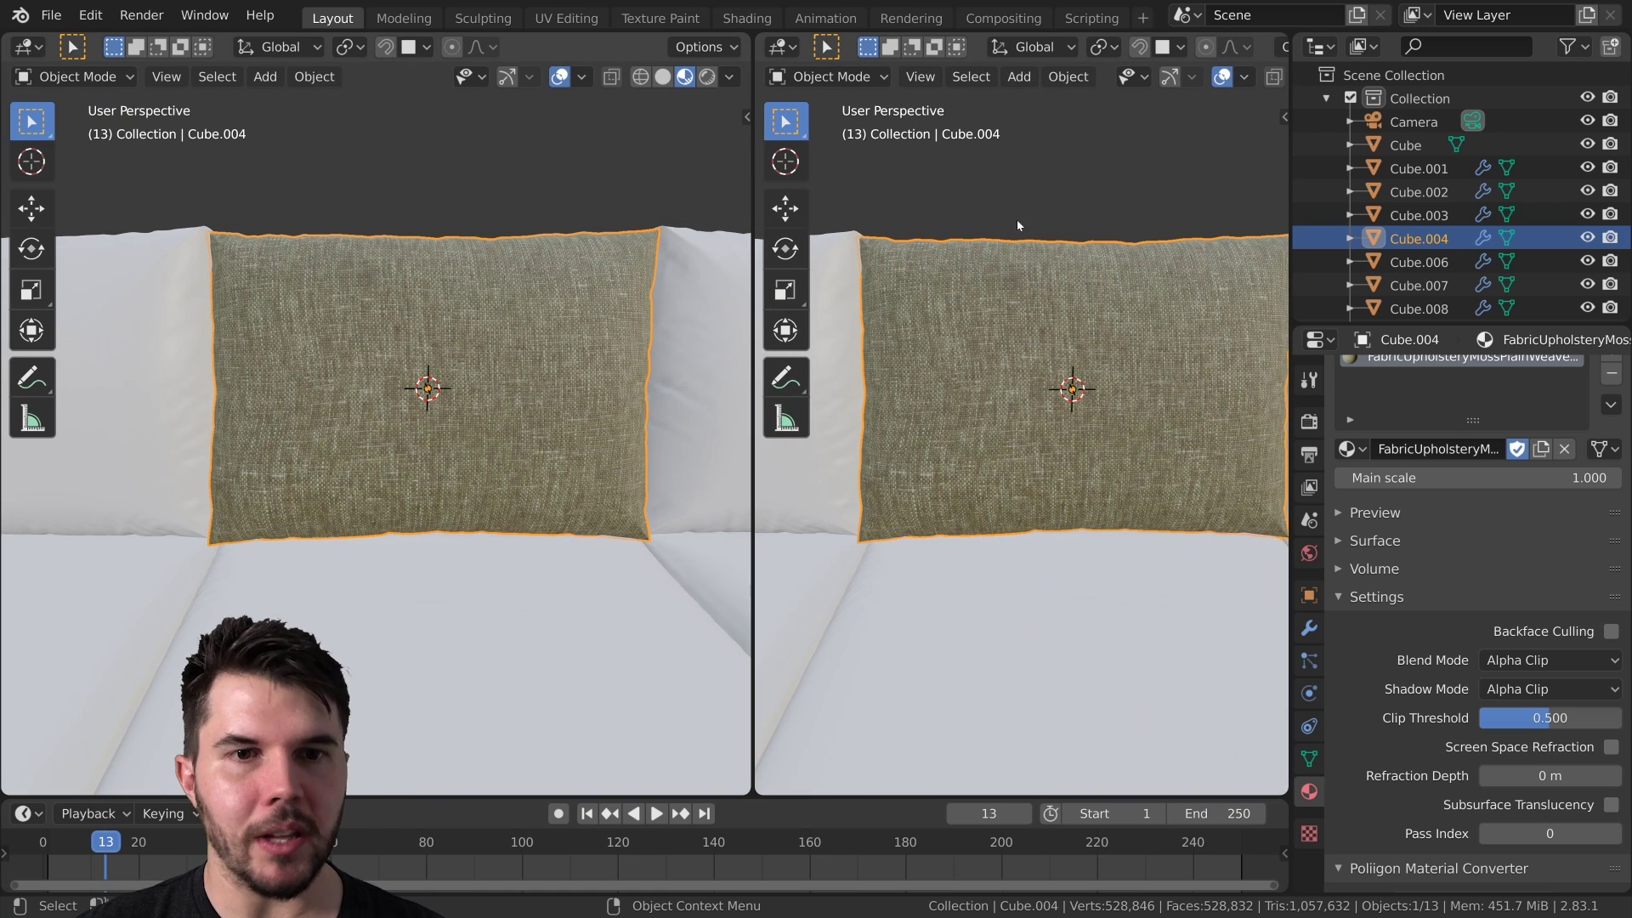
pyautogui.hotkey('shift', 'F3')
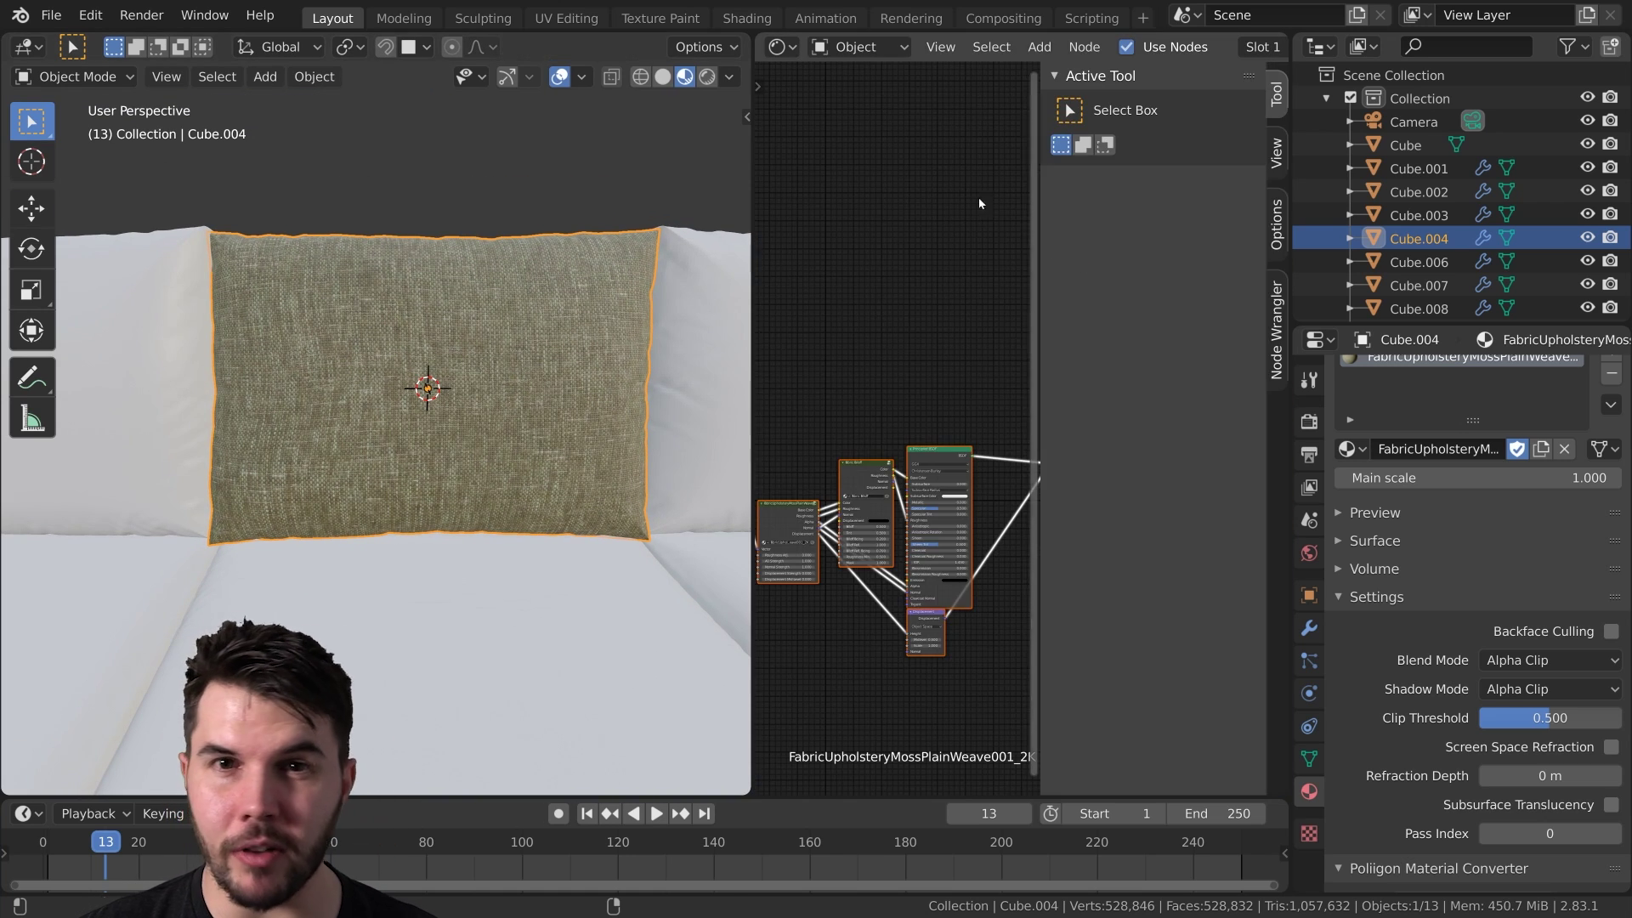
pyautogui.press('n')
pyautogui.scroll(2, 845, 116)
pyautogui.click(781, 47)
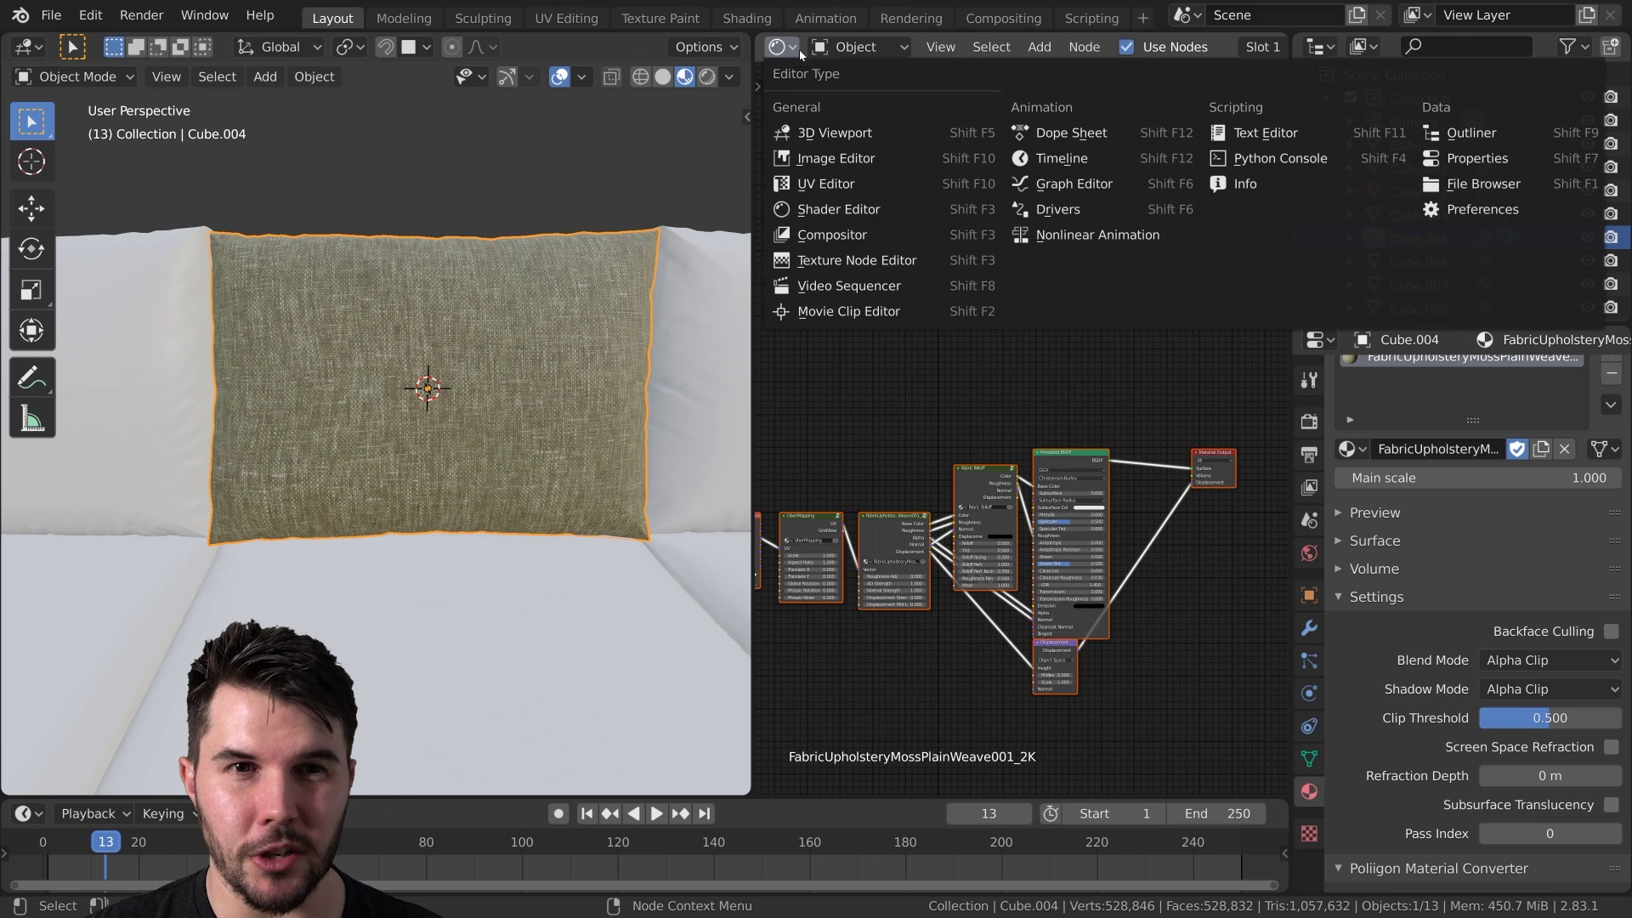
pyautogui.click(845, 208)
# - Set the Scale of the fabric material's UberMapping node to 2.100
pyautogui.scroll(5, 965, 507)
pyautogui.moveTo(1012, 406); pyautogui.dragTo(1064, 382, button='middle')
pyautogui.scroll(1, 1059, 320)
pyautogui.scroll(-2, 967, 400)
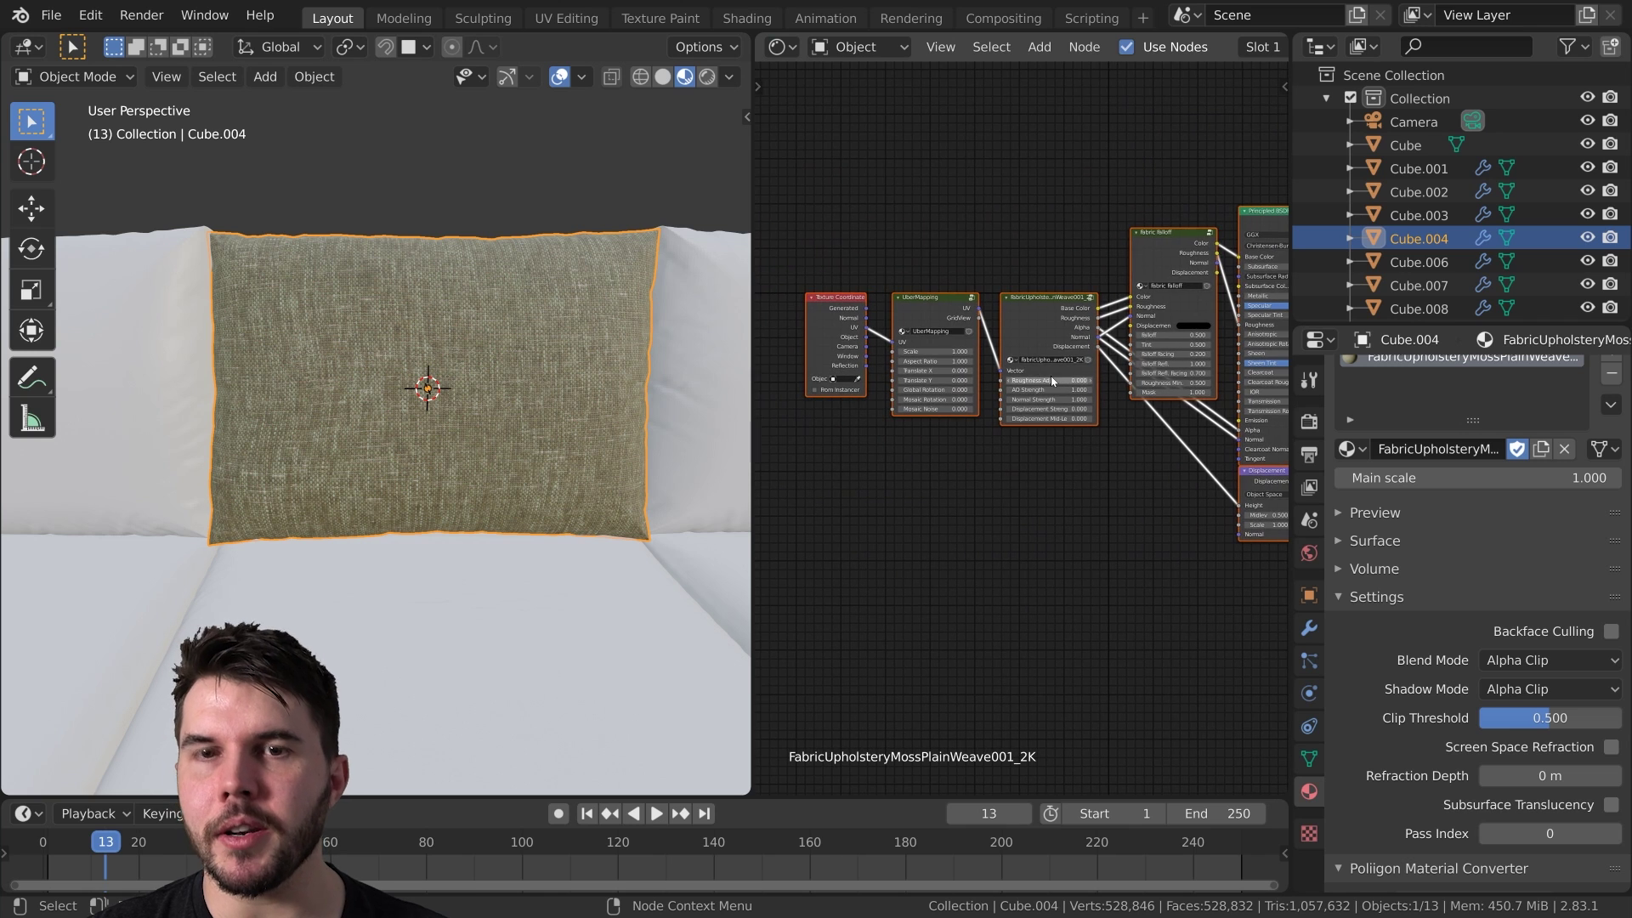
pyautogui.scroll(1, 1062, 407)
pyautogui.scroll(2, 941, 242)
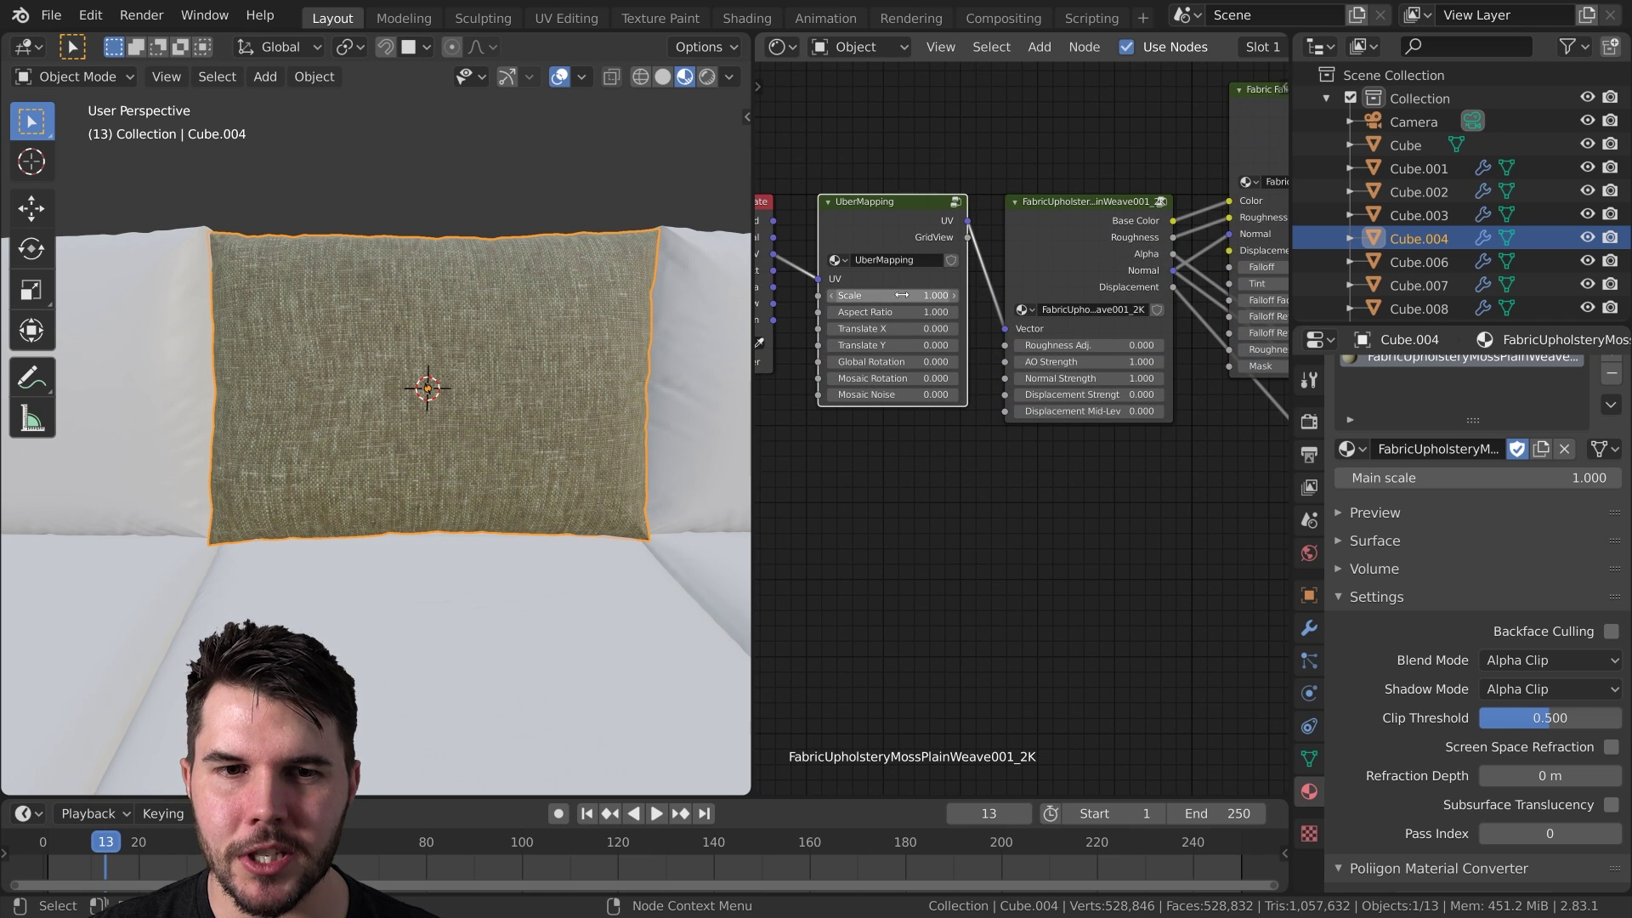
pyautogui.moveTo(901, 295); pyautogui.dragTo(969, 295)
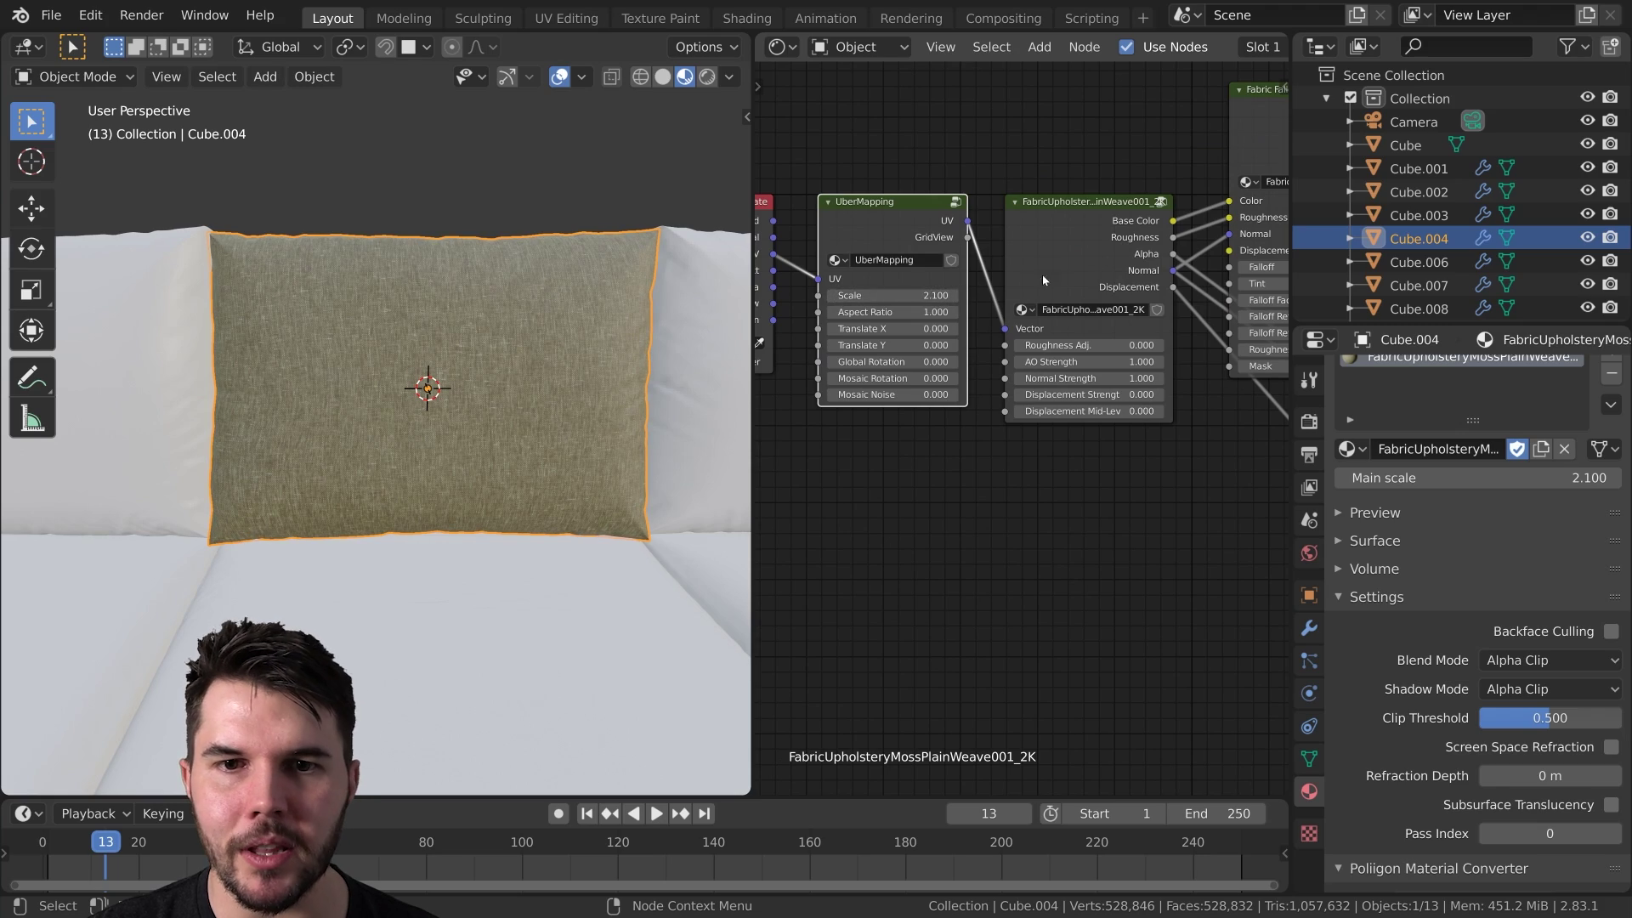
# - Set Roughness Adj. to 0.200 on the moss plain weave texture node, judging the fabric from a grazing angle
pyautogui.click(1042, 281)
pyautogui.moveTo(1042, 280); pyautogui.dragTo(972, 333, button='middle')
pyautogui.scroll(3, 972, 333)
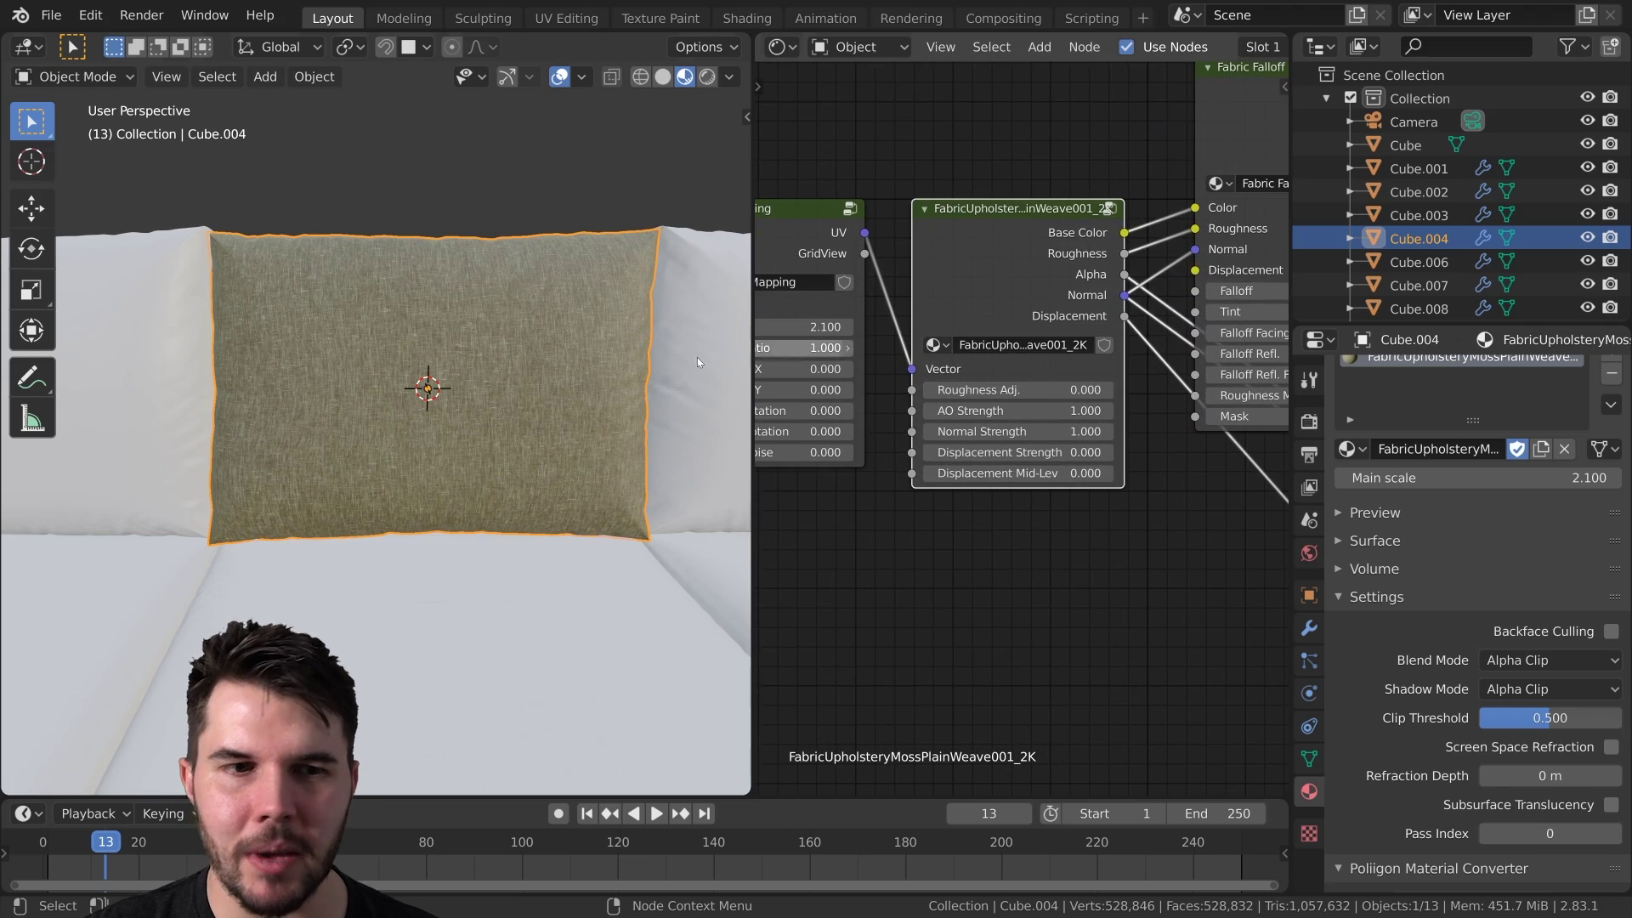
pyautogui.moveTo(697, 362); pyautogui.dragTo(621, 275, button='middle')
pyautogui.scroll(1, 622, 370)
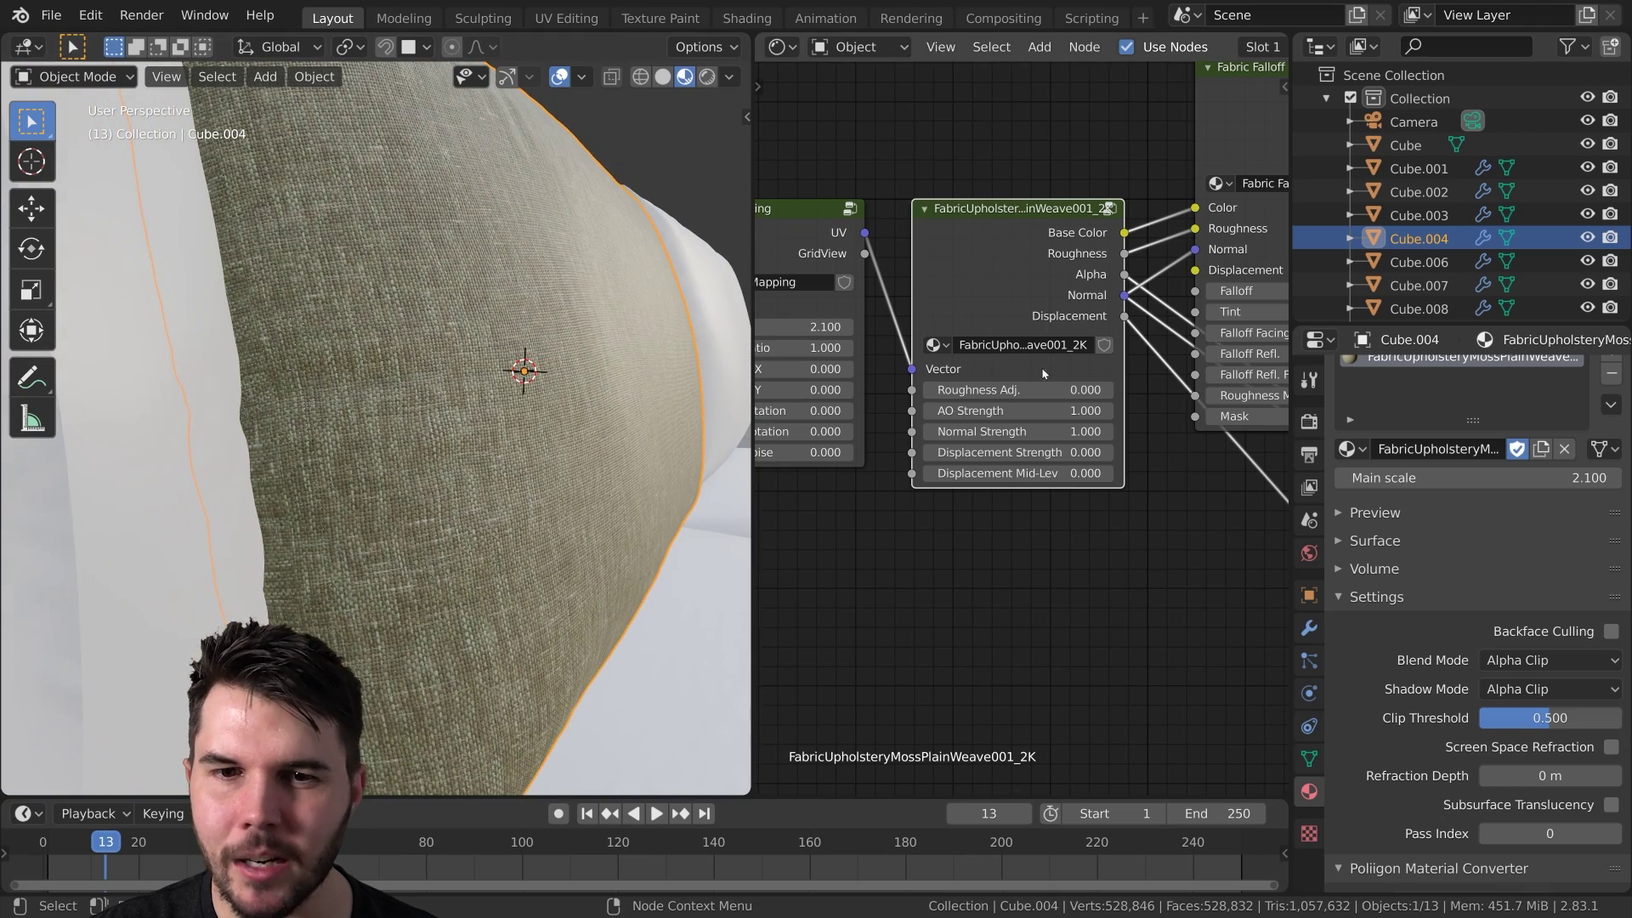
pyautogui.click(1105, 391)
pyautogui.click(1105, 391)
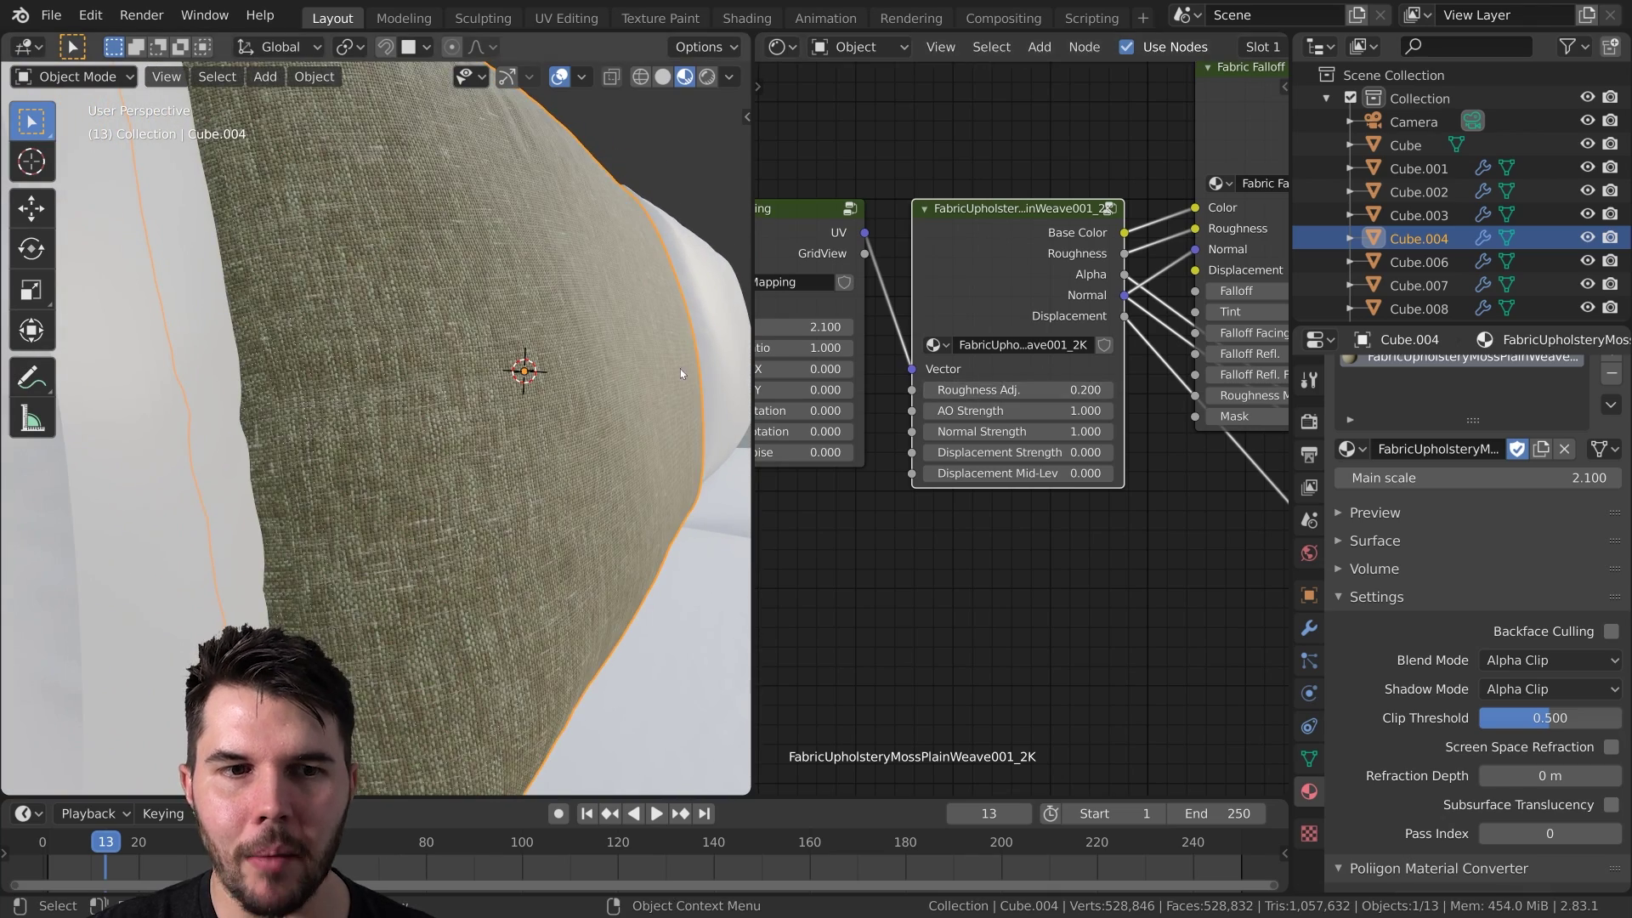
# - Examine the Fabric Falloff node's connections and compare the cushion fabric from frontal and grazing angles
pyautogui.moveTo(658, 340); pyautogui.dragTo(510, 338, button='middle')
pyautogui.scroll(-2, 1093, 437)
pyautogui.moveTo(1163, 448); pyautogui.dragTo(1005, 463, button='middle')
pyautogui.click(1020, 441)
pyautogui.hotkey('ctrl', 'x')
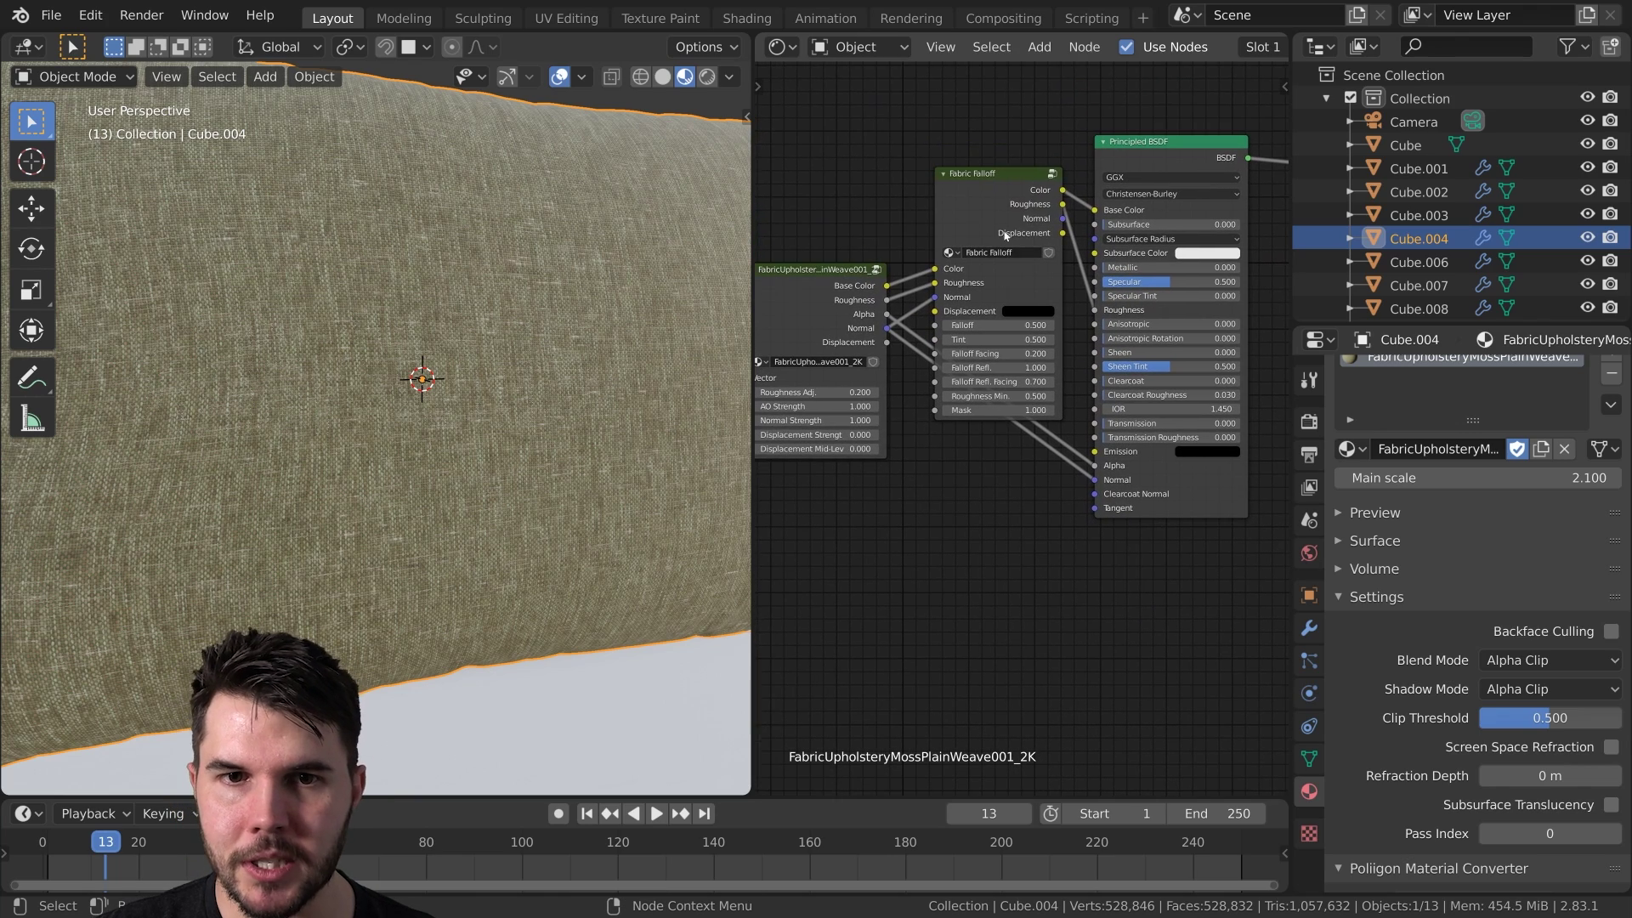
pyautogui.click(996, 193)
pyautogui.moveTo(996, 198); pyautogui.dragTo(1016, 279, button='middle')
pyautogui.scroll(3, 1015, 279)
pyautogui.moveTo(374, 374); pyautogui.dragTo(484, 387, button='middle')
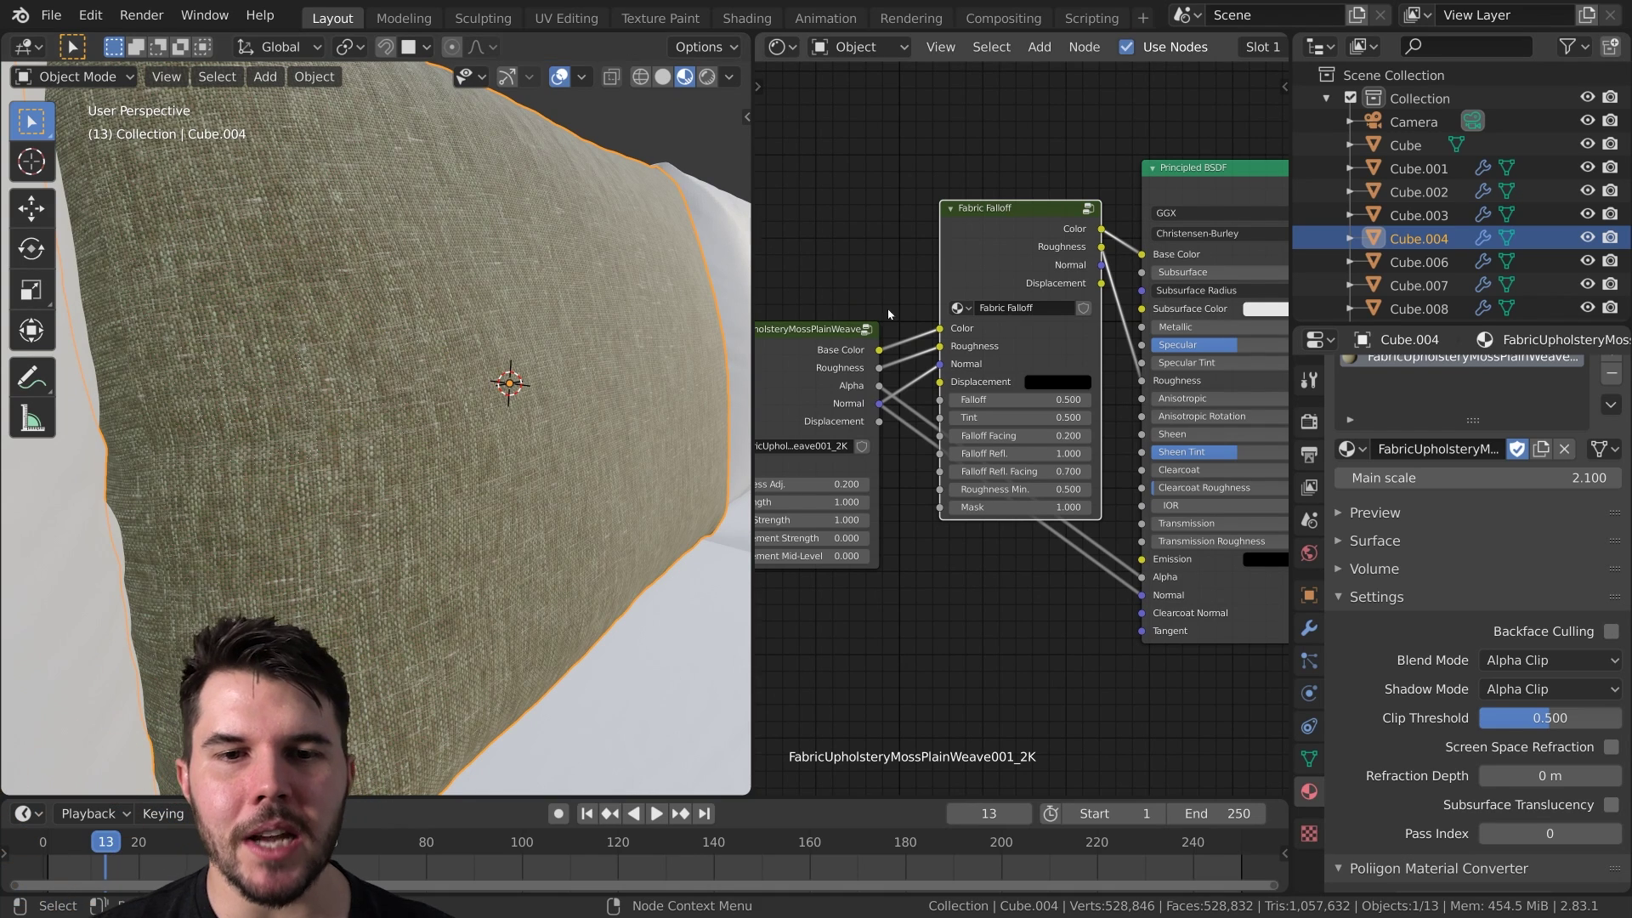
pyautogui.scroll(-1, 934, 339)
pyautogui.scroll(-4, 680, 380)
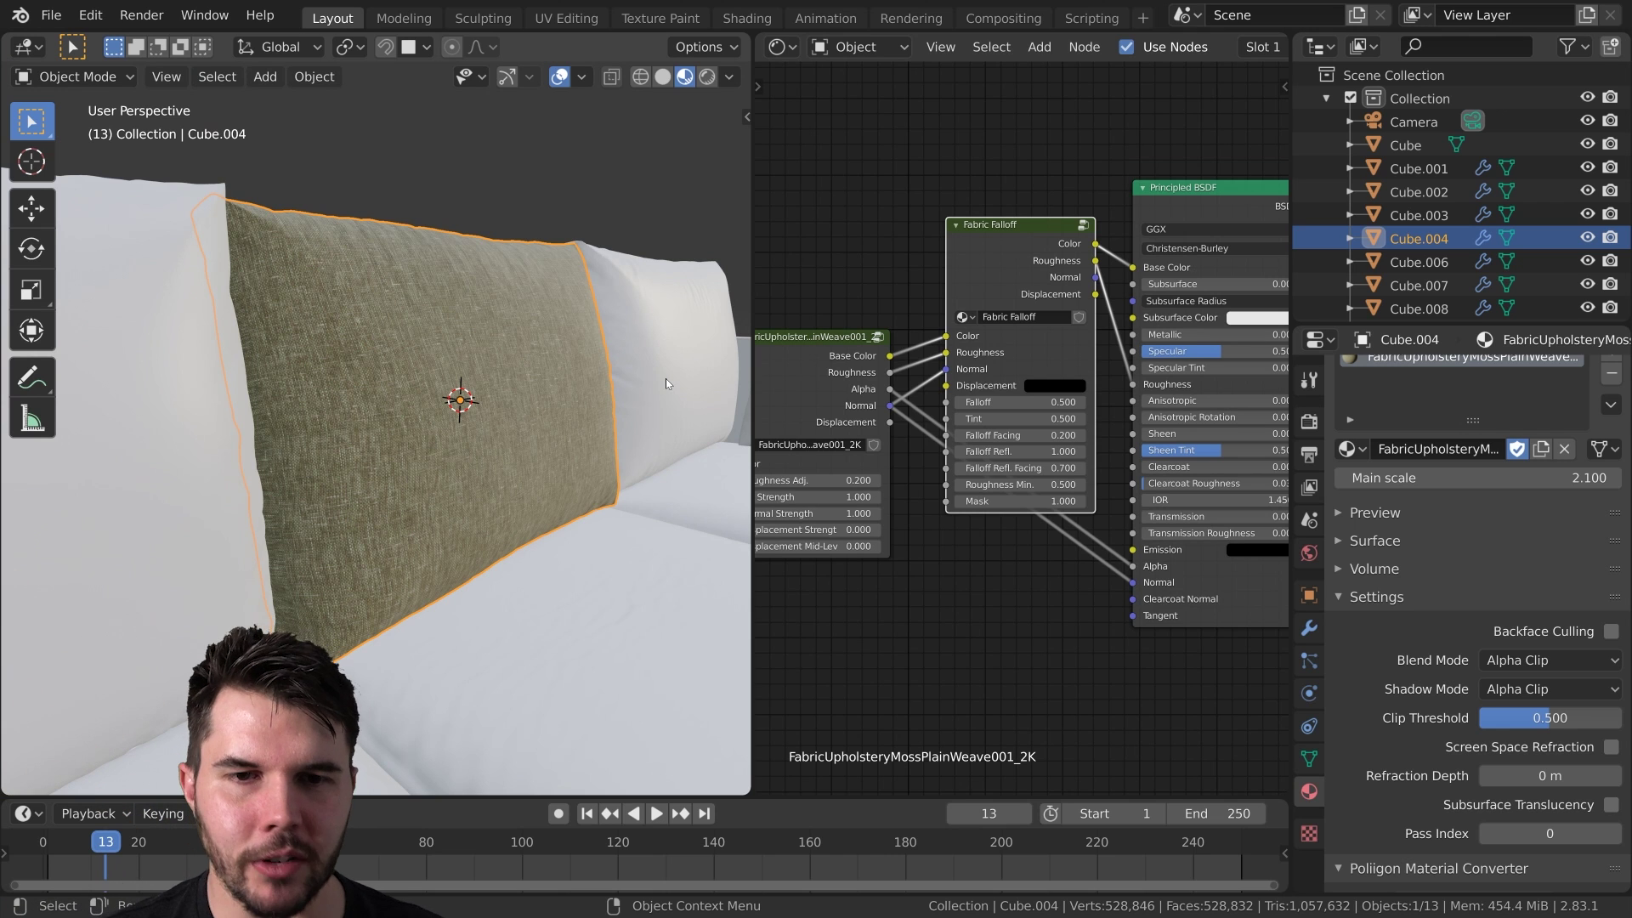
# - Remove the Fabric Falloff node while keeping its links, and connect the texture's Roughness output to the Principled BSDF's Roughness
pyautogui.moveTo(988, 252); pyautogui.dragTo(991, 253)
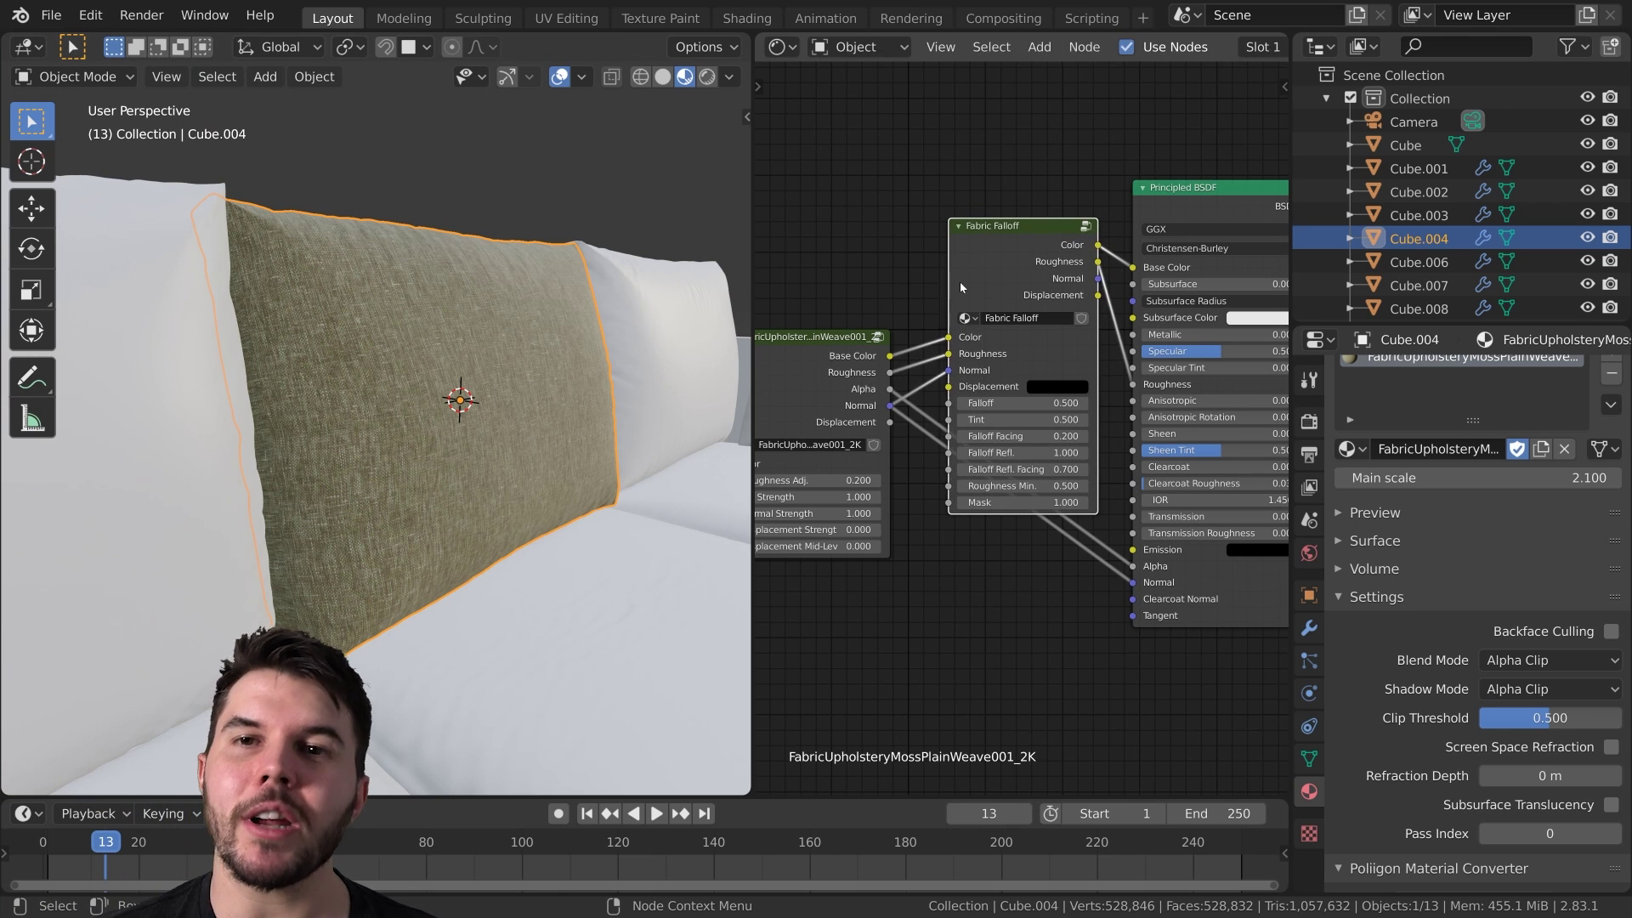
pyautogui.moveTo(959, 287); pyautogui.dragTo(861, 263, button='middle')
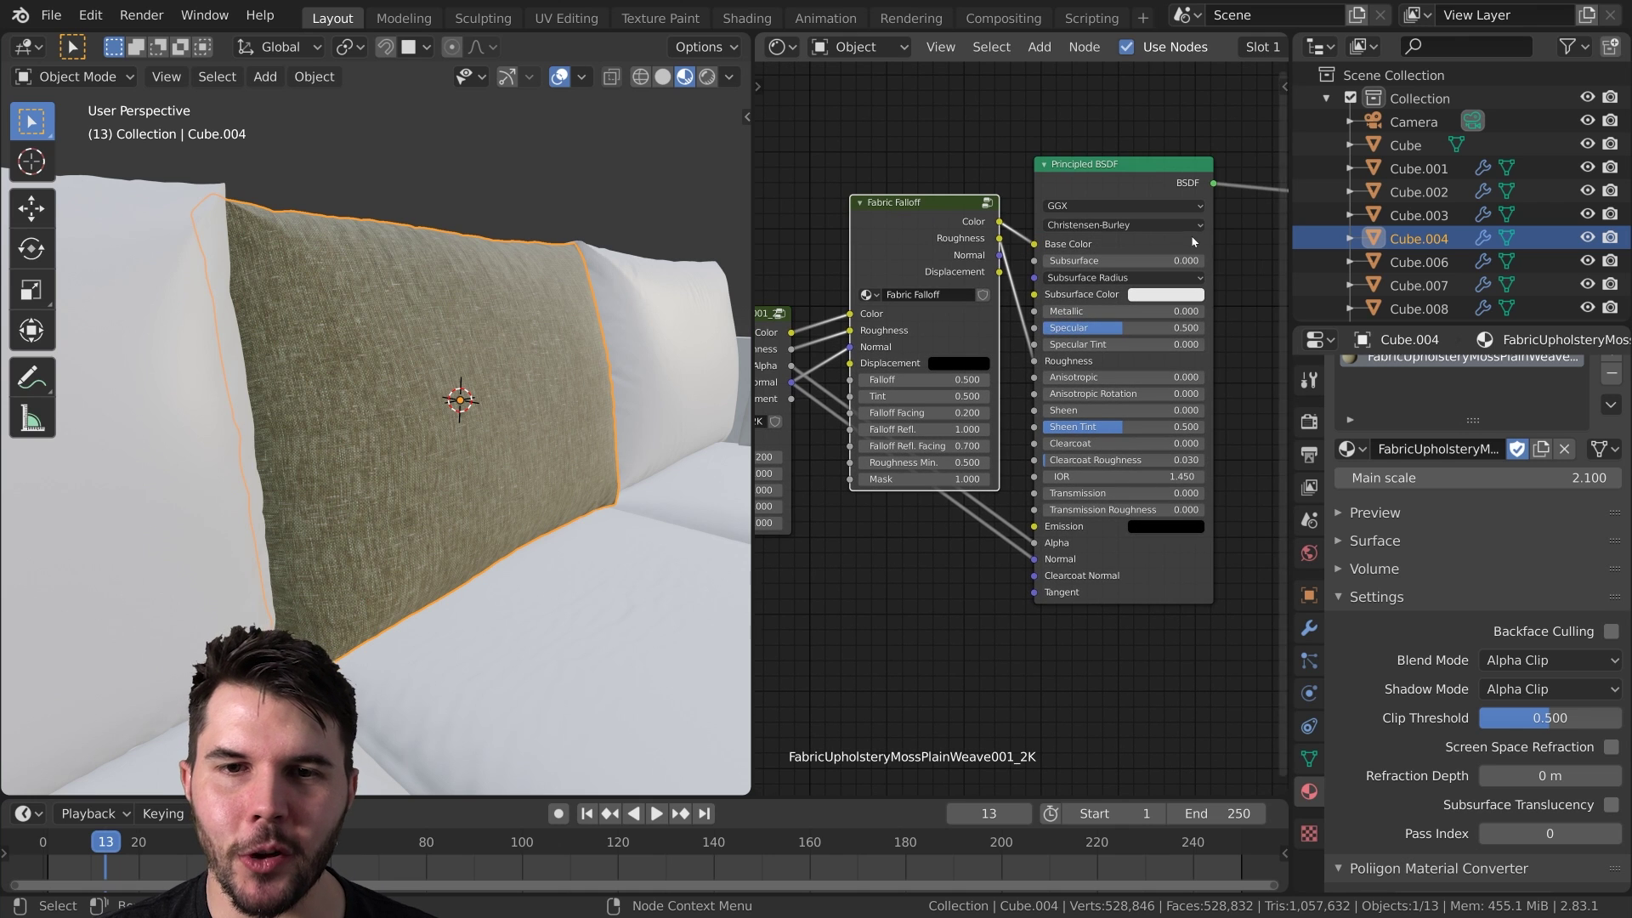
pyautogui.moveTo(1114, 377); pyautogui.dragTo(1123, 365)
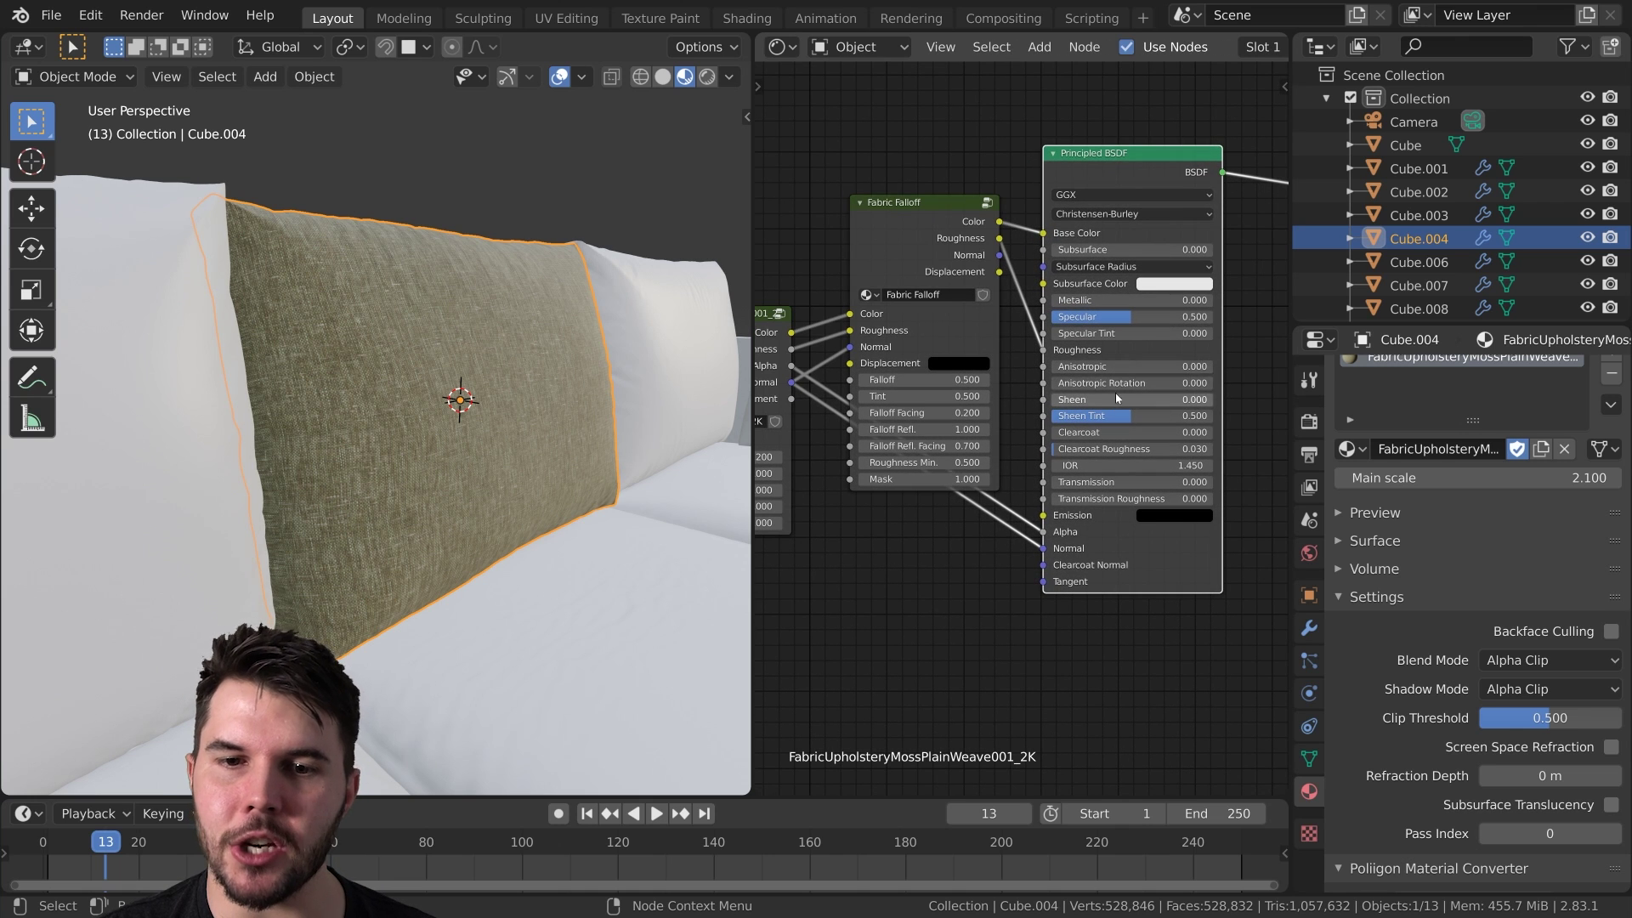
pyautogui.keyDown('ctrl'); pyautogui.scroll(1, 949, 319); pyautogui.keyUp('ctrl')
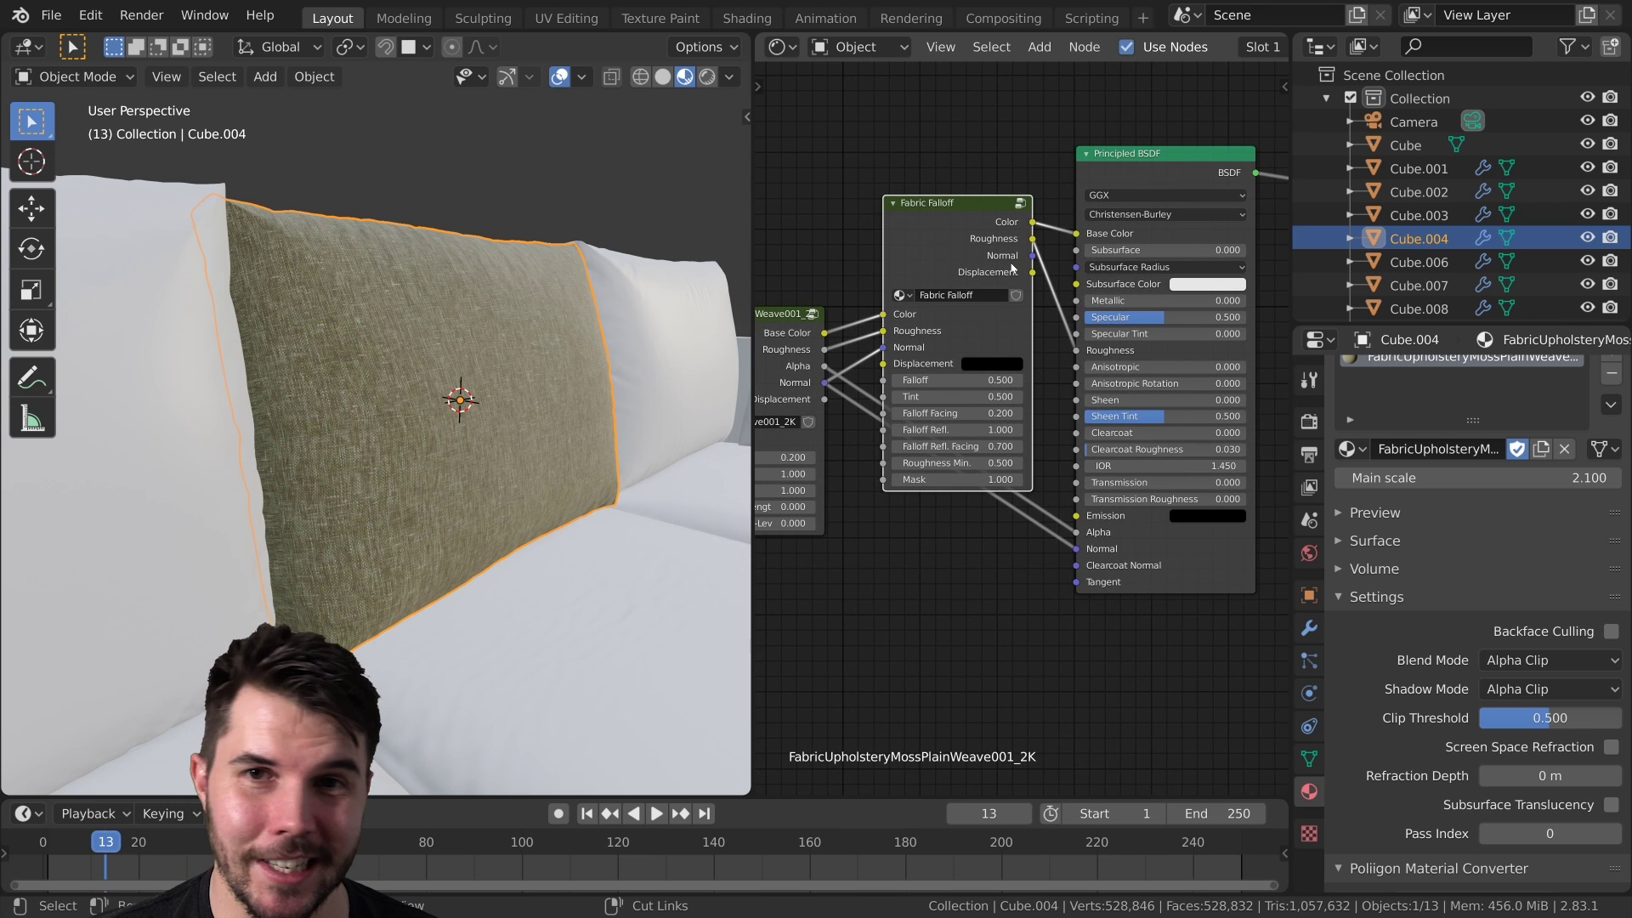
pyautogui.hotkey('ctrl', 'x')
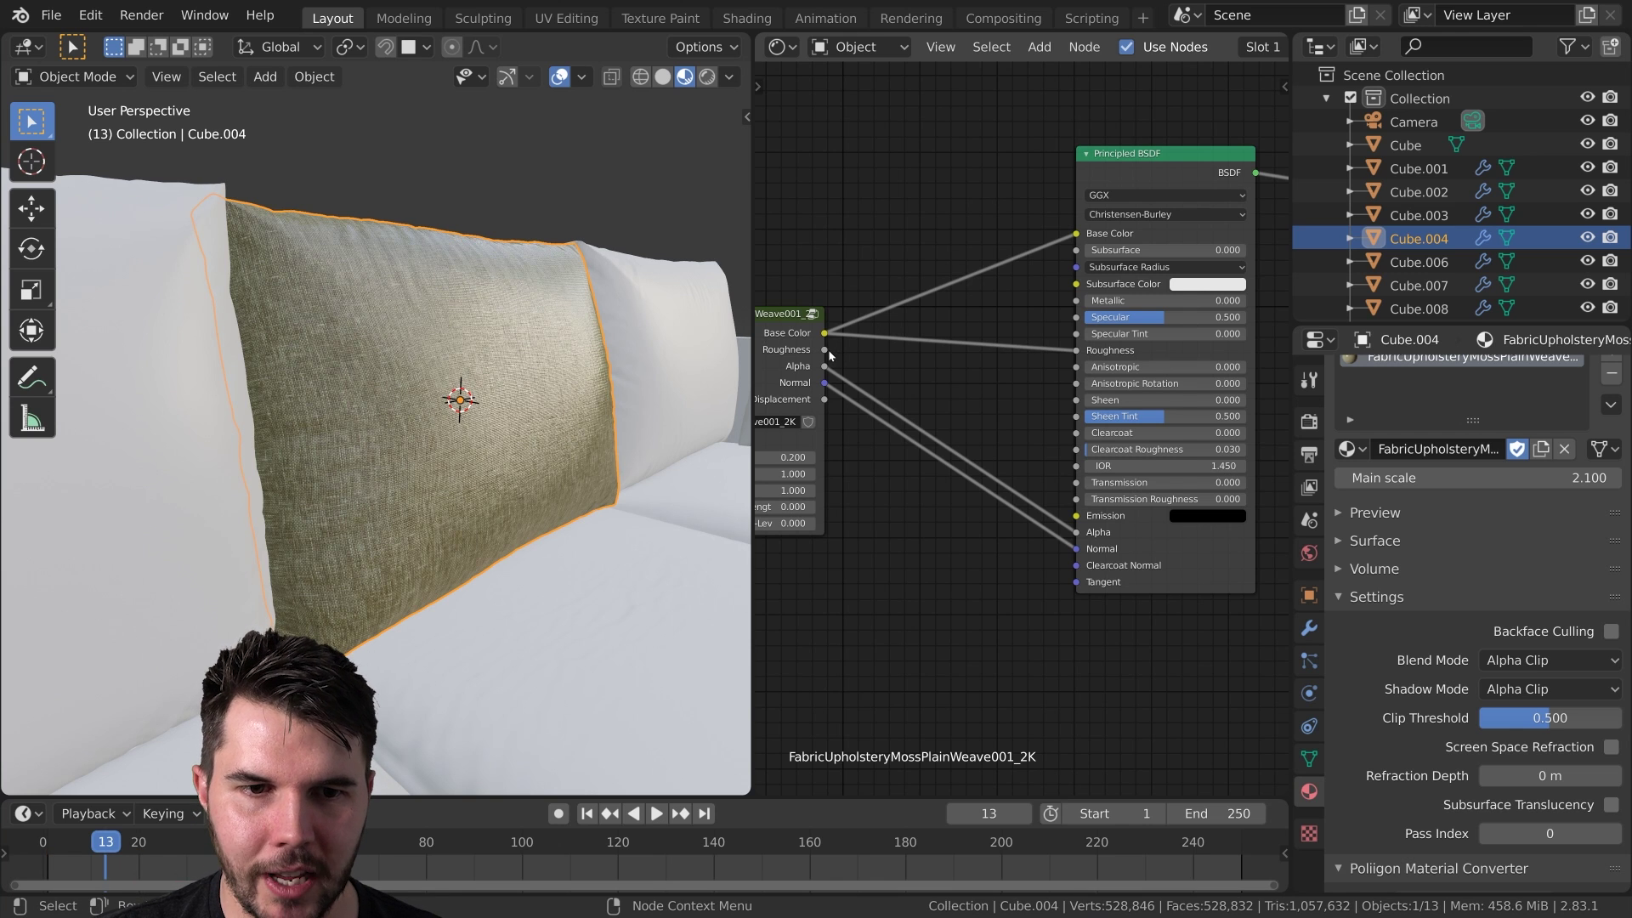
pyautogui.moveTo(824, 349); pyautogui.dragTo(1076, 351)
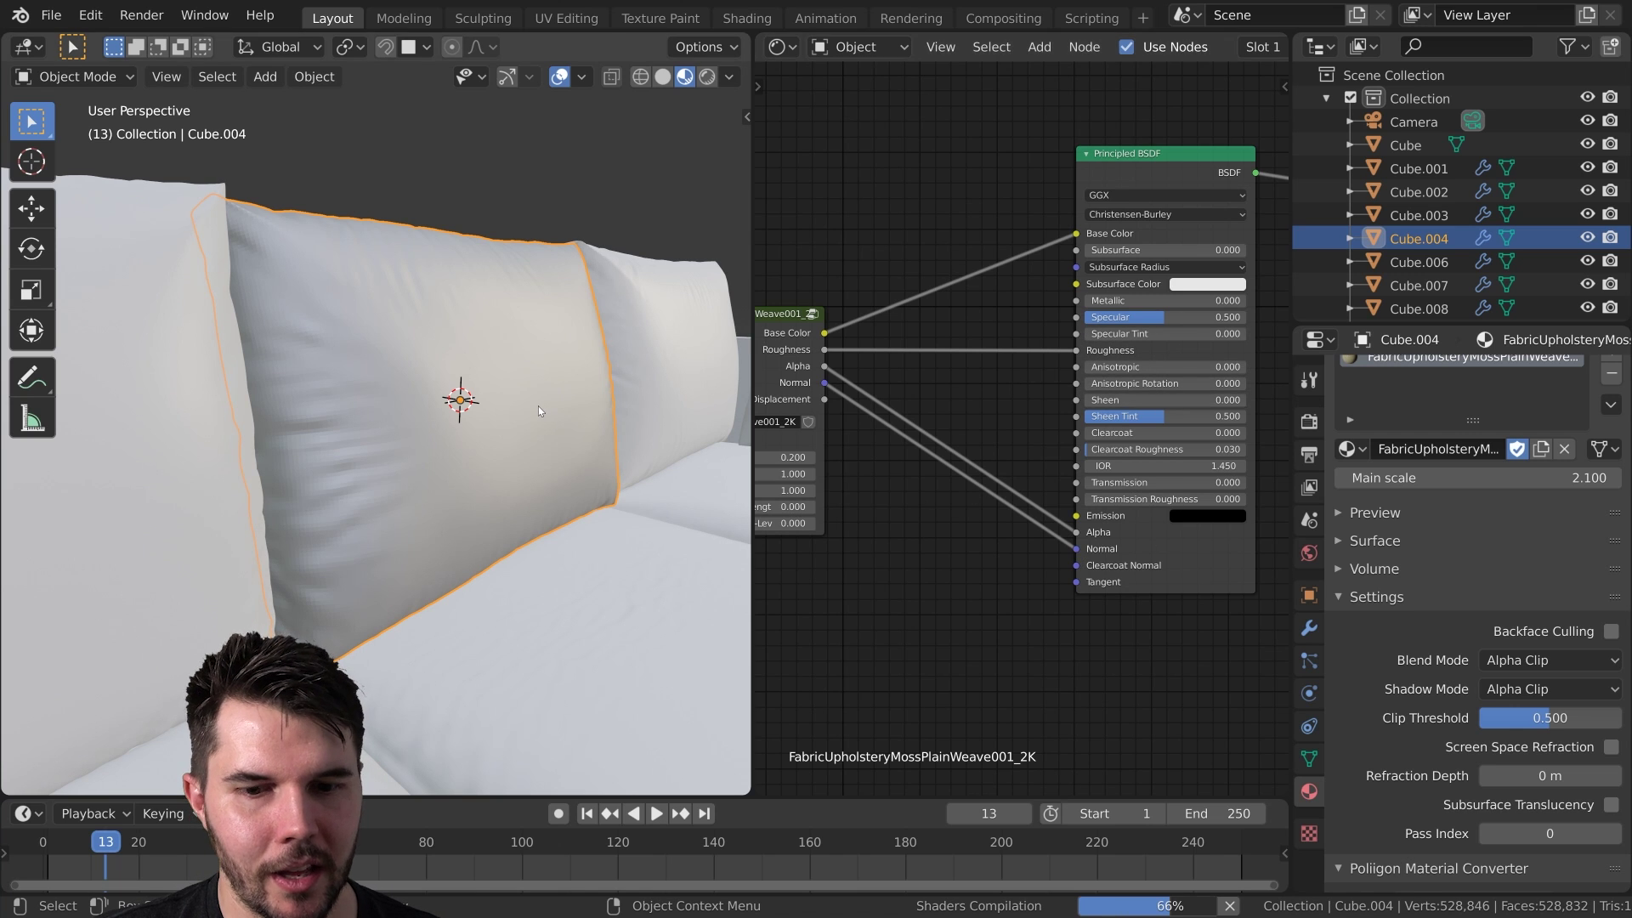
# - Set Sheen to 0.800 on the Principled BSDF, judging the cushion fabric up close from a grazing angle
pyautogui.scroll(3, 538, 406)
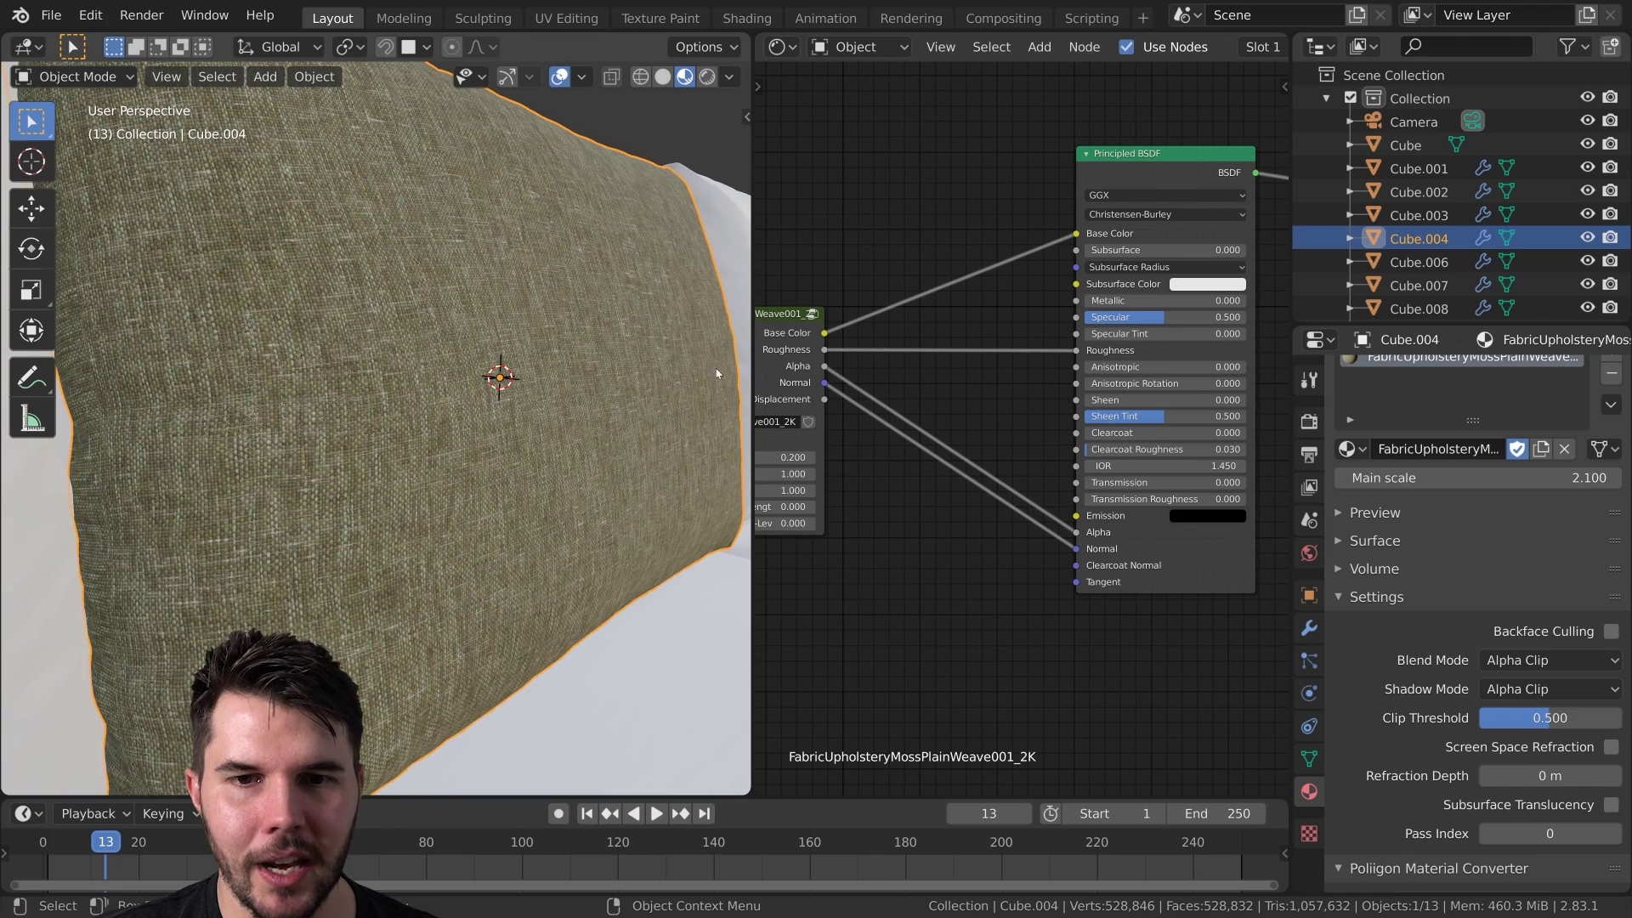
pyautogui.moveTo(716, 373); pyautogui.dragTo(650, 363, button='middle')
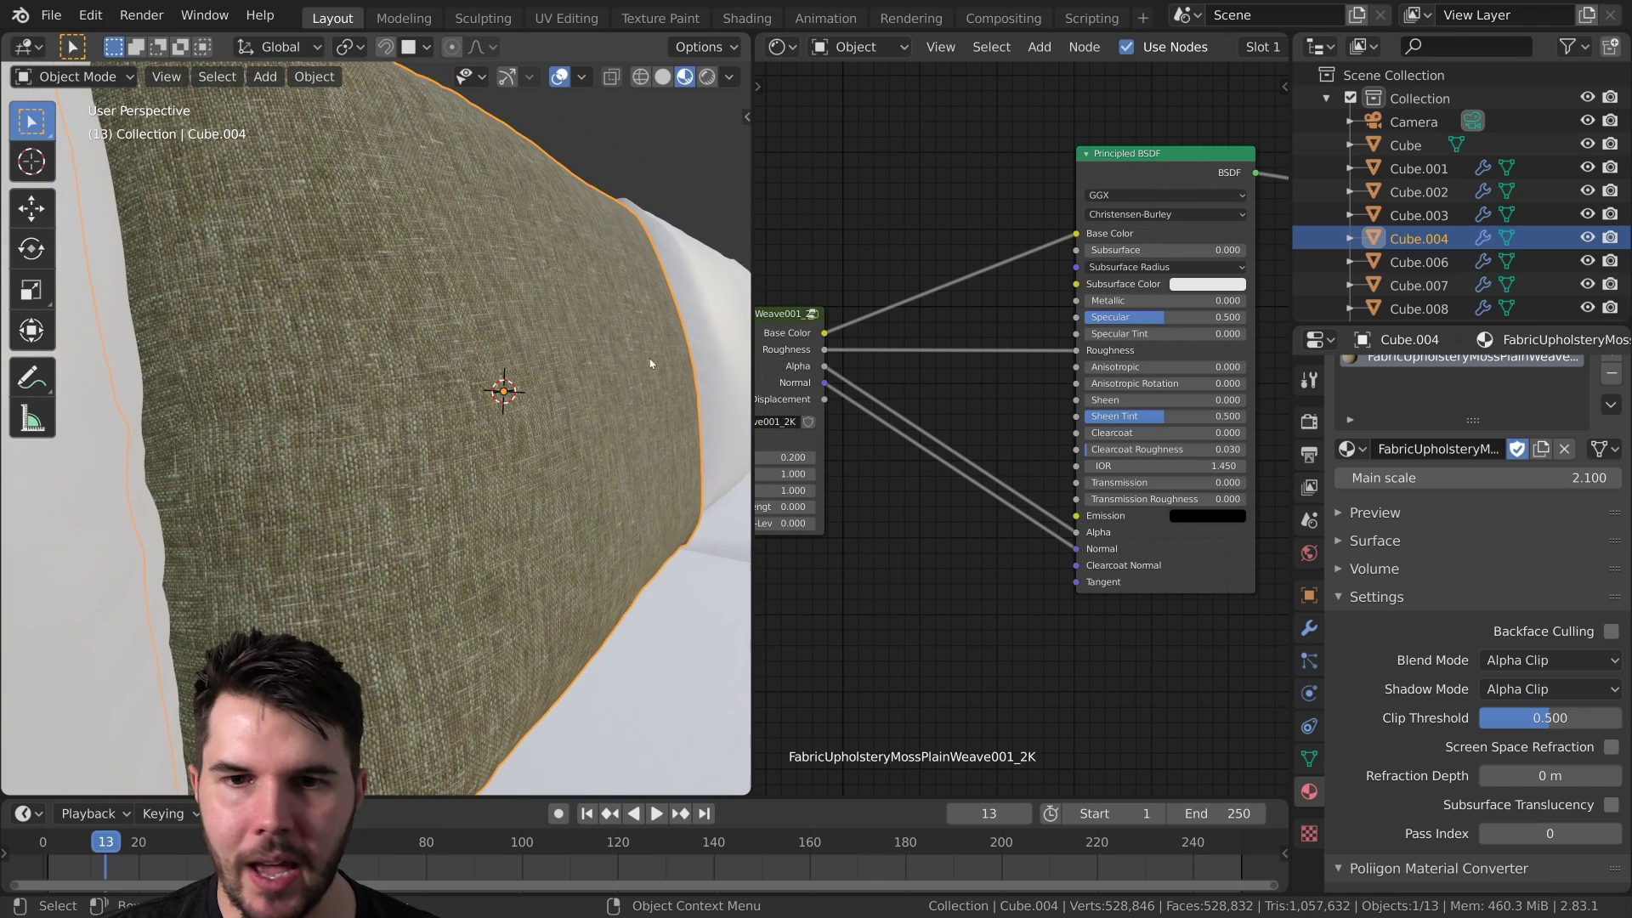
pyautogui.moveTo(497, 421); pyautogui.dragTo(553, 413, button='middle')
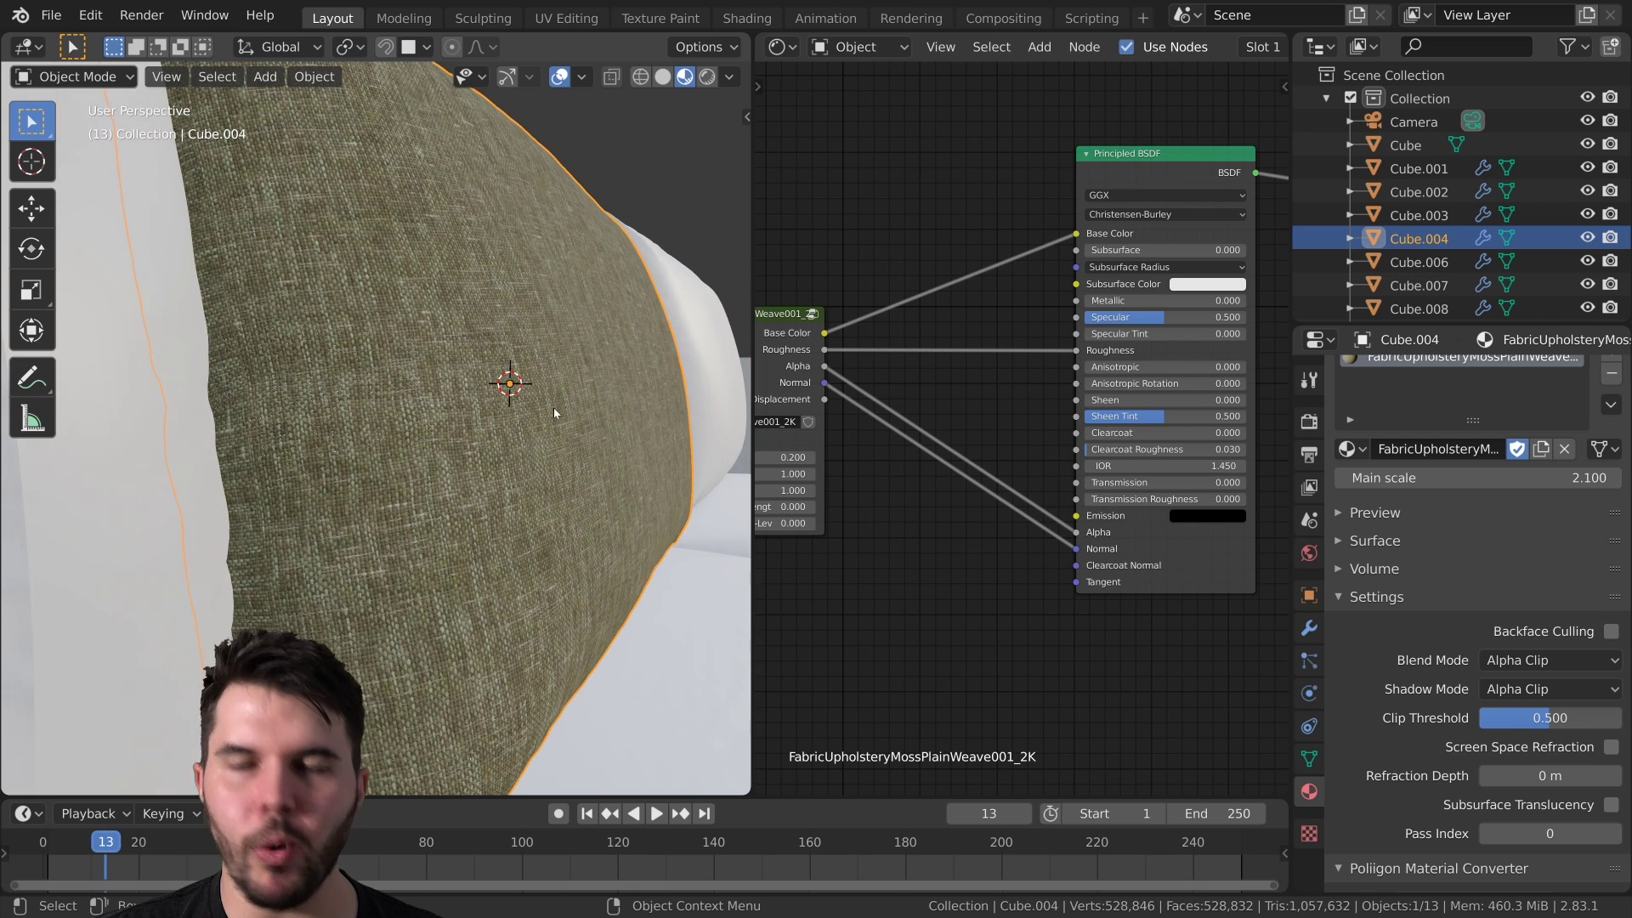
pyautogui.moveTo(1139, 400); pyautogui.dragTo(1144, 400)
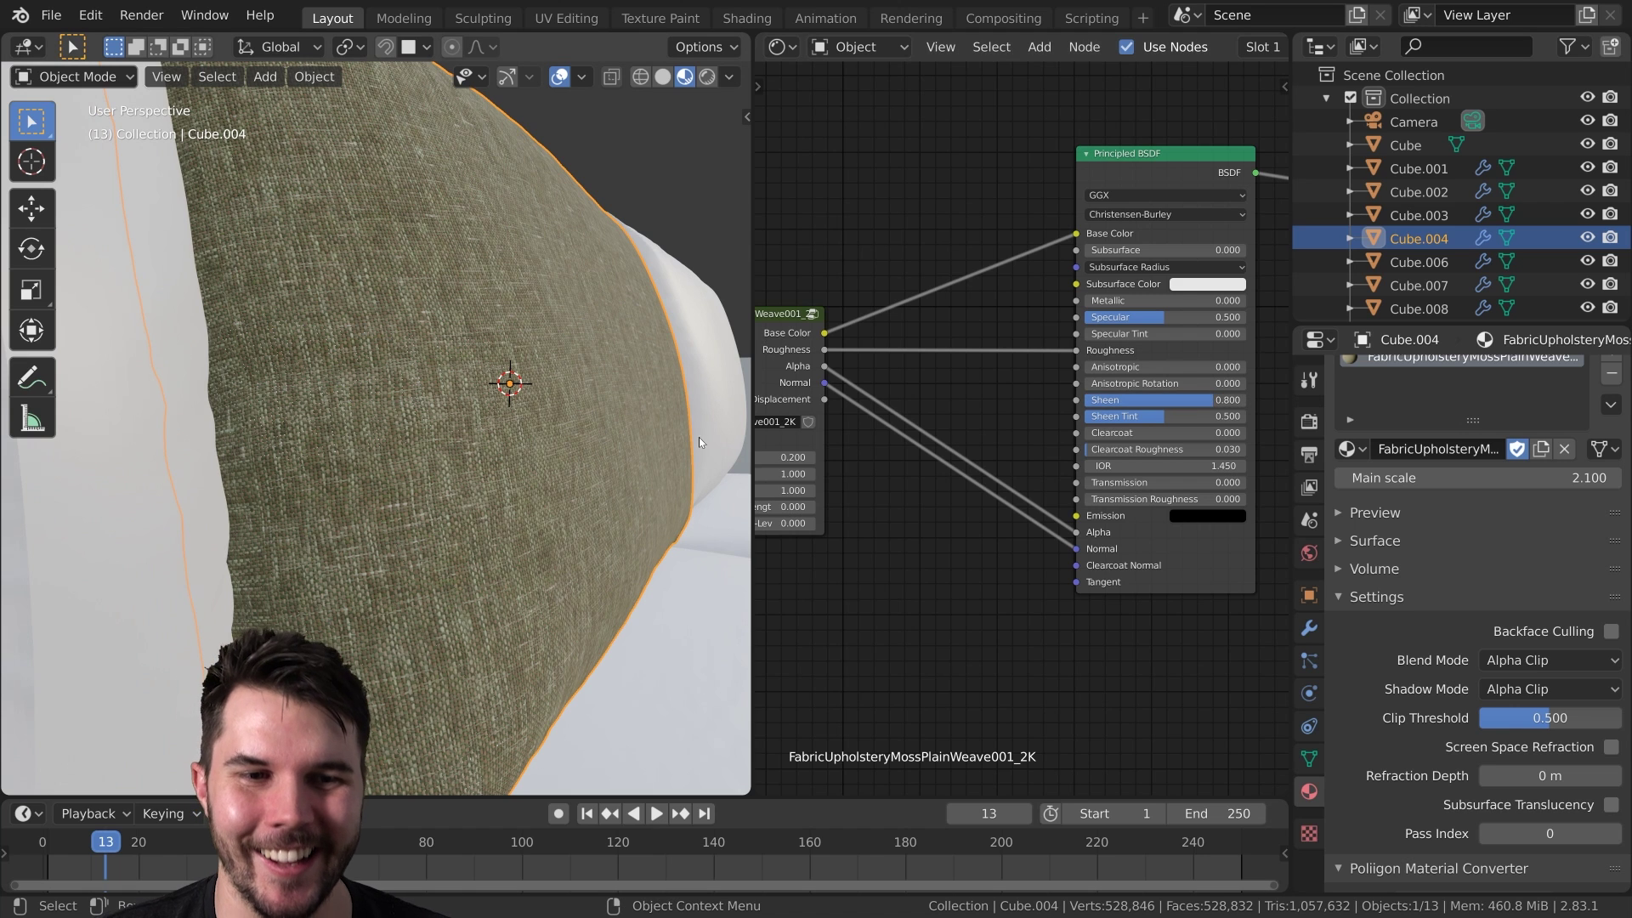
pyautogui.moveTo(699, 436); pyautogui.dragTo(672, 446, button='middle')
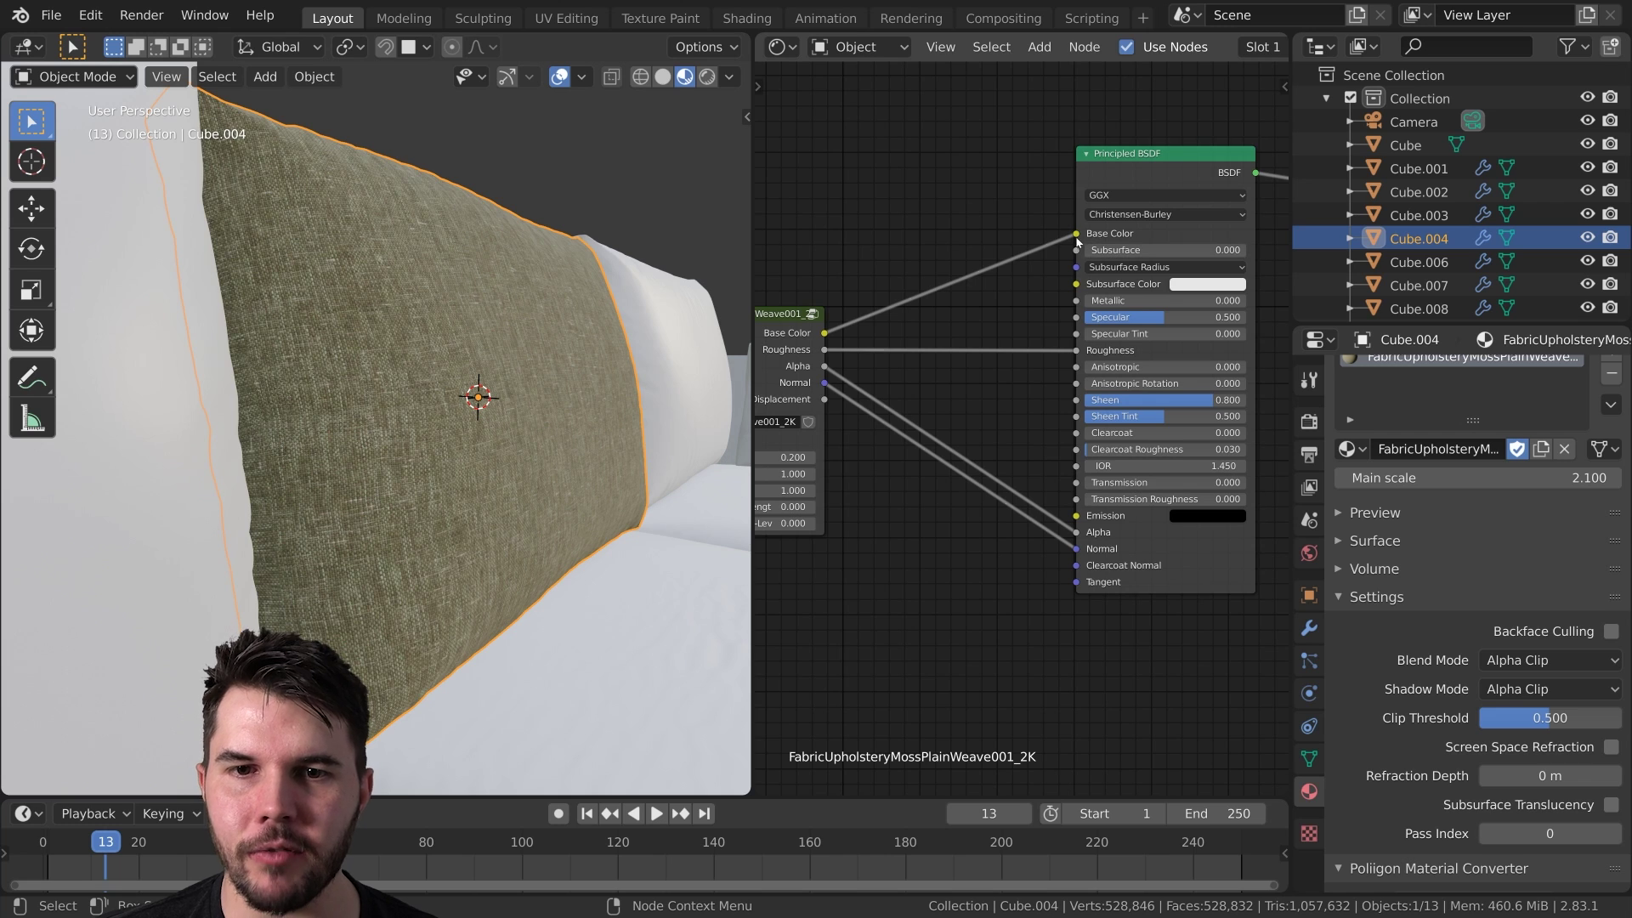
# - Disconnect the texture from the Principled BSDF's Base Color and darken that colour to near black to isolate the sheen
pyautogui.moveTo(1076, 233); pyautogui.dragTo(943, 281)
pyautogui.click(1220, 236)
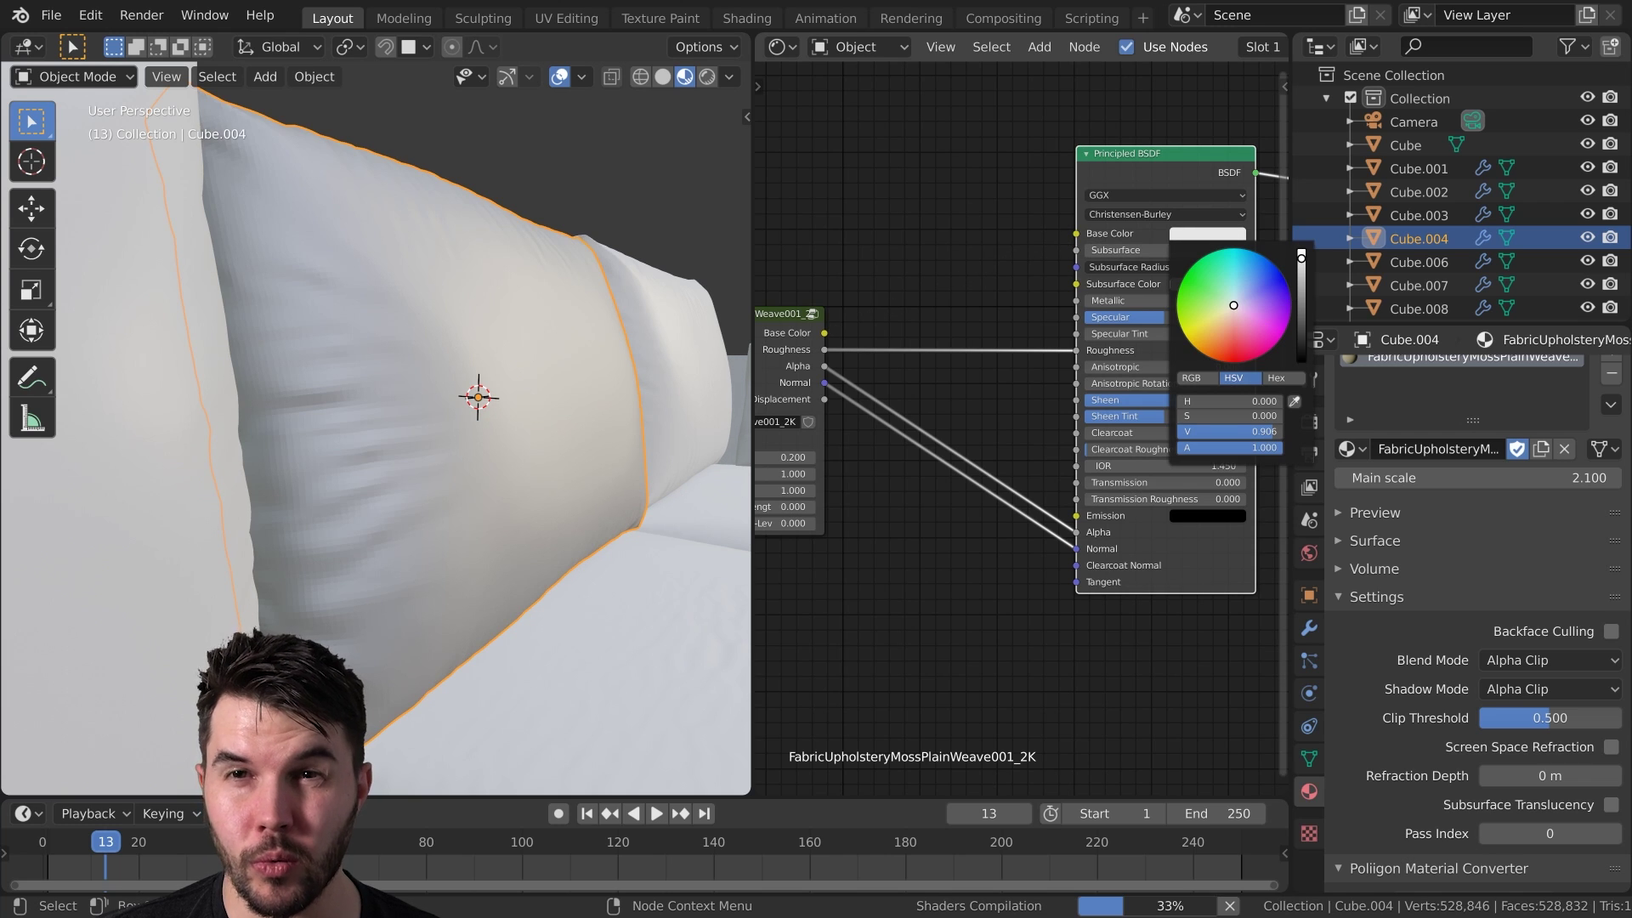
pyautogui.click(1300, 341)
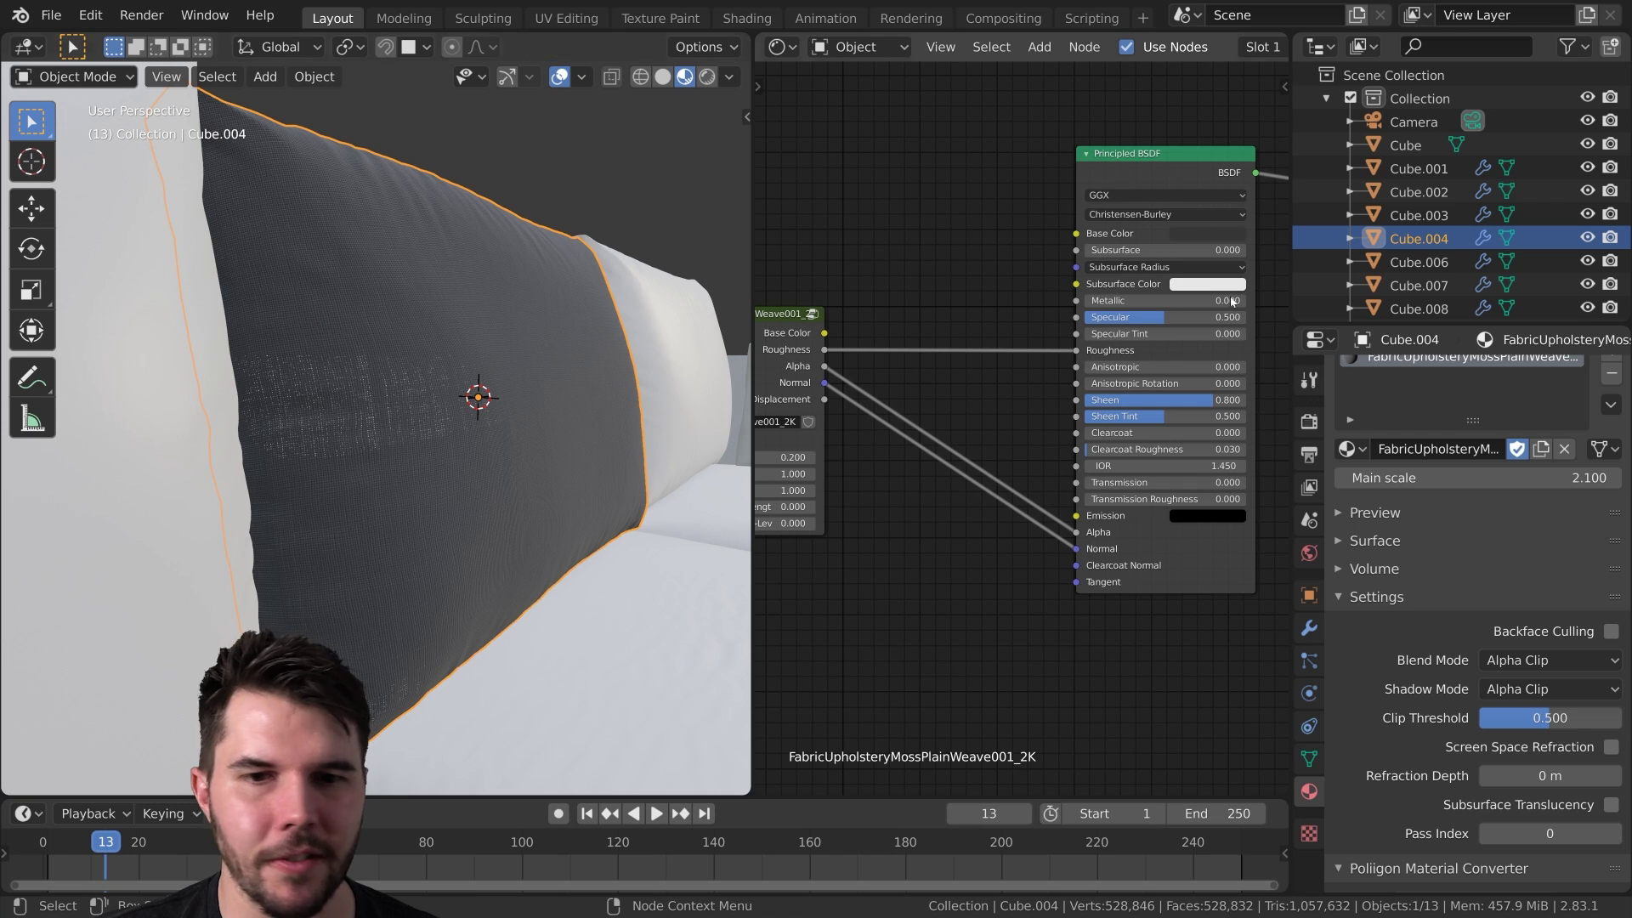
pyautogui.moveTo(510, 388); pyautogui.dragTo(466, 393, button='middle')
pyautogui.scroll(1, 476, 392)
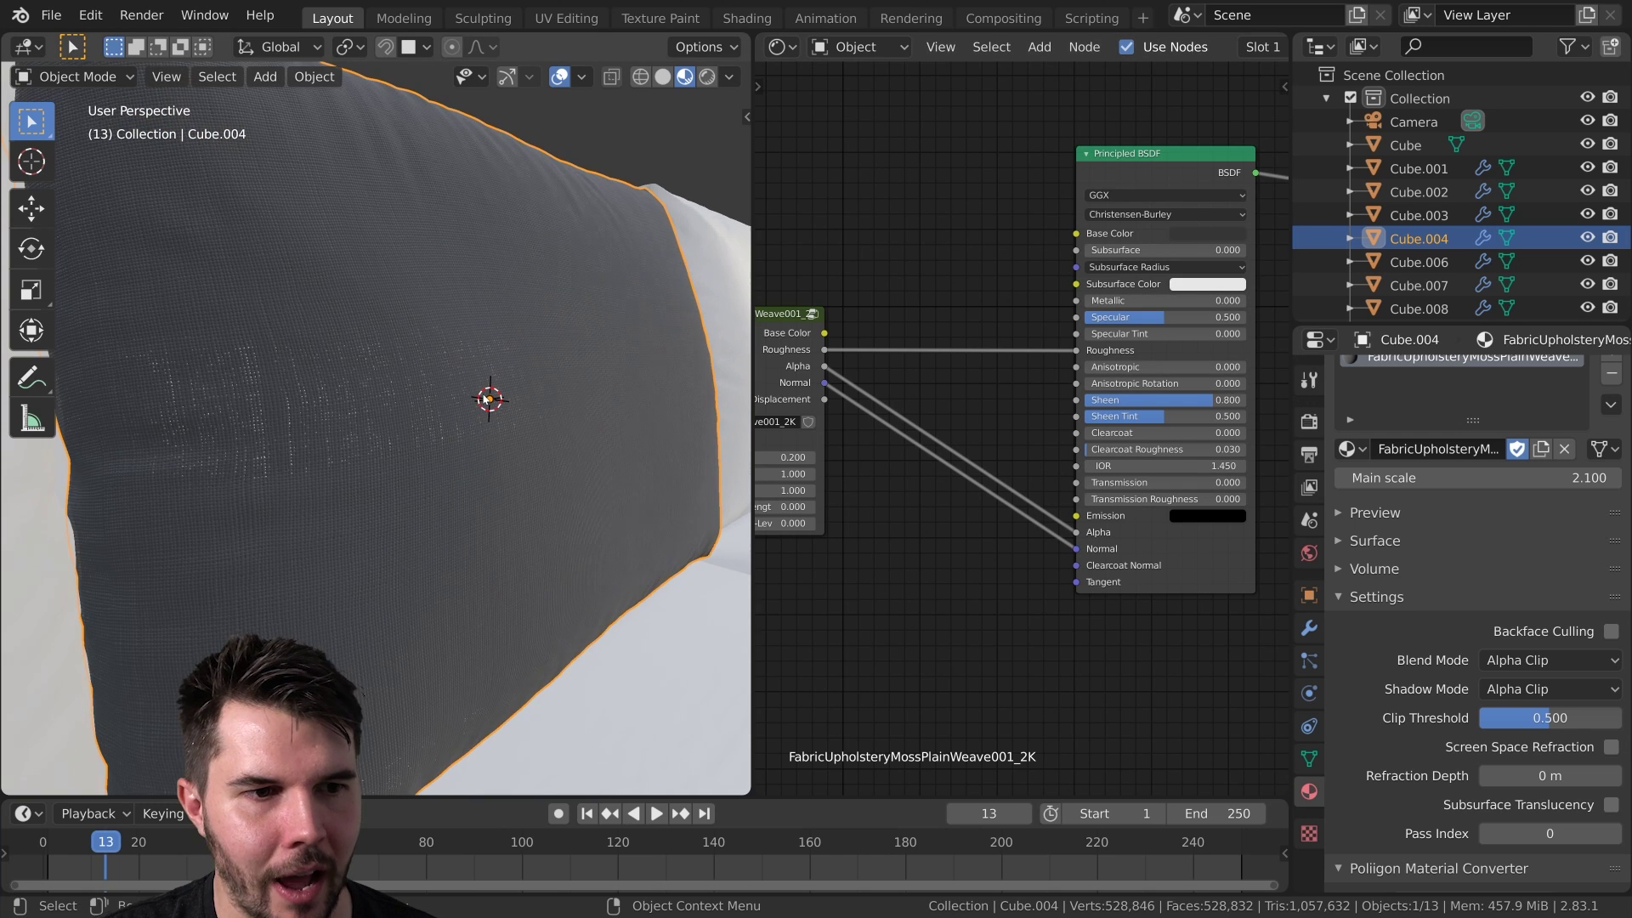
# - Disconnect the Principled BSDF's Alpha input and compare Sheen at 0.000 with 1.000 on the cushion, leaving it at 1.000
pyautogui.moveTo(1077, 532); pyautogui.dragTo(1024, 467)
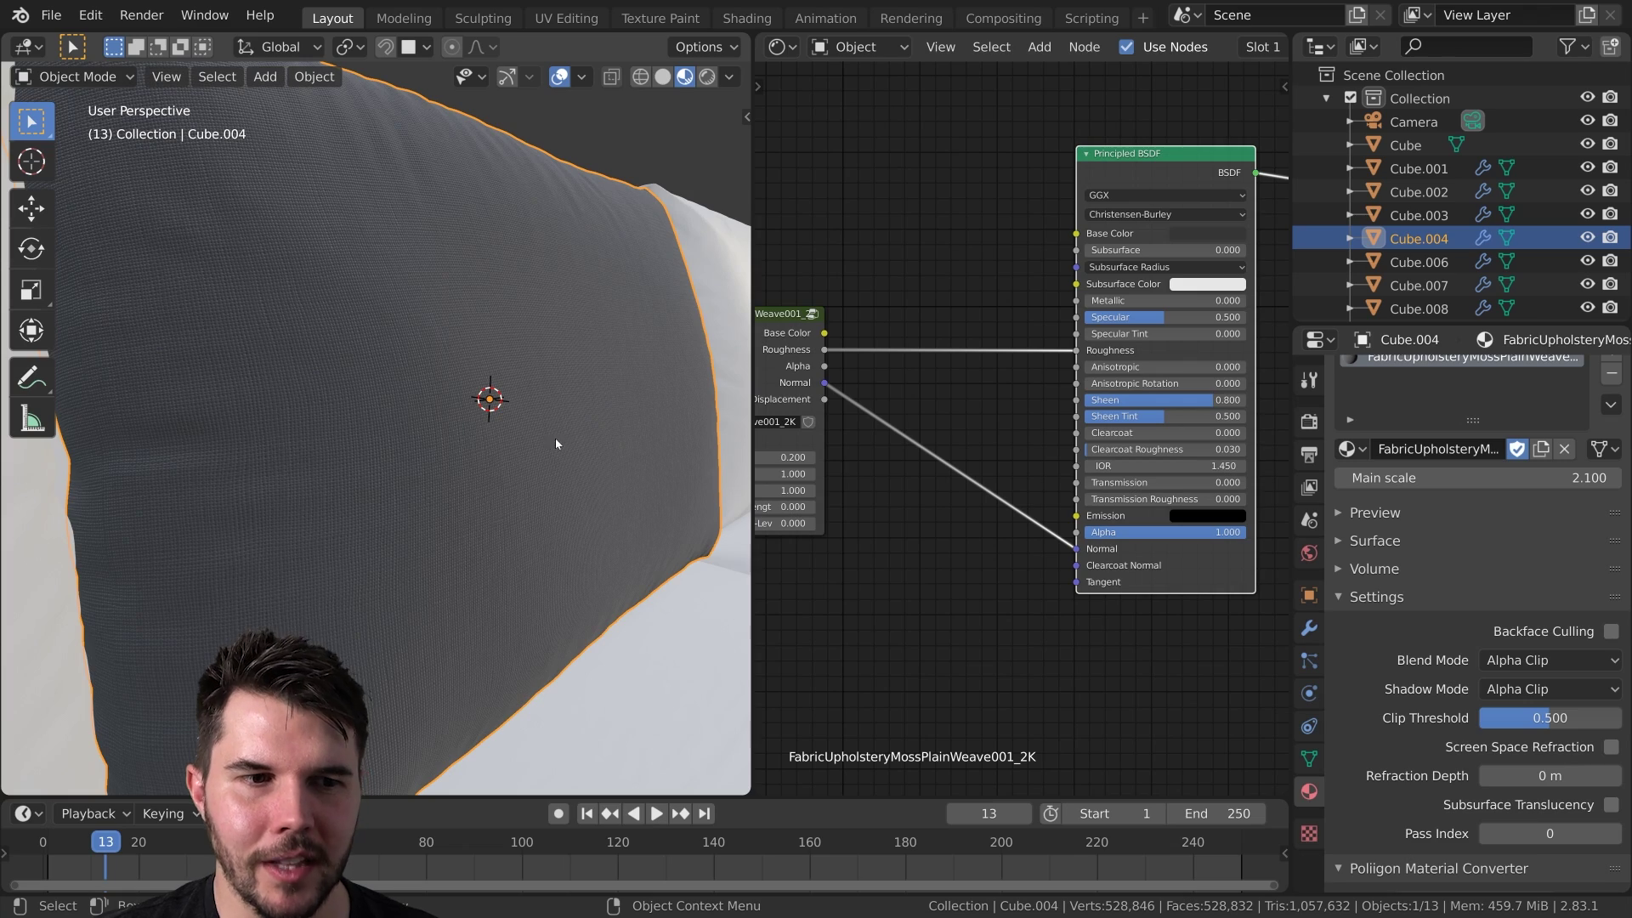
pyautogui.moveTo(556, 443); pyautogui.dragTo(646, 423, button='middle')
pyautogui.moveTo(1146, 401); pyautogui.dragTo(1045, 403)
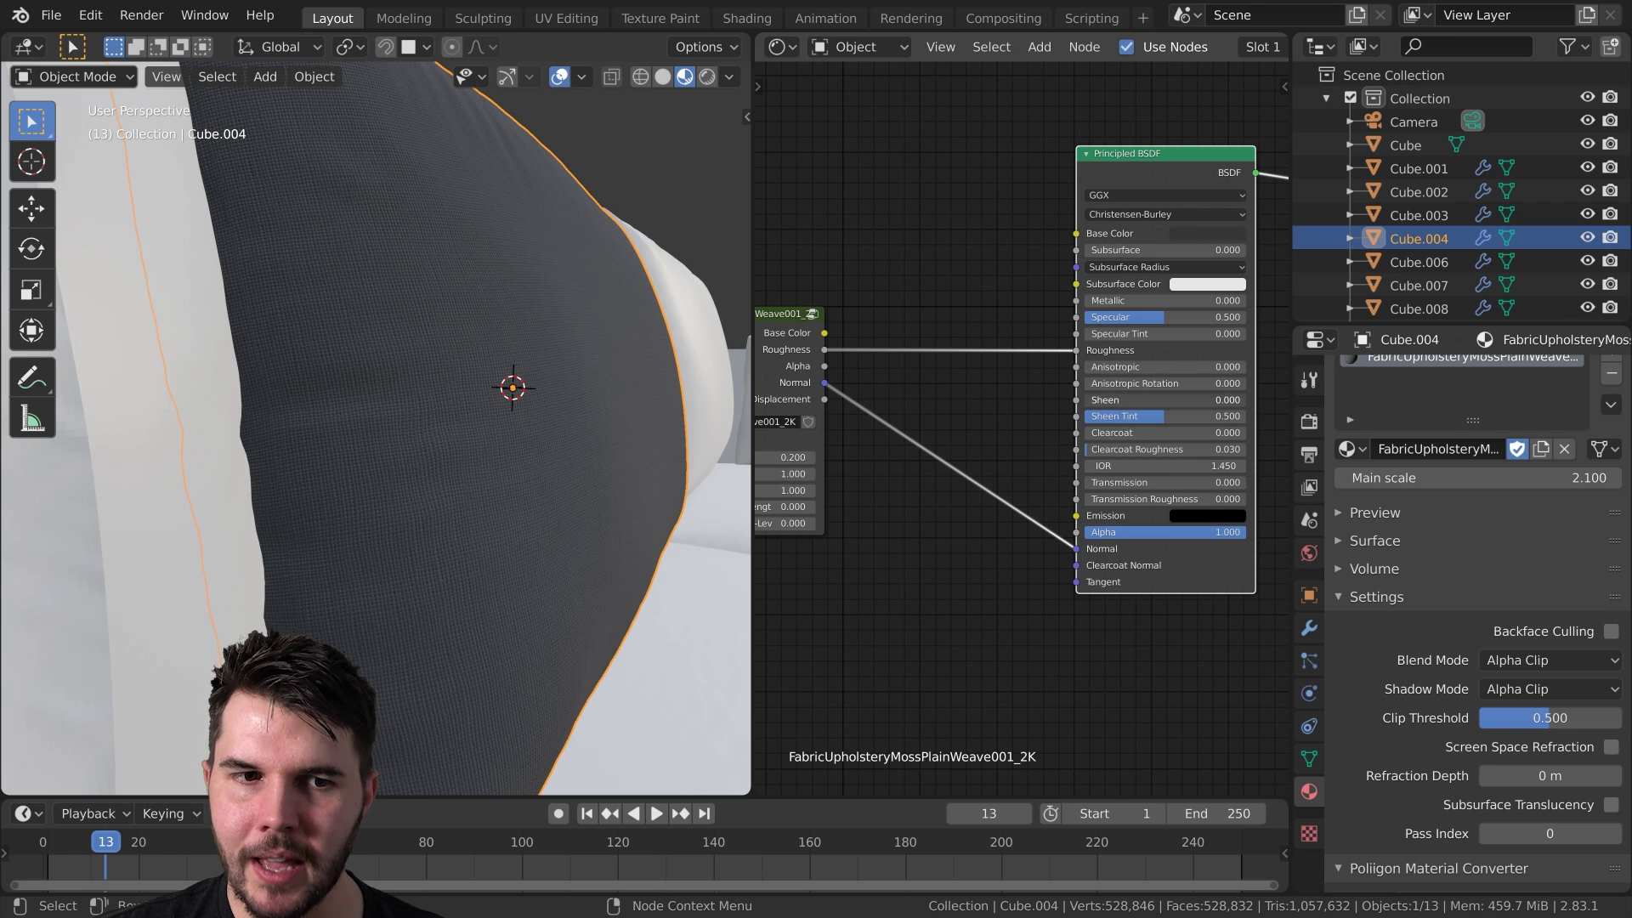
pyautogui.moveTo(1105, 399); pyautogui.dragTo(1241, 399)
pyautogui.moveTo(607, 418); pyautogui.dragTo(583, 418, button='middle')
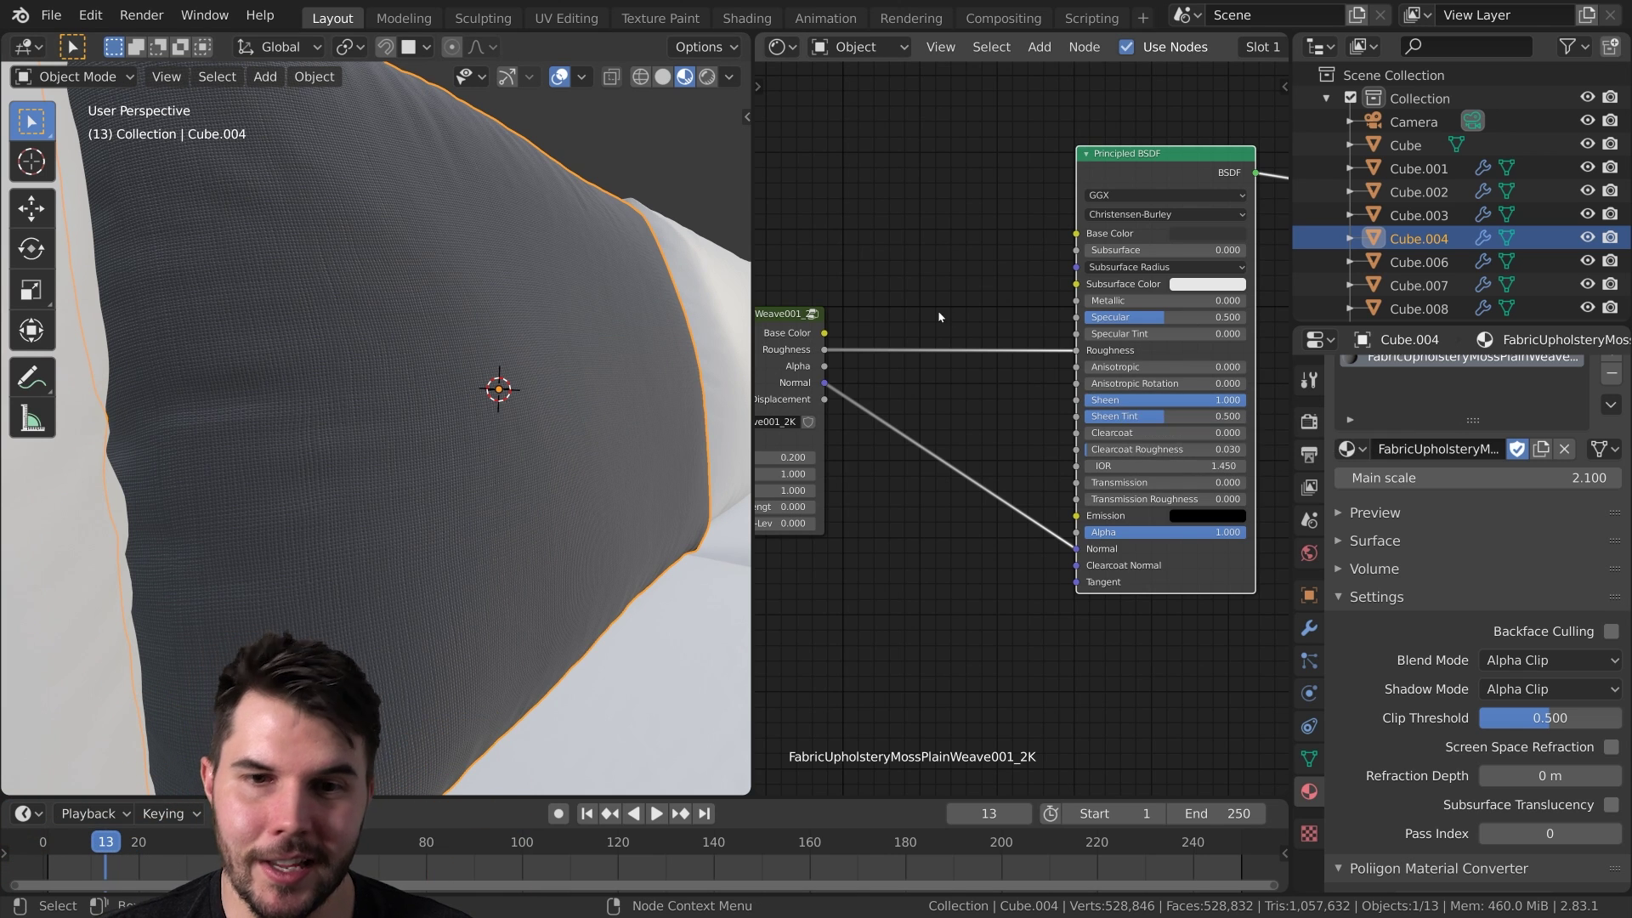
# - Reconnect the texture node's Base Color output to the Principled BSDF's Base Color and view the cushion from the front
pyautogui.moveTo(829, 333); pyautogui.dragTo(982, 268)
pyautogui.moveTo(1096, 244); pyautogui.dragTo(1095, 238)
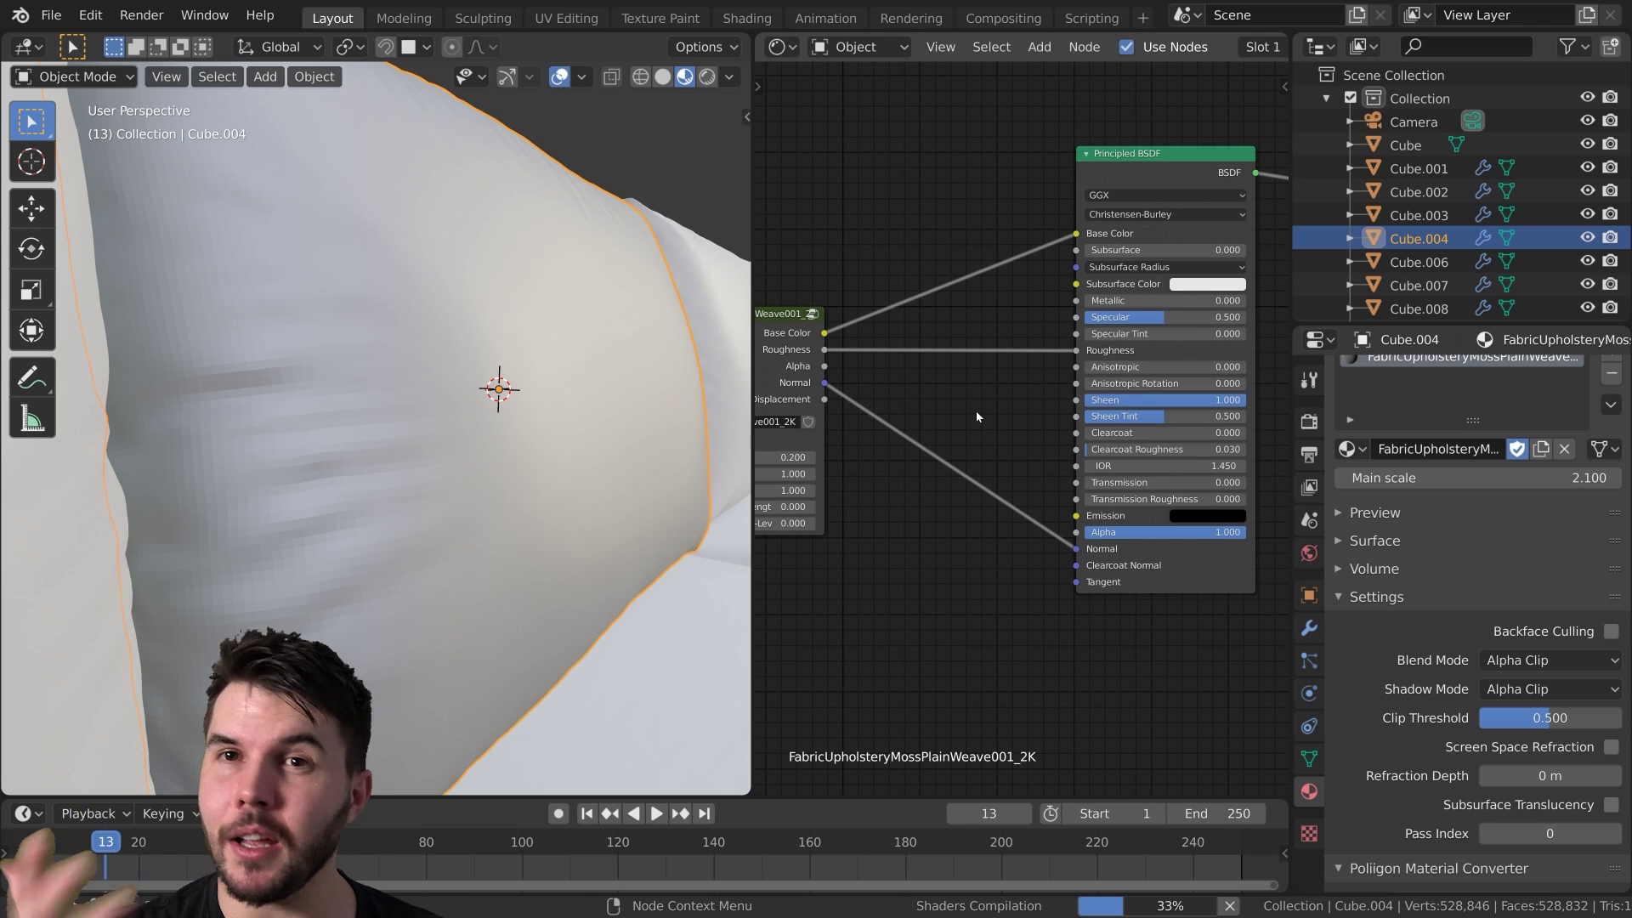
pyautogui.moveTo(599, 364); pyautogui.dragTo(506, 385, button='middle')
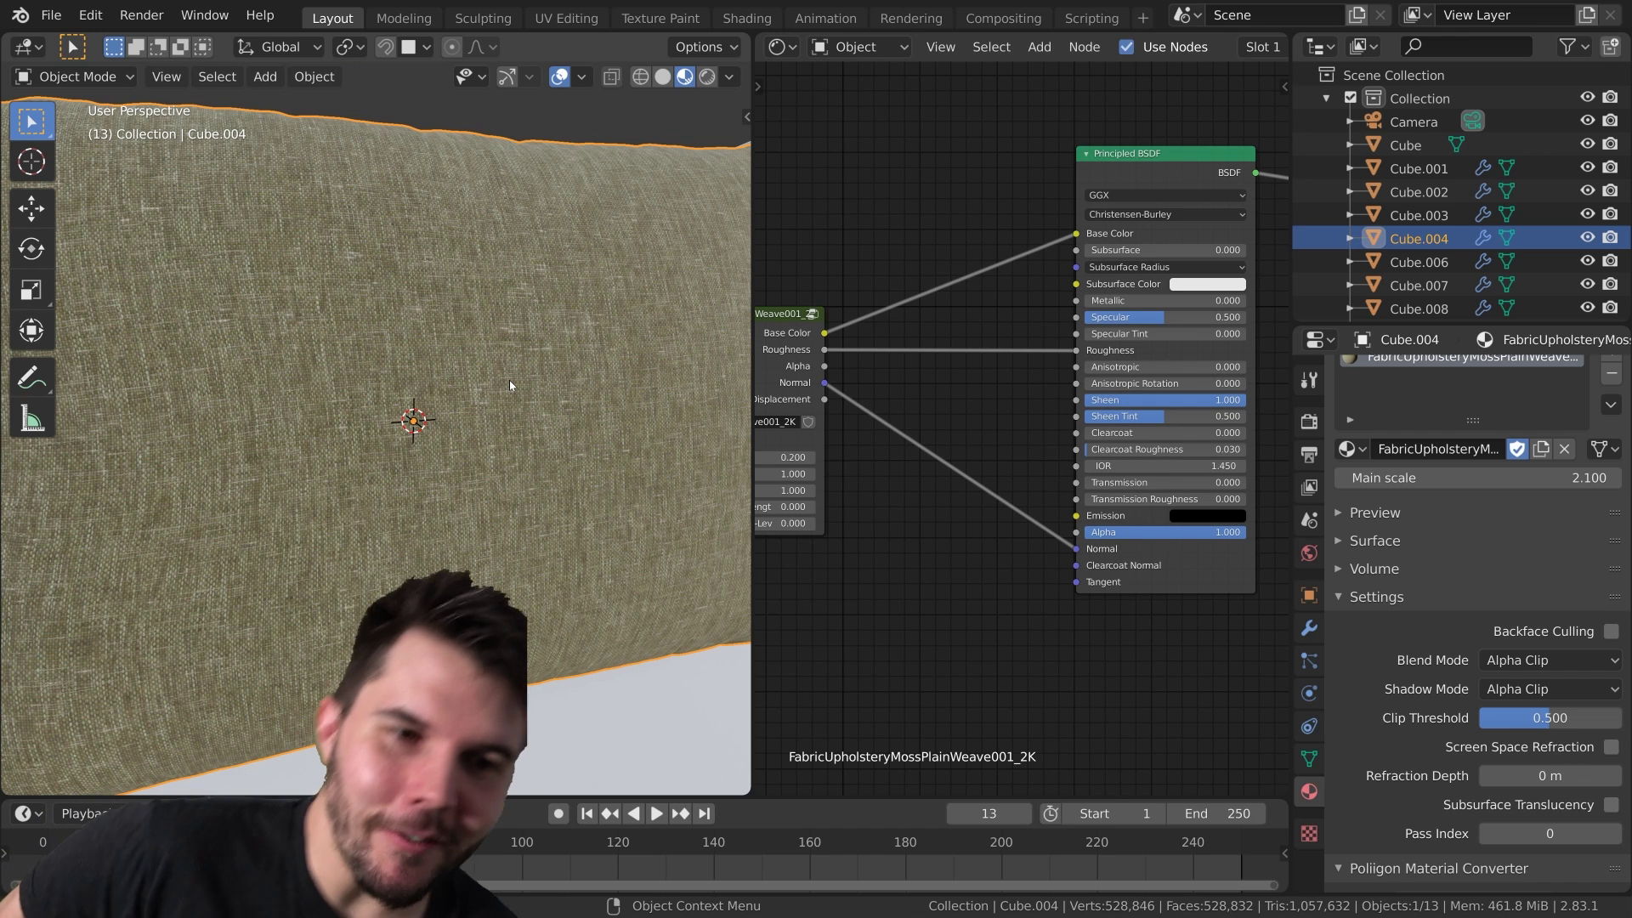
# - Open the moss plain weave texture node group and expand the COLOR image node in its Maps frame
pyautogui.moveTo(860, 352); pyautogui.dragTo(1099, 306, button='middle')
pyautogui.click(1012, 310)
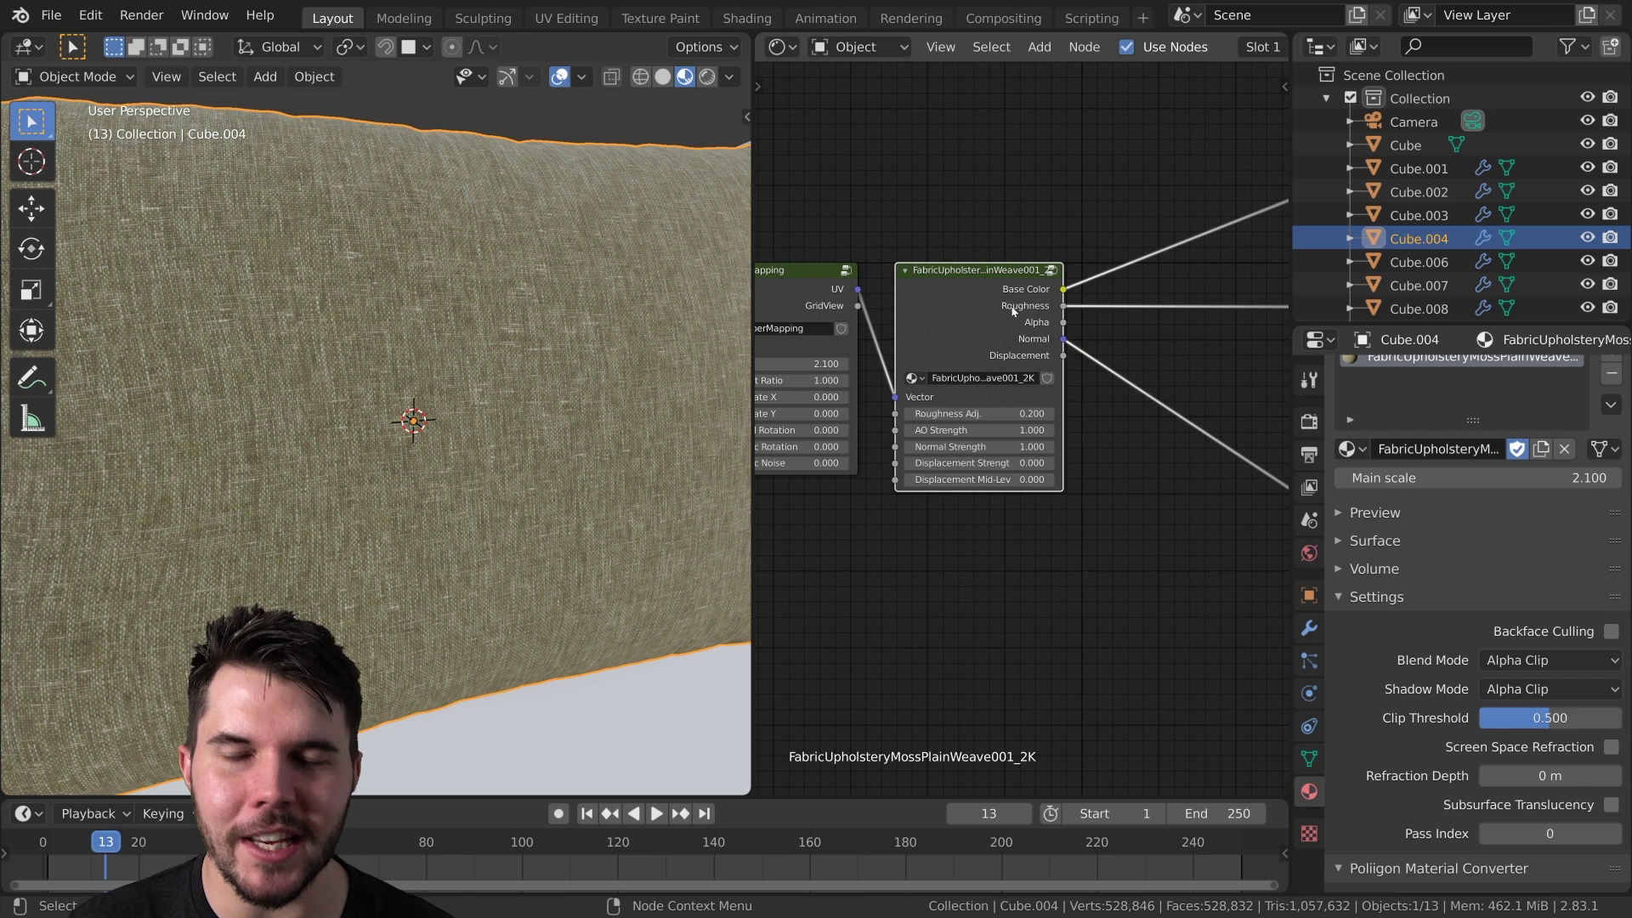
pyautogui.scroll(2, 1011, 307)
pyautogui.moveTo(988, 328); pyautogui.dragTo(1057, 332, button='middle')
pyautogui.press('Tab')
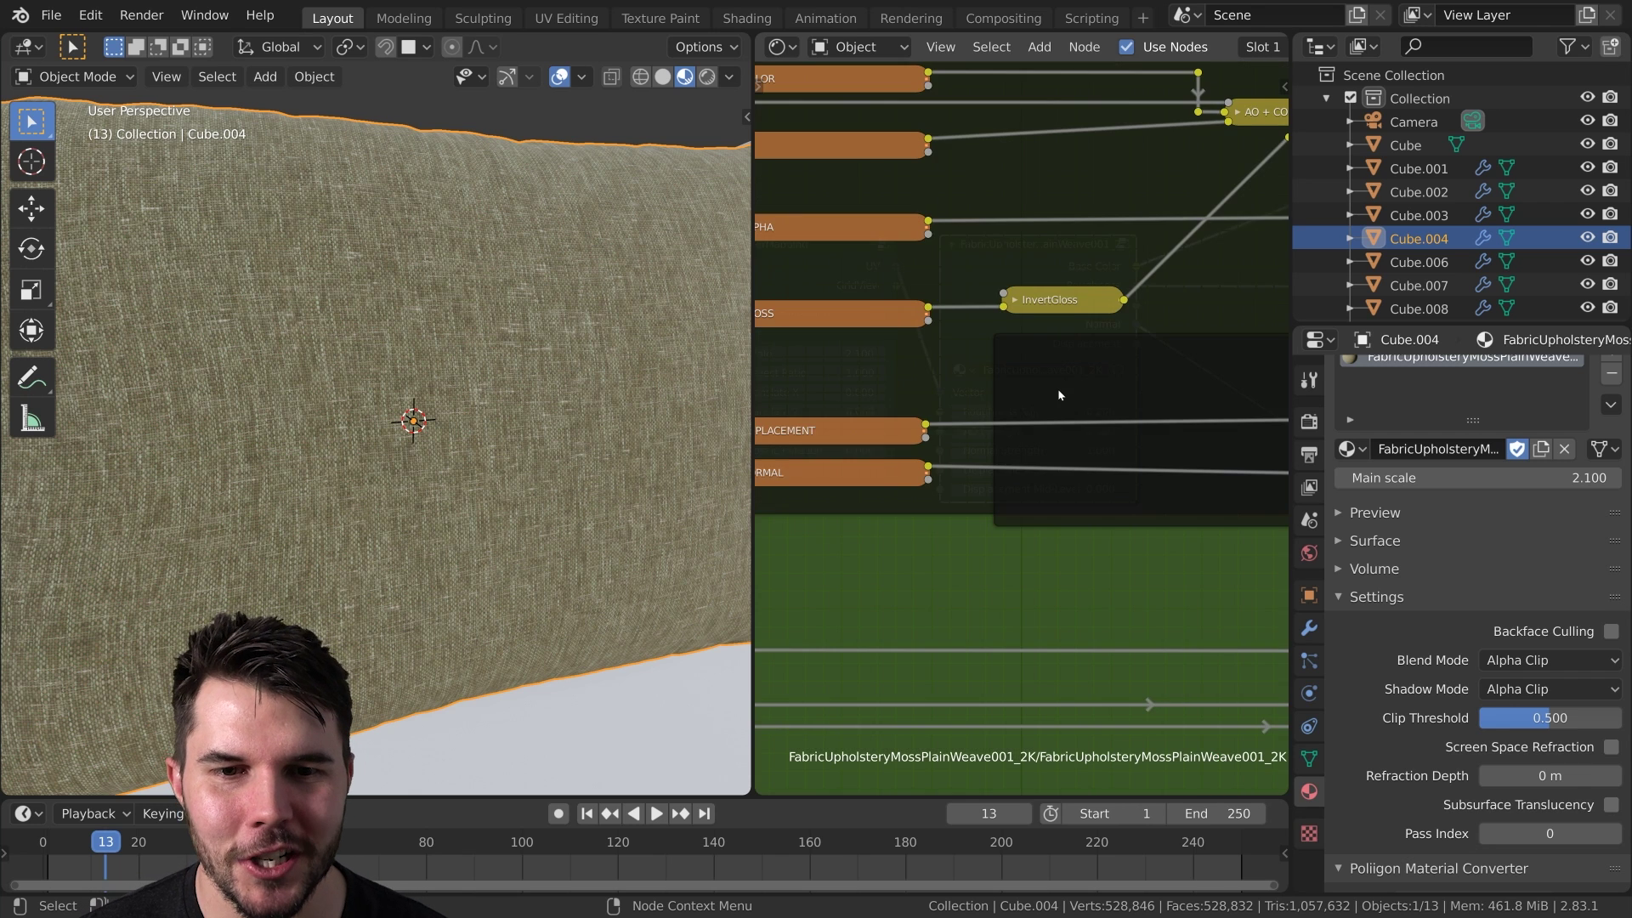
pyautogui.scroll(-3, 900, 317)
pyautogui.moveTo(900, 318); pyautogui.dragTo(1009, 434, button='middle')
pyautogui.scroll(1, 1009, 433)
pyautogui.click(894, 256)
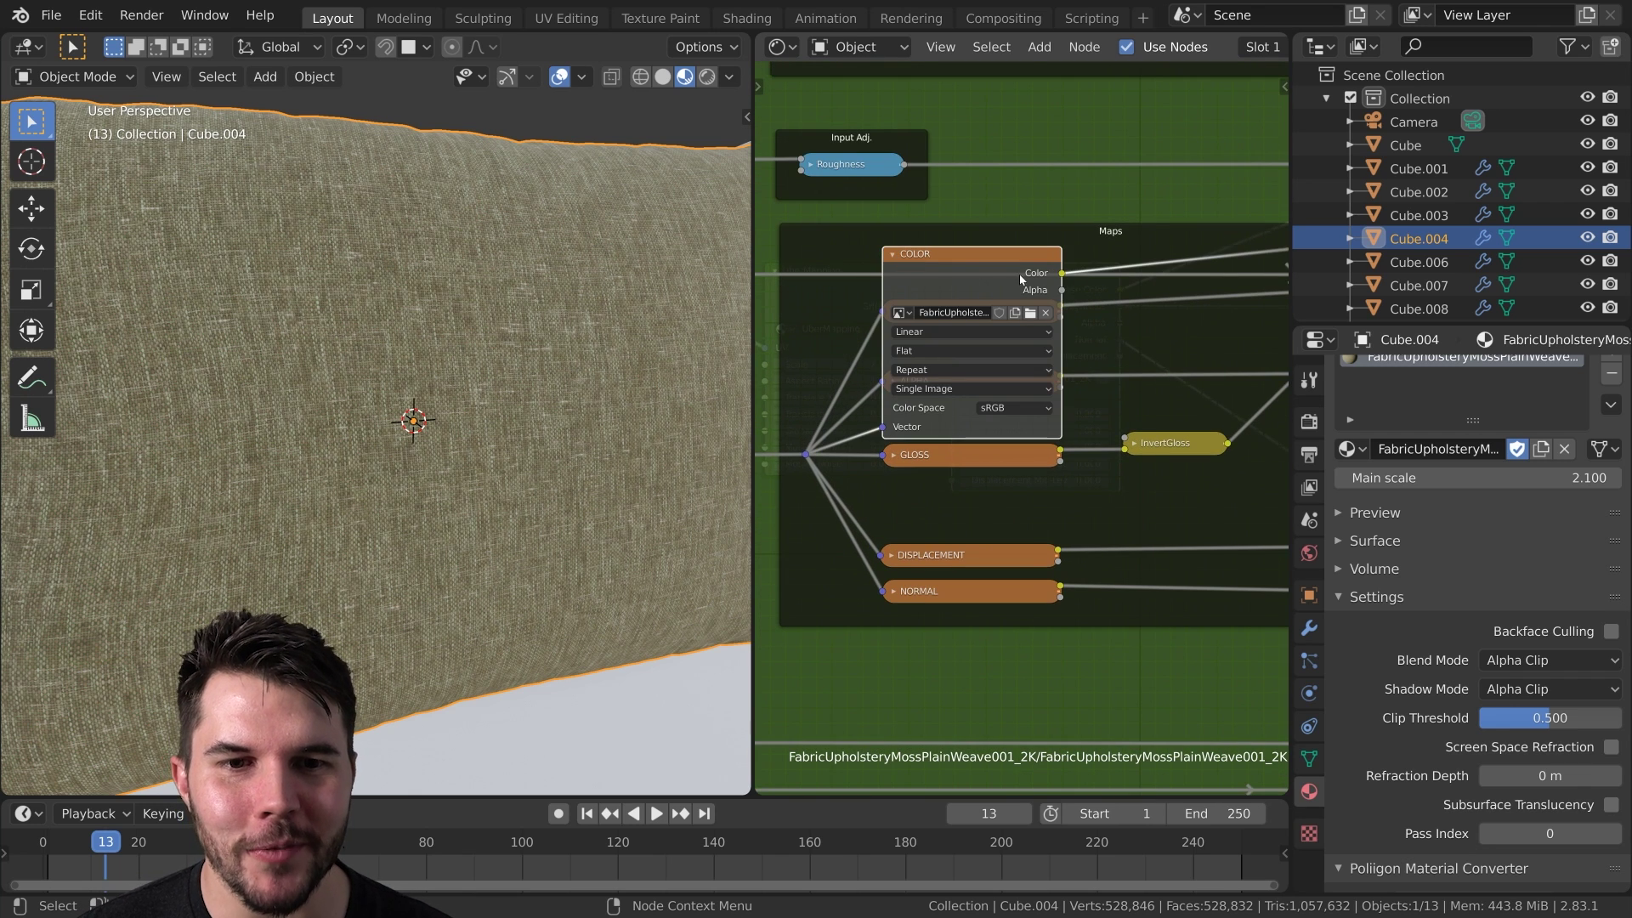
# - Leave the texture node group and frame the moss plain weave node in the material's main node tree
pyautogui.press('Tab')
pyautogui.moveTo(1036, 305); pyautogui.dragTo(1070, 290)
pyautogui.scroll(2, 1070, 291)
pyautogui.moveTo(1099, 285); pyautogui.dragTo(1034, 322, button='middle')
pyautogui.scroll(1, 1045, 318)
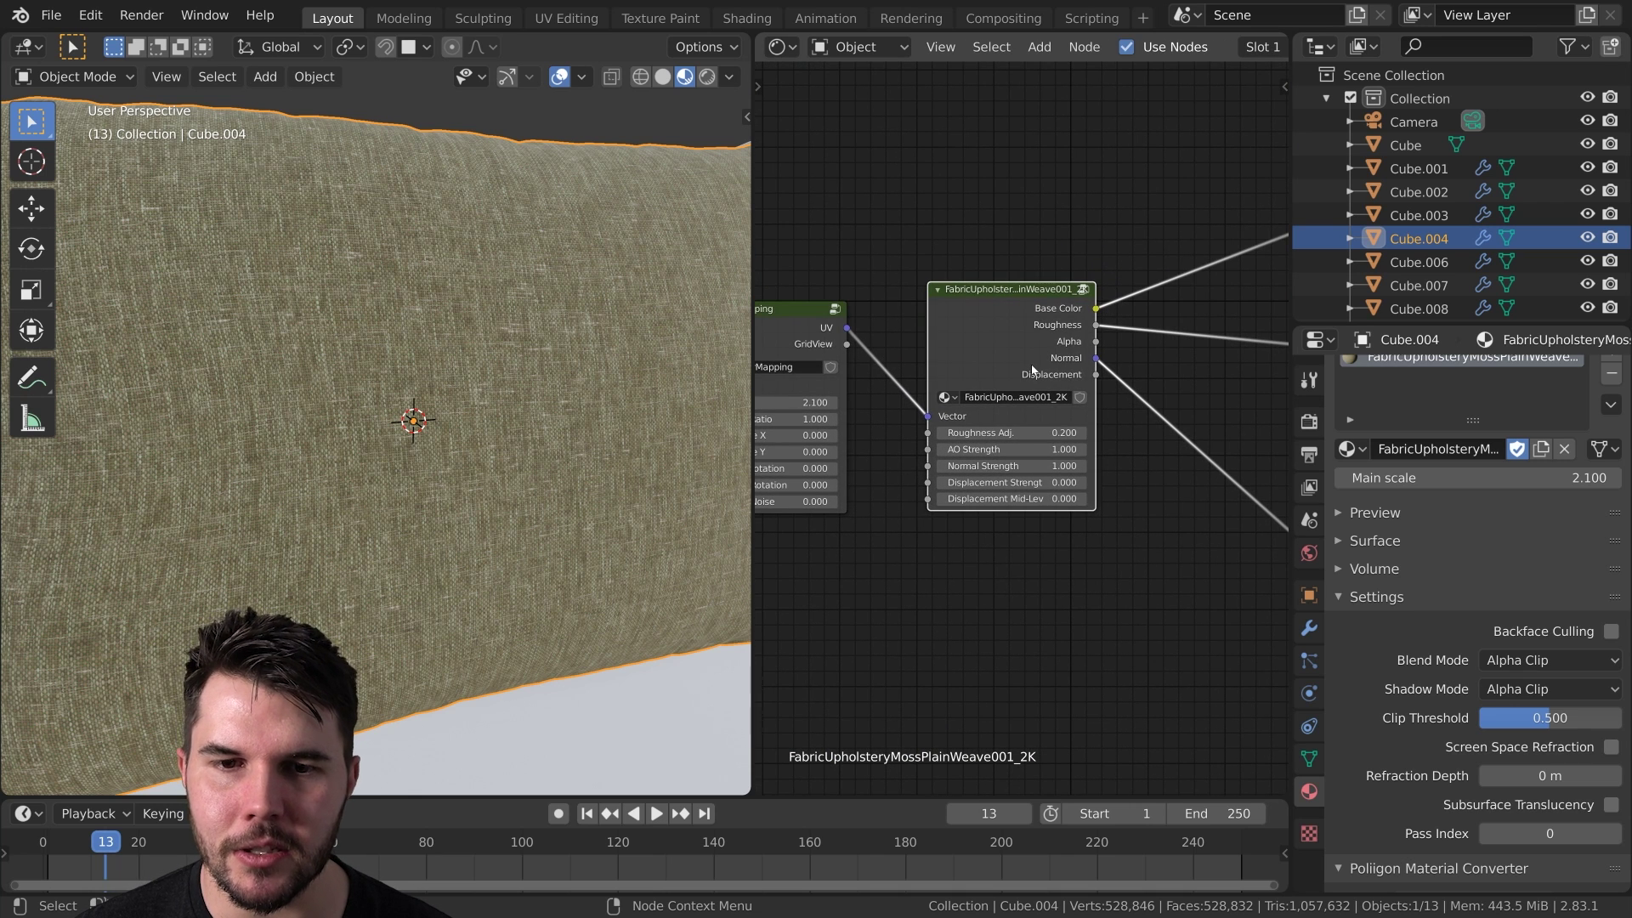
# - Go inside the moss plain weave node group, look over its collapsed map nodes and expand the COLOR image node
pyautogui.press('Tab')
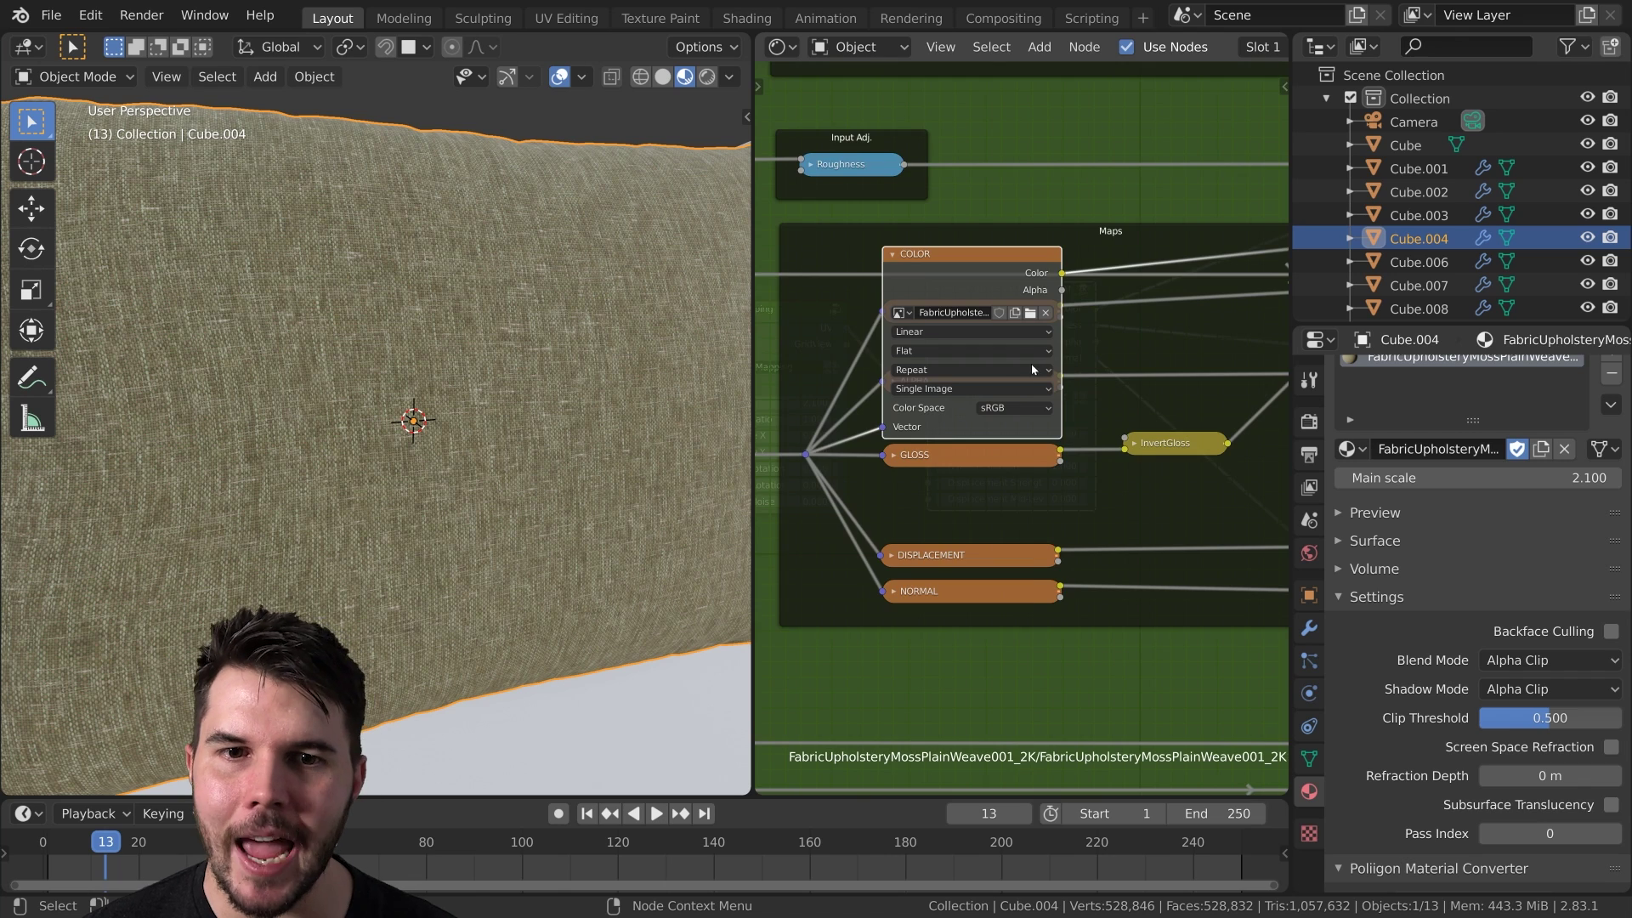
pyautogui.scroll(2, 1032, 364)
pyautogui.click(958, 343)
pyautogui.moveTo(1107, 401)
pyautogui.mouseDown(button='middle')
pyautogui.moveTo(776, 328)
pyautogui.moveTo(586, 340)
pyautogui.moveTo(808, 724)
pyautogui.moveTo(383, 345)
pyautogui.moveTo(1113, 389)
pyautogui.mouseUp(button='middle')
pyautogui.scroll(3, 1022, 382)
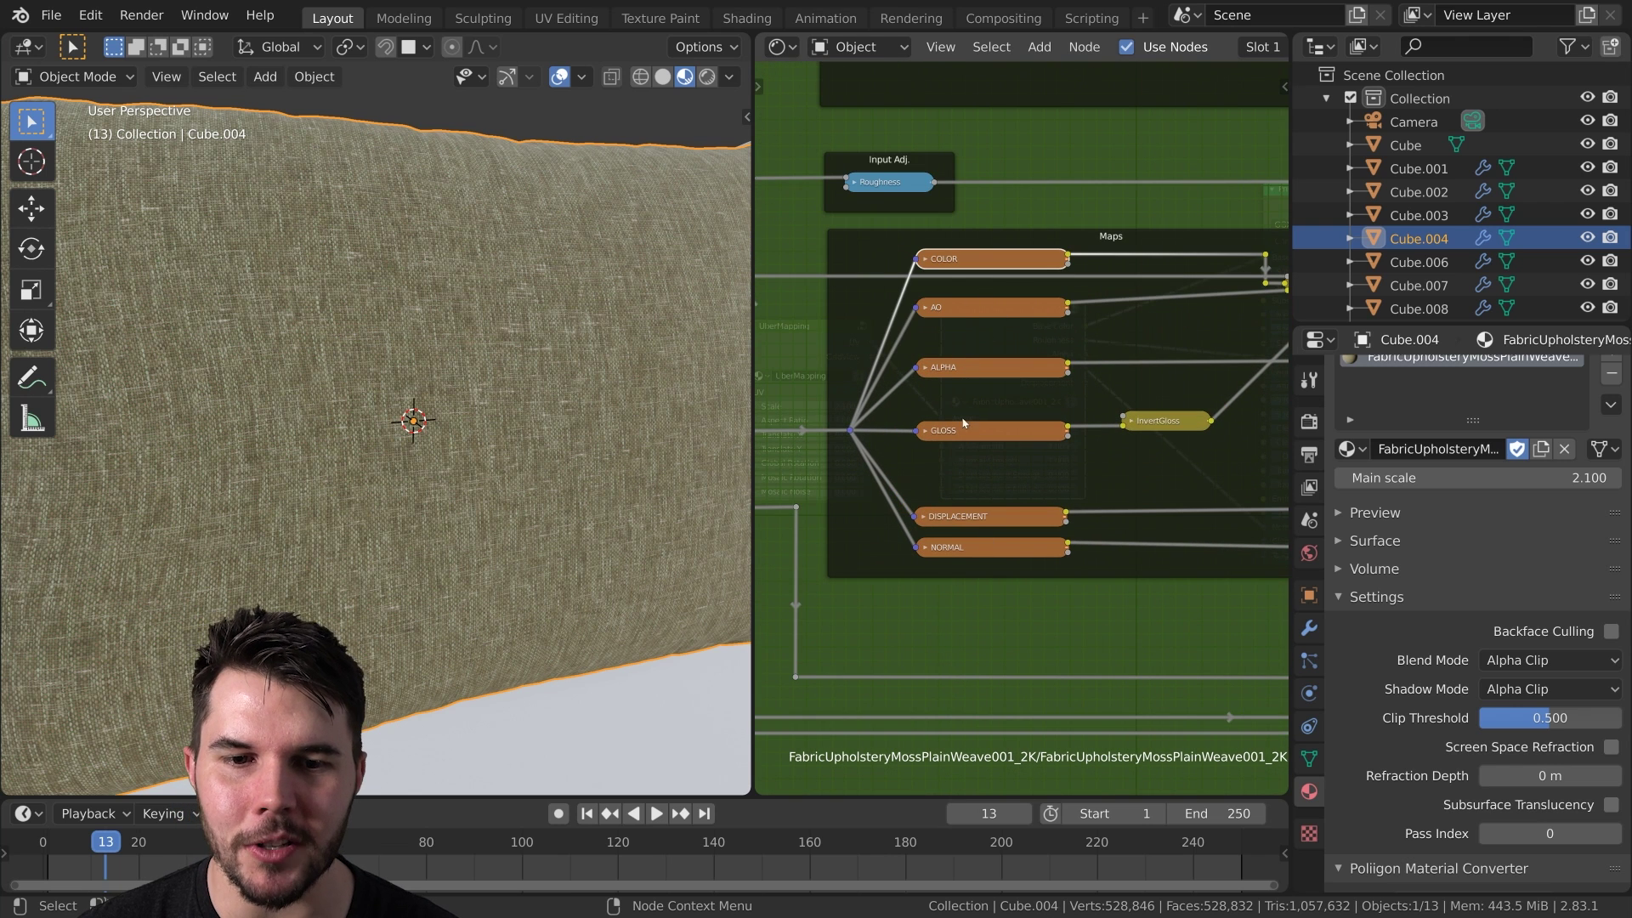
pyautogui.scroll(3, 961, 321)
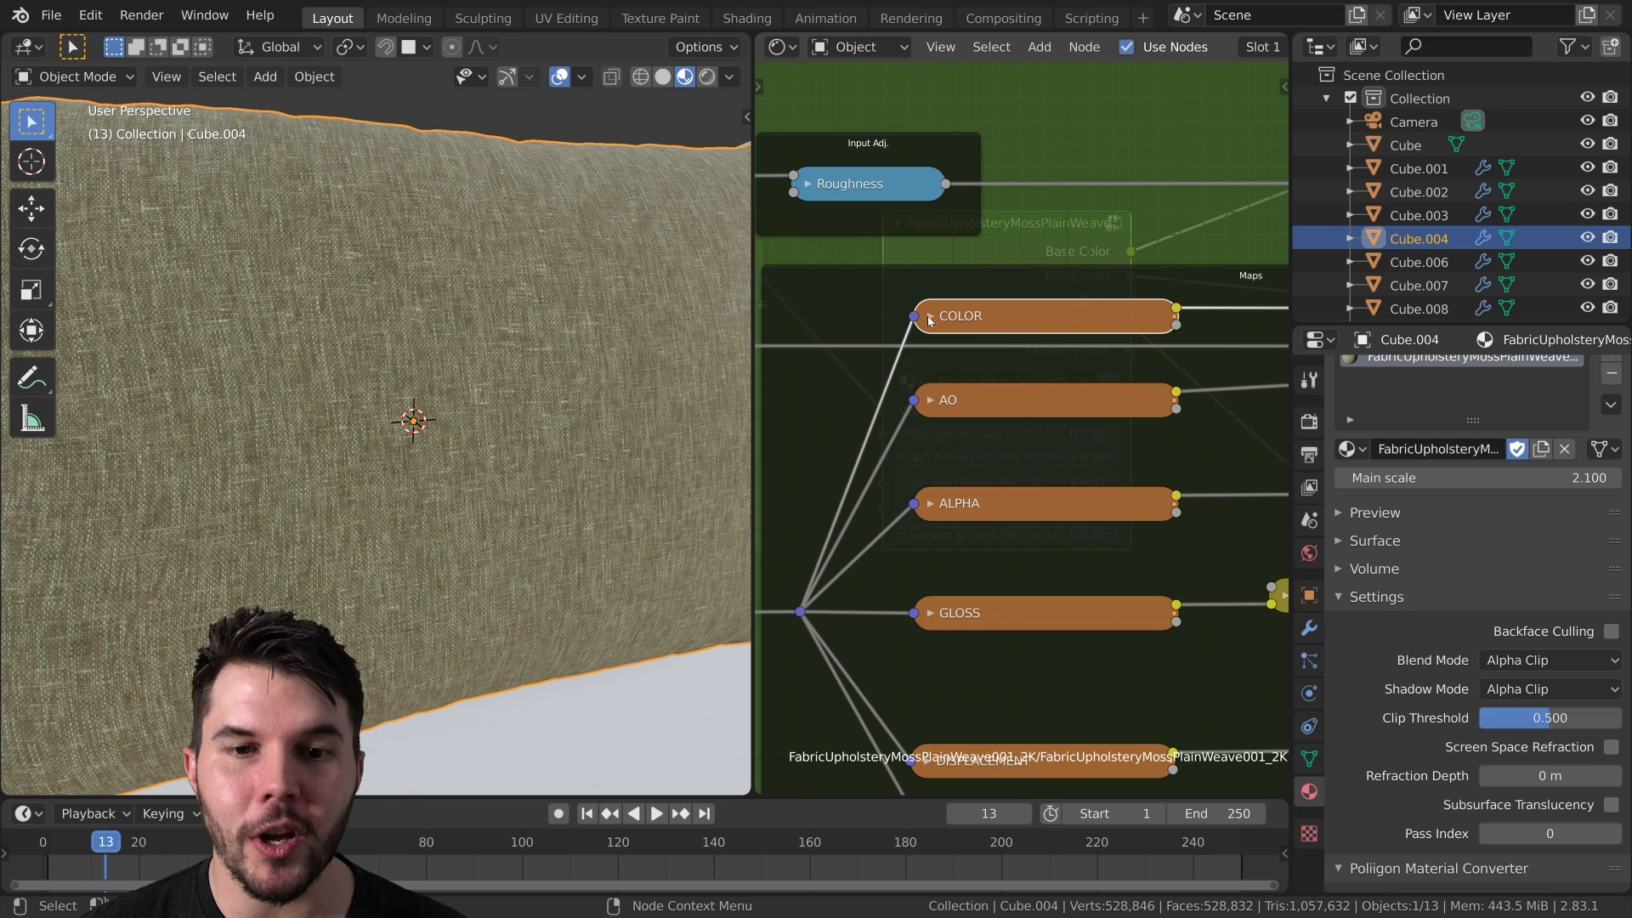
pyautogui.click(930, 317)
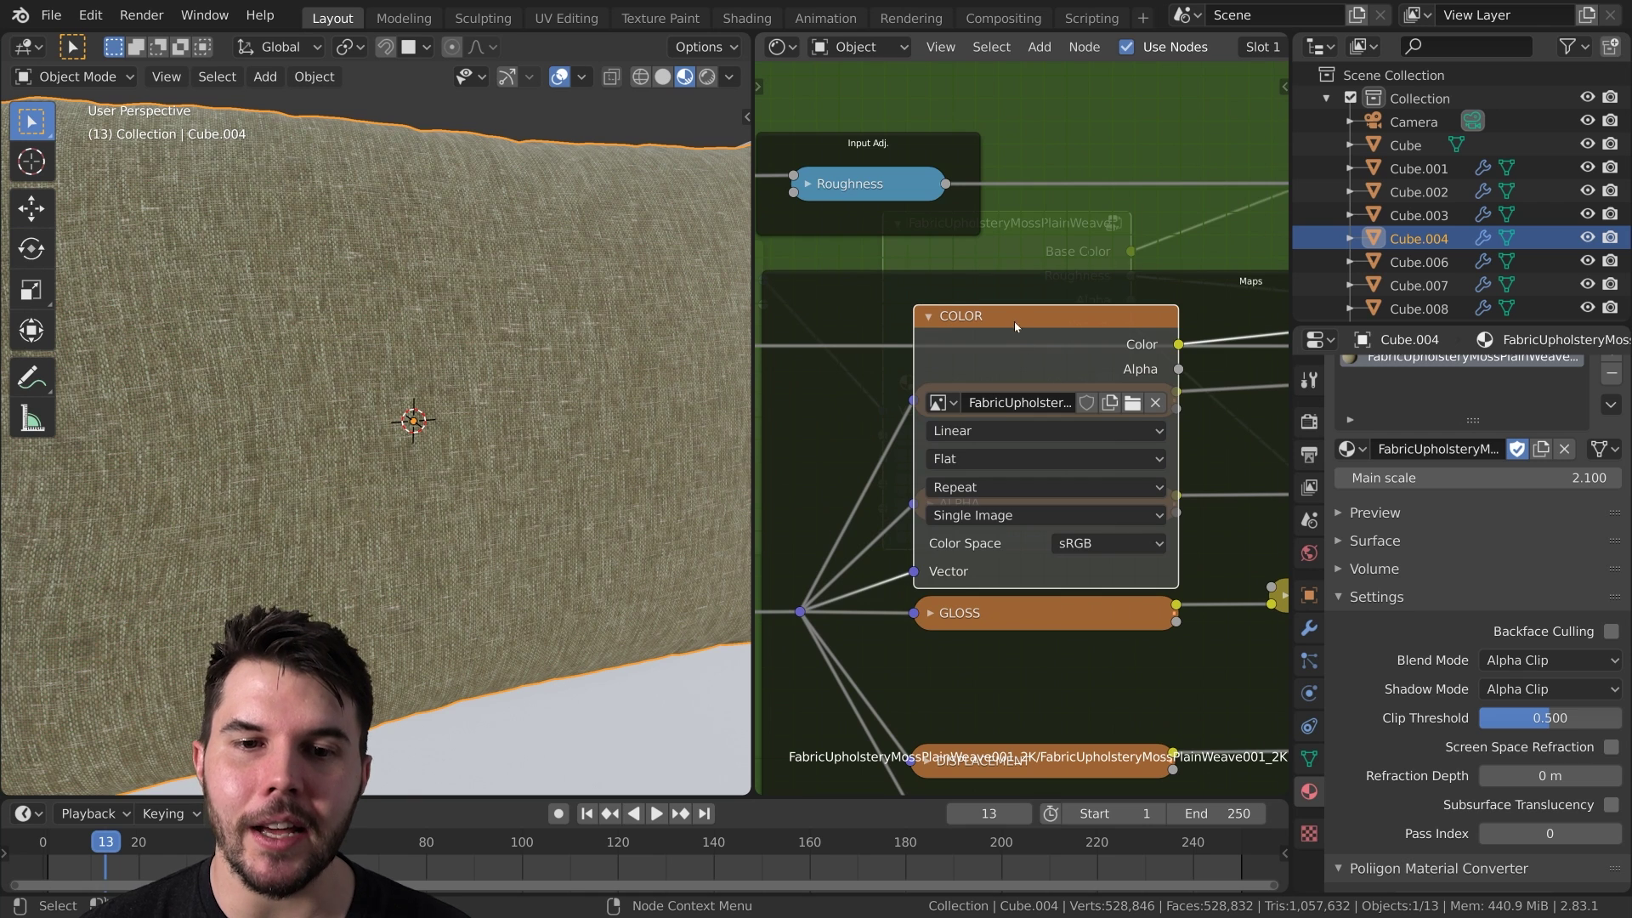
# - Replace the COLOR node's image with FabricUpholsteryMossPlainWeave001_COL_VAR3_2K.jpg from the REGULAR\2K texture folder
pyautogui.click(1132, 403)
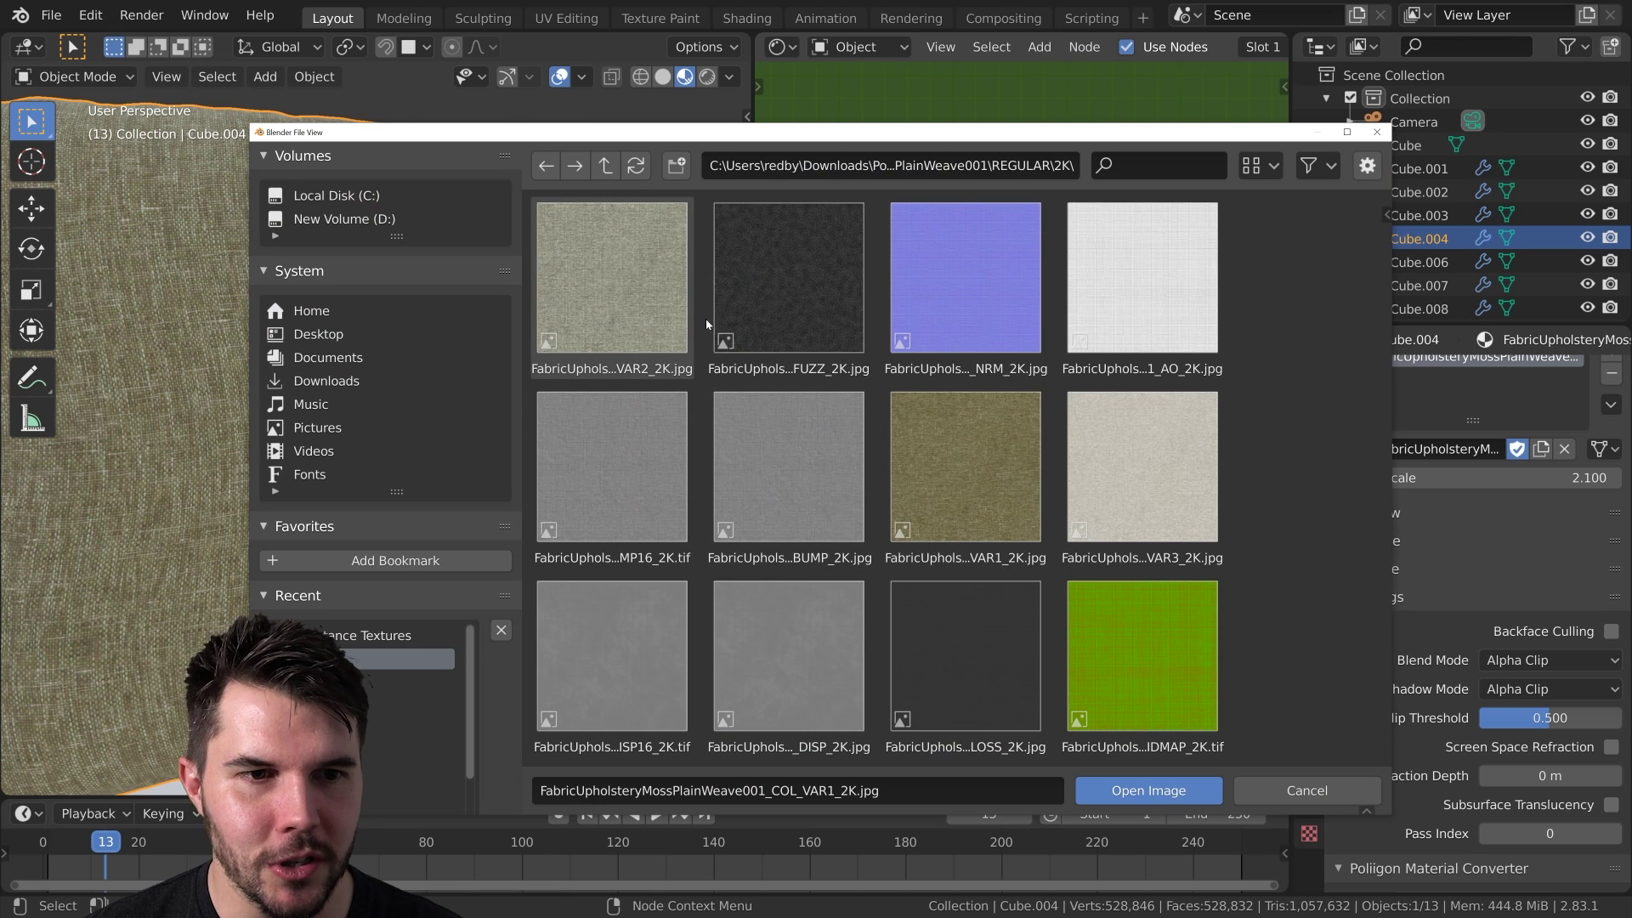
pyautogui.click(1189, 472)
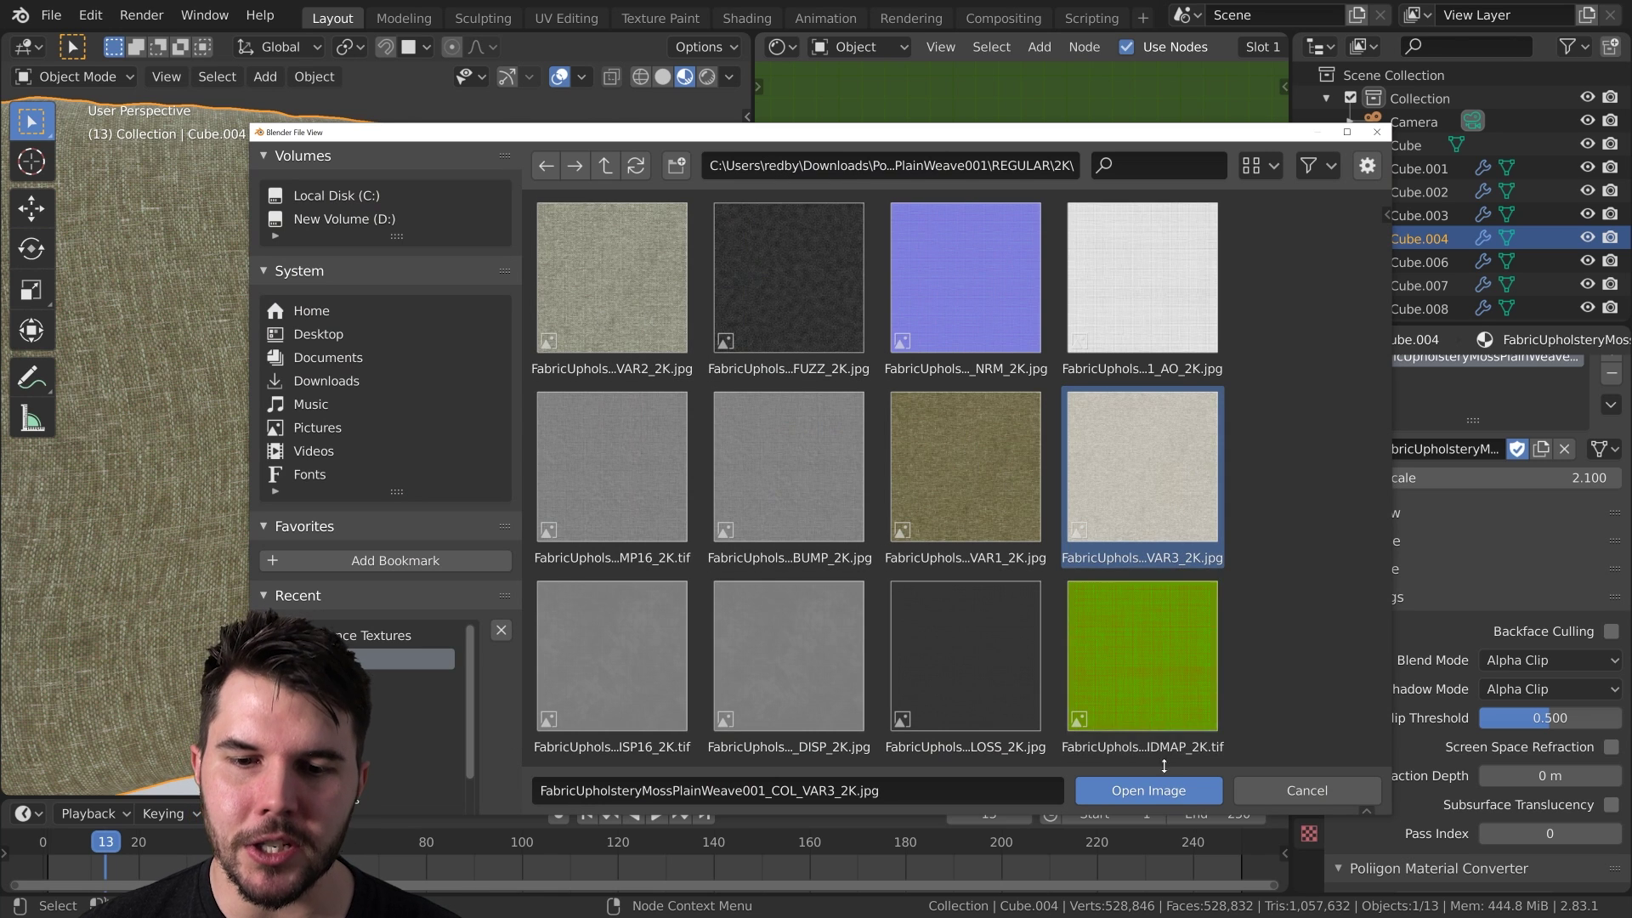
pyautogui.scroll(-3, 1160, 655)
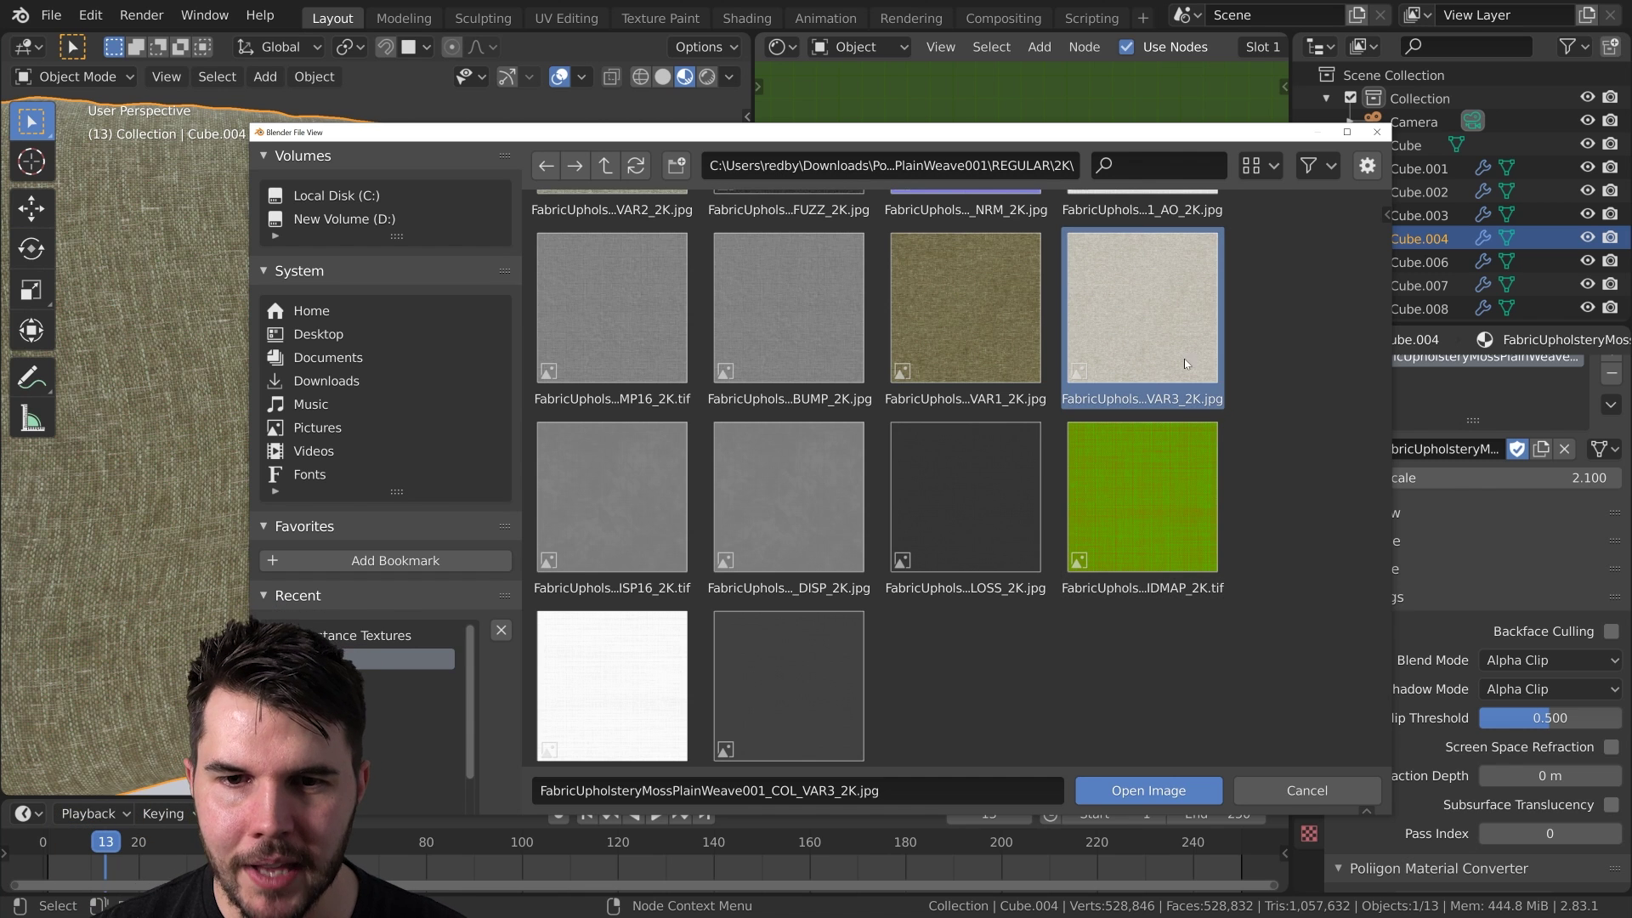
pyautogui.scroll(3, 1124, 385)
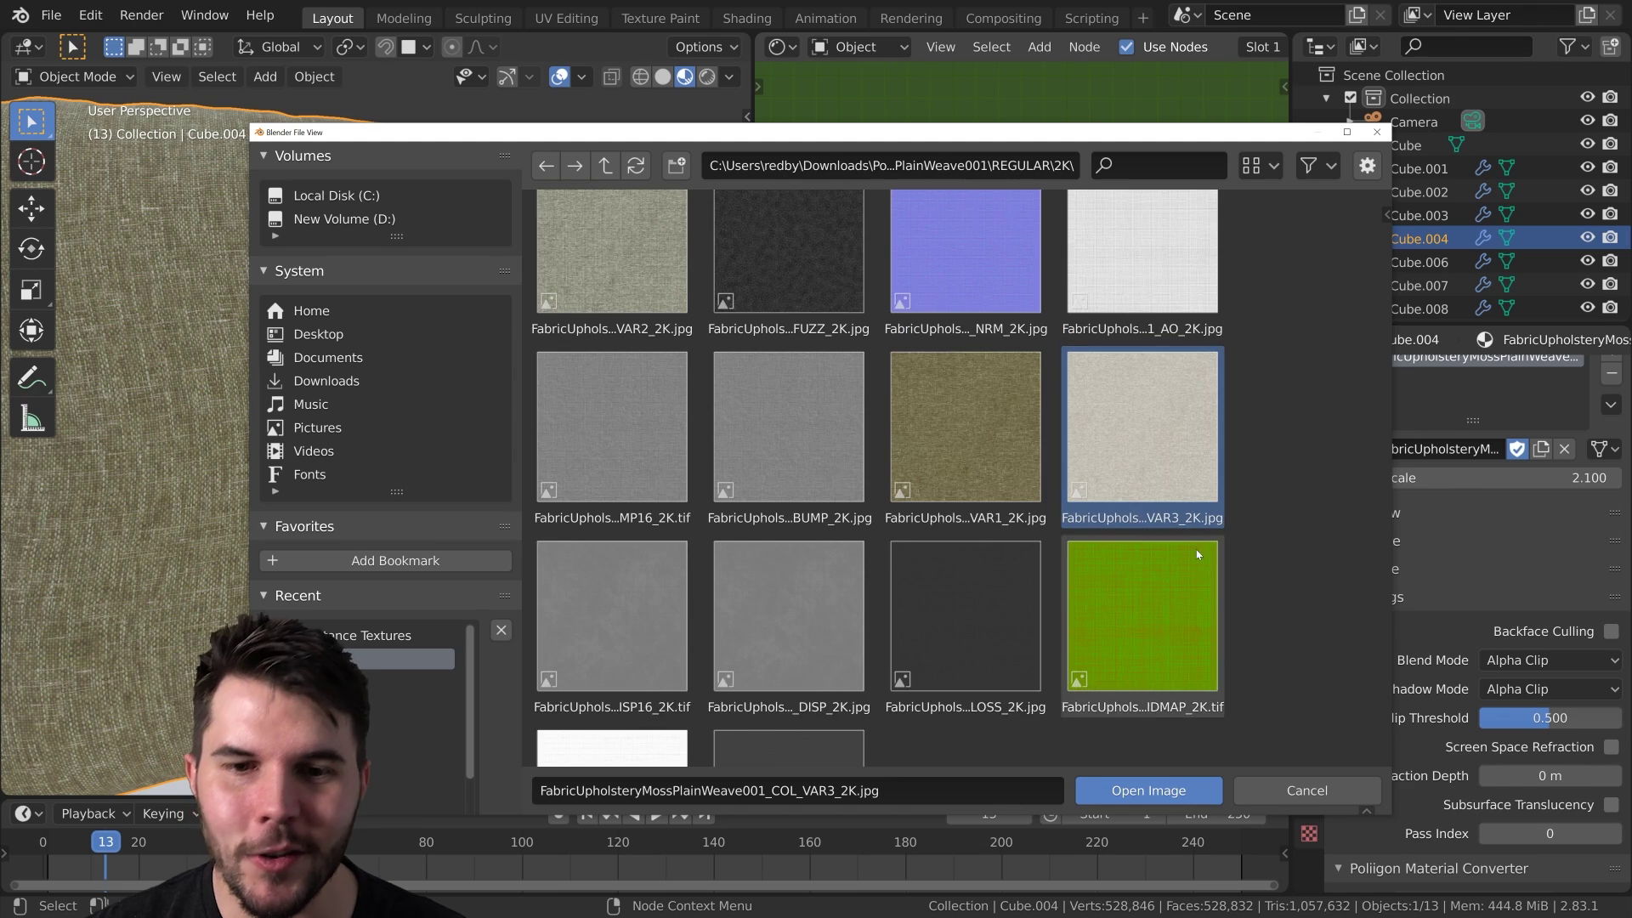
pyautogui.click(1173, 787)
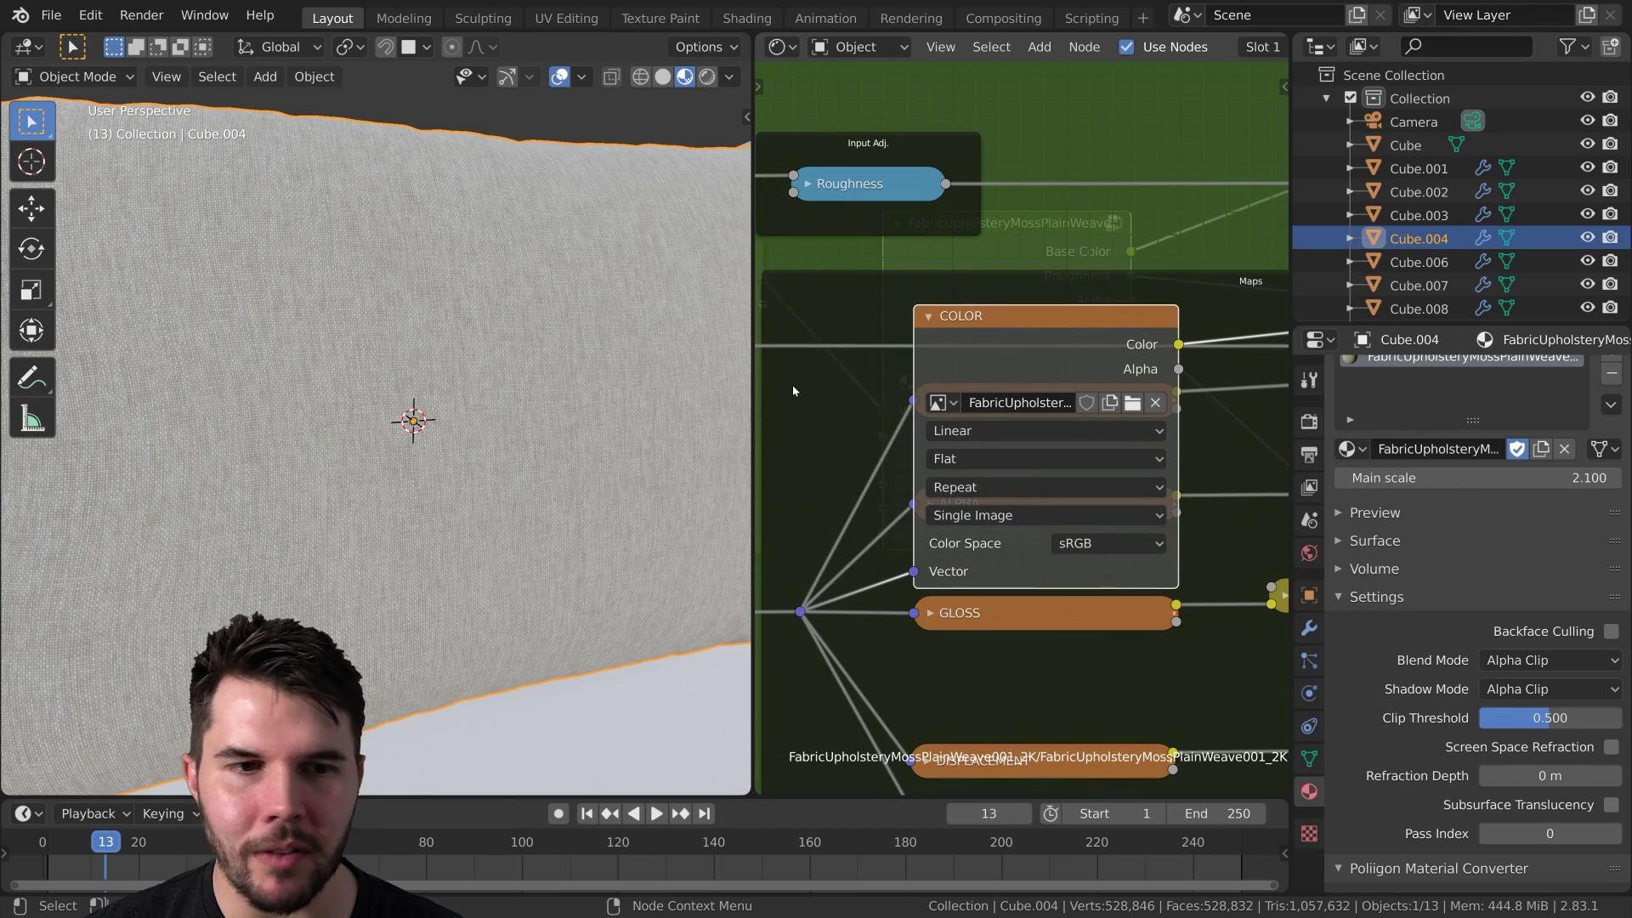
# - Leave the moss plain weave node group and set the UberMapping node's Scale to 1.020
pyautogui.moveTo(539, 415); pyautogui.dragTo(532, 415, button='middle')
pyautogui.scroll(-5, 532, 415)
pyautogui.scroll(-1, 541, 493)
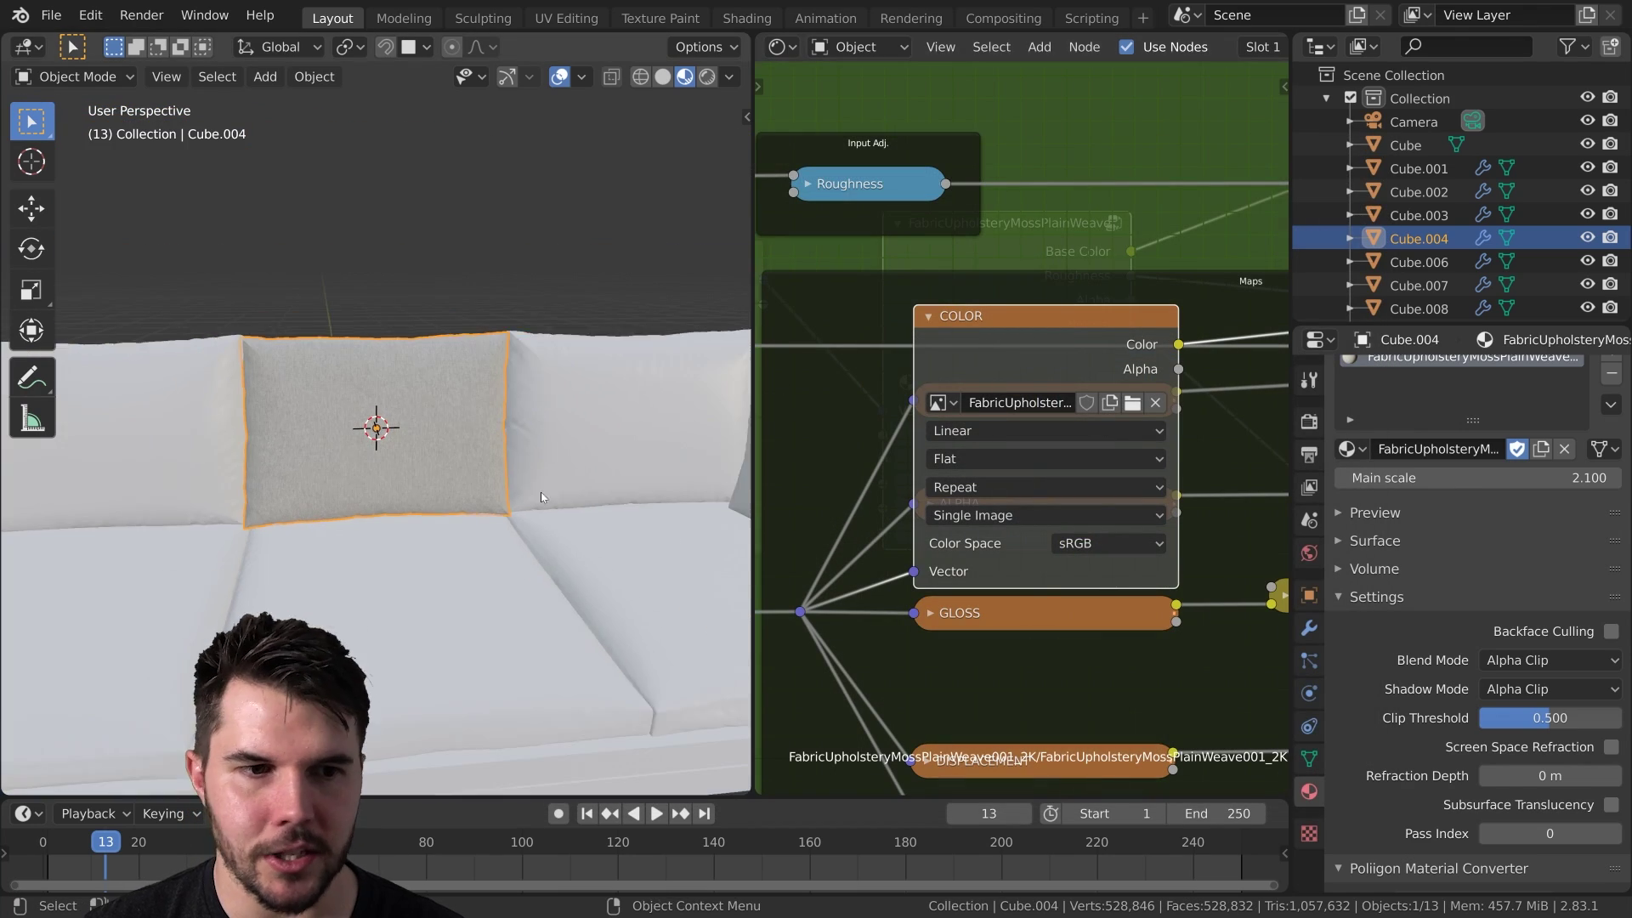
pyautogui.moveTo(540, 493); pyautogui.dragTo(617, 486, button='middle')
pyautogui.press('Tab')
pyautogui.scroll(-3, 1012, 452)
pyautogui.moveTo(1012, 451); pyautogui.dragTo(1232, 445, button='middle')
pyautogui.scroll(1, 1016, 432)
pyautogui.scroll(6, 452, 433)
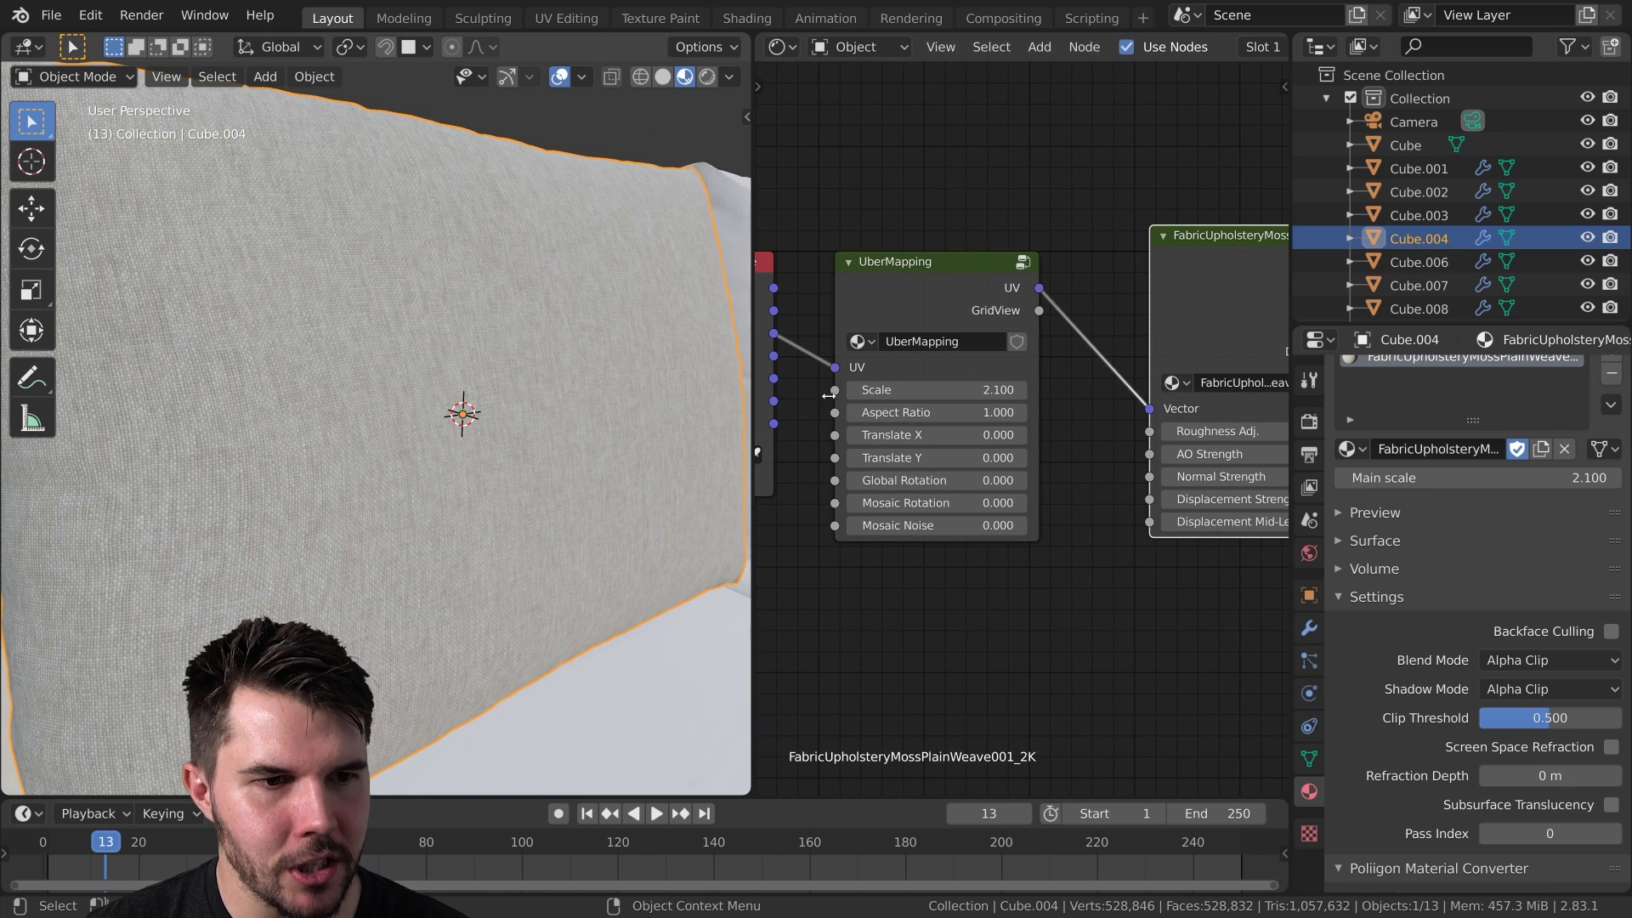
pyautogui.moveTo(937, 389)
pyautogui.keyDown('shift'); pyautogui.mouseDown()
pyautogui.moveTo(972, 389)
pyautogui.moveTo(828, 389)
pyautogui.moveTo(945, 390)
pyautogui.mouseUp(); pyautogui.keyUp('shift')
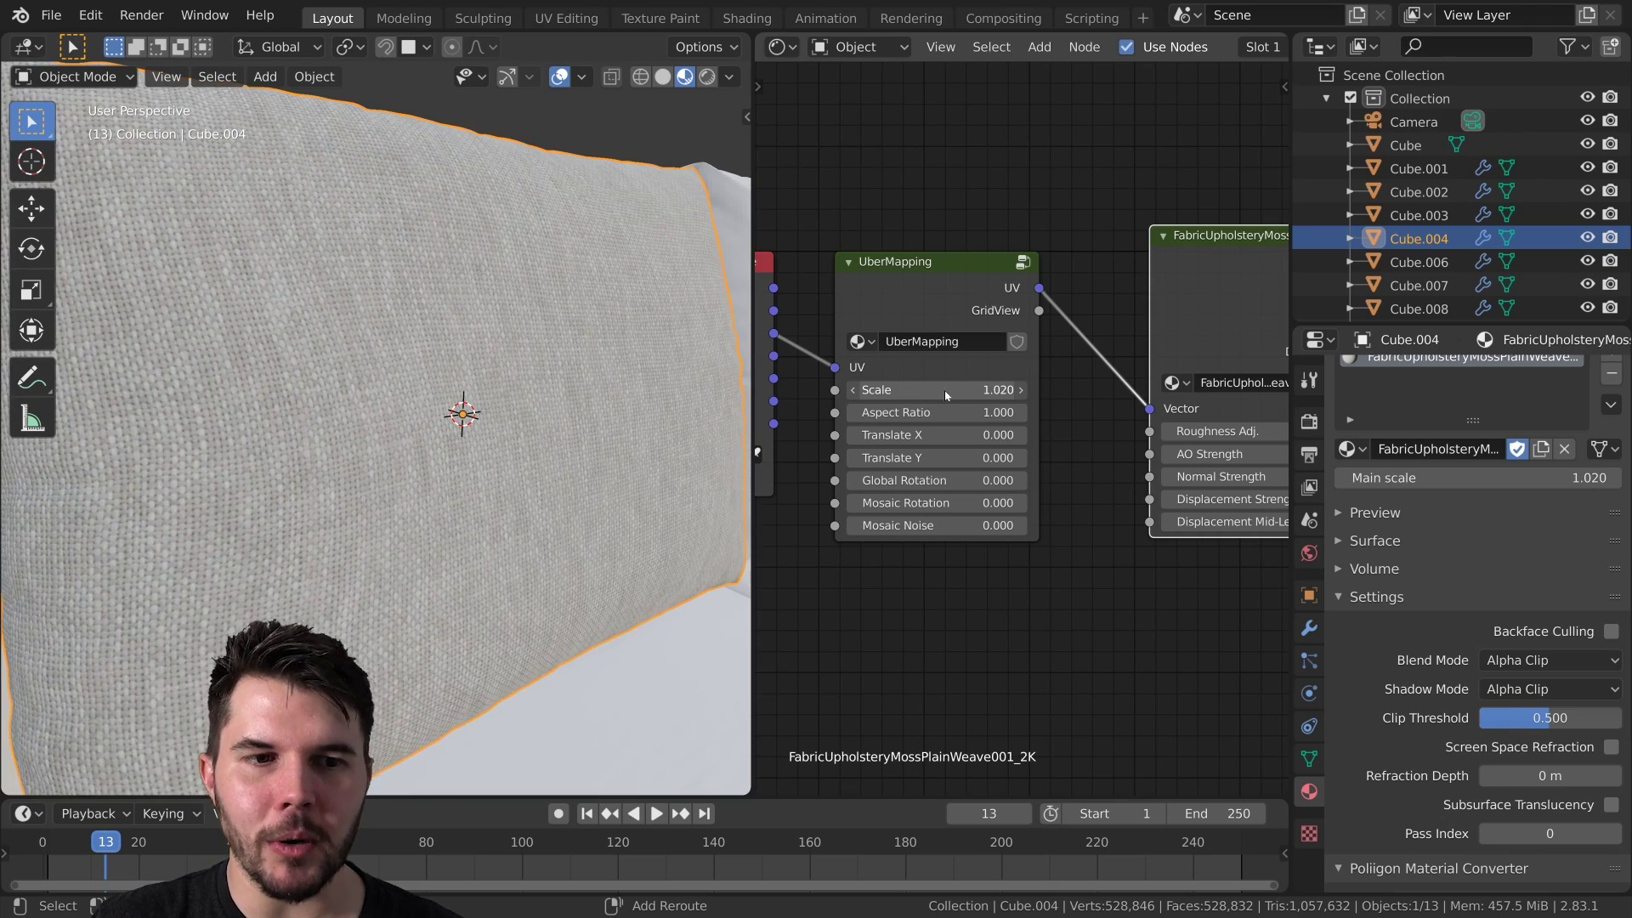
# - Link the textured centre back cushion's material to all the other back, seat and side cushions of the sofa
pyautogui.scroll(-5, 556, 396)
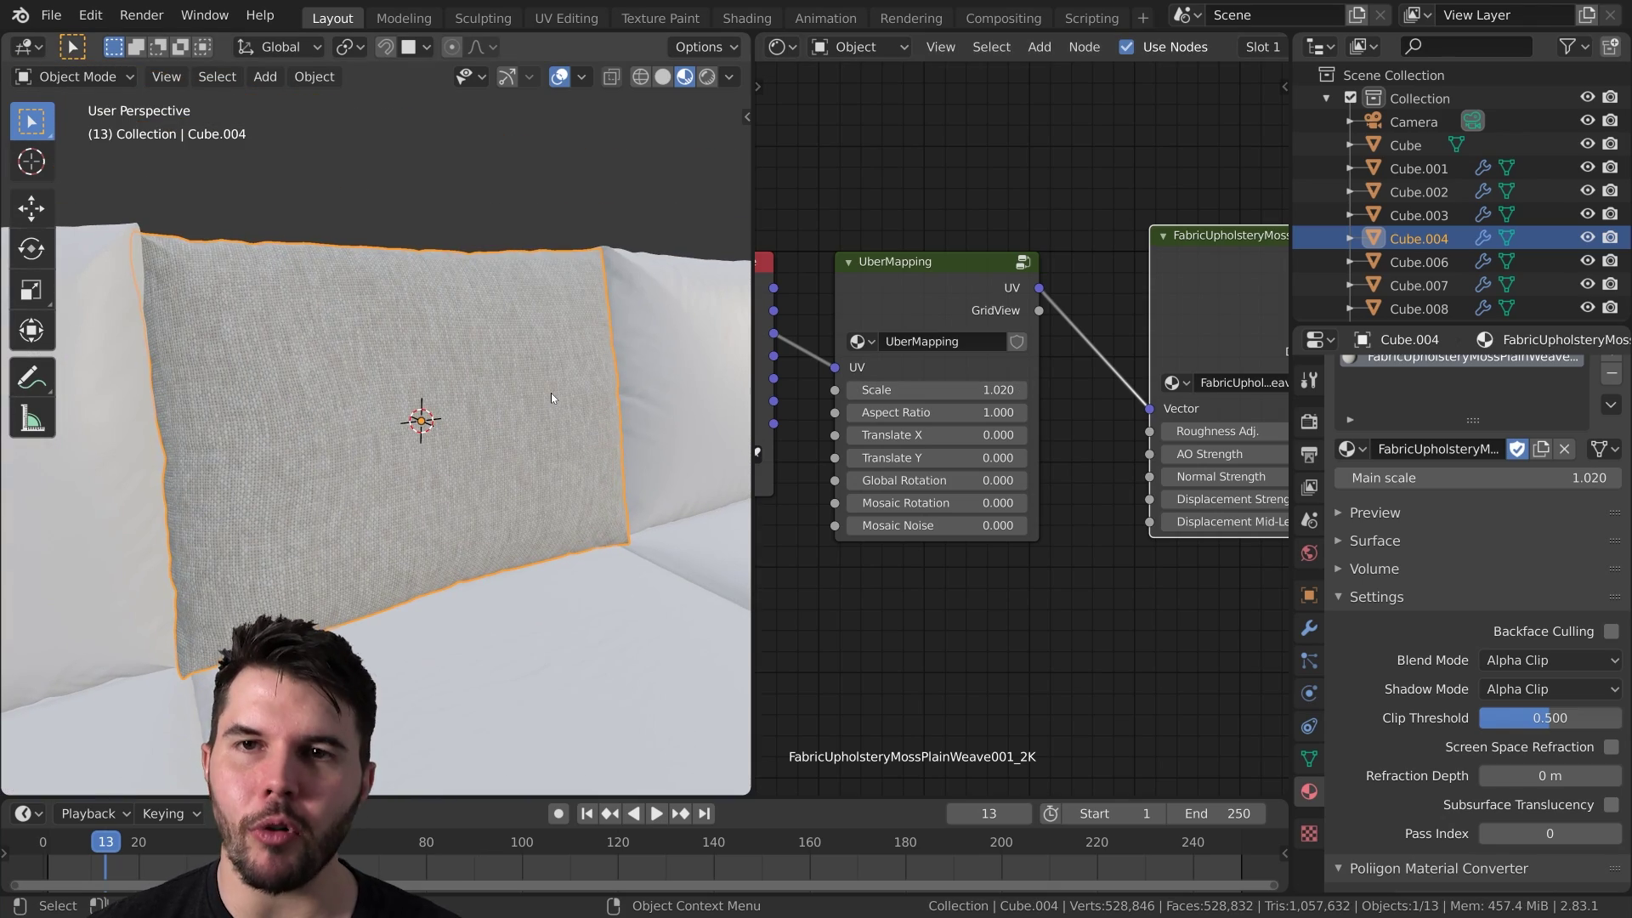
pyautogui.scroll(-4, 524, 380)
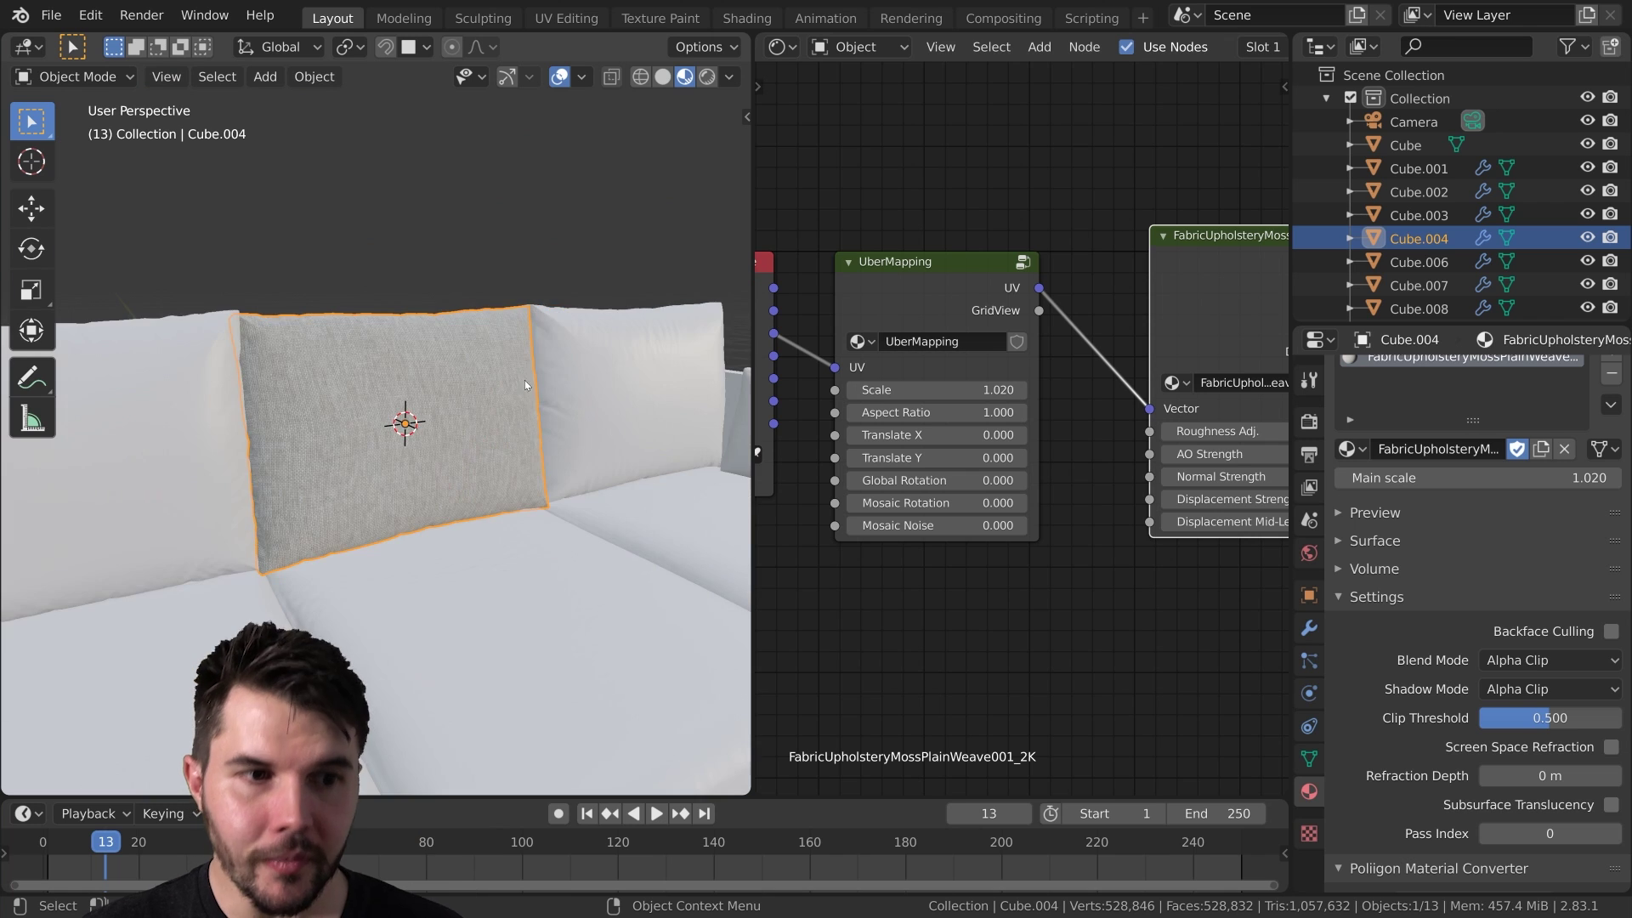
pyautogui.scroll(-3, 508, 468)
pyautogui.moveTo(508, 469); pyautogui.dragTo(458, 402, button='middle')
pyautogui.scroll(2, 327, 474)
pyautogui.scroll(1, 457, 401)
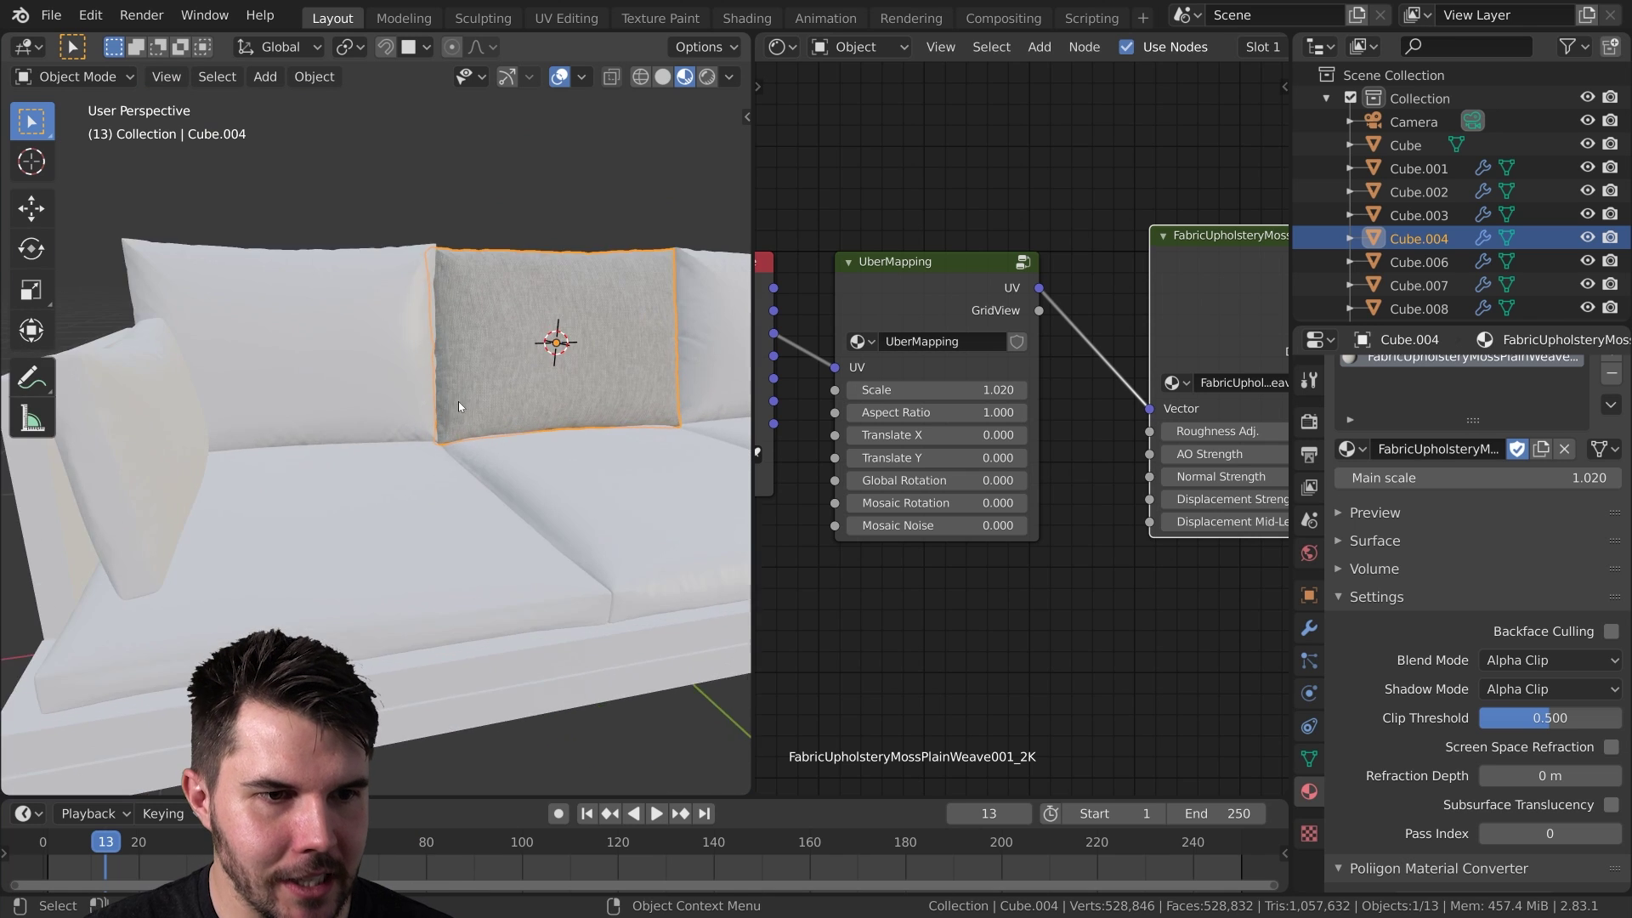
pyautogui.scroll(-1, 247, 473)
pyautogui.moveTo(246, 476); pyautogui.dragTo(314, 399, button='middle')
pyautogui.keyDown('shift'); pyautogui.click(319, 378); pyautogui.keyUp('shift')
pyautogui.keyDown('shift'); pyautogui.click(263, 476); pyautogui.keyUp('shift')
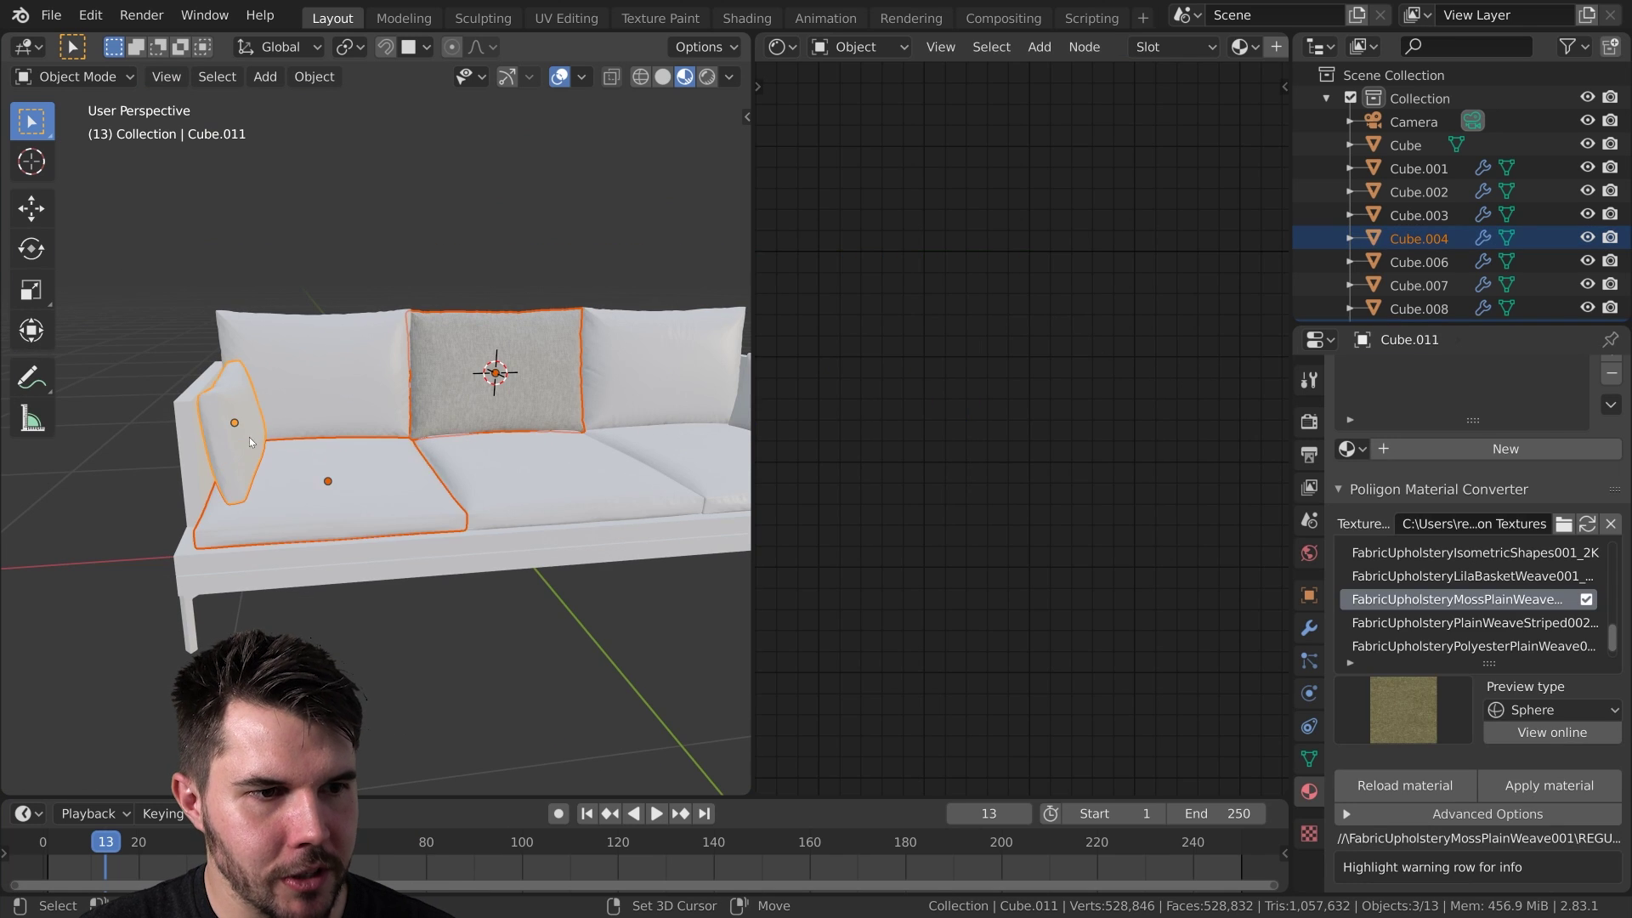
pyautogui.keyDown('shift'); pyautogui.click(242, 433); pyautogui.keyUp('shift')
pyautogui.keyDown('shift'); pyautogui.click(527, 455); pyautogui.keyUp('shift')
pyautogui.keyDown('shift'); pyautogui.click(656, 457); pyautogui.keyUp('shift')
pyautogui.keyDown('shift'); pyautogui.click(645, 402); pyautogui.keyUp('shift')
pyautogui.keyDown('shift'); pyautogui.moveTo(646, 401); pyautogui.dragTo(553, 398, button='middle'); pyautogui.keyUp('shift')
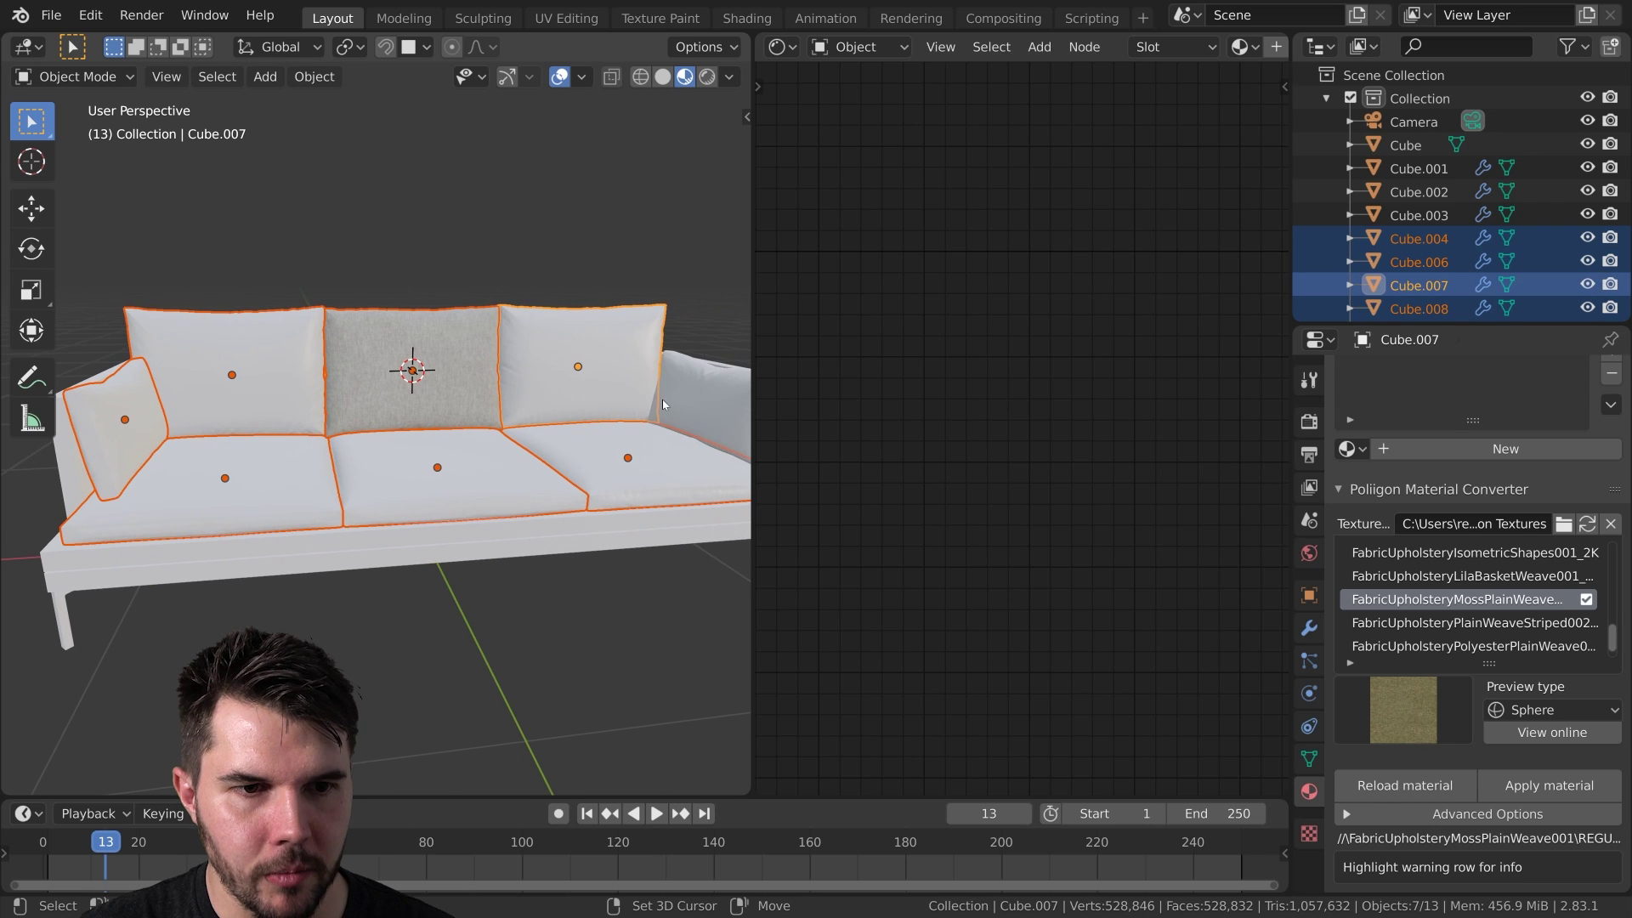
pyautogui.keyDown('shift'); pyautogui.click(671, 399); pyautogui.keyUp('shift')
pyautogui.keyDown('shift'); pyautogui.click(442, 374); pyautogui.keyUp('shift')
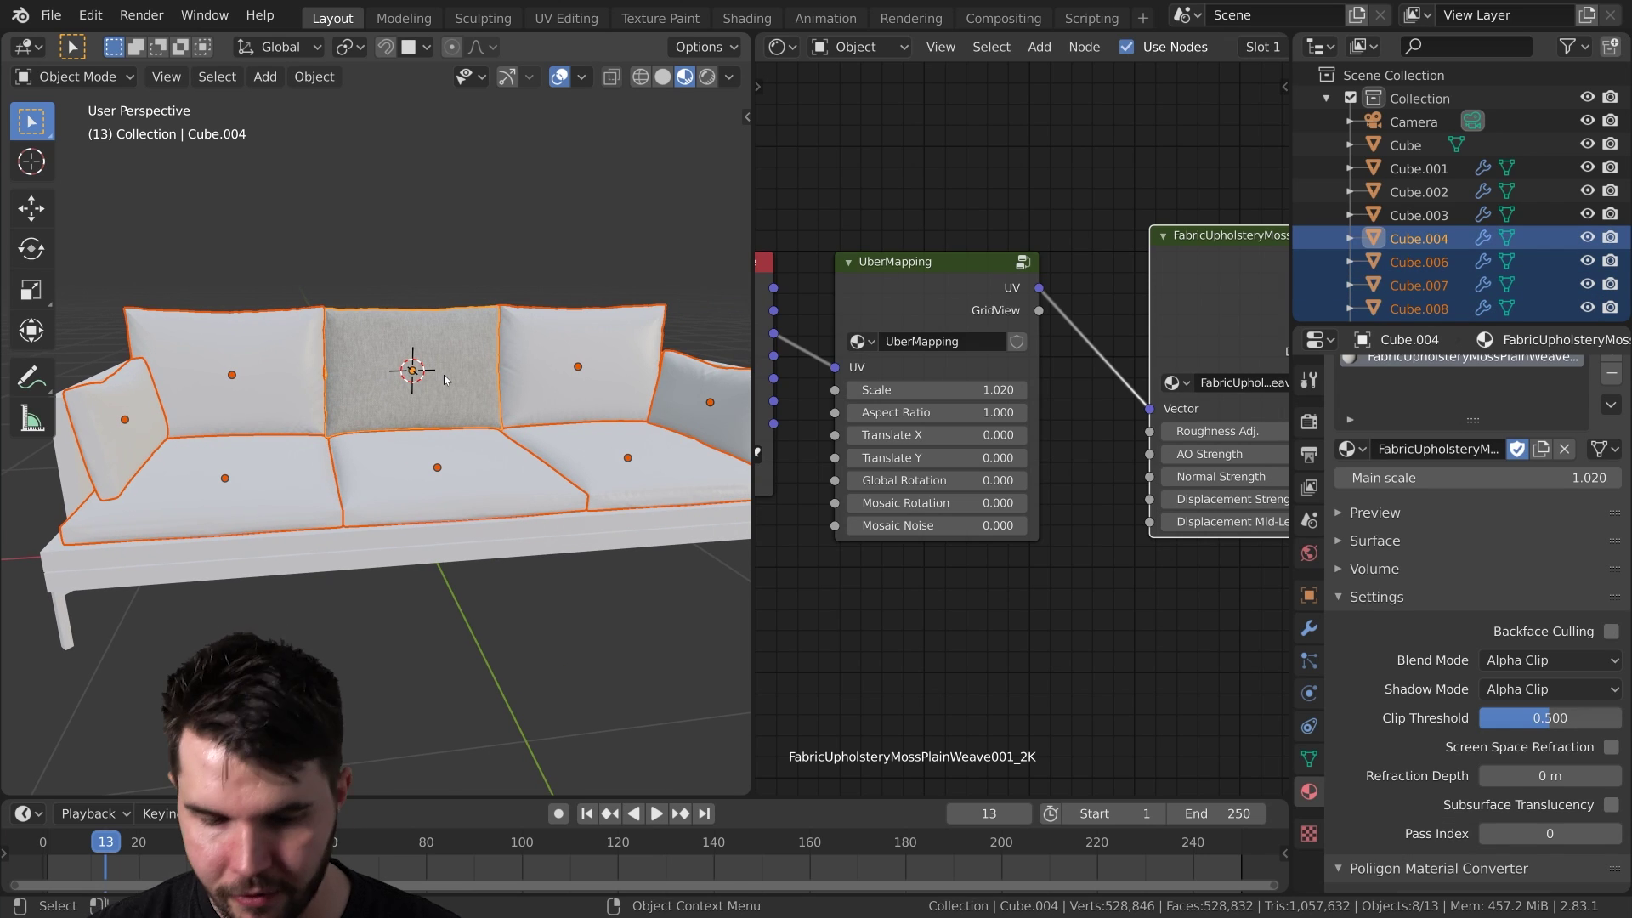
pyautogui.hotkey('ctrl', 'l')
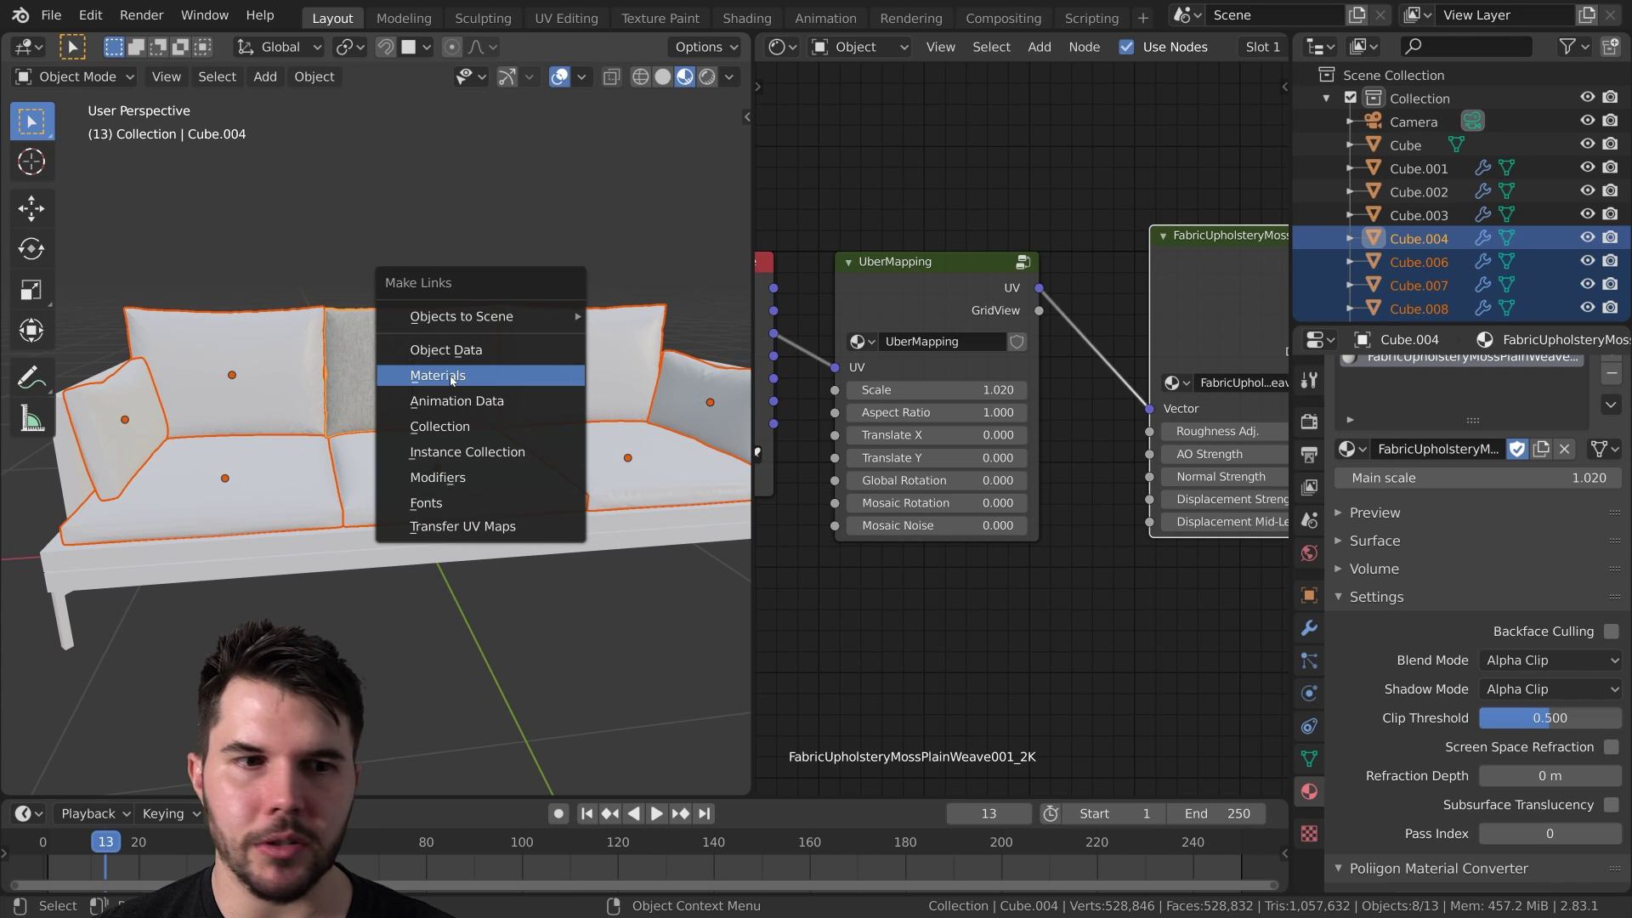
pyautogui.click(450, 375)
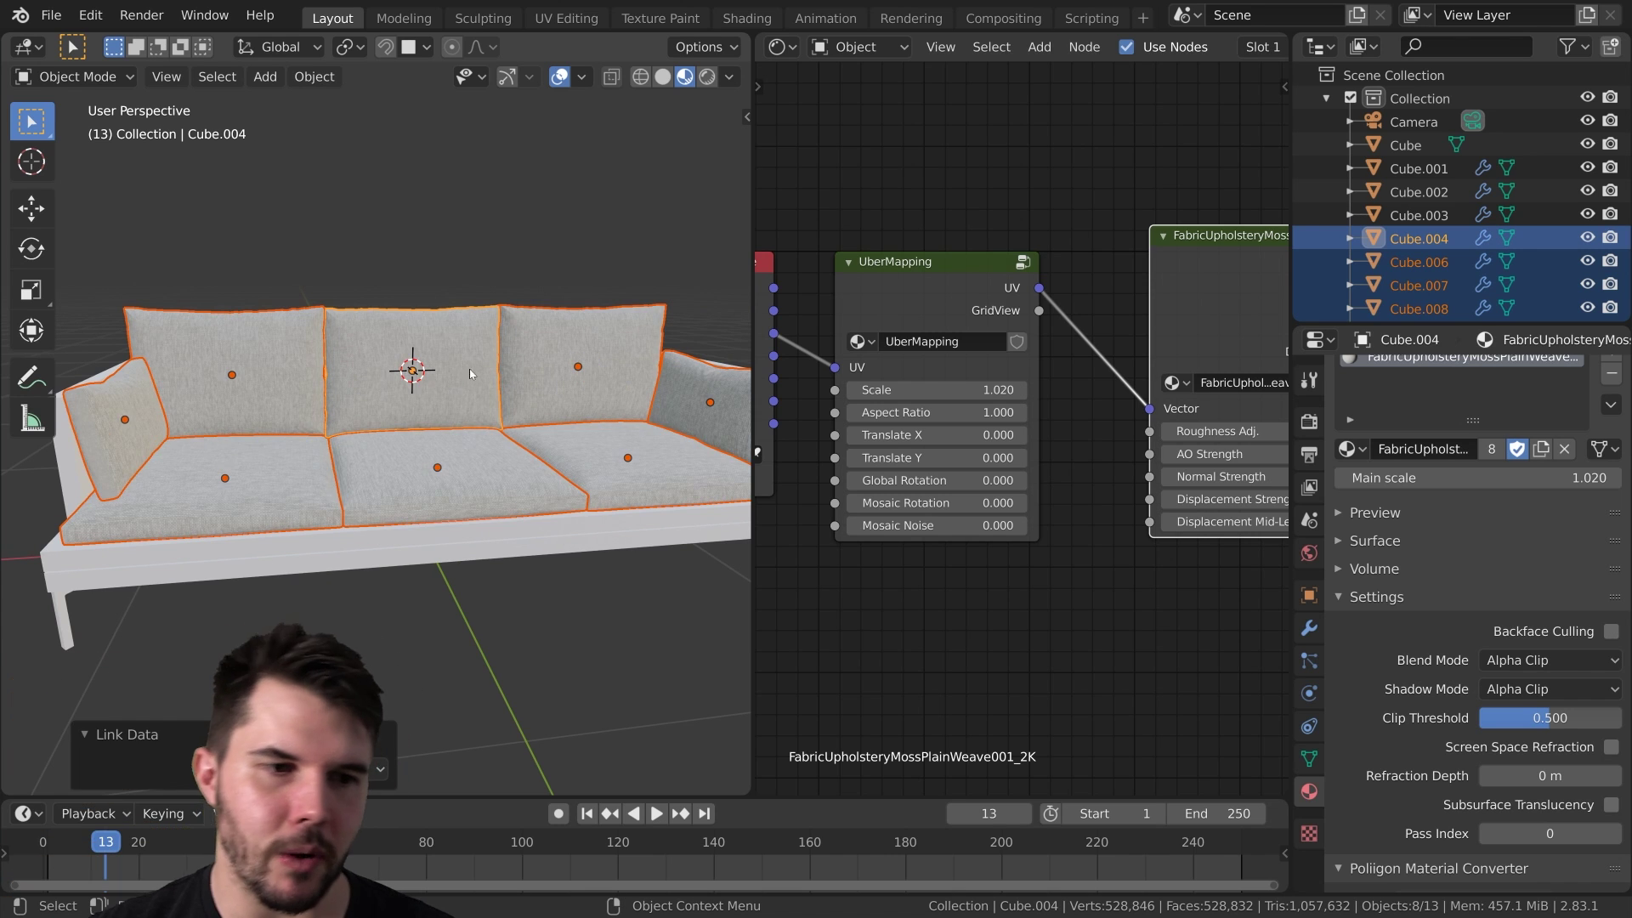
# - Deselect all objects and inspect the upholstery weave on the sofa's cushions from afar and up close
pyautogui.scroll(5, 473, 404)
pyautogui.hotkey('alt', 'a')
pyautogui.scroll(-5, 532, 406)
pyautogui.scroll(6, 523, 423)
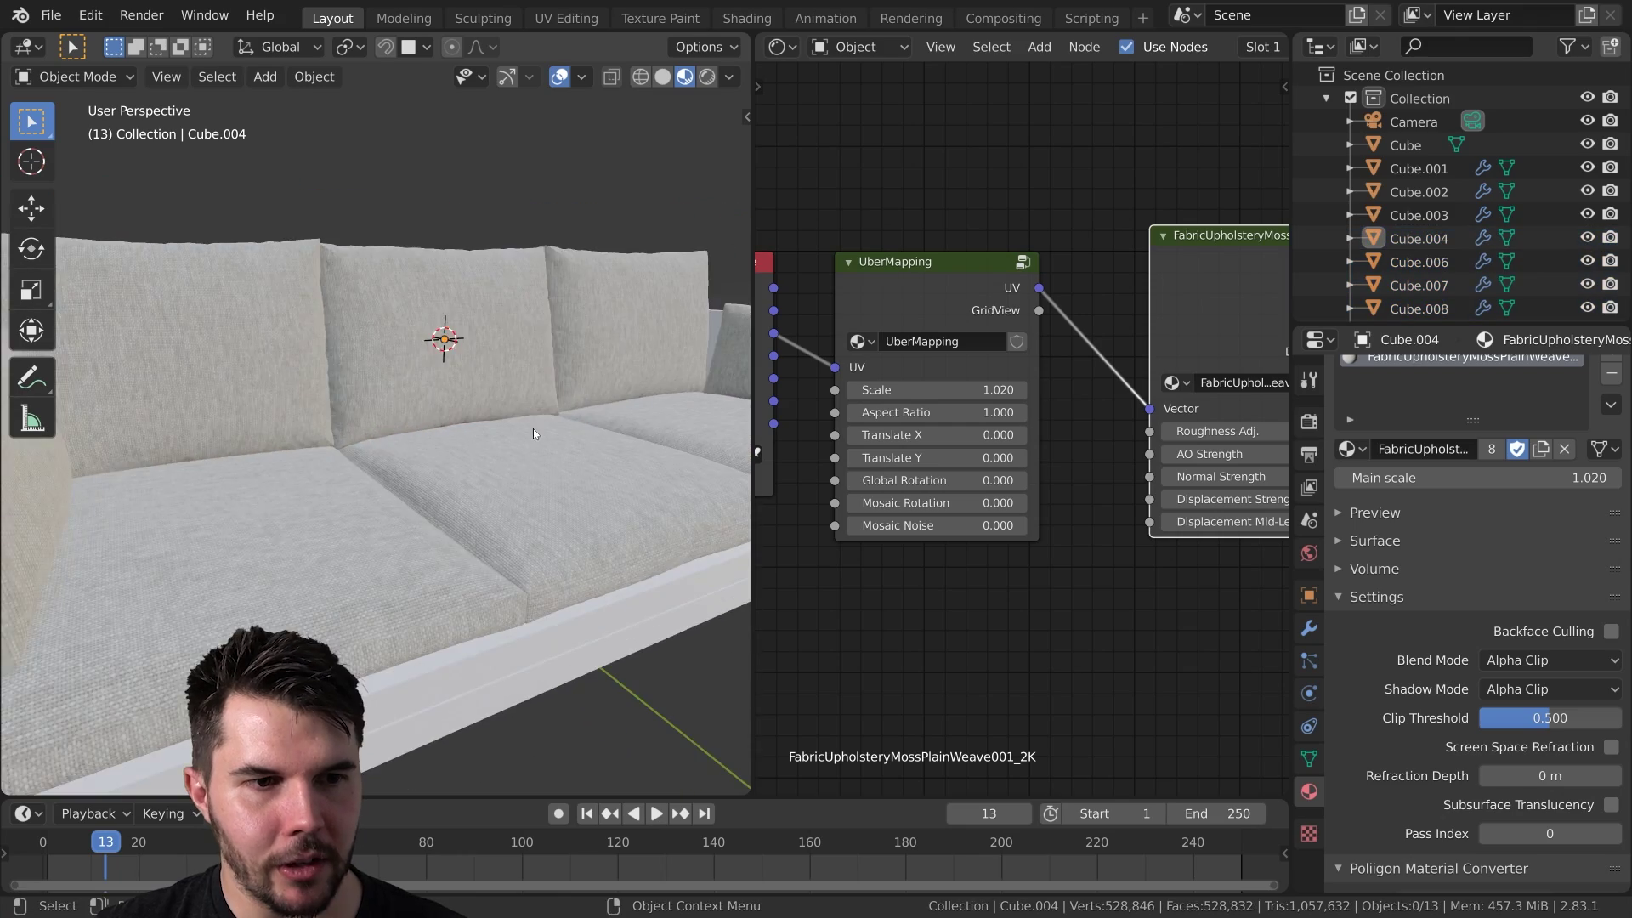
pyautogui.scroll(-2, 519, 417)
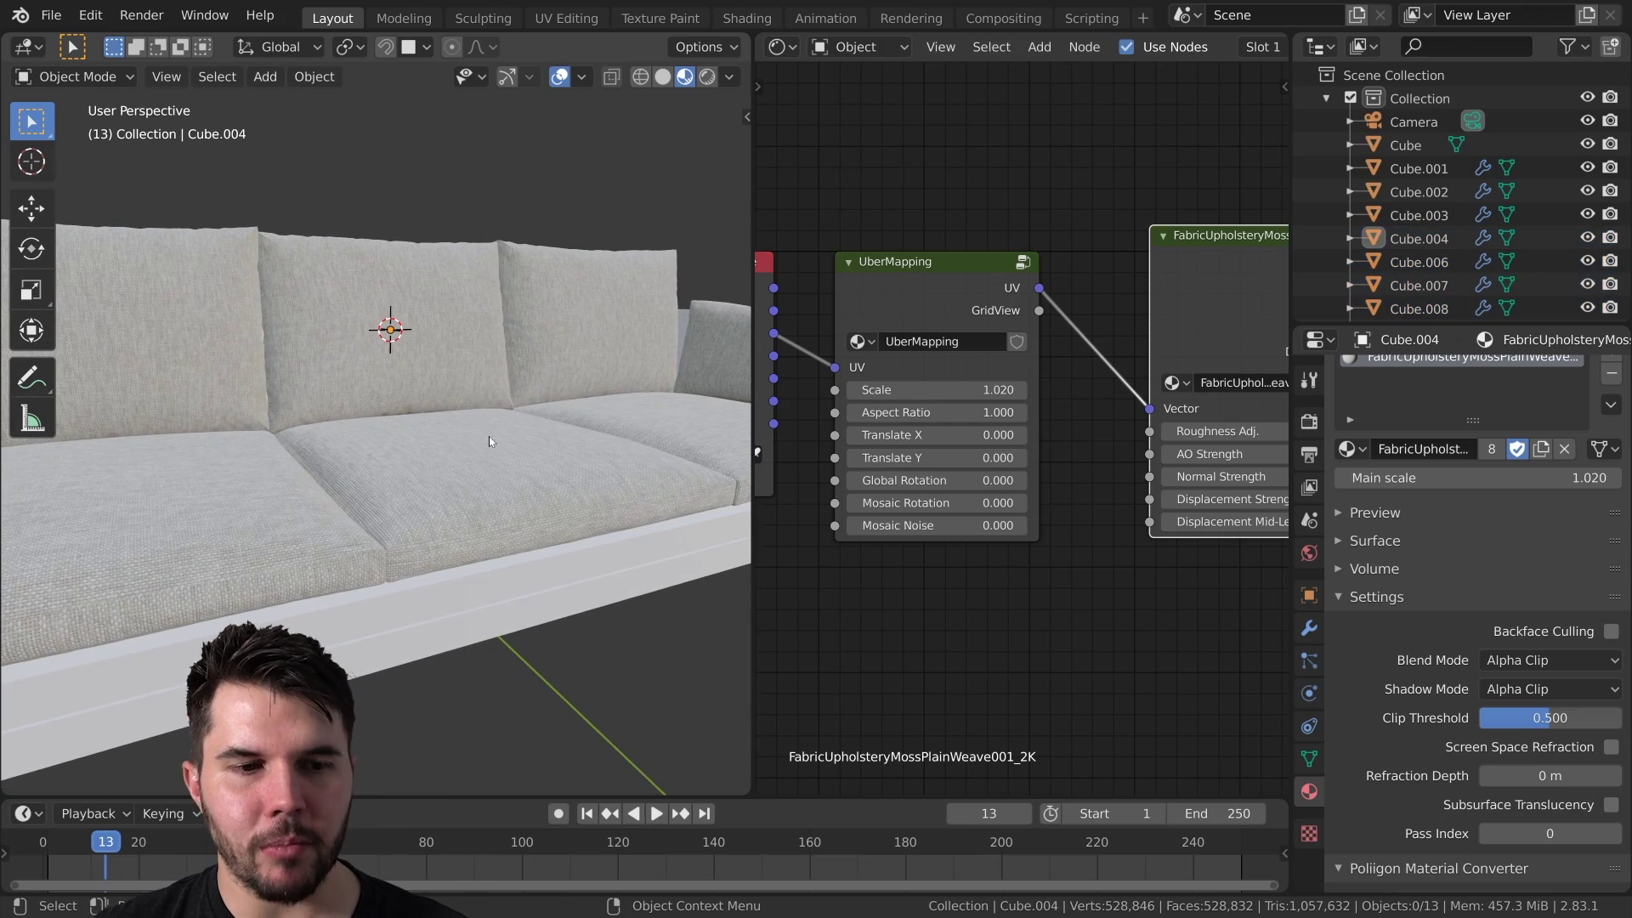
pyautogui.scroll(4, 441, 399)
pyautogui.scroll(5, 389, 354)
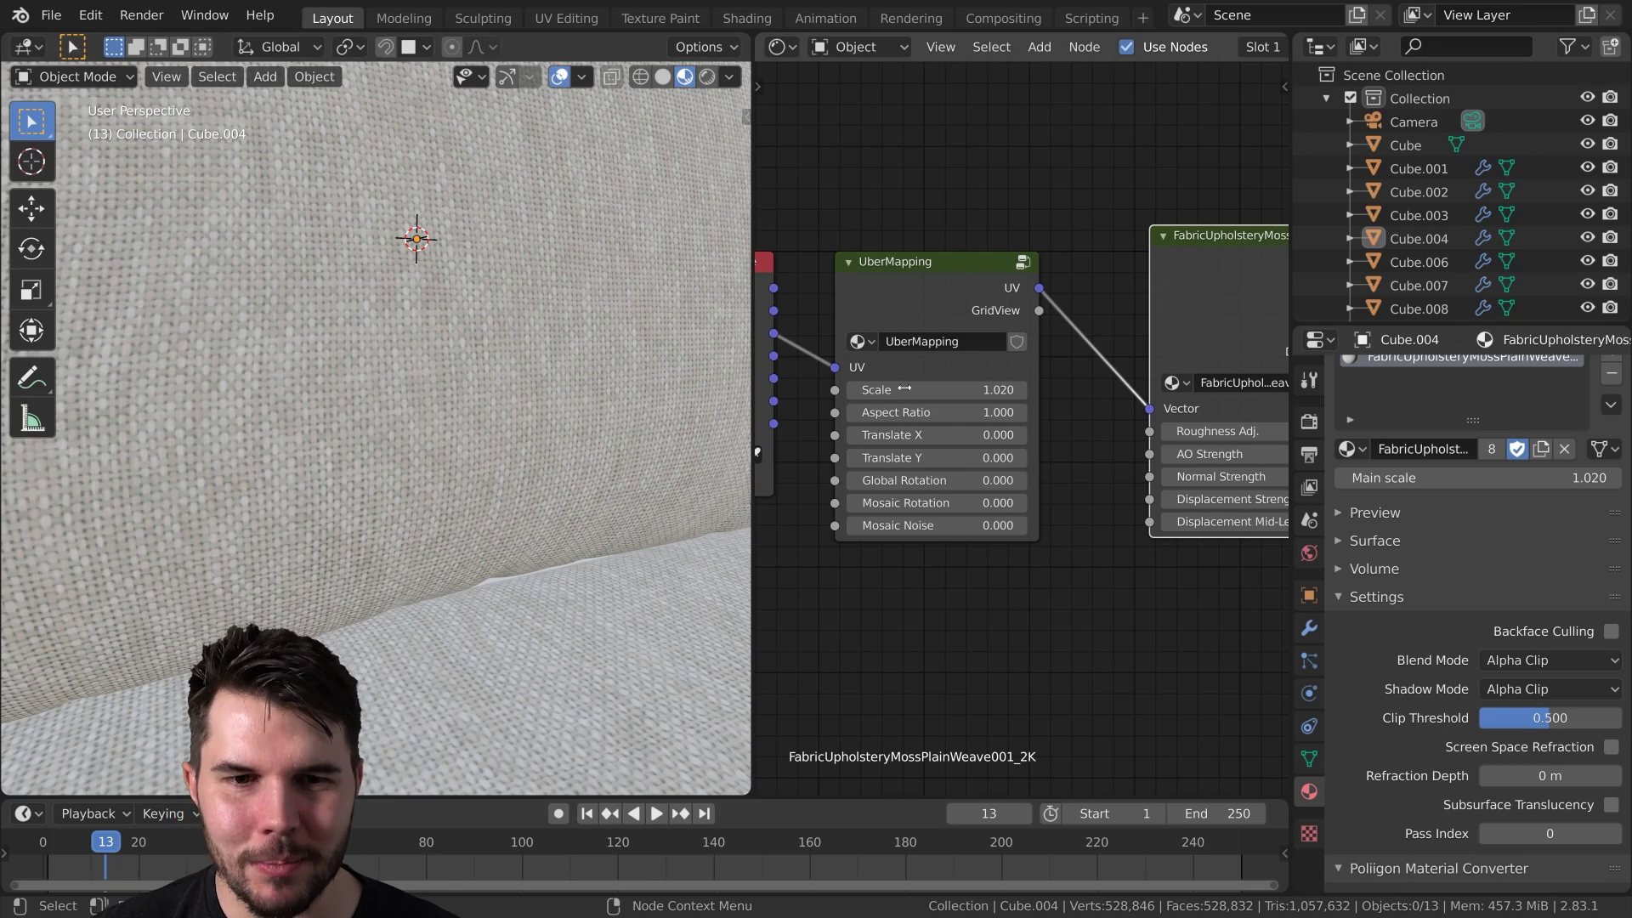
# - Try UberMapping Scale values of 2.050 and 3.020 and compare the weave density on the cushions
pyautogui.moveTo(903, 389); pyautogui.dragTo(989, 389)
pyautogui.scroll(-3, 593, 398)
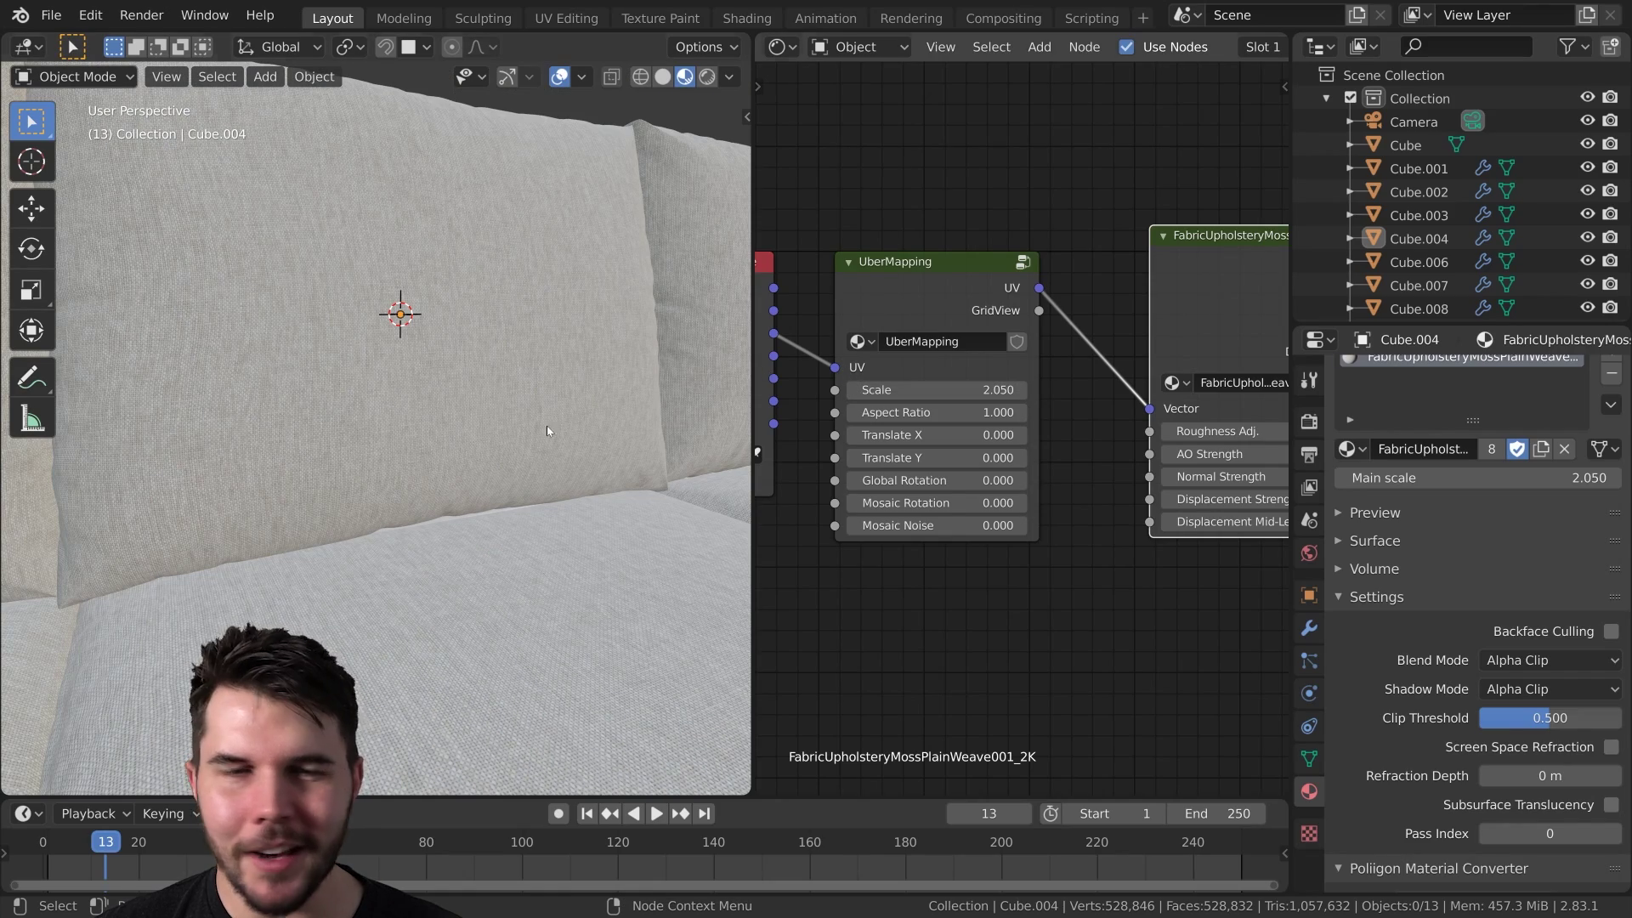
pyautogui.scroll(3, 548, 426)
pyautogui.keyDown('shift'); pyautogui.moveTo(929, 389); pyautogui.dragTo(1024, 389); pyautogui.keyUp('shift')
pyautogui.scroll(-2, 605, 364)
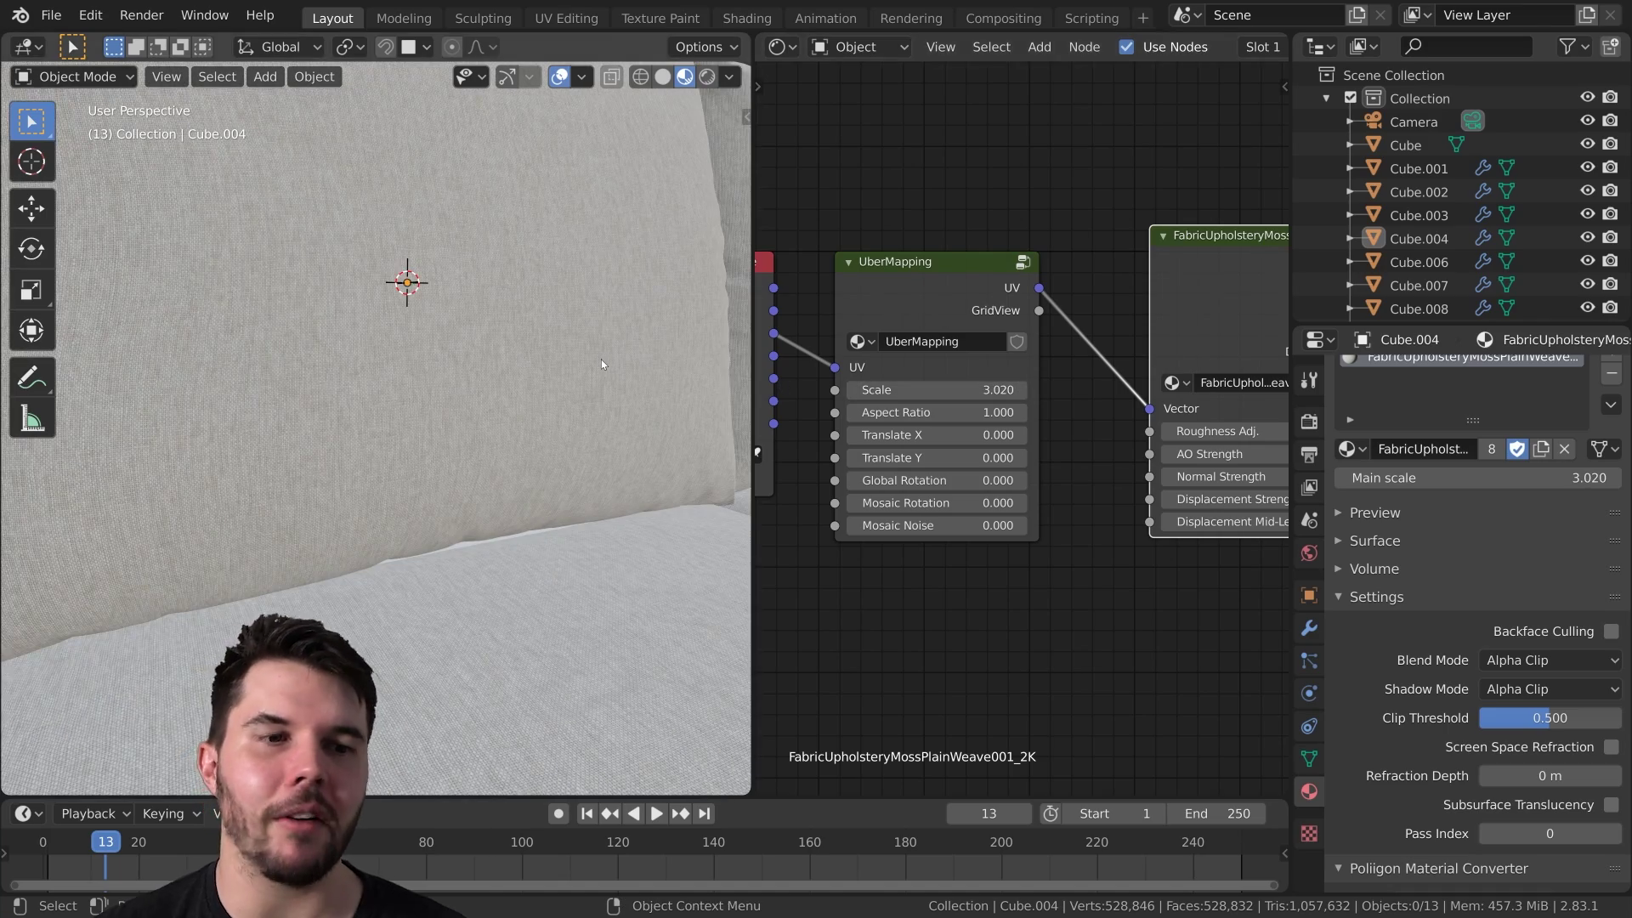
pyautogui.scroll(-2, 600, 359)
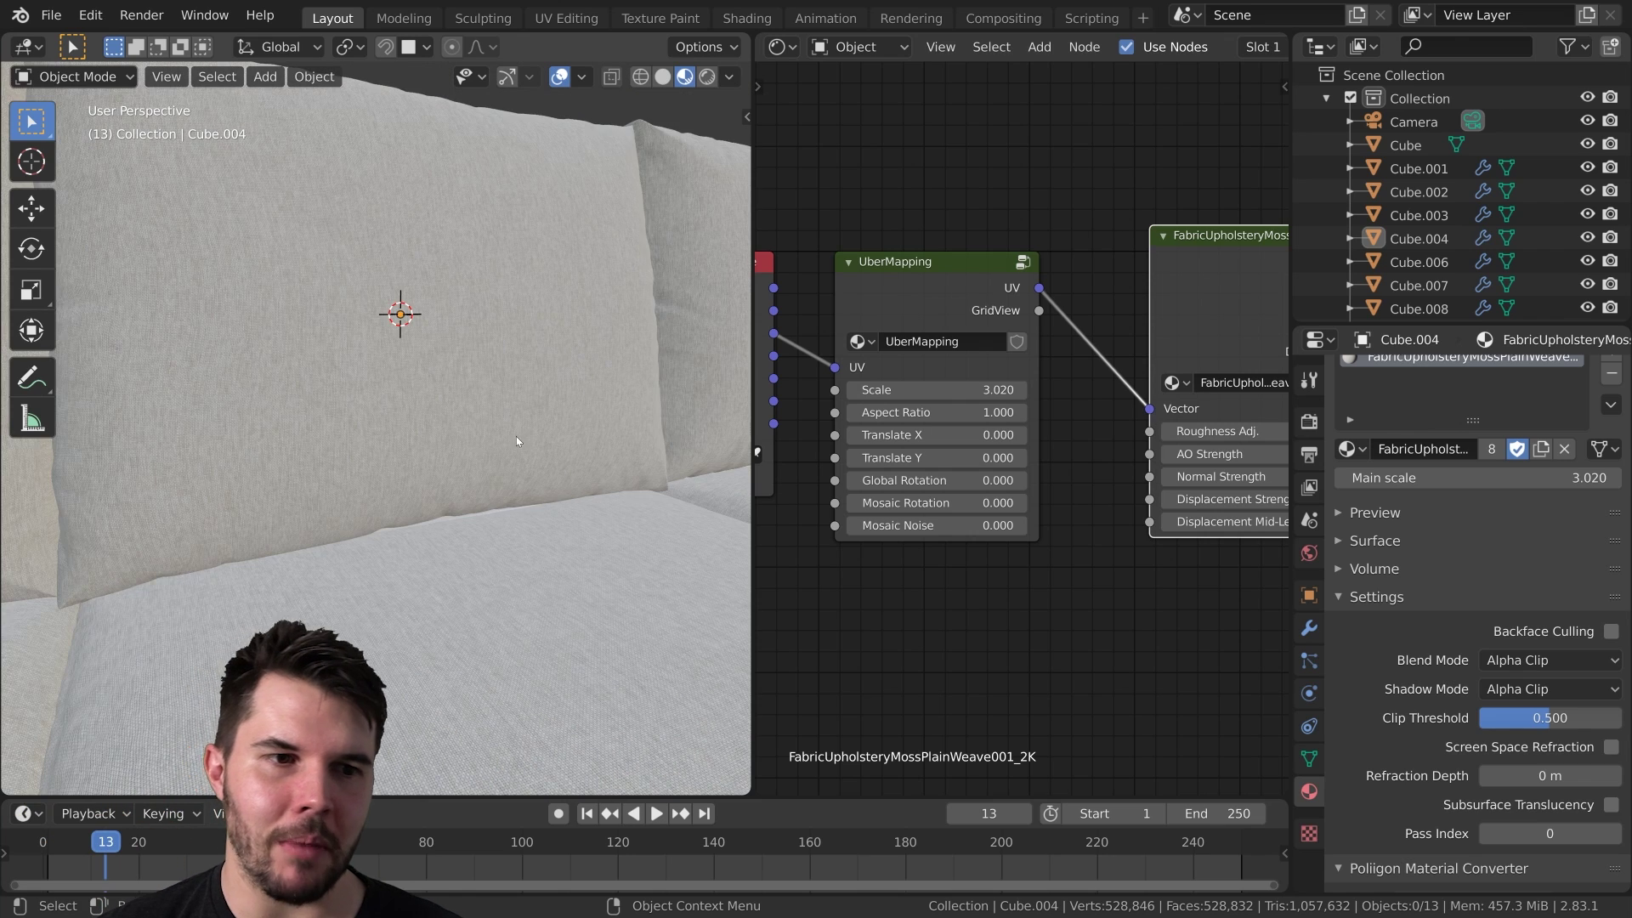
pyautogui.scroll(-4, 516, 436)
pyautogui.scroll(2, 462, 455)
pyautogui.scroll(-2, 466, 462)
pyautogui.keyDown('shift'); pyautogui.moveTo(495, 453); pyautogui.dragTo(510, 444, button='middle'); pyautogui.keyUp('shift')
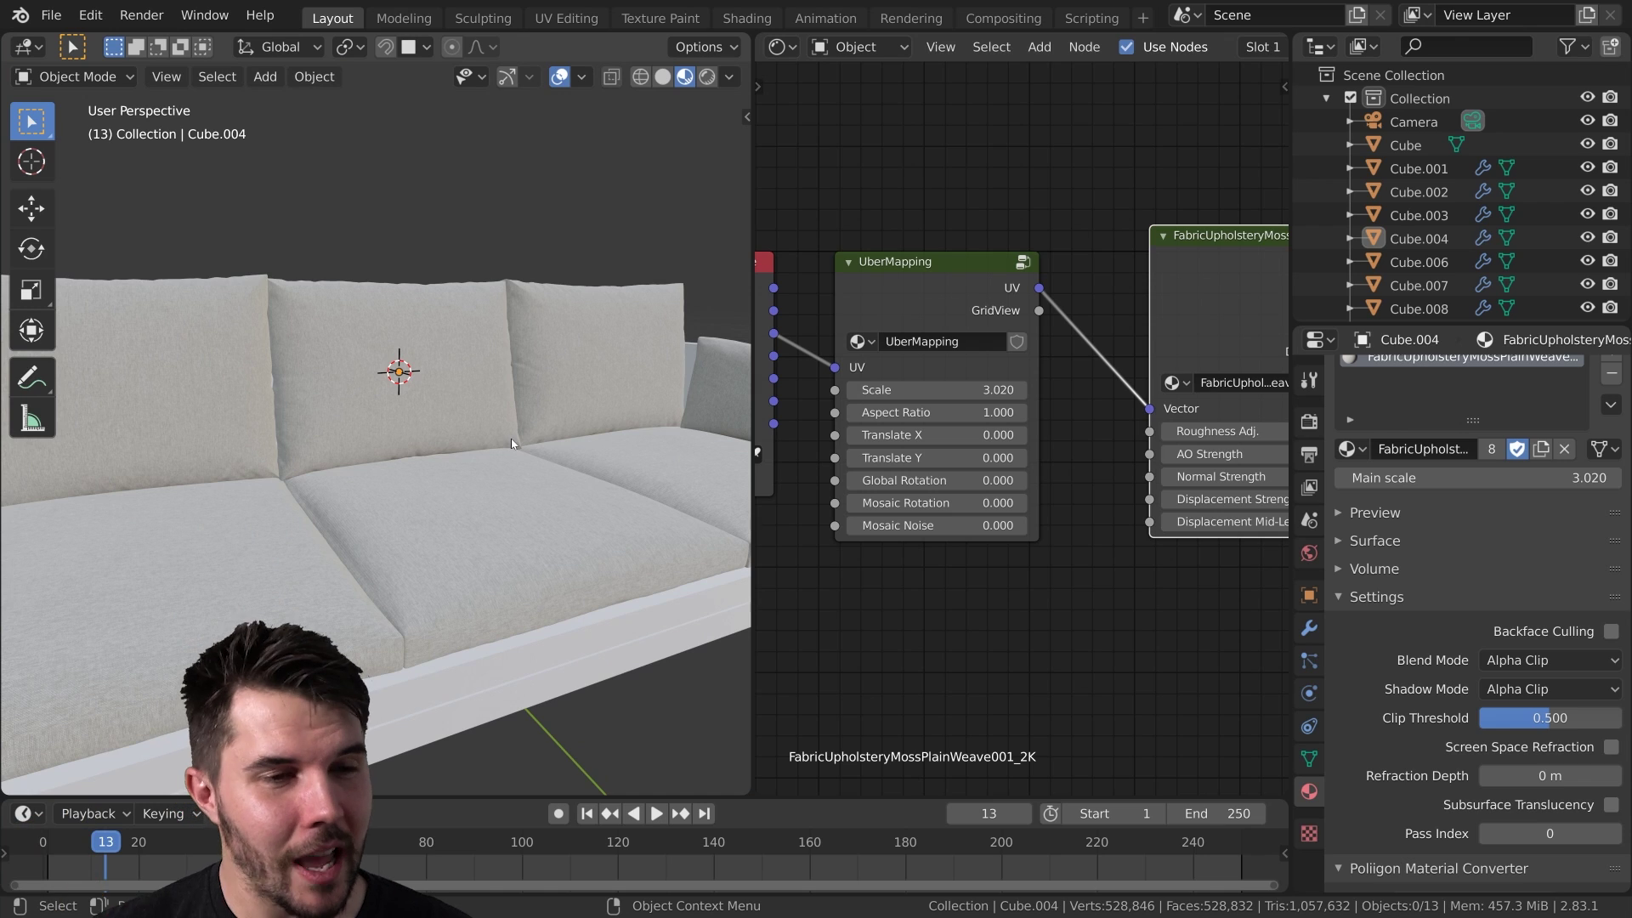
# - Test a UberMapping Scale of 3.270 on the cushions and settle on 3.000
pyautogui.scroll(5, 456, 387)
pyautogui.moveTo(421, 397); pyautogui.dragTo(737, 367, button='middle')
pyautogui.moveTo(935, 389); pyautogui.dragTo(901, 389)
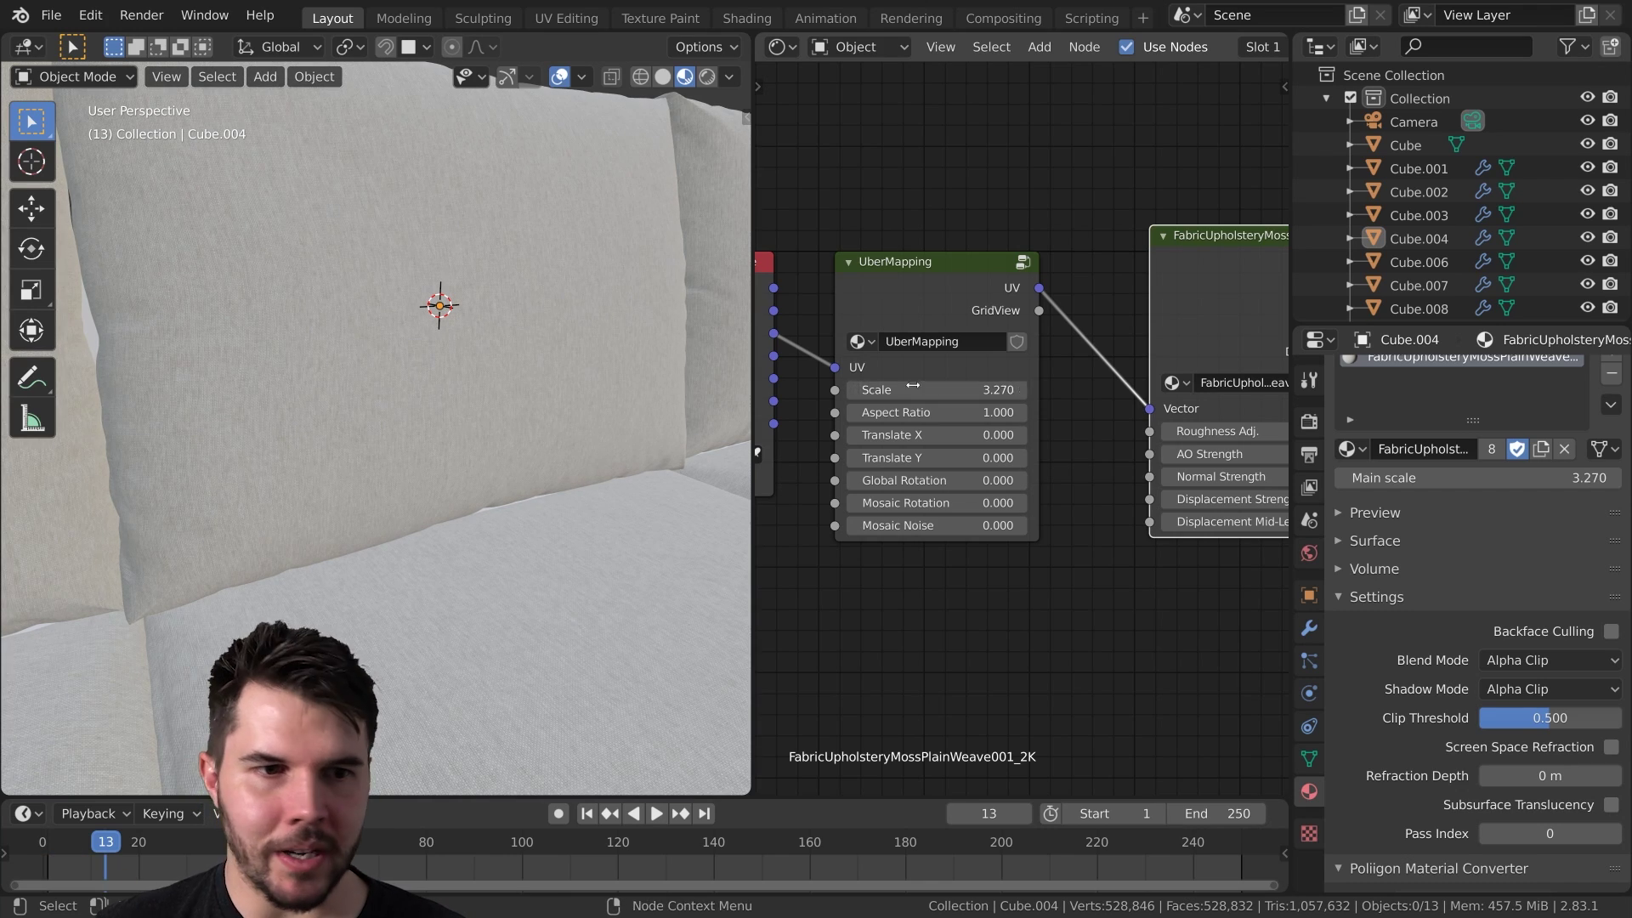
pyautogui.scroll(1, 594, 338)
pyautogui.scroll(-3, 586, 345)
pyautogui.moveTo(570, 350); pyautogui.dragTo(604, 408, button='middle')
pyautogui.scroll(-2, 593, 406)
pyautogui.click(977, 390)
pyautogui.press('Return')
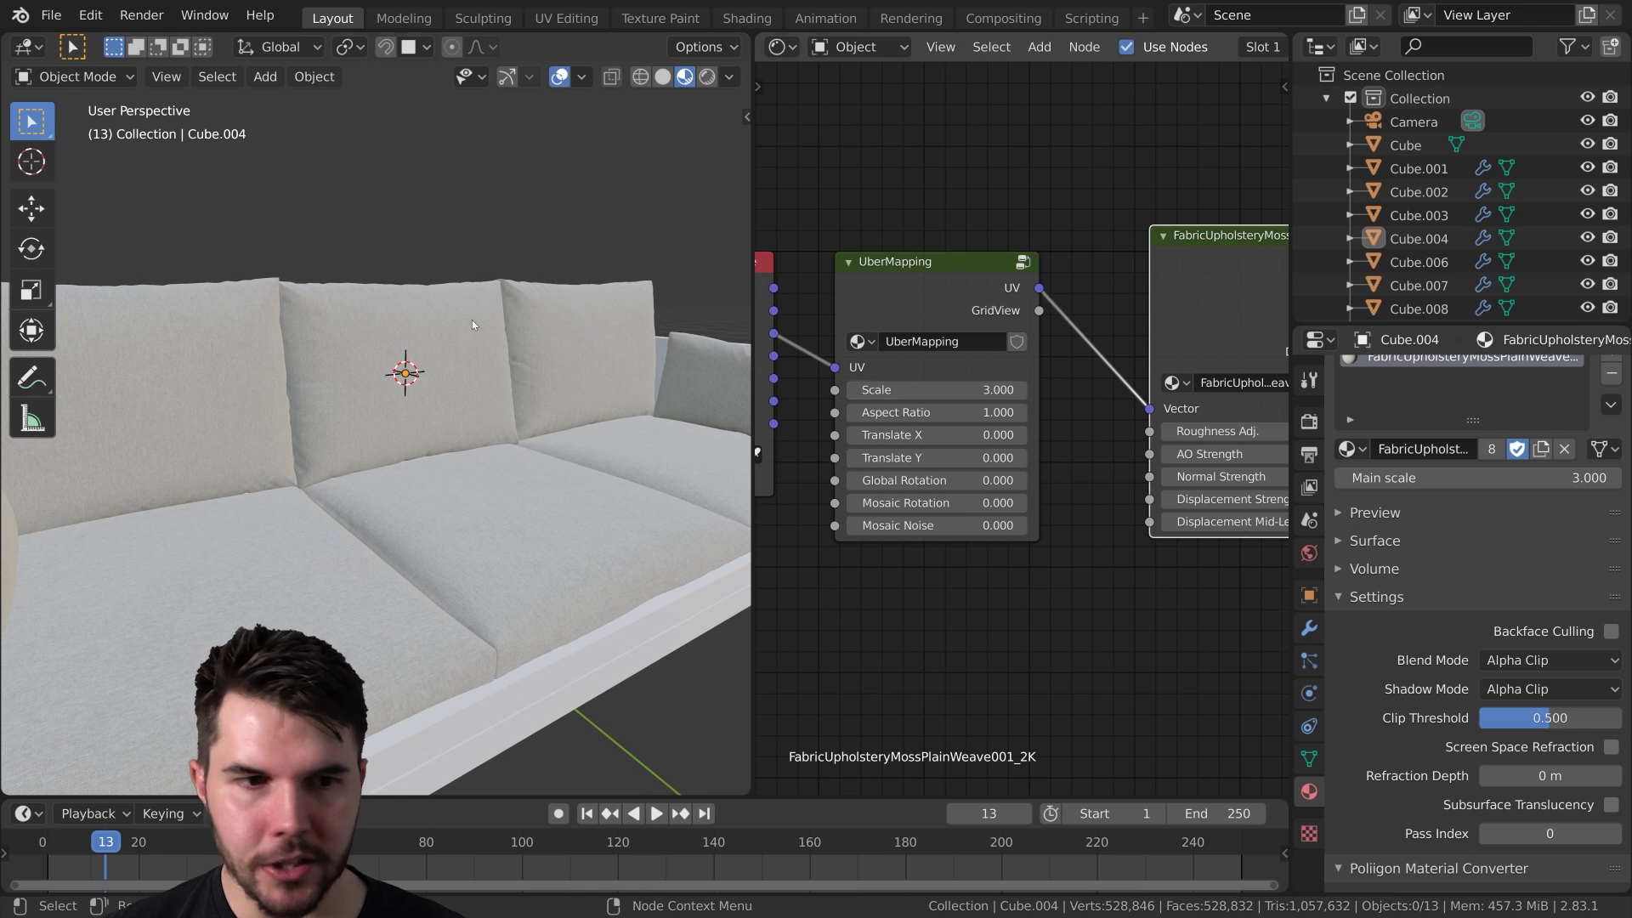
# - Select the middle seat cushion and bring its front edge into close view
pyautogui.scroll(-3, 472, 320)
pyautogui.scroll(4, 456, 385)
pyautogui.moveTo(456, 385); pyautogui.dragTo(441, 446, button='middle')
pyautogui.click(447, 446)
pyautogui.scroll(1, 446, 450)
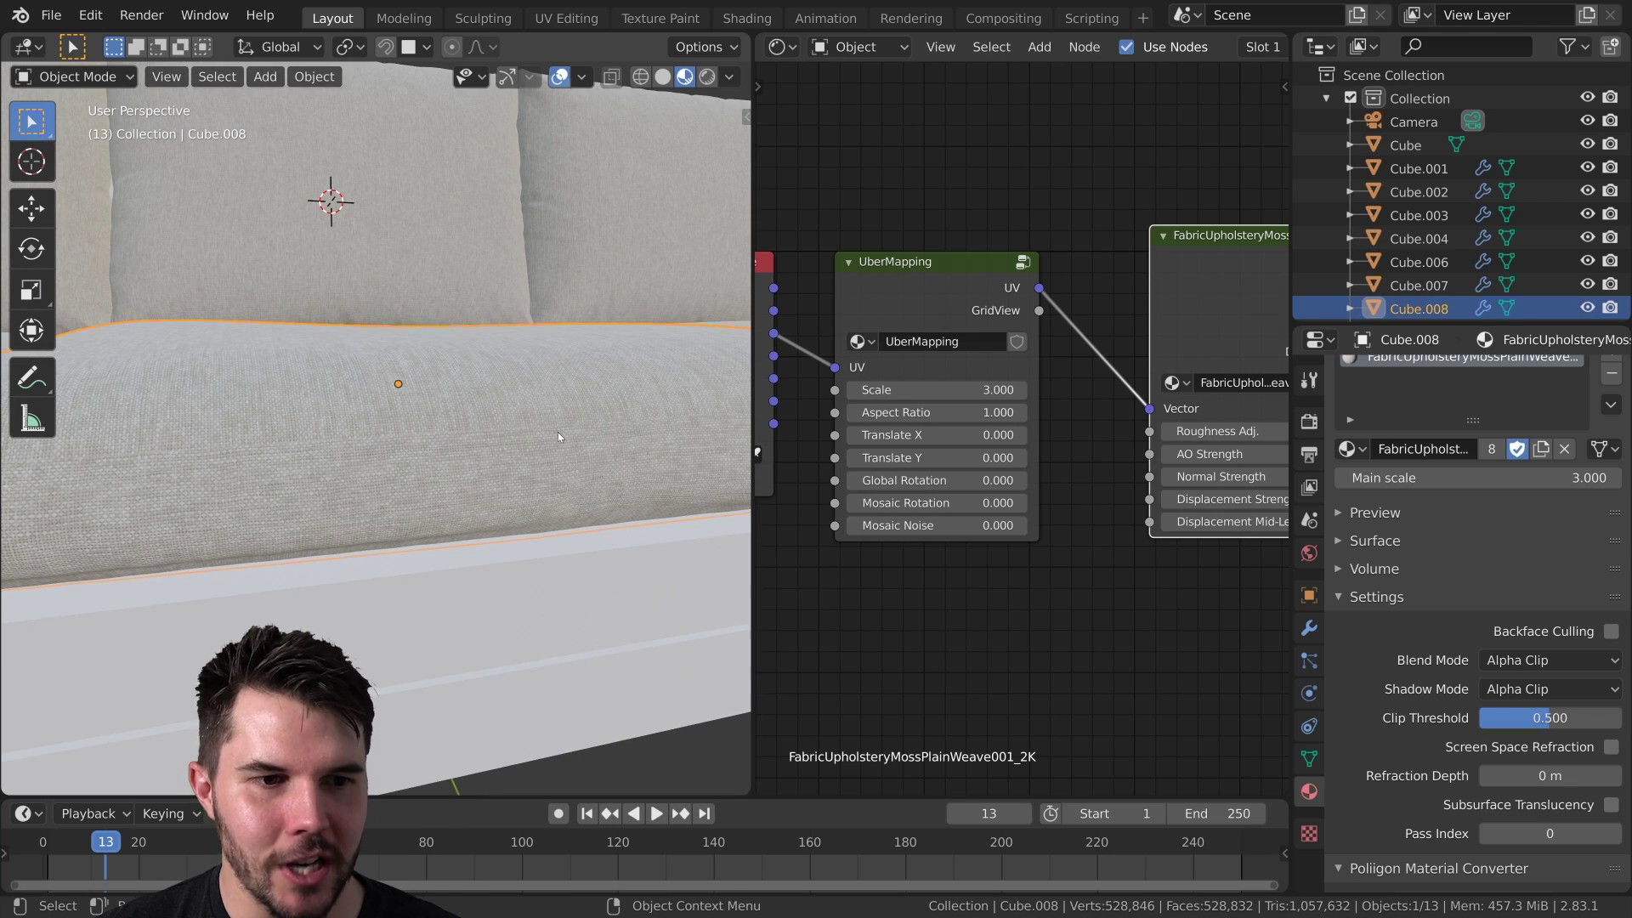
pyautogui.scroll(-1, 926, 395)
# - Review the Sheen settings of the fabric material's Principled BSDF node without changing them
pyautogui.moveTo(1187, 382); pyautogui.dragTo(934, 401, button='middle')
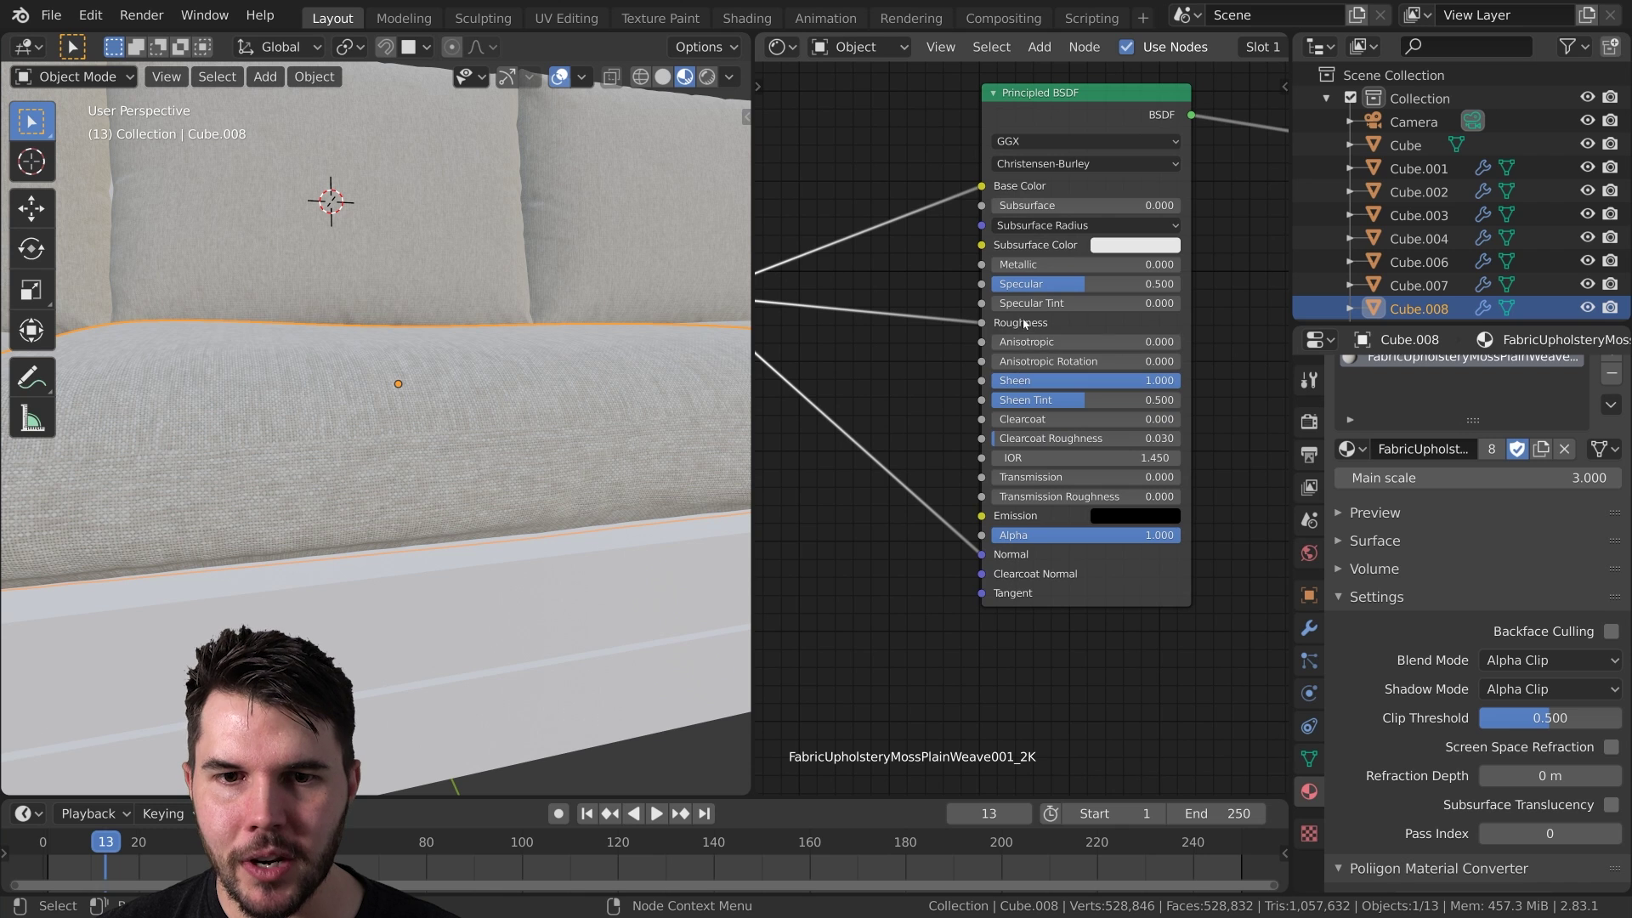
pyautogui.click(1033, 386)
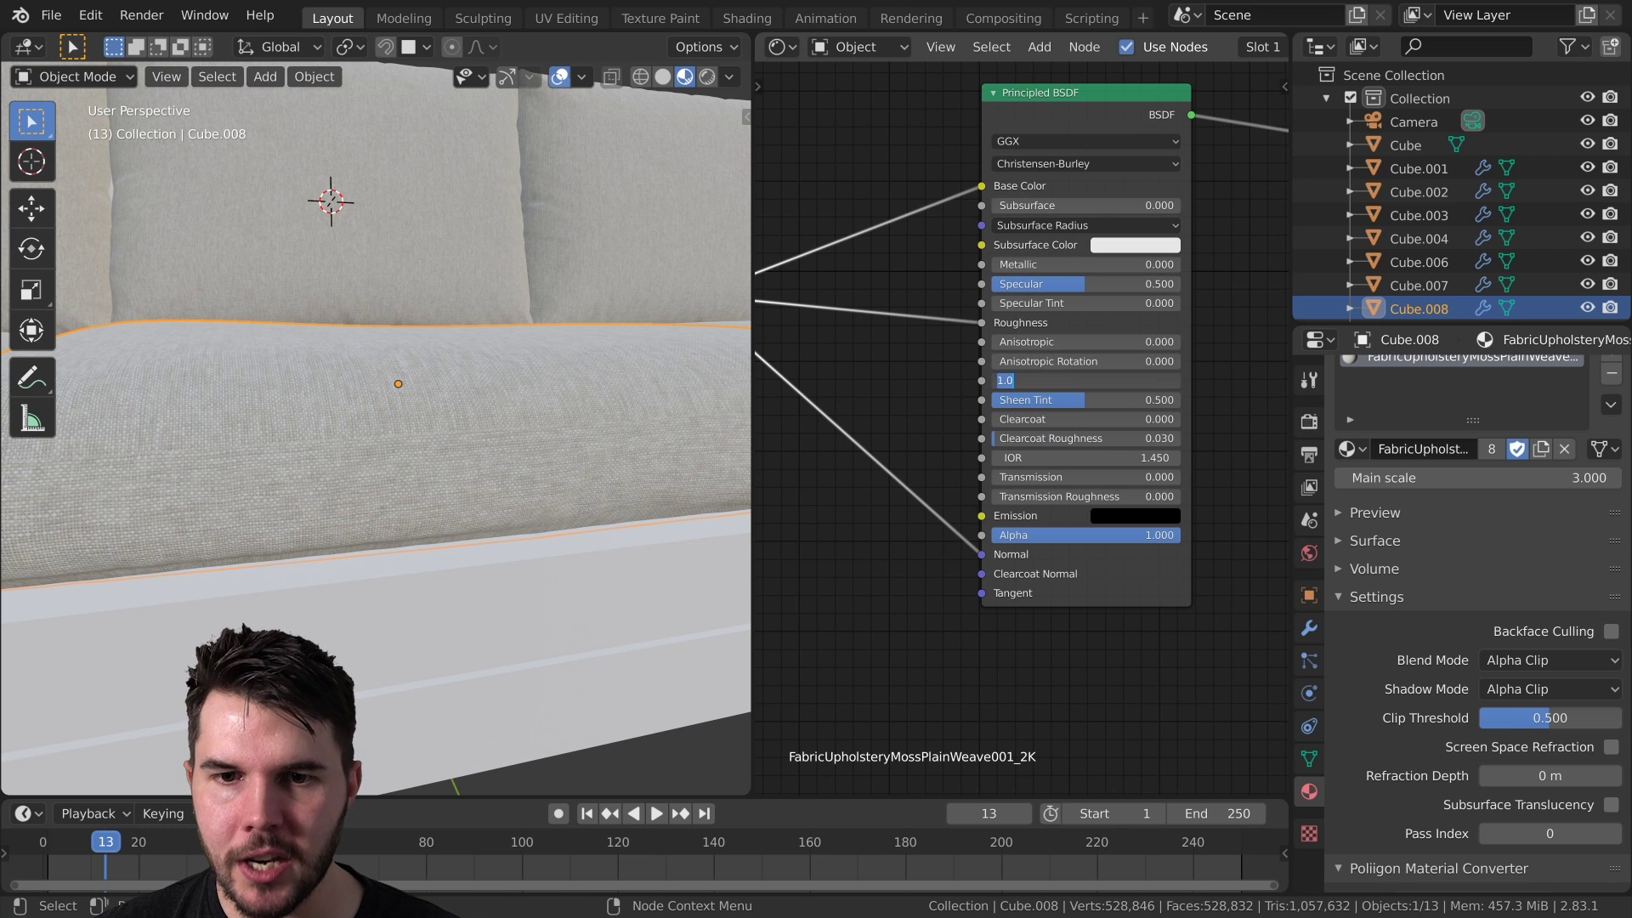
pyautogui.click(974, 420)
pyautogui.moveTo(974, 420); pyautogui.dragTo(1053, 455, button='middle')
pyautogui.moveTo(1180, 449); pyautogui.dragTo(1024, 446, button='middle')
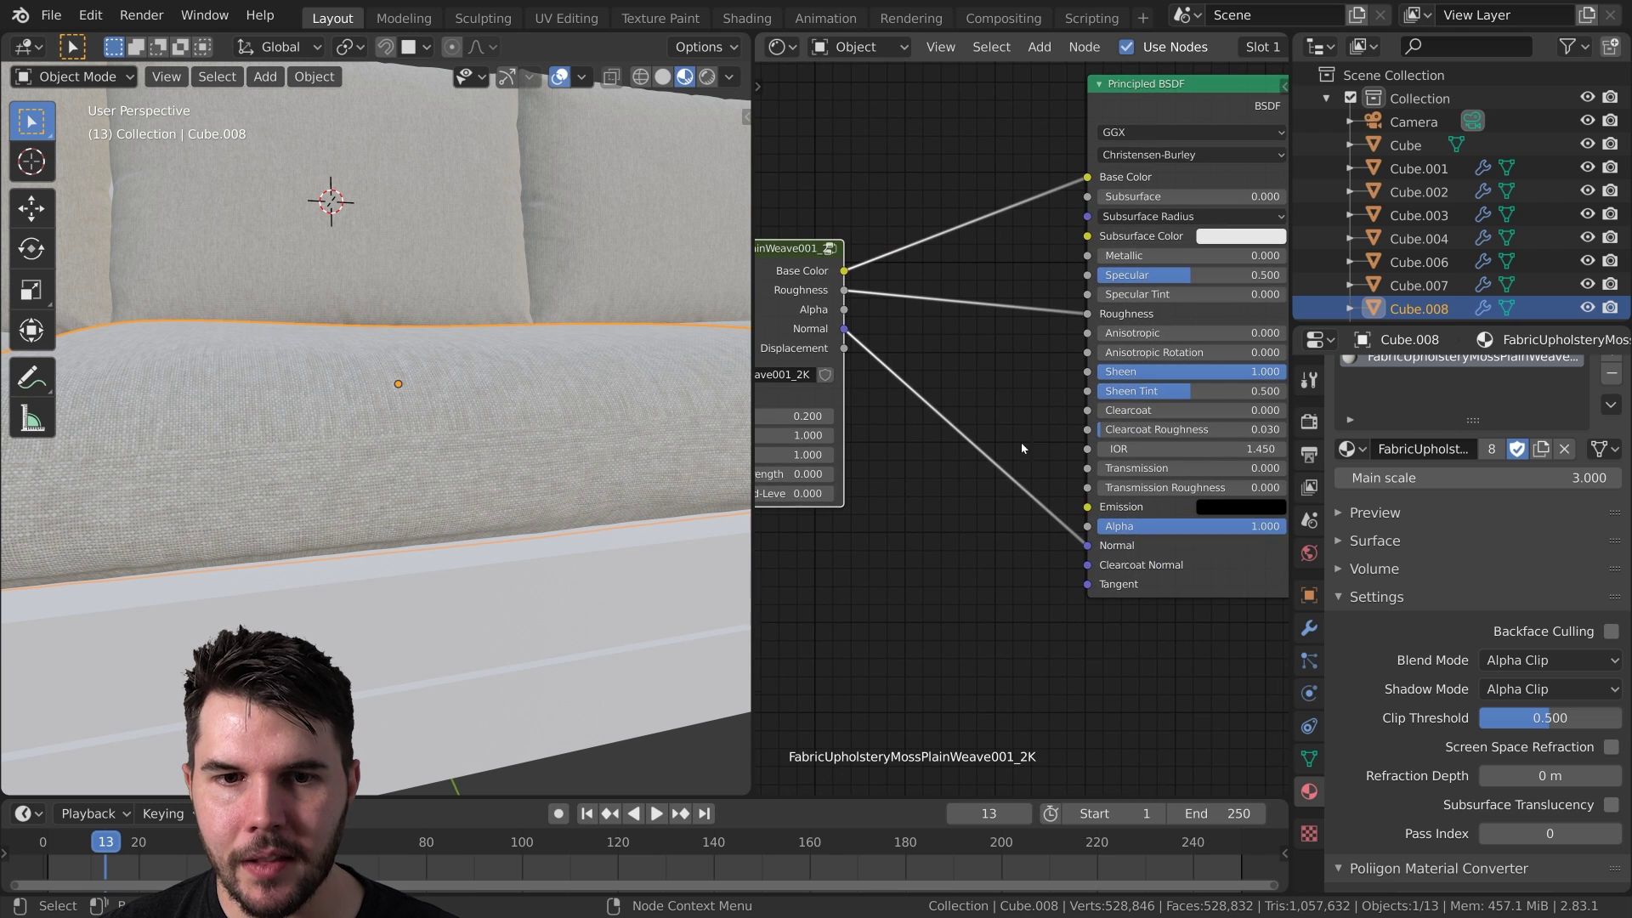
pyautogui.moveTo(1130, 427); pyautogui.dragTo(991, 477, button='middle')
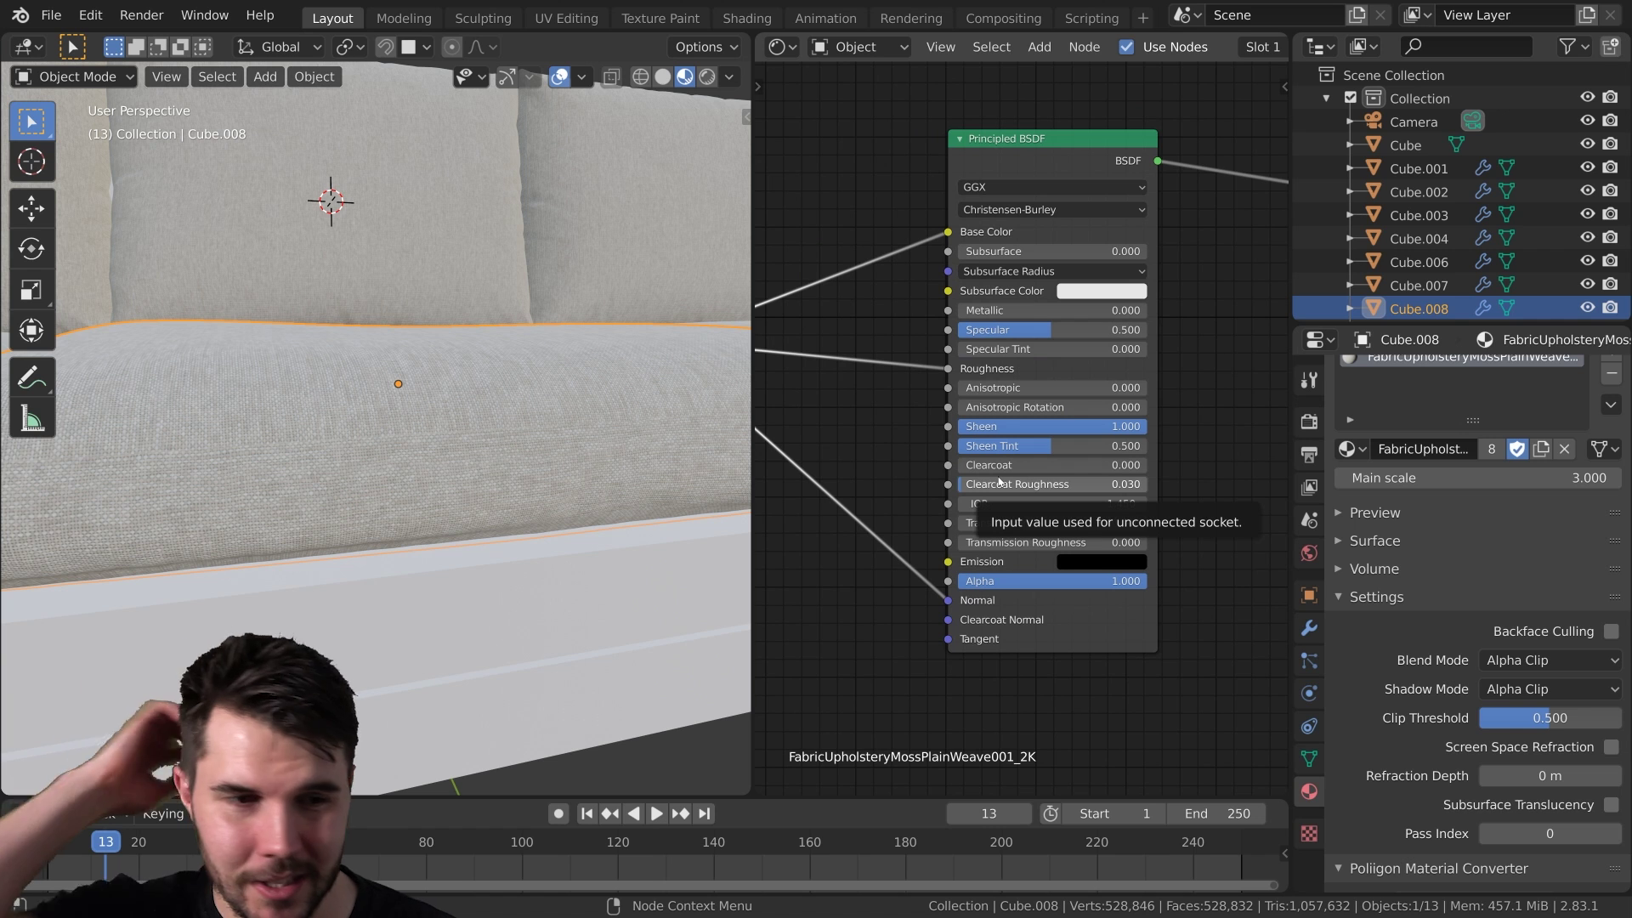
# - Examine how the weave runs across the top and front edge of the middle seat cushion
pyautogui.scroll(-4, 391, 336)
pyautogui.scroll(5, 391, 336)
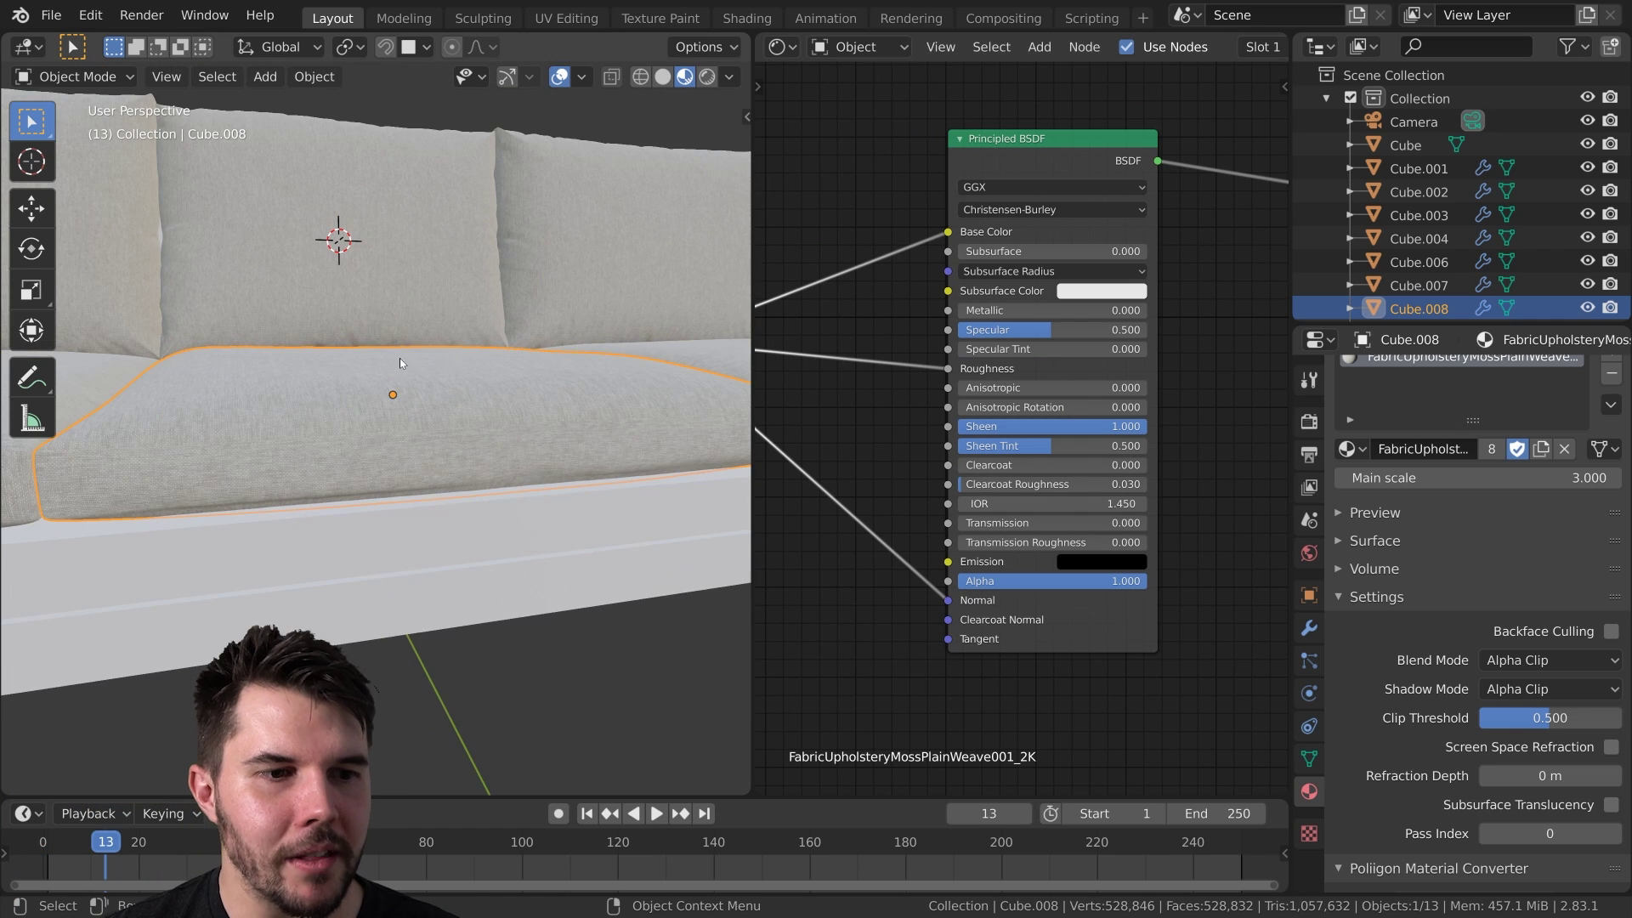
pyautogui.scroll(2, 390, 362)
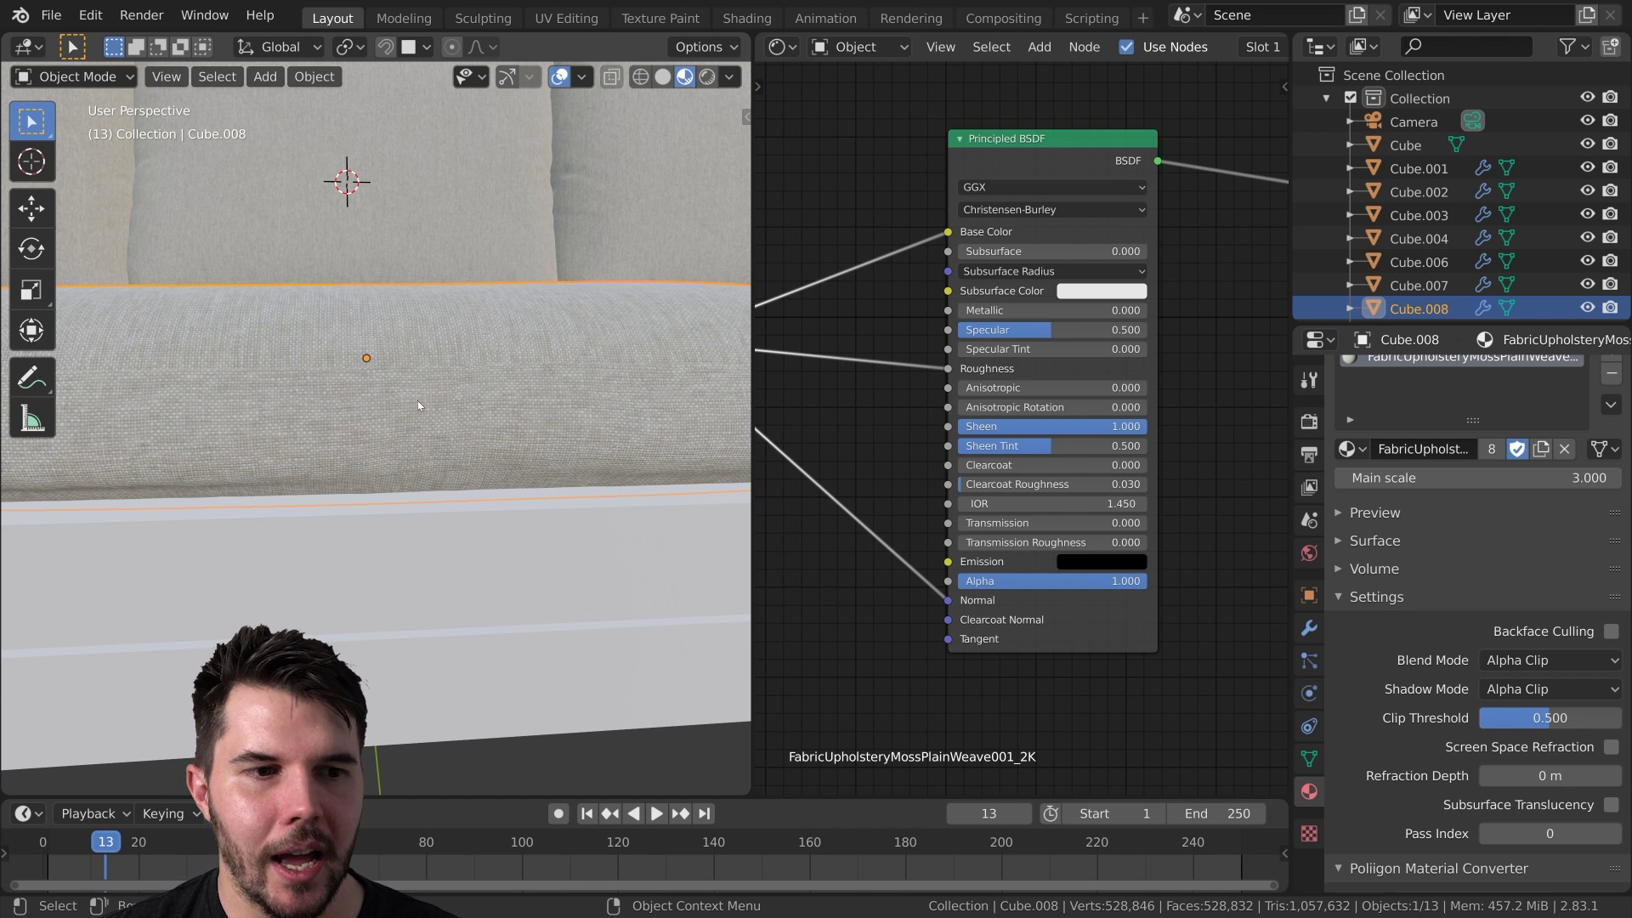
pyautogui.moveTo(371, 389); pyautogui.dragTo(377, 489, button='middle')
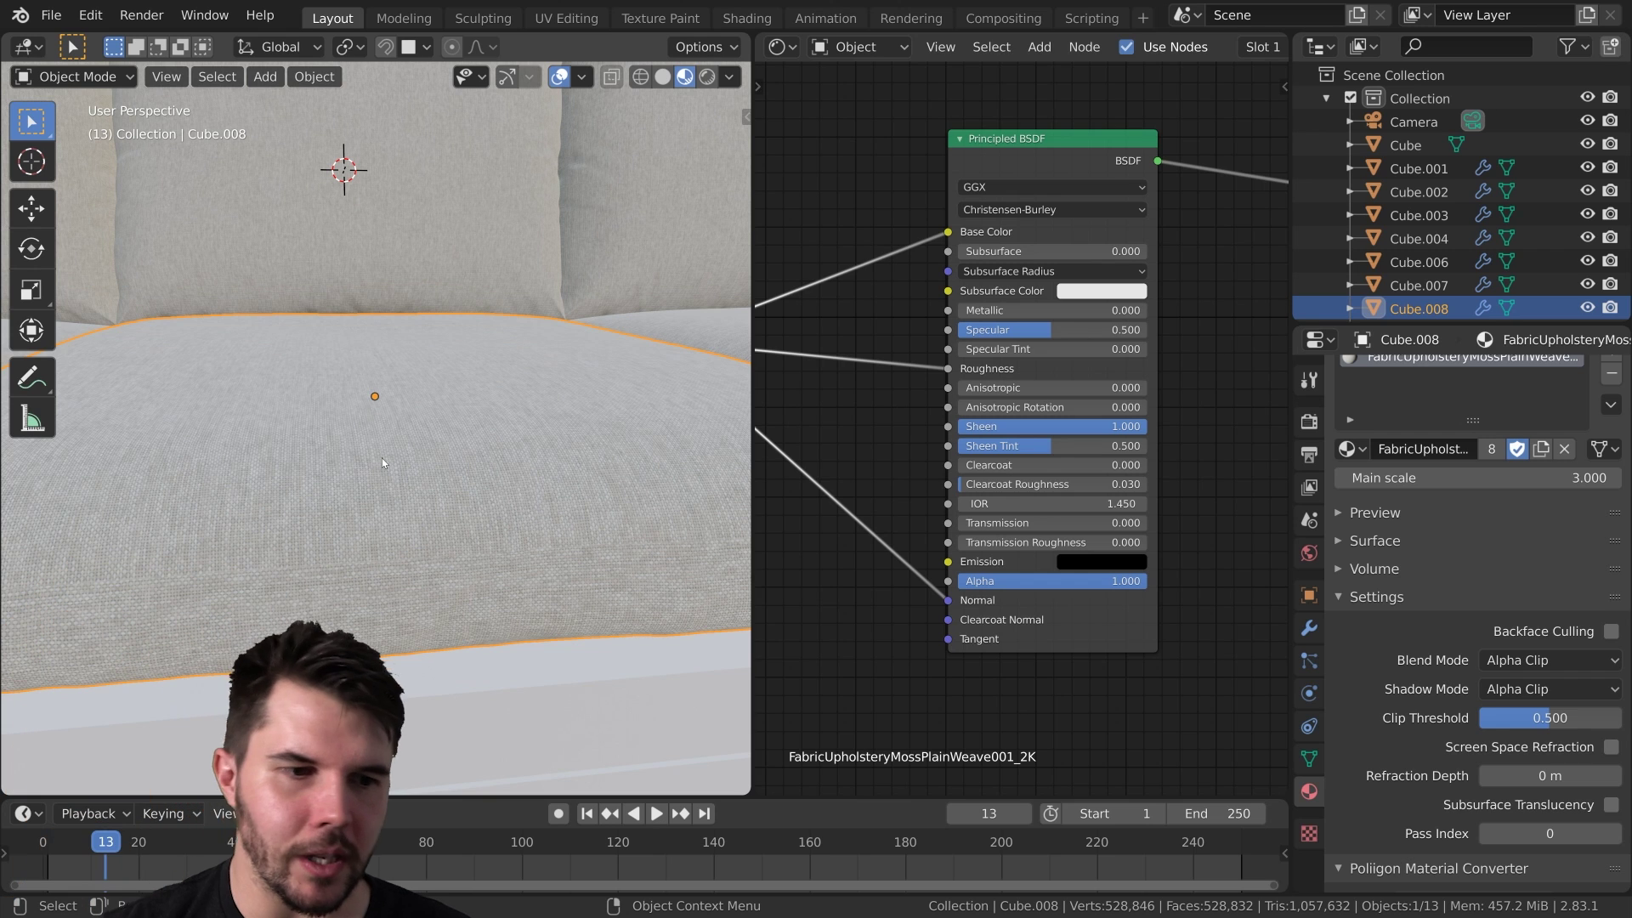
pyautogui.moveTo(401, 578); pyautogui.dragTo(365, 552, button='middle')
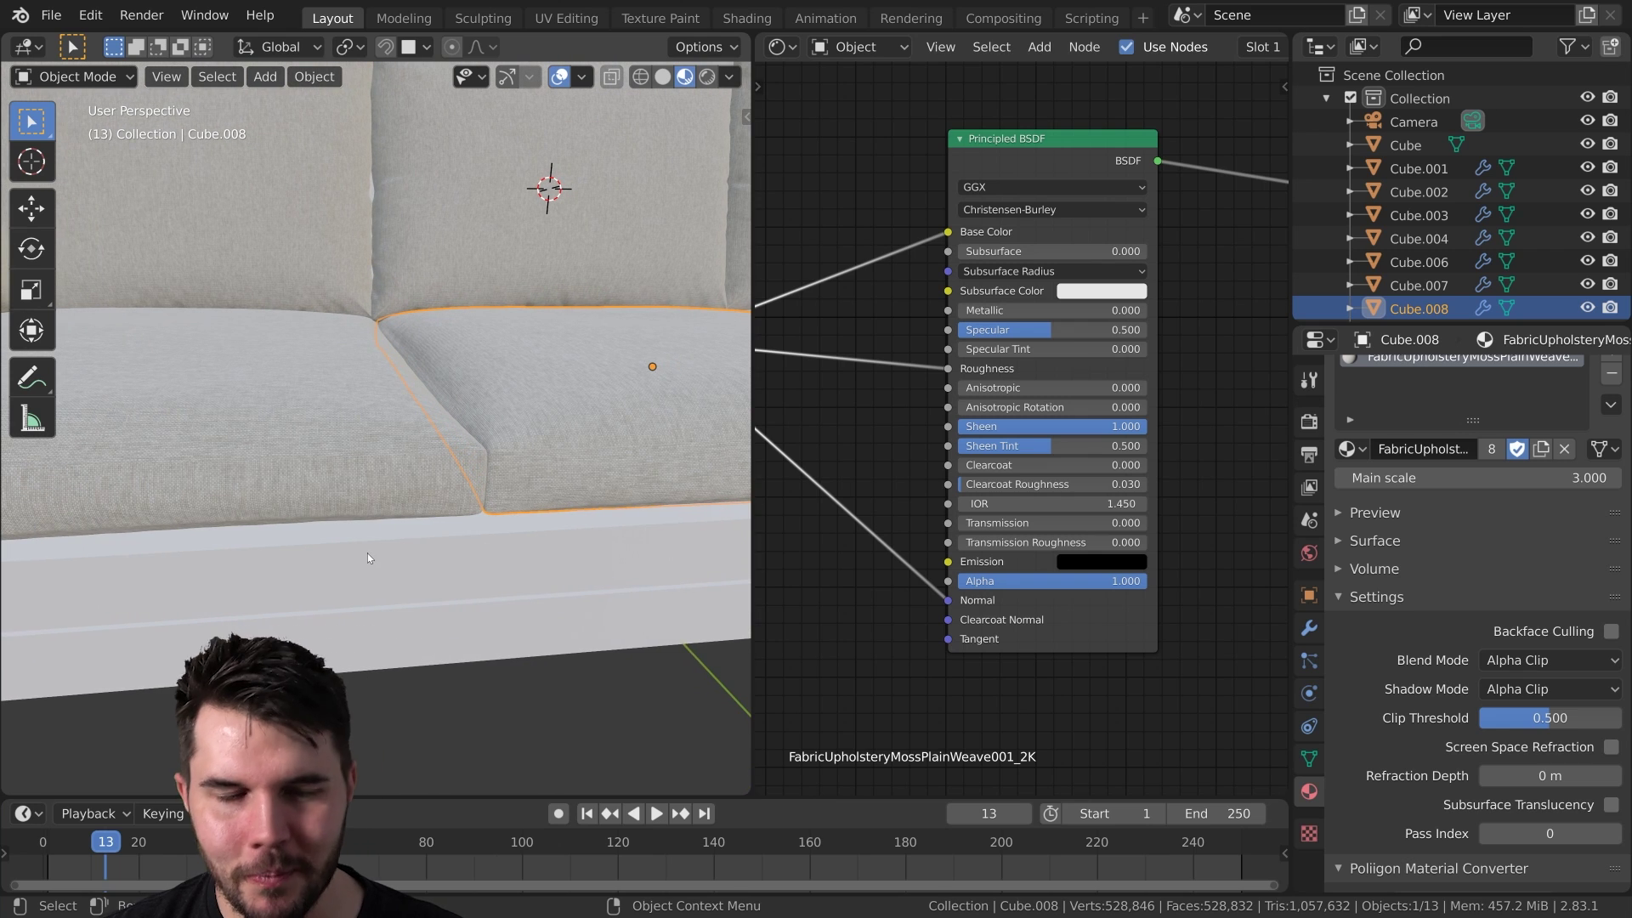
pyautogui.moveTo(368, 488); pyautogui.dragTo(591, 459, button='middle')
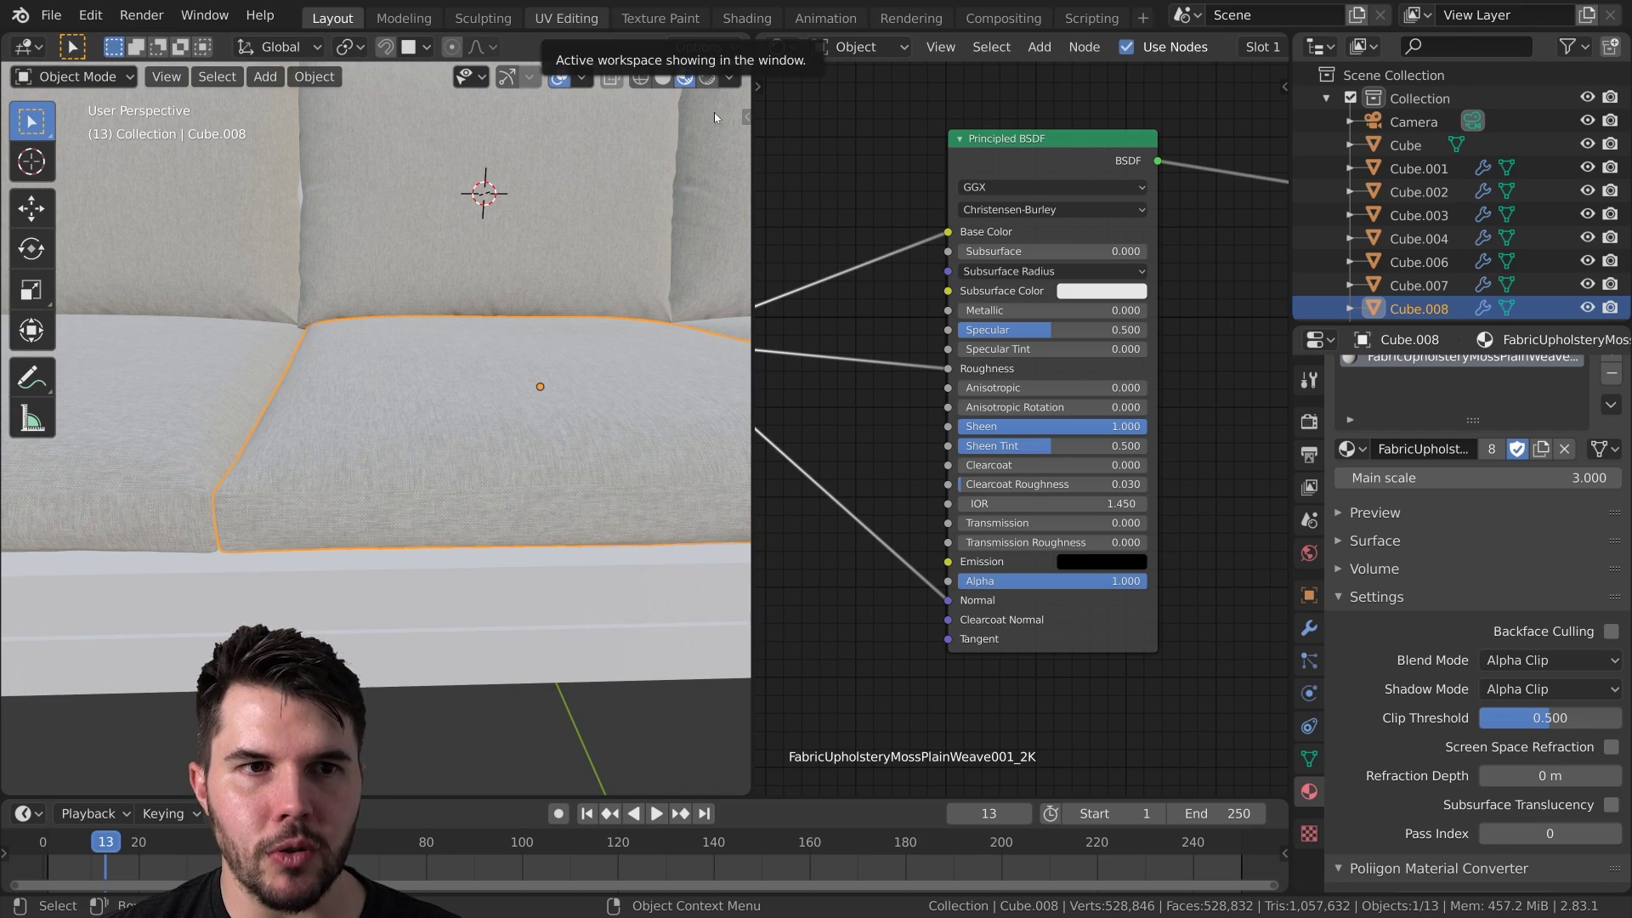
# - Switch to the UV Editing workspace, frame the middle seat cushion and clear its mesh selection
pyautogui.click(566, 18)
pyautogui.scroll(-4, 1016, 481)
pyautogui.moveTo(943, 510); pyautogui.dragTo(1016, 544, button='middle')
pyautogui.press('KP_Decimal')
pyautogui.hotkey('alt', 'a')
pyautogui.scroll(2, 1016, 491)
pyautogui.scroll(-6, 551, 575)
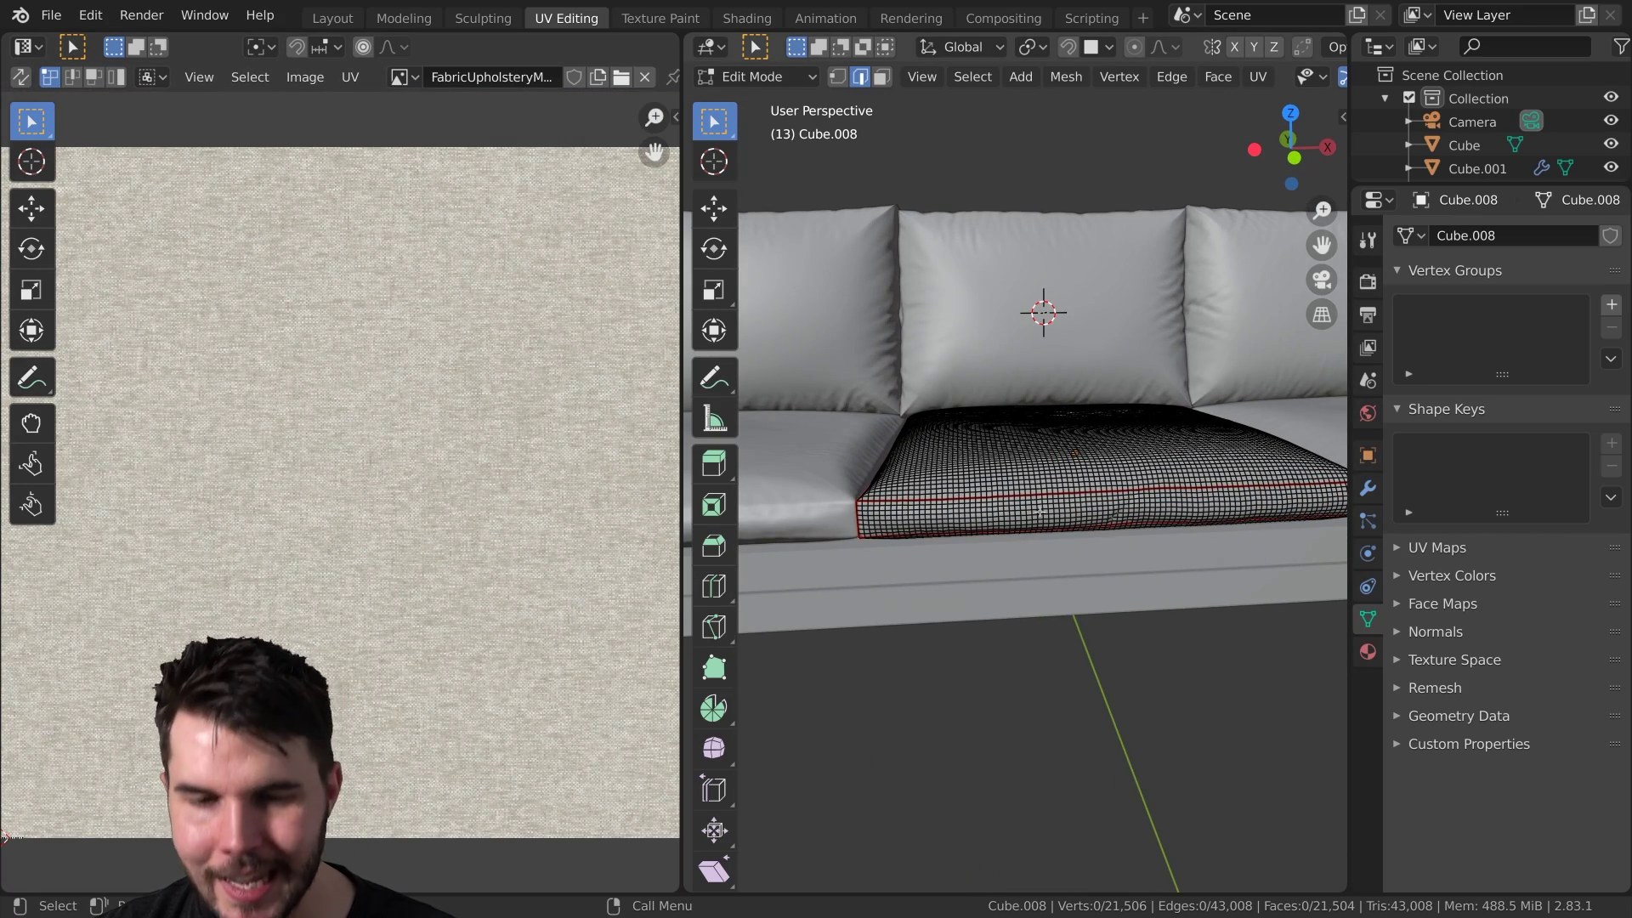
# - Compare the UV islands of the seat cushion's front strip and top with seam-delimited Select Linked, ending with the front strip selected
pyautogui.press('l')
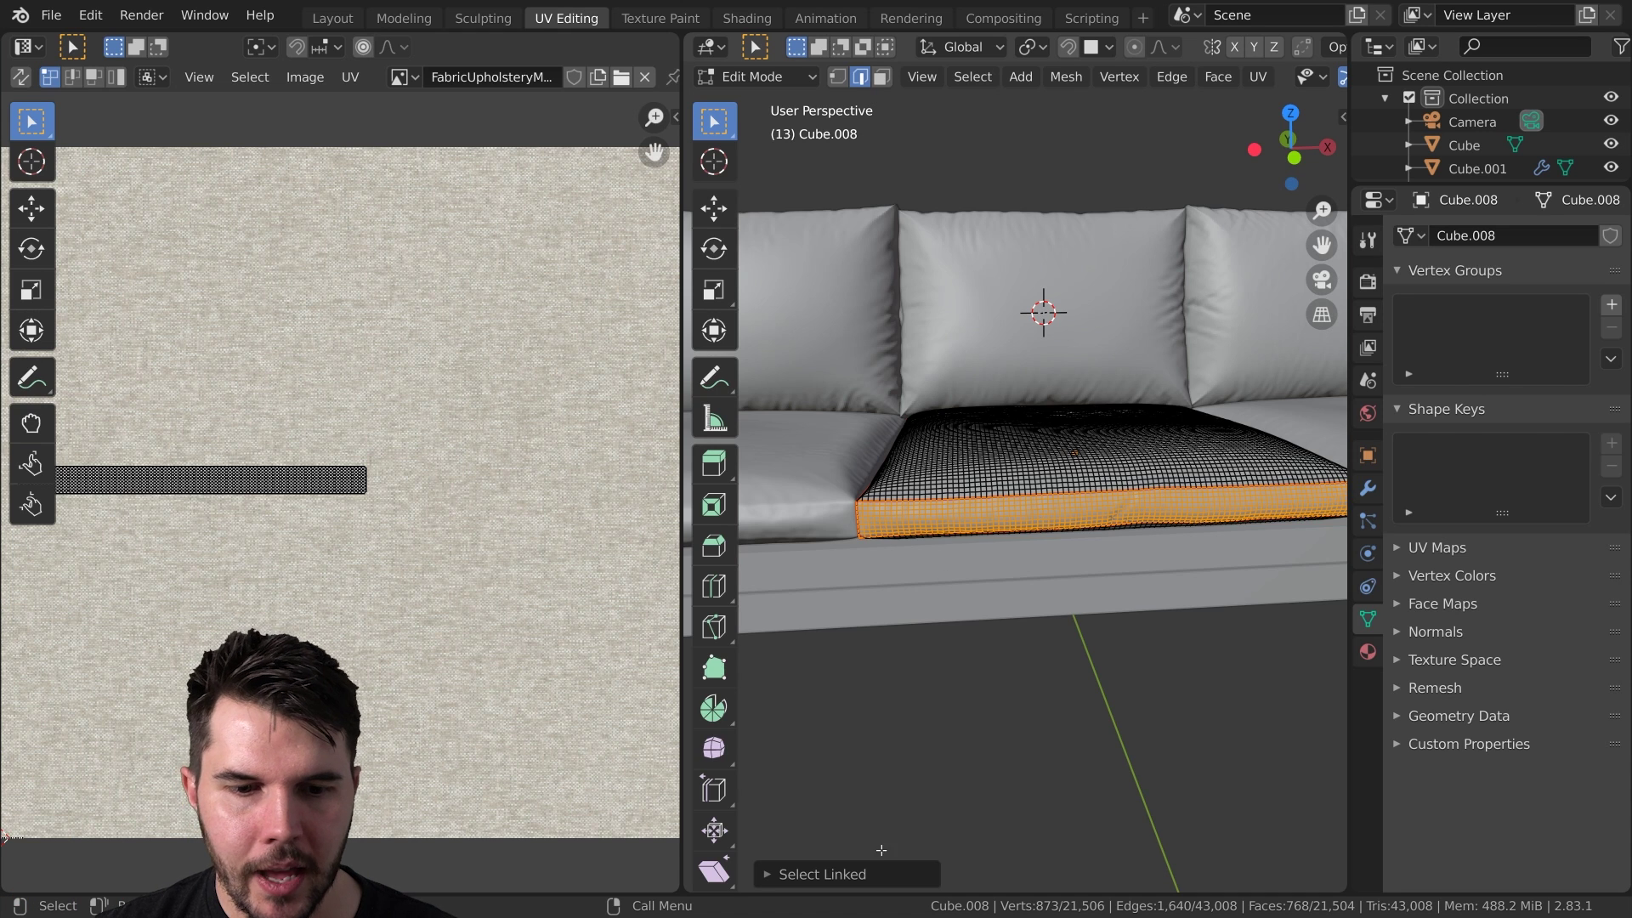
pyautogui.click(876, 873)
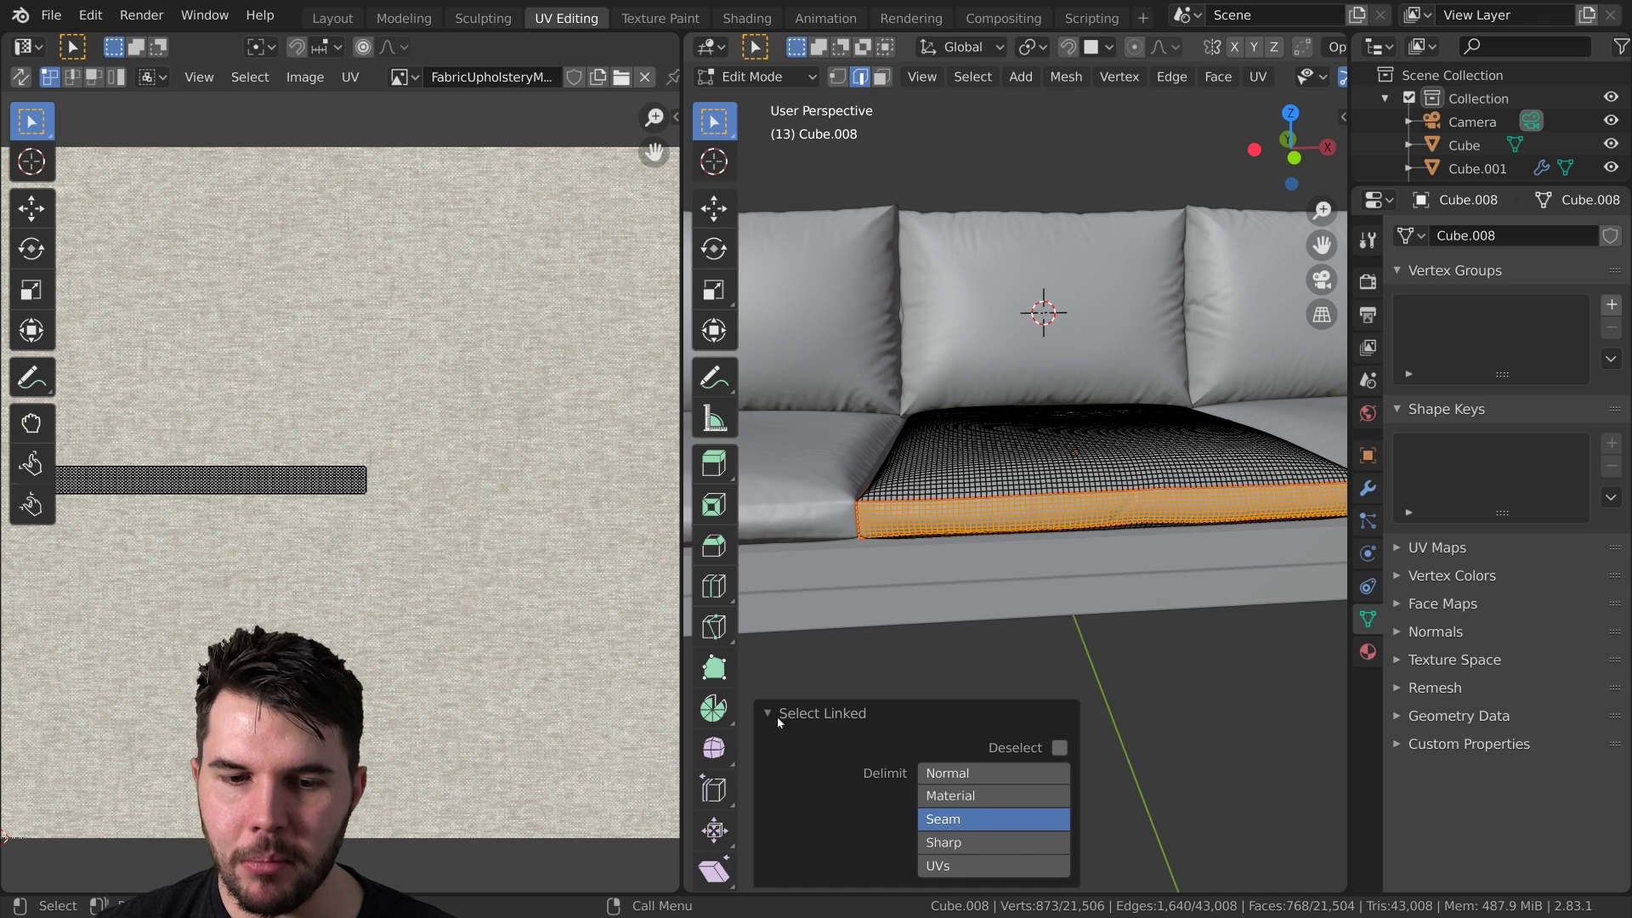
pyautogui.scroll(2, 1065, 459)
pyautogui.hotkey('alt', 'a')
pyautogui.press('l')
pyautogui.scroll(-2, 1064, 459)
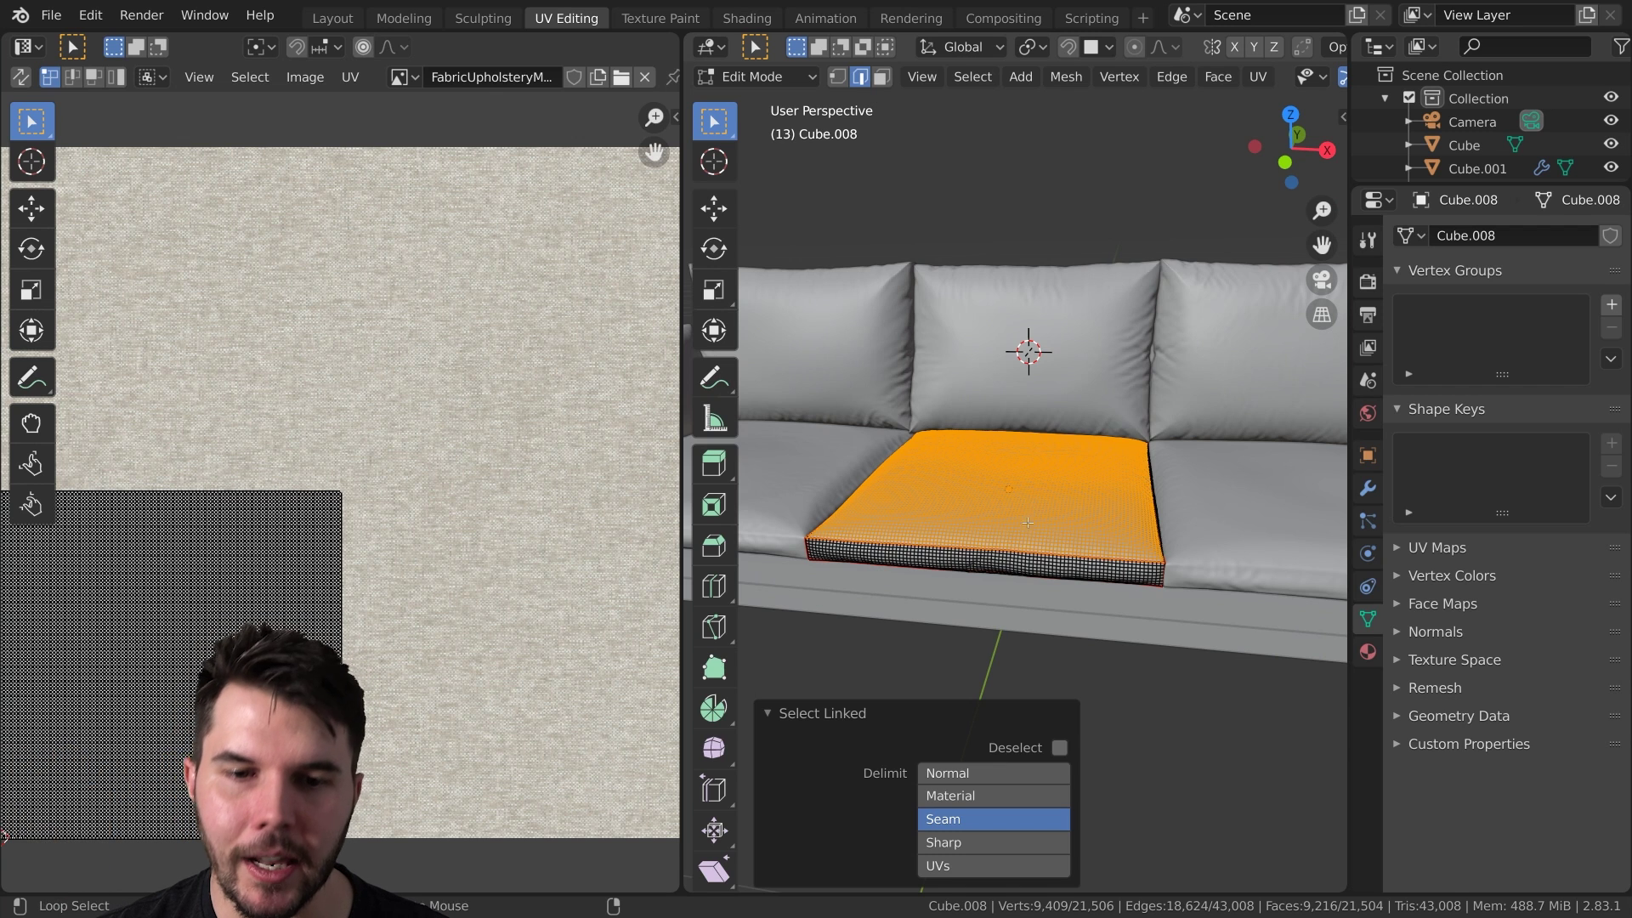
pyautogui.hotkey('alt', 'a')
pyautogui.press('l')
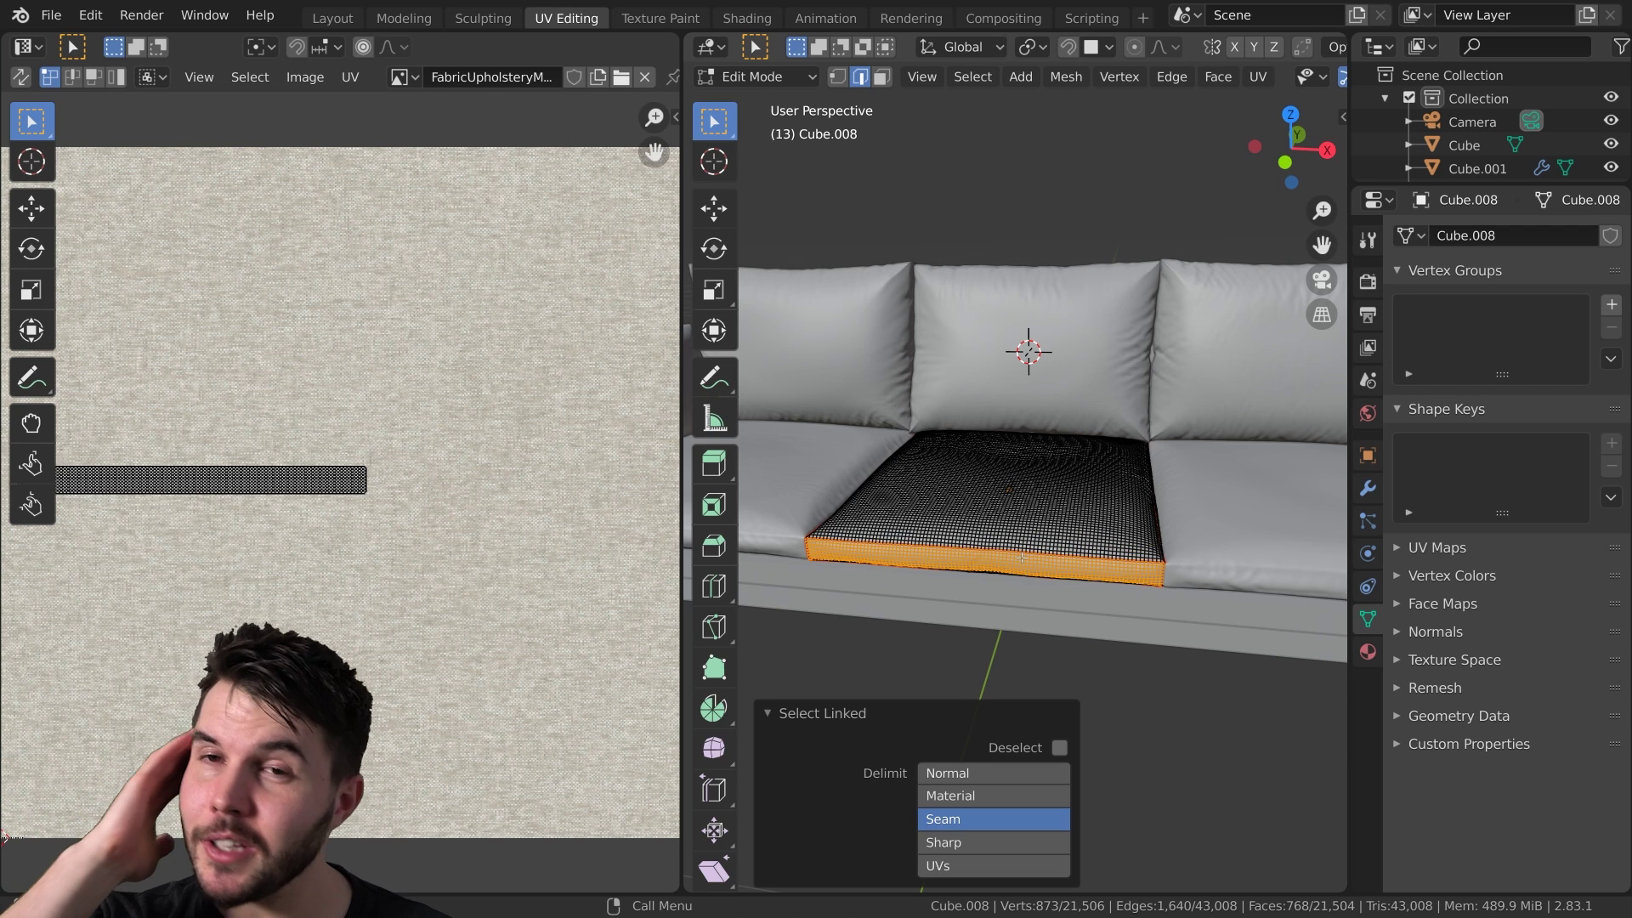
# - Rotate the UV island of the middle seat cushion's front strip by 90 degrees
pyautogui.scroll(3, 1022, 557)
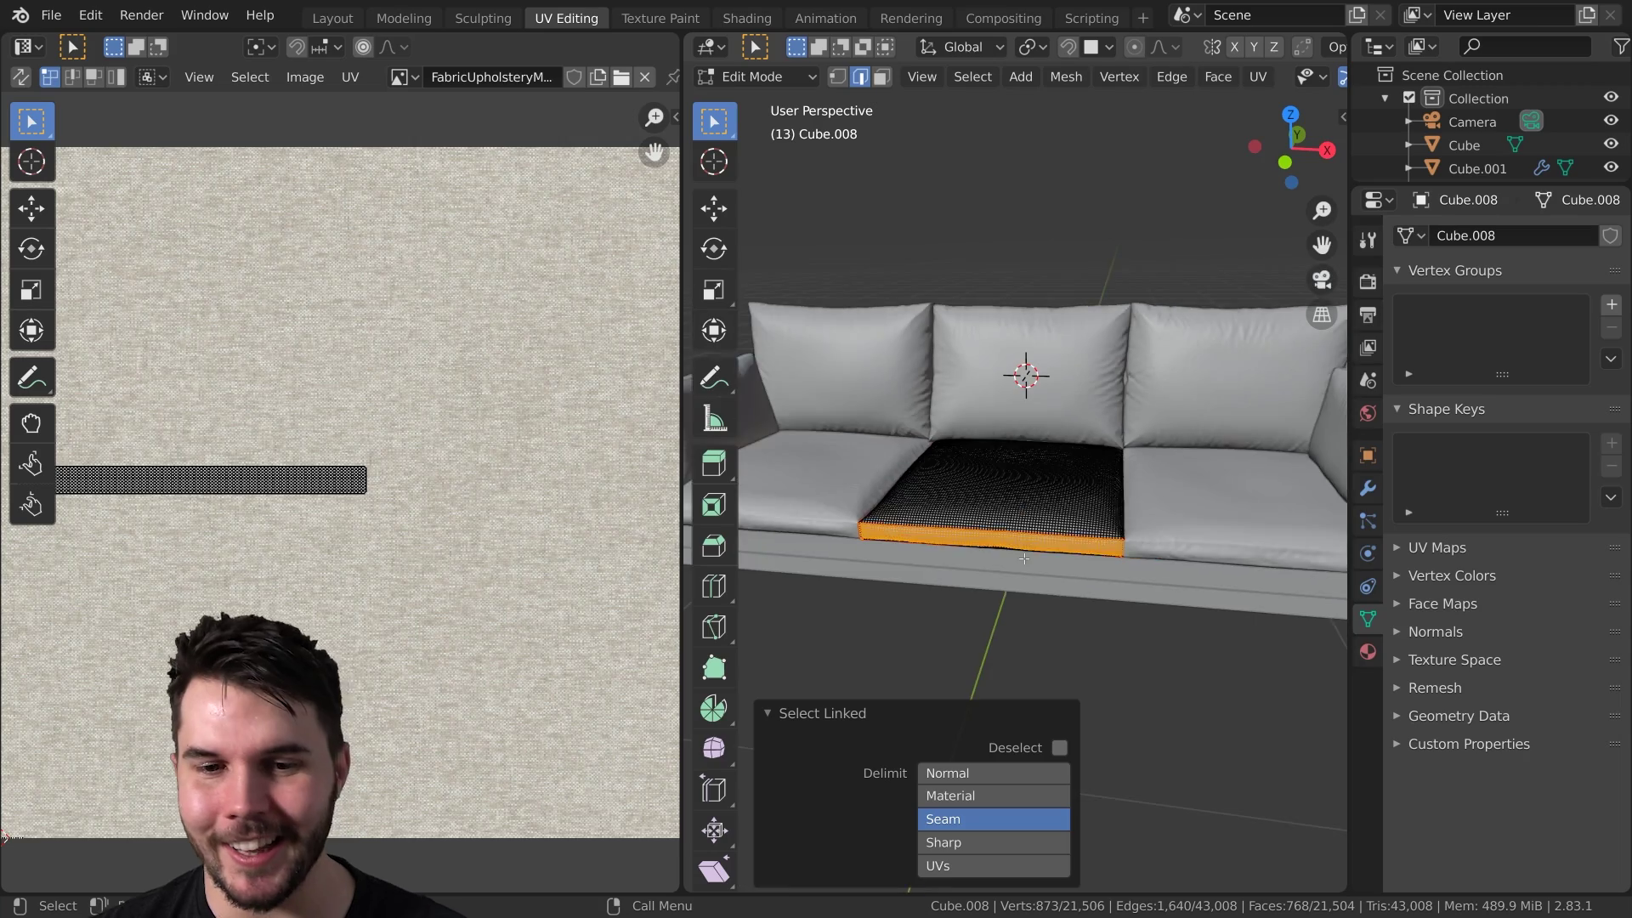
pyautogui.moveTo(1021, 556); pyautogui.dragTo(1085, 530, button='middle')
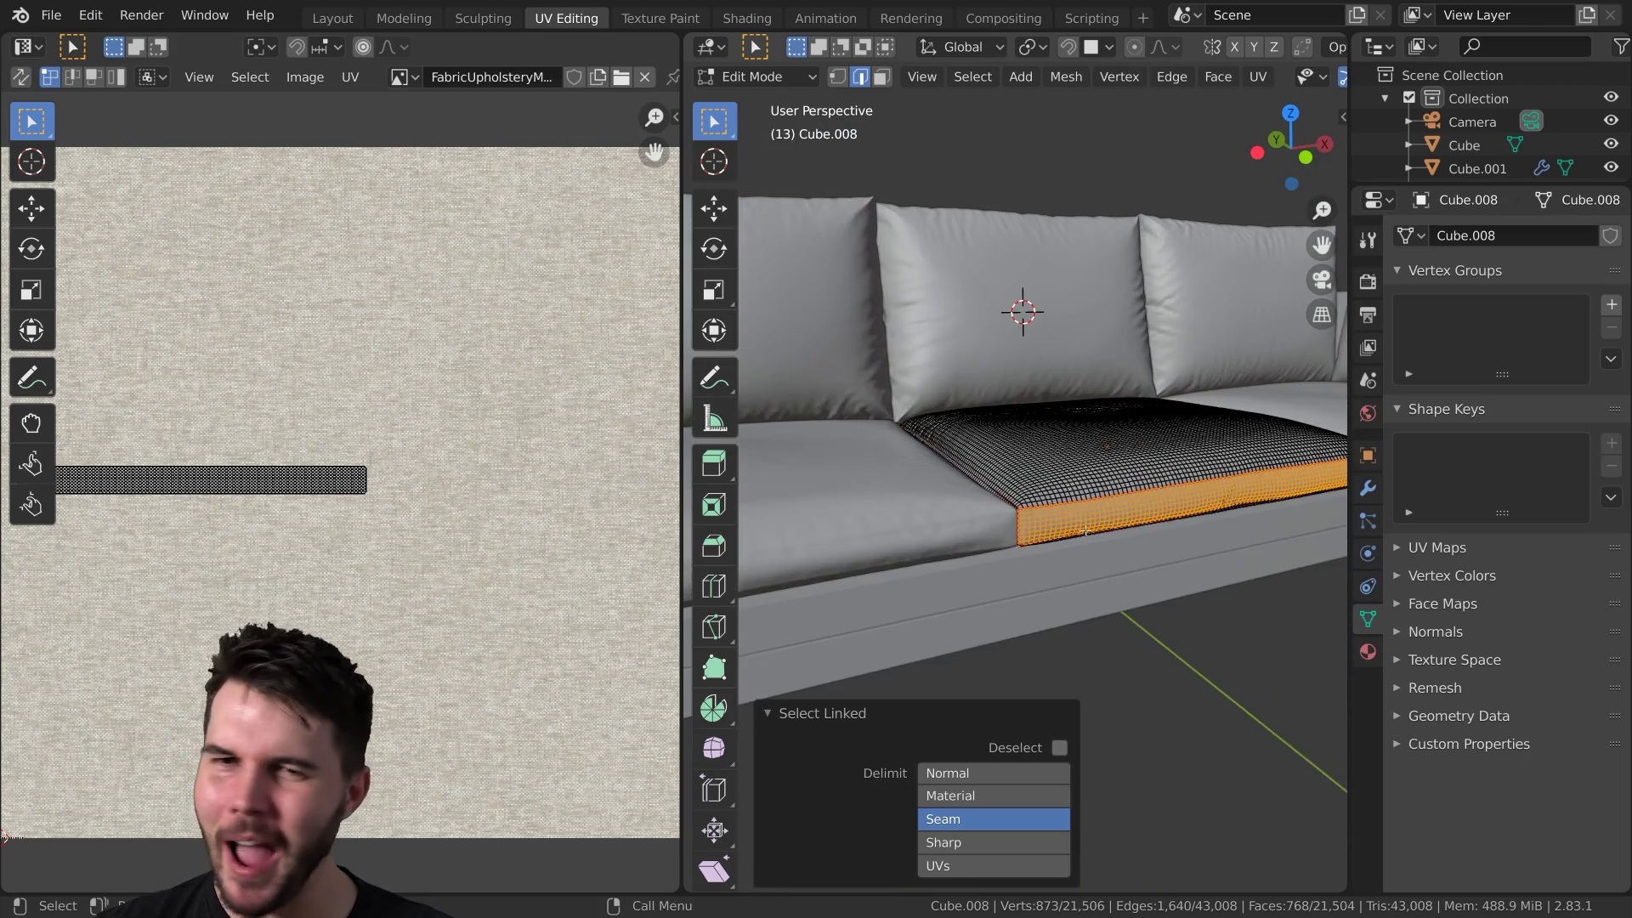
pyautogui.scroll(2, 1085, 530)
pyautogui.scroll(-4, 424, 489)
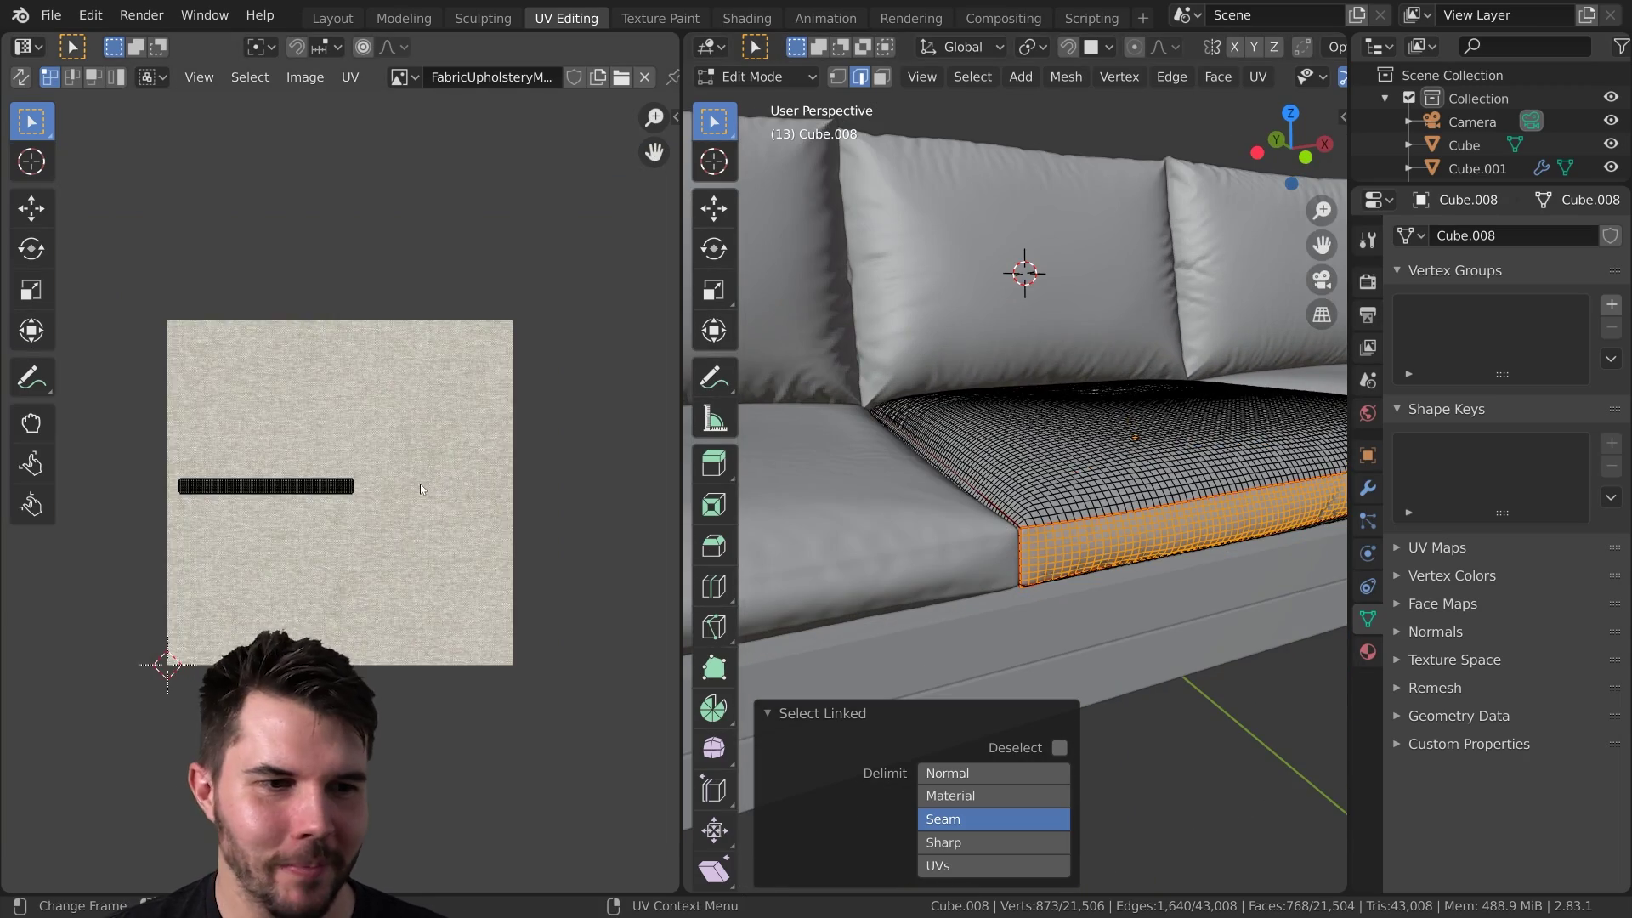
pyautogui.scroll(5, 423, 489)
pyautogui.press('a')
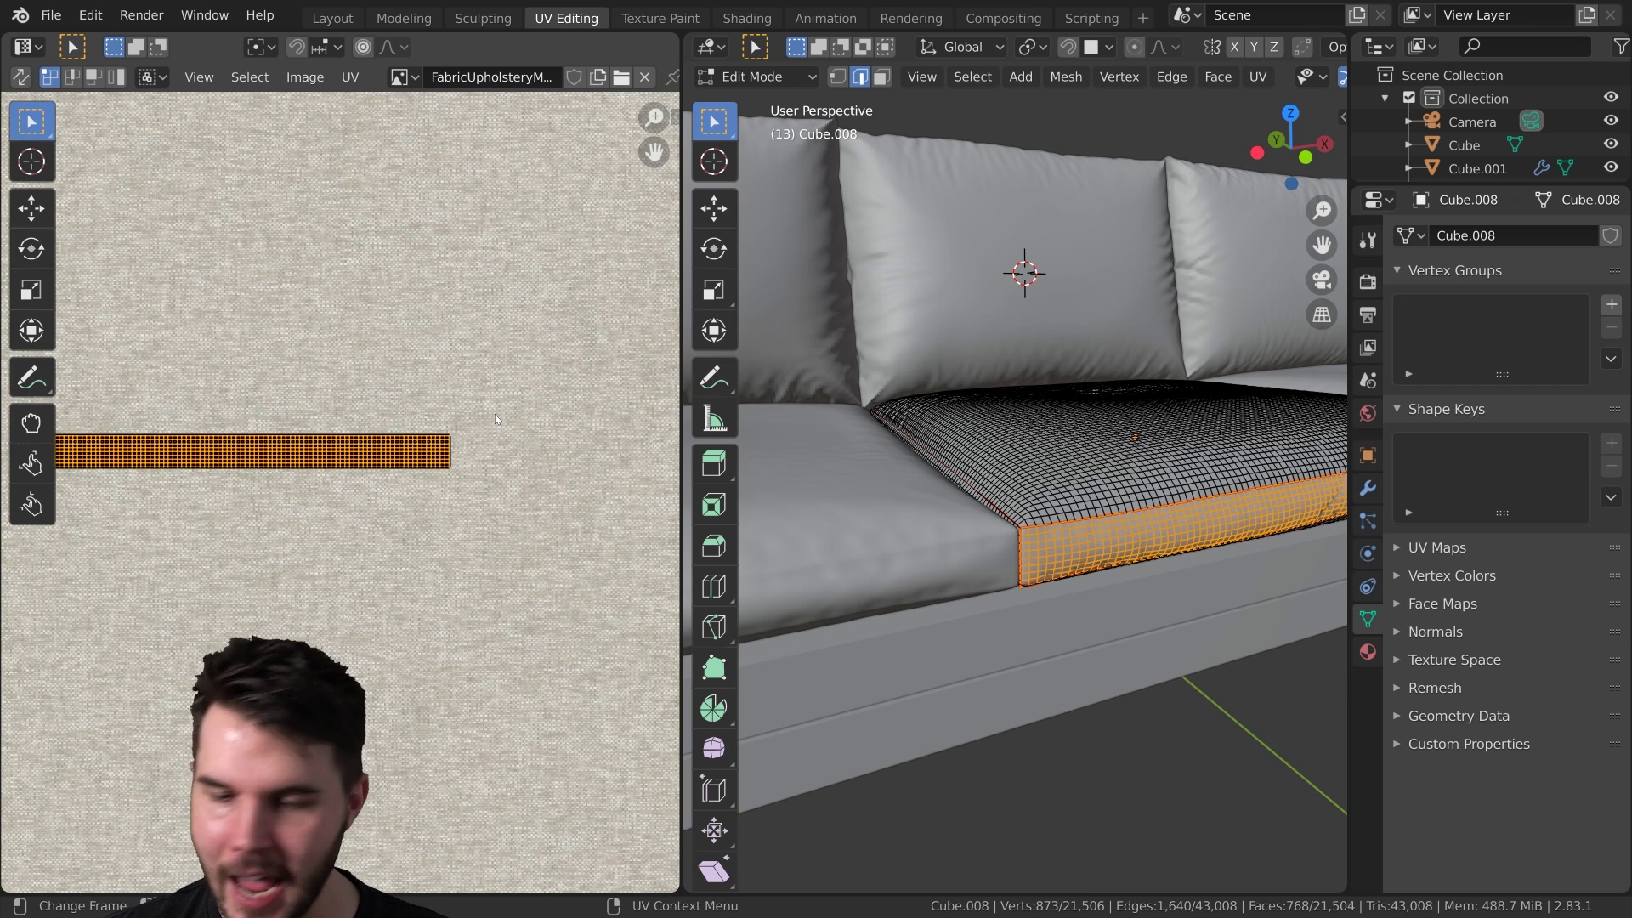
pyautogui.write('r90')
pyautogui.press('Return')
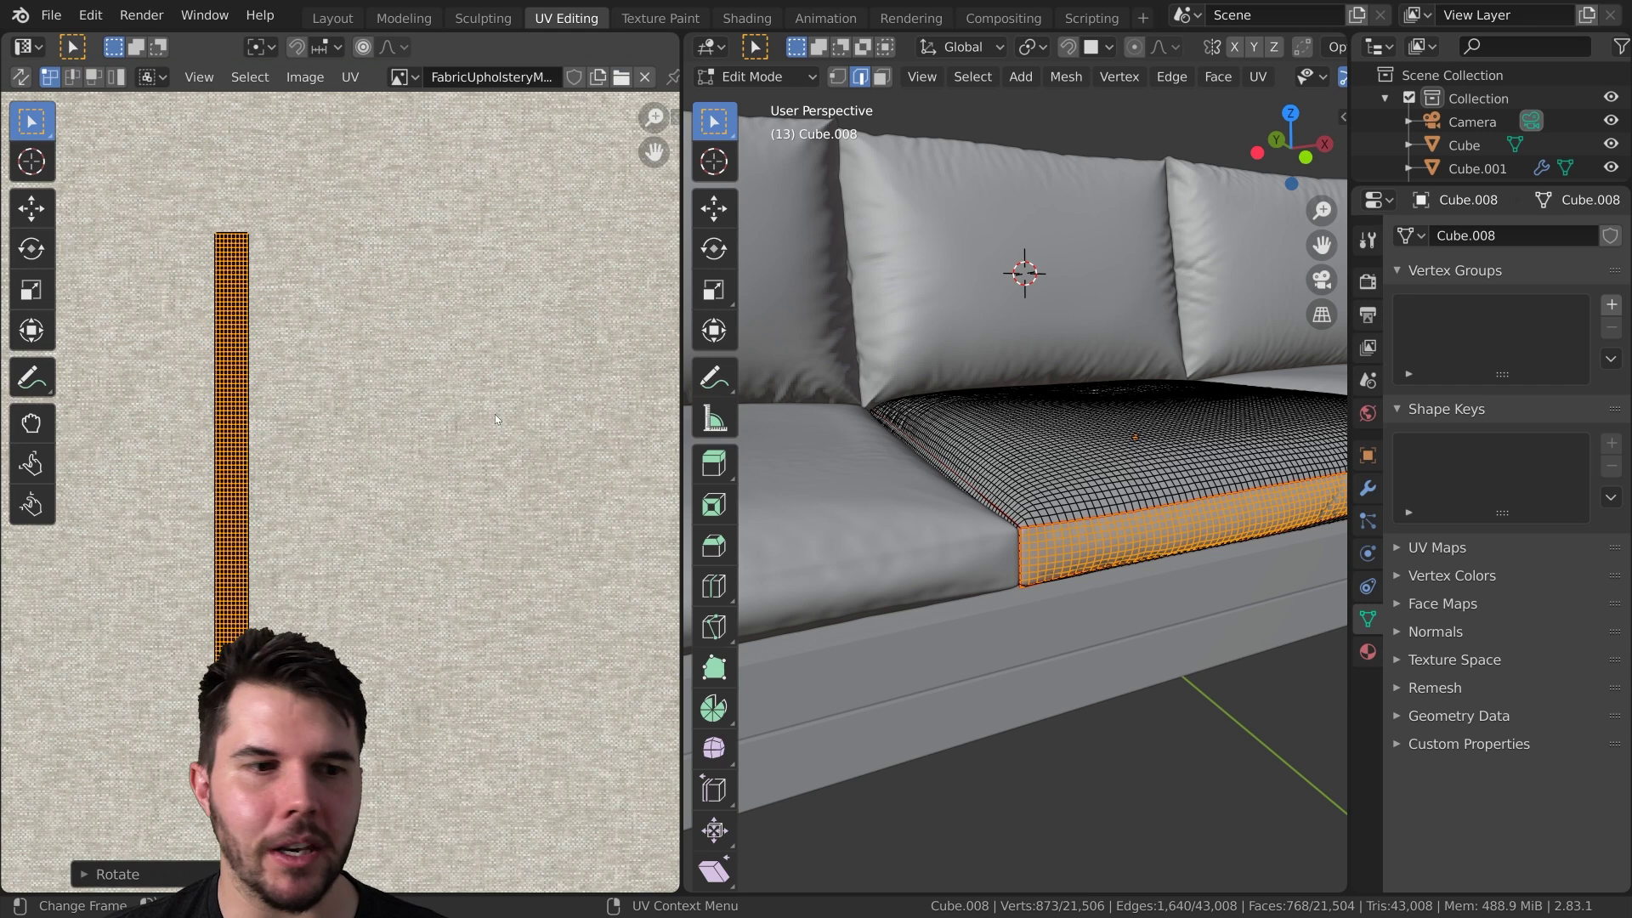
# - Return to Object Mode and show the sofa in Material Preview to check the weave on the middle seat cushion's top and front edge
pyautogui.press('Tab')
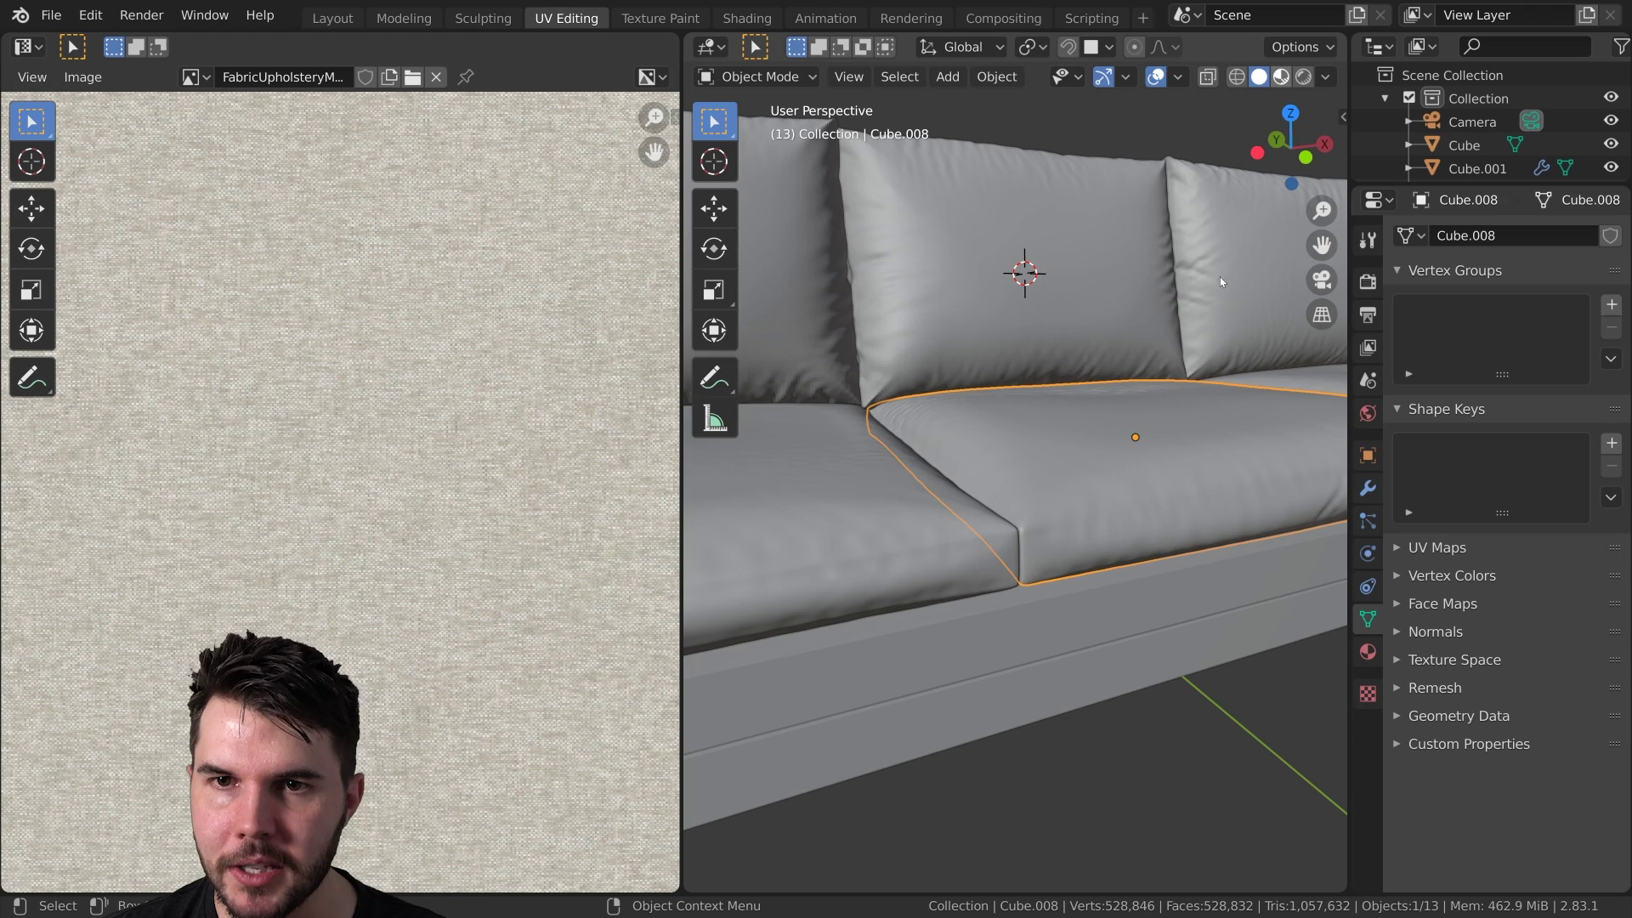
pyautogui.press('z')
pyautogui.moveTo(1210, 422); pyautogui.dragTo(1115, 497, button='middle')
pyautogui.scroll(2, 1116, 497)
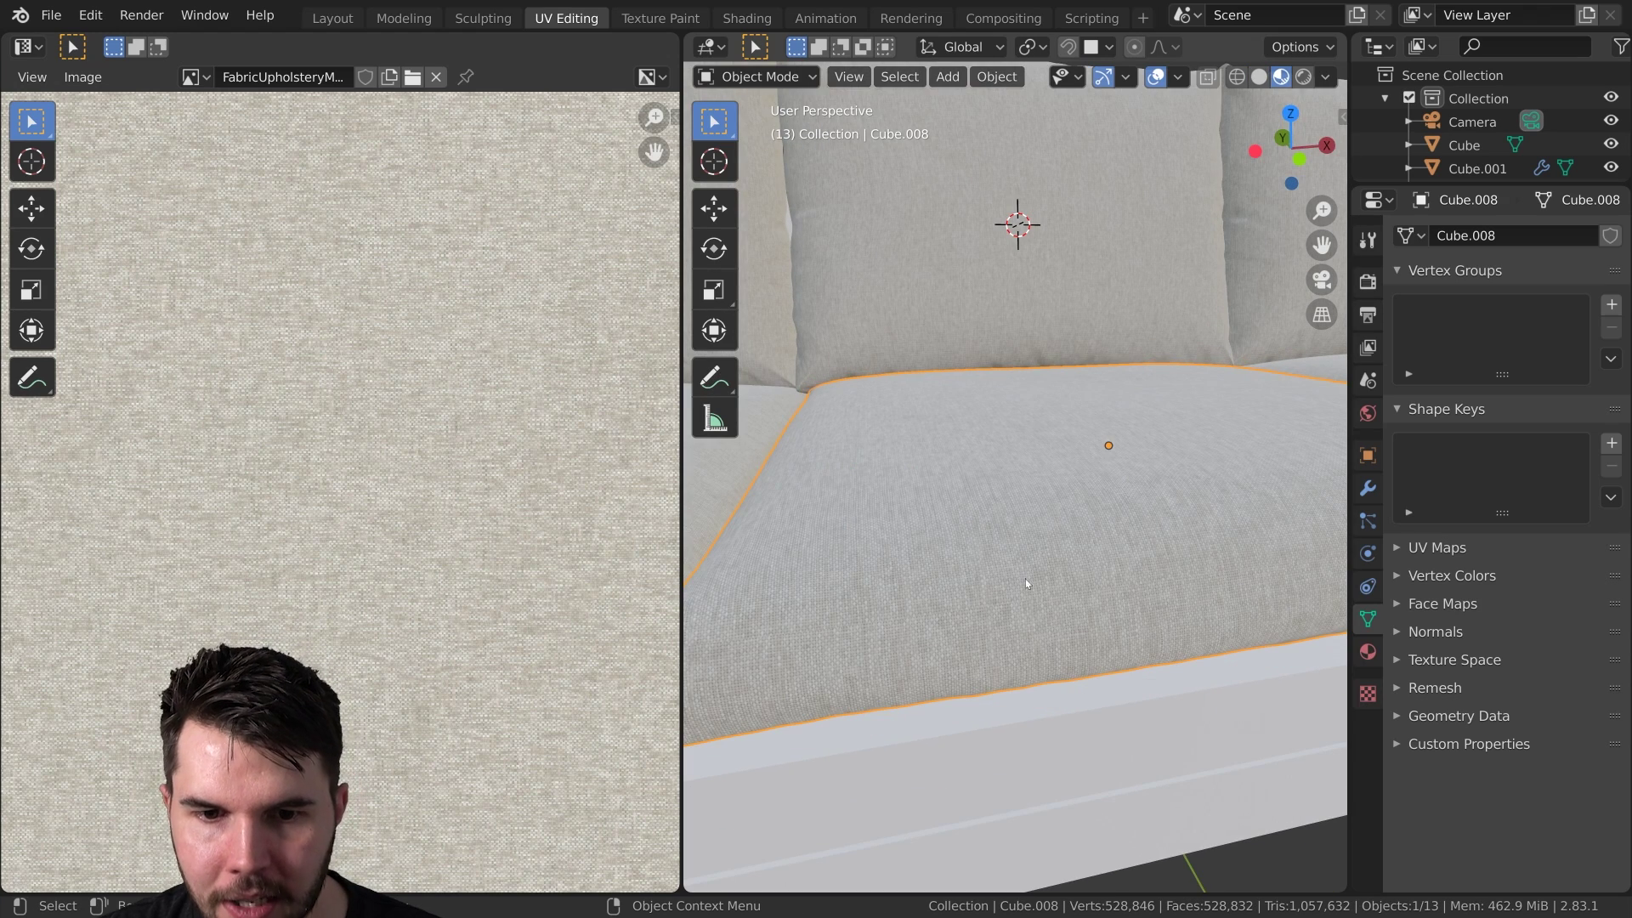
# - Select the top of the left seat cushion up to its seams and rotate its UV island by 90 degrees
pyautogui.keyDown('shift'); pyautogui.moveTo(953, 608); pyautogui.dragTo(1090, 580, button='middle'); pyautogui.keyUp('shift')
pyautogui.scroll(-1, 1029, 565)
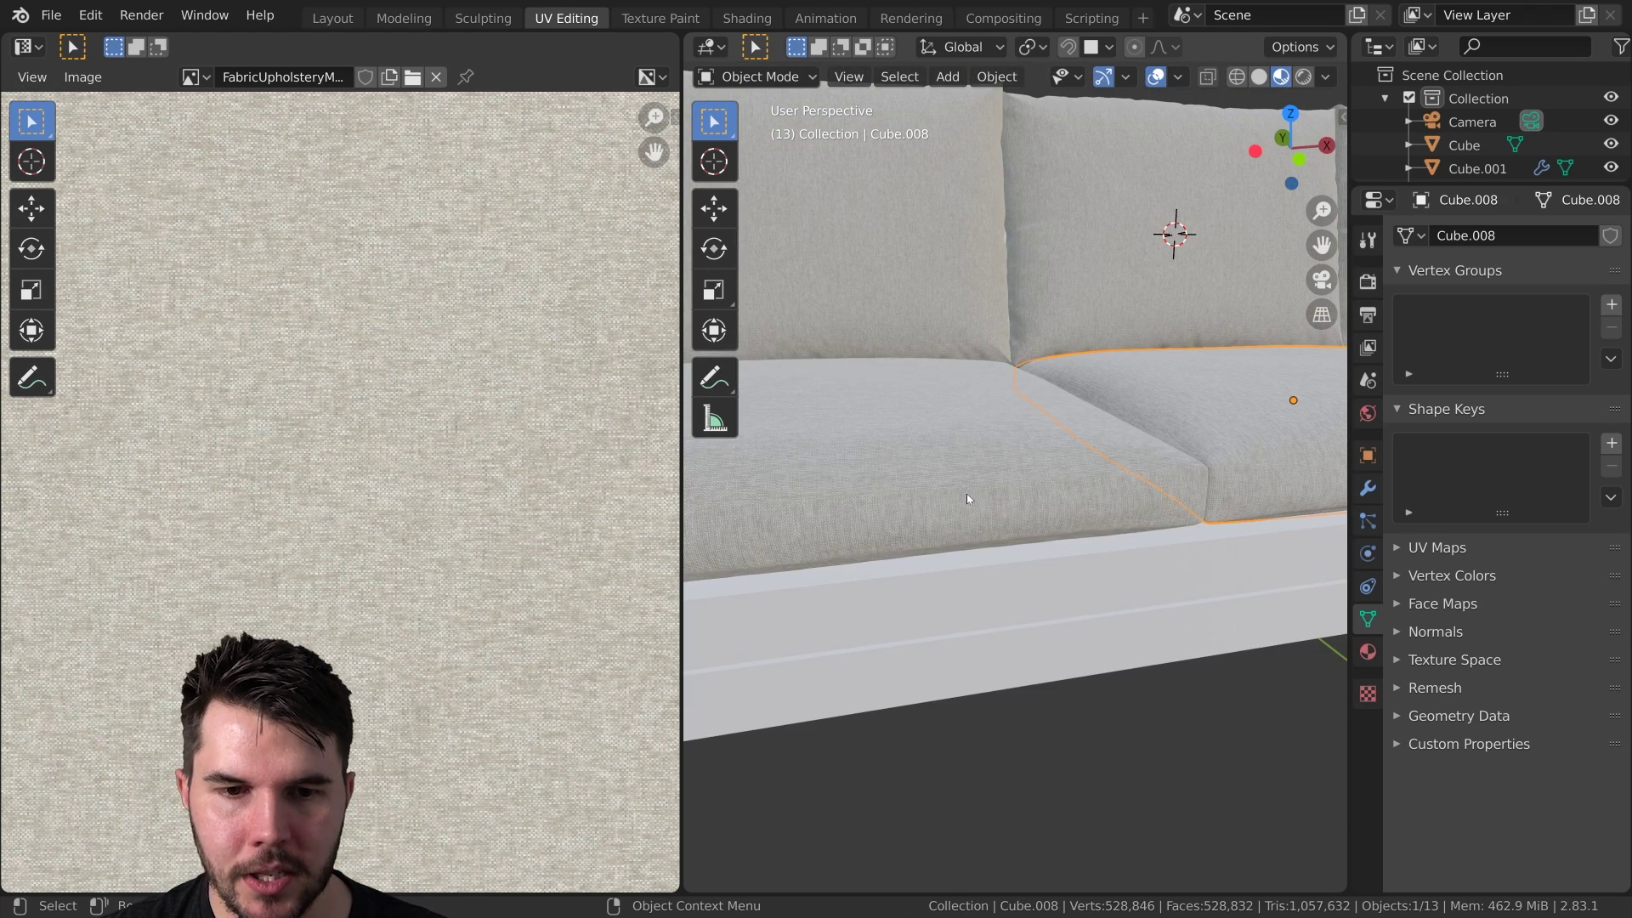
pyautogui.press('Tab')
pyautogui.hotkey('alt', 'a')
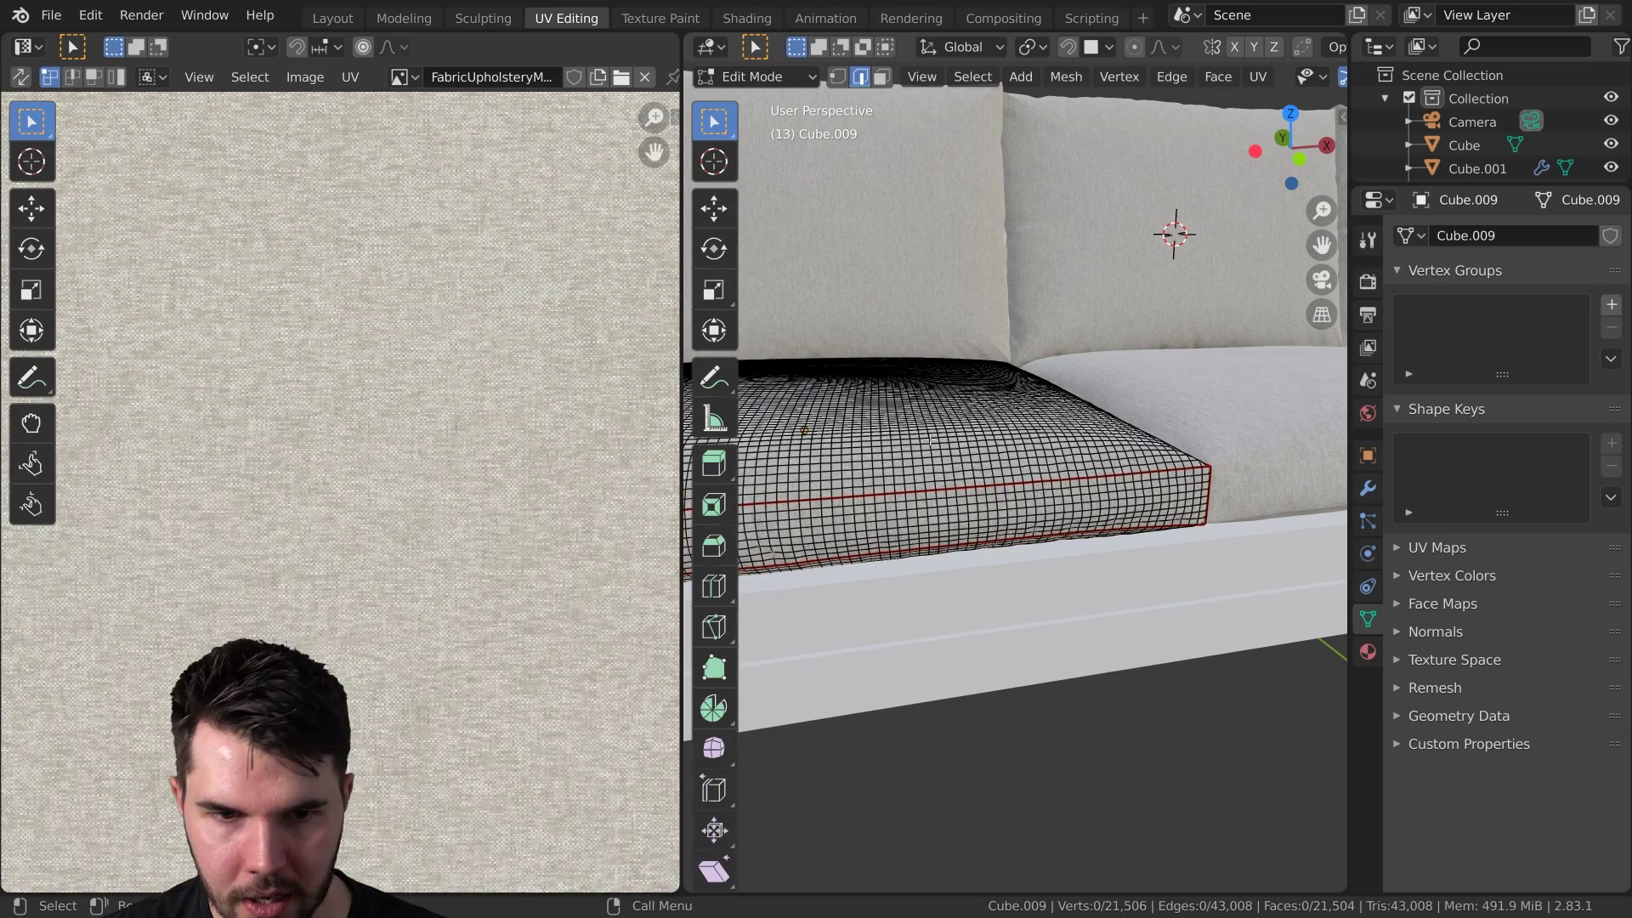
pyautogui.press('a')
pyautogui.hotkey('alt', 'a')
pyautogui.press('l')
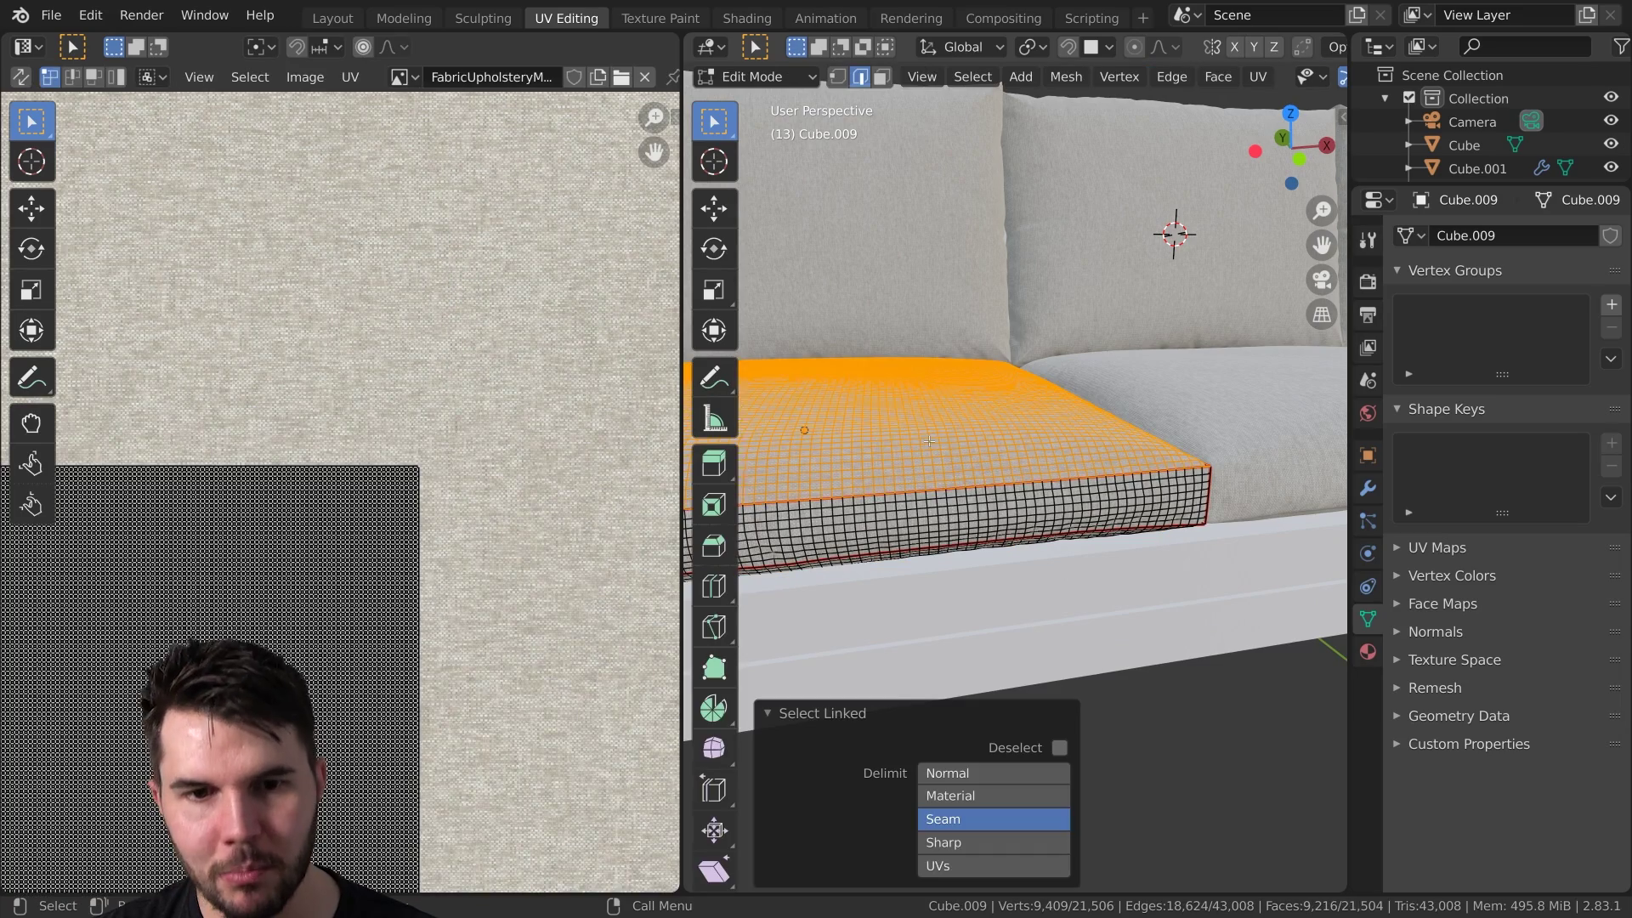
pyautogui.scroll(-2, 644, 401)
pyautogui.scroll(2, 643, 401)
pyautogui.press('a')
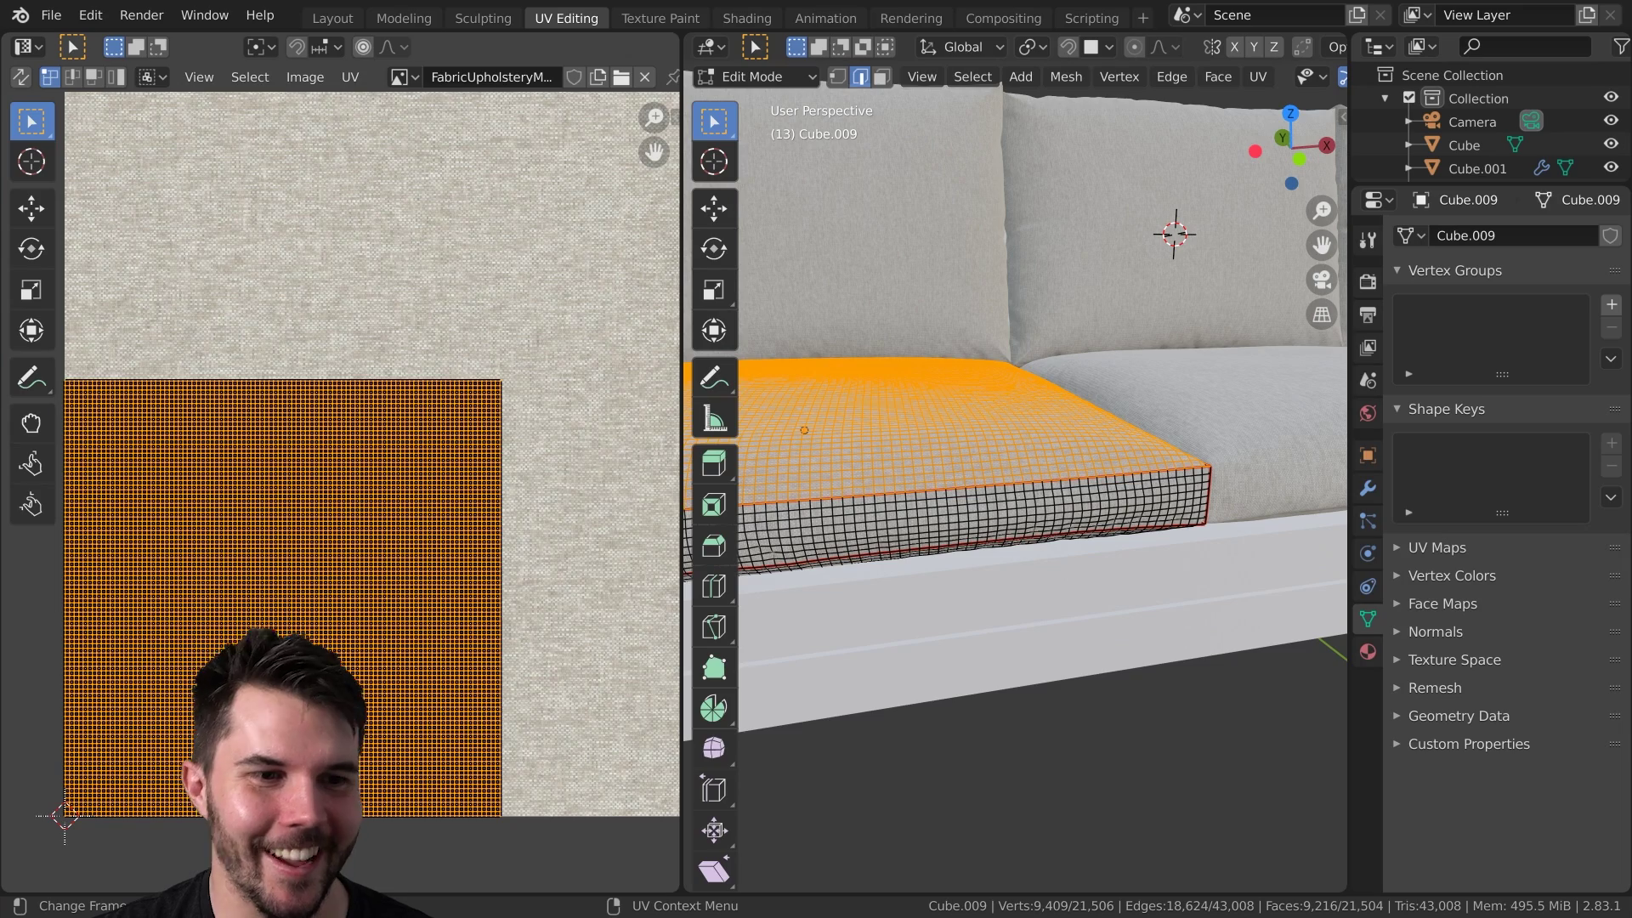
pyautogui.press('r')
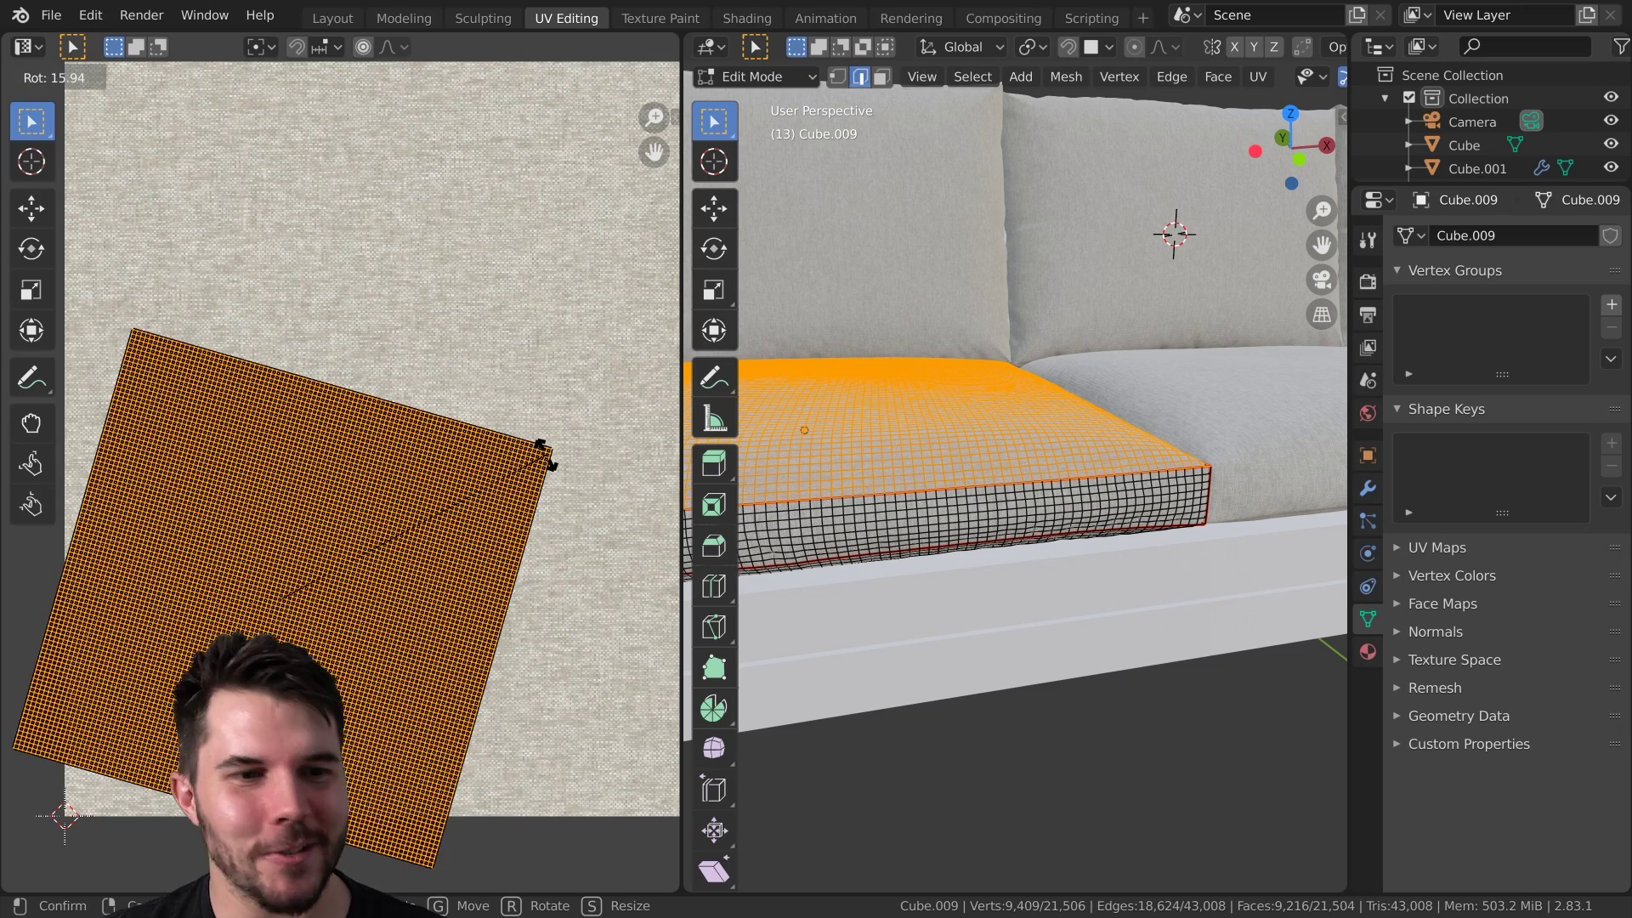
pyautogui.write('90')
pyautogui.press('Return')
pyautogui.press('Tab')
# - Select the top of the right seat cushion up to its seams and rotate its UV island to align the weave with the front edge
pyautogui.moveTo(1062, 458); pyautogui.dragTo(1035, 487, button='middle')
pyautogui.keyDown('shift'); pyautogui.moveTo(1036, 488); pyautogui.dragTo(809, 496, button='middle'); pyautogui.keyUp('shift')
pyautogui.scroll(2, 1099, 536)
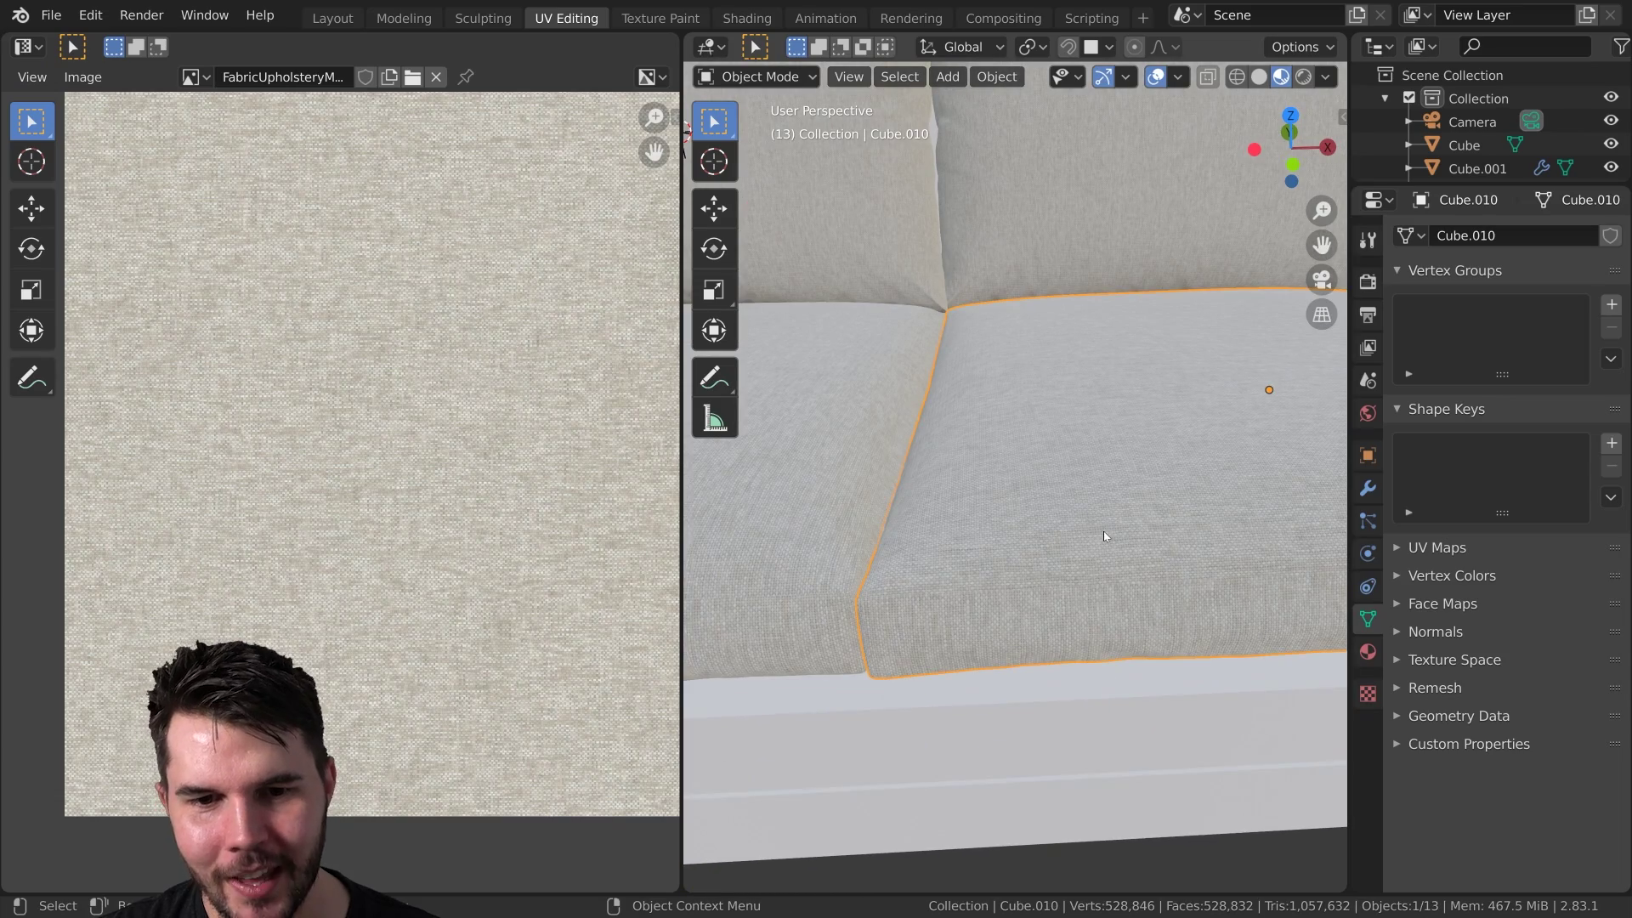
pyautogui.press('Tab')
pyautogui.hotkey('alt', 'a')
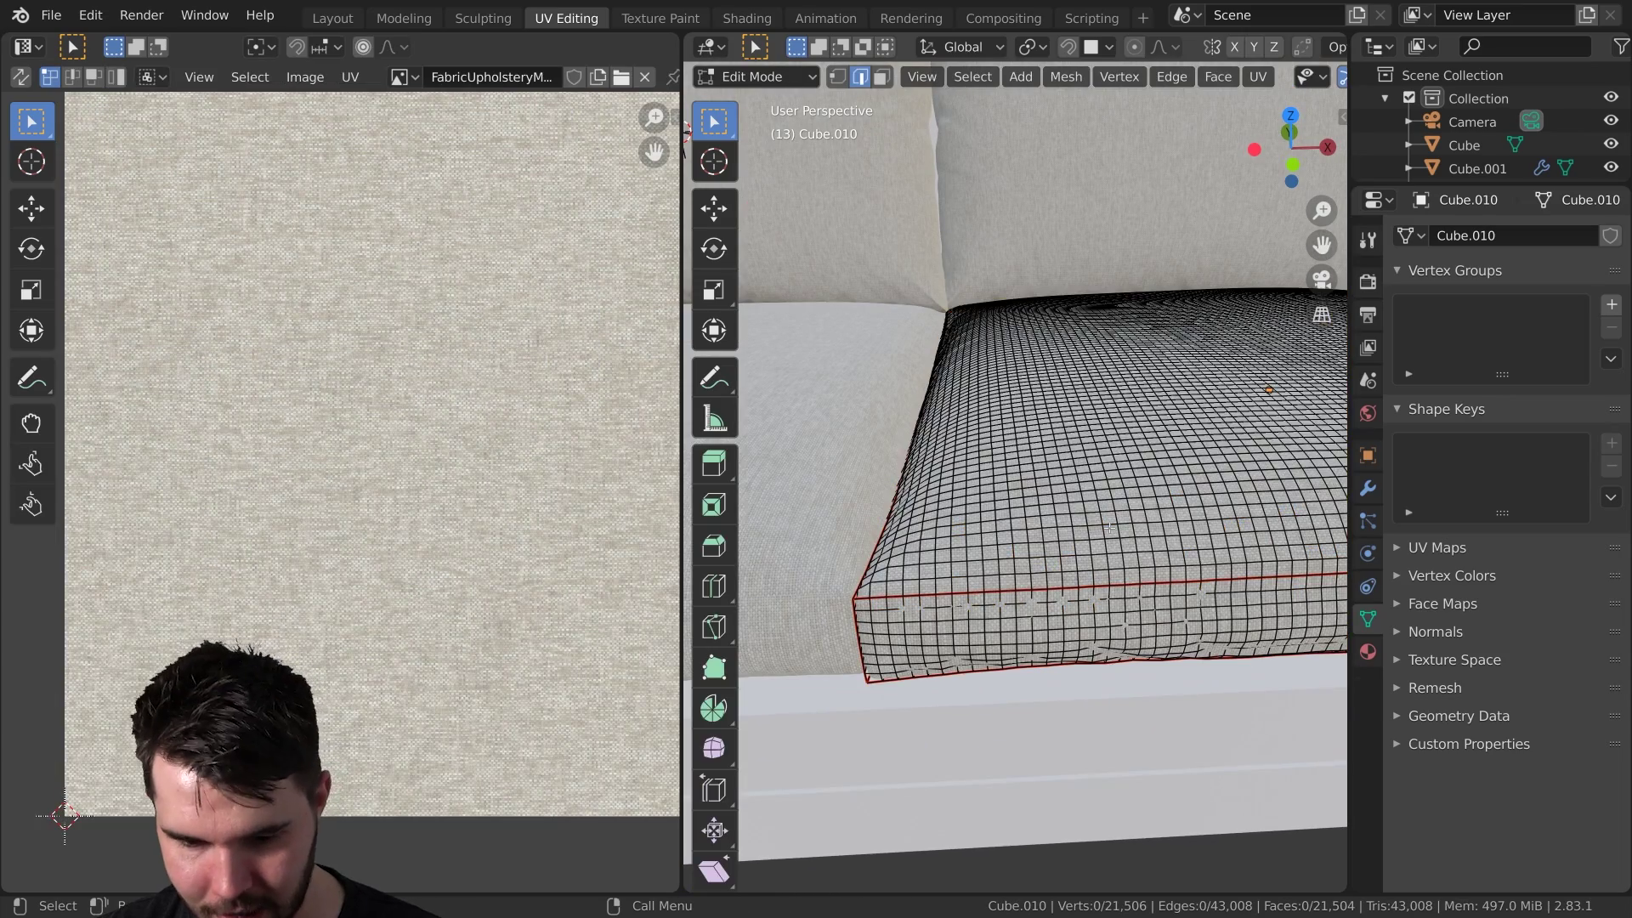
pyautogui.press('l')
pyautogui.press('a')
pyautogui.press('s')
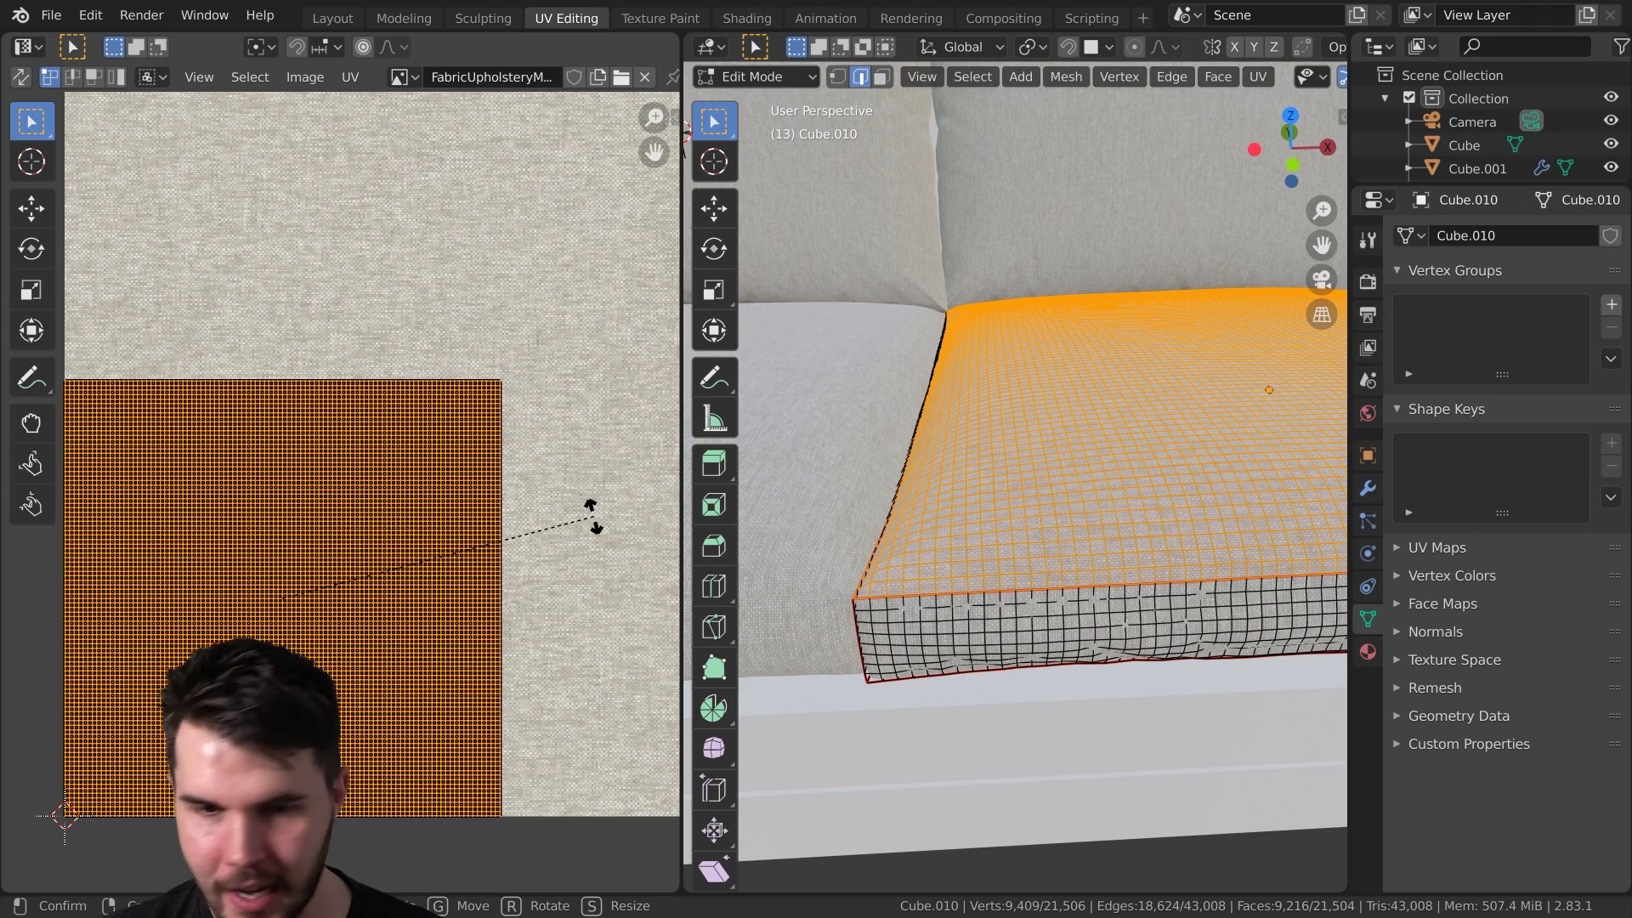
pyautogui.press('r')
pyautogui.click(595, 520)
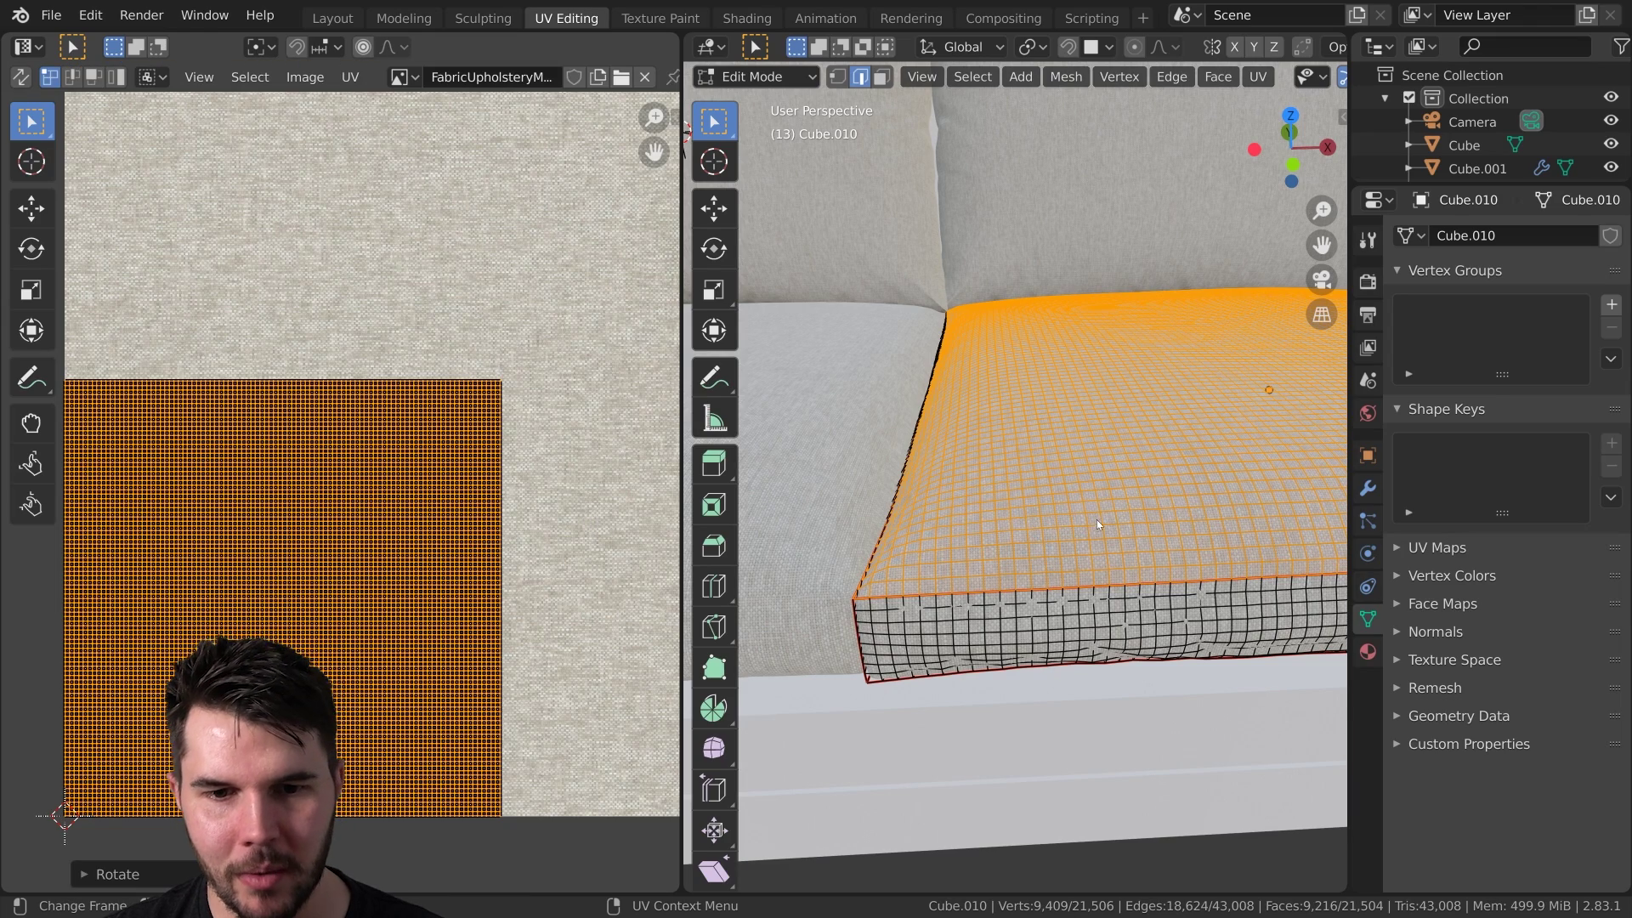
pyautogui.press('Tab')
pyautogui.moveTo(1093, 452); pyautogui.dragTo(1048, 515, button='middle')
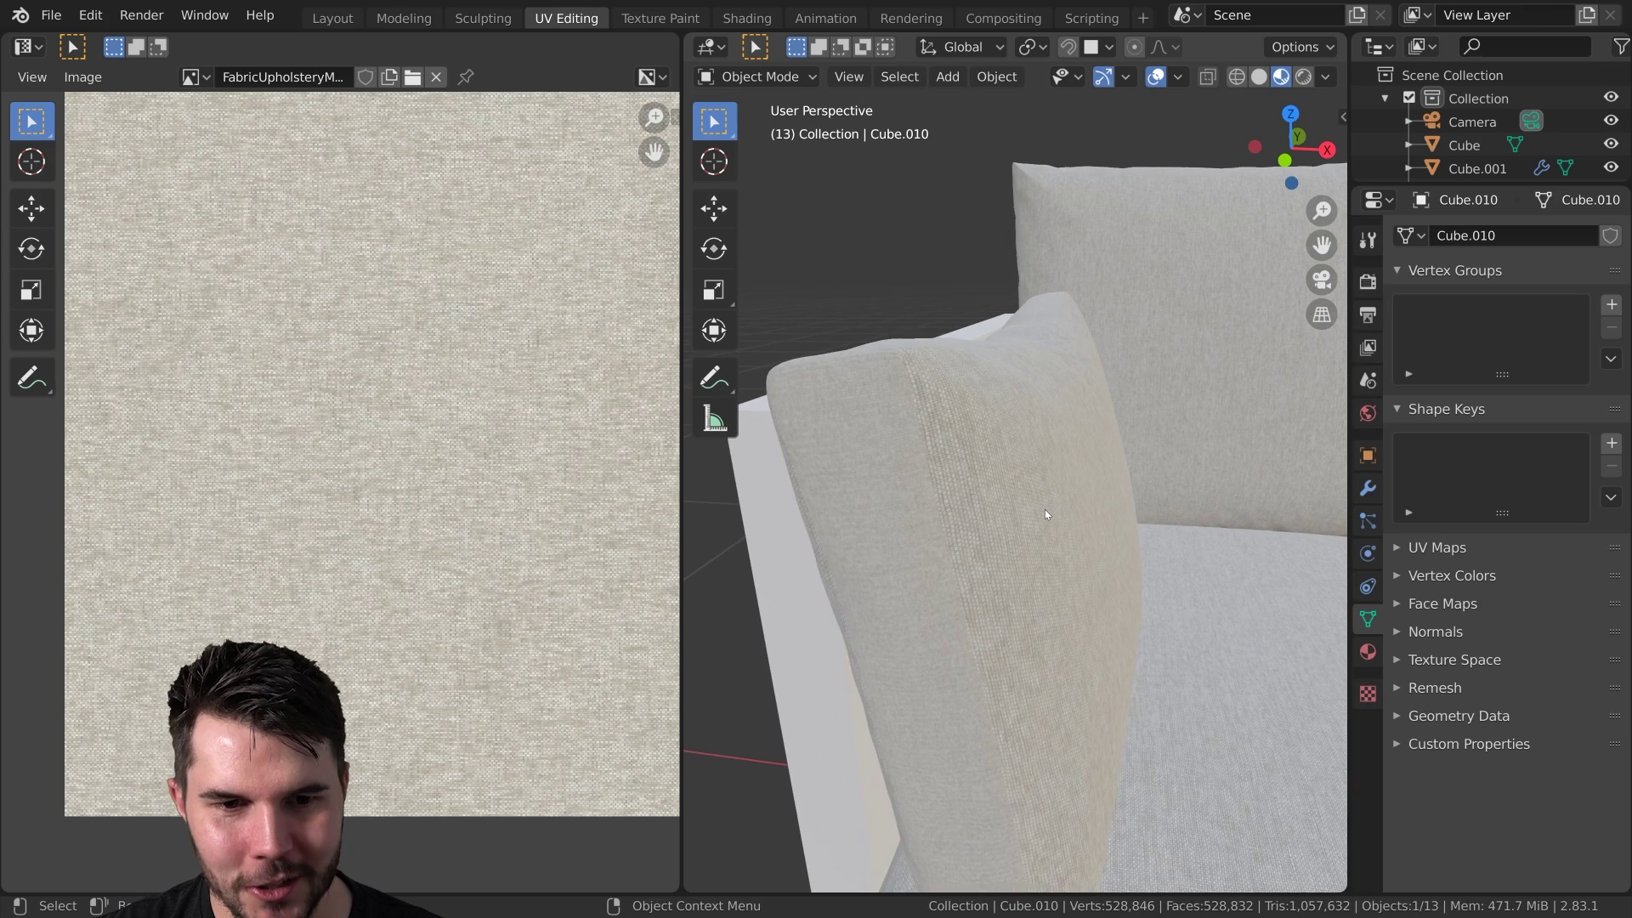
# - Select the side strip of the left armrest cushion up to its seams and compare the strip's shape with its UV island
pyautogui.press('Tab')
pyautogui.hotkey('alt', 'a')
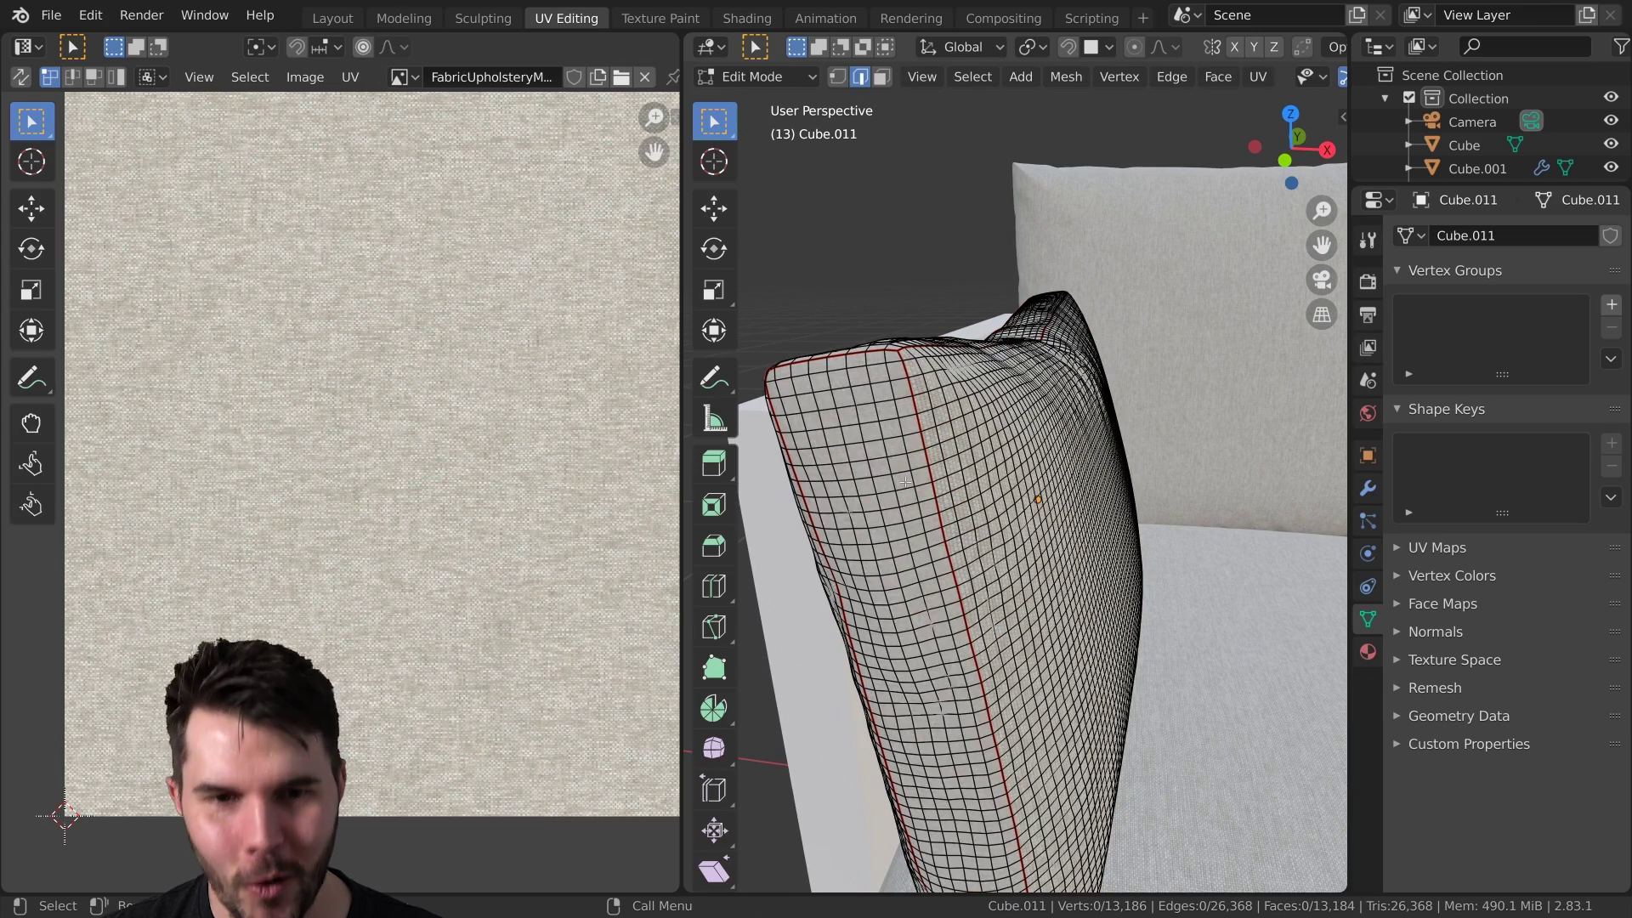
pyautogui.press('l')
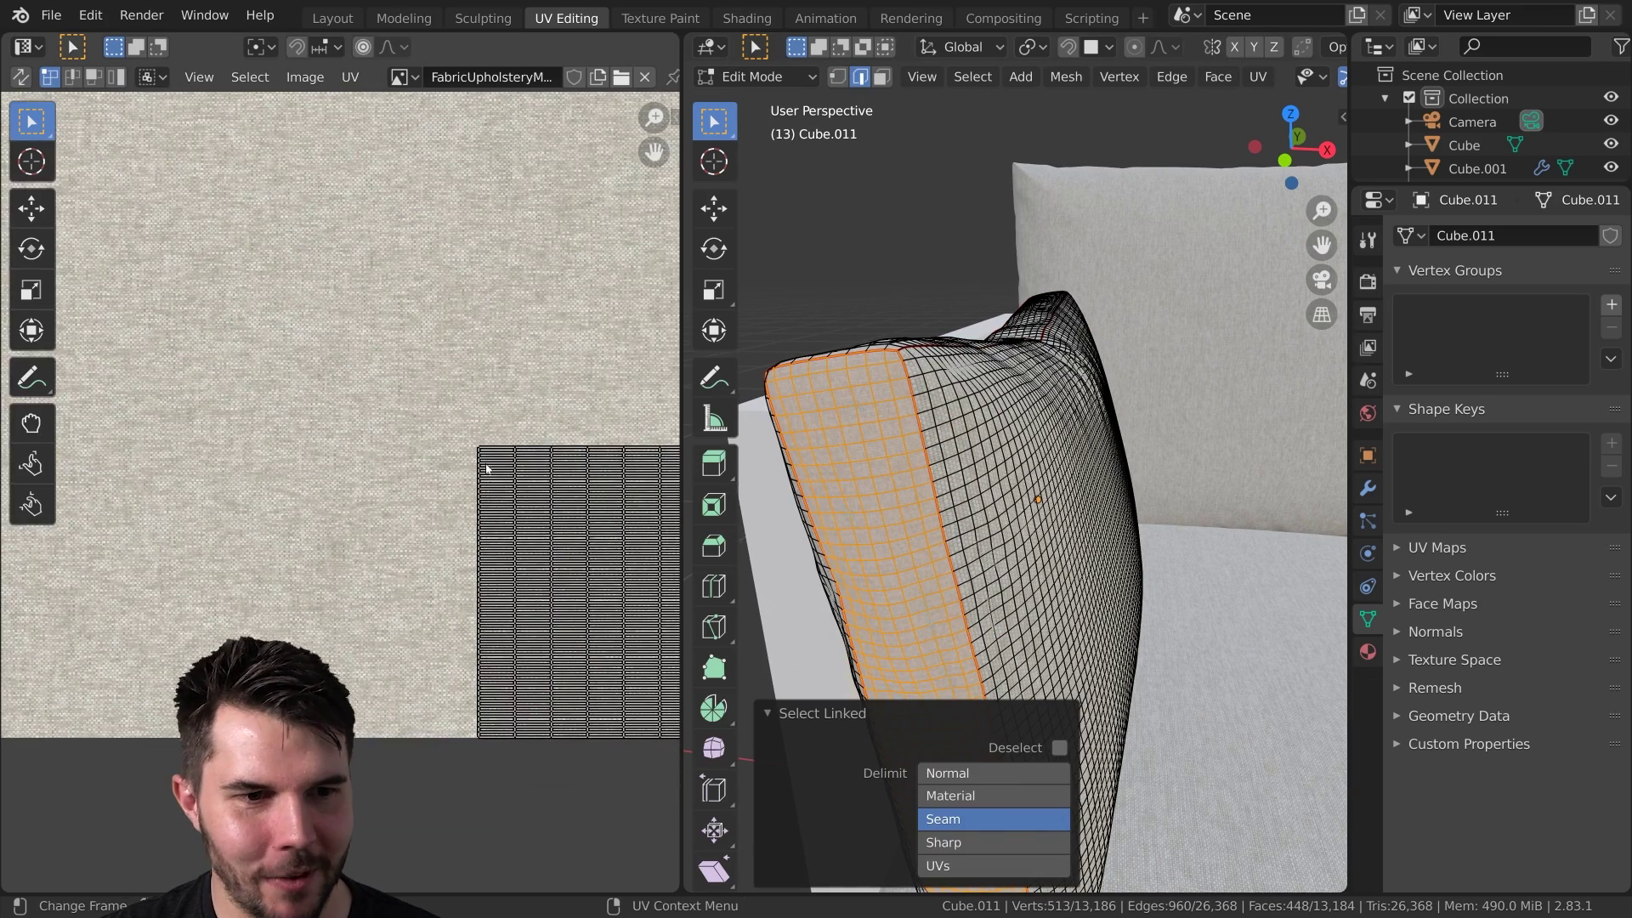
pyautogui.moveTo(497, 486); pyautogui.dragTo(458, 486, button='middle')
pyautogui.moveTo(875, 434); pyautogui.dragTo(896, 382, button='middle')
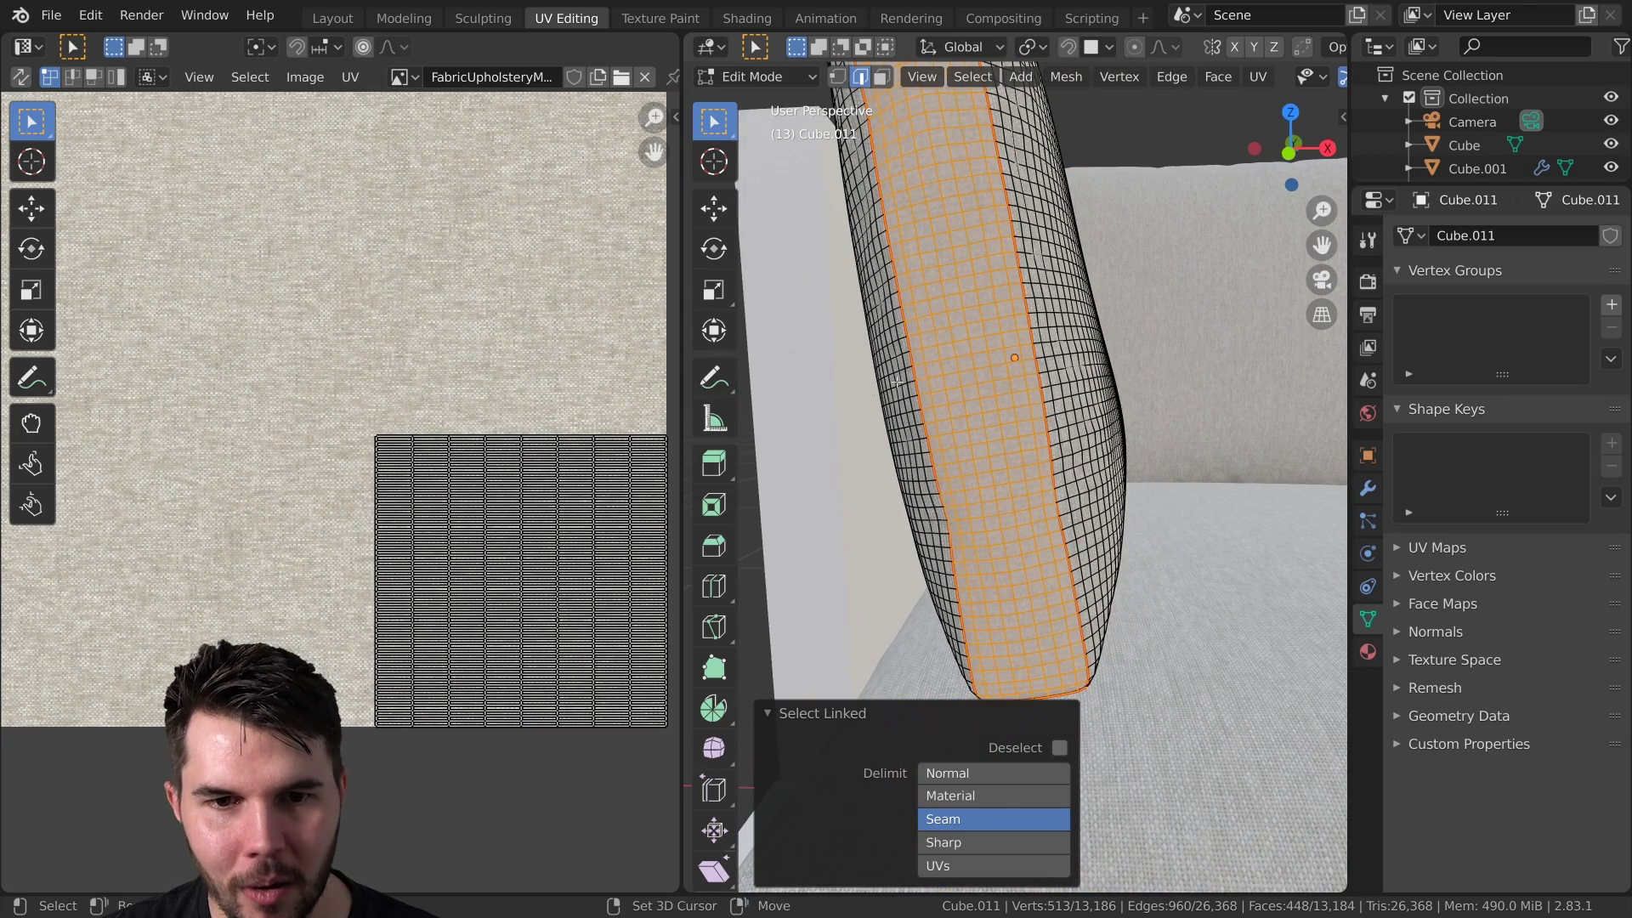
pyautogui.moveTo(640, 512); pyautogui.dragTo(465, 492, button='middle')
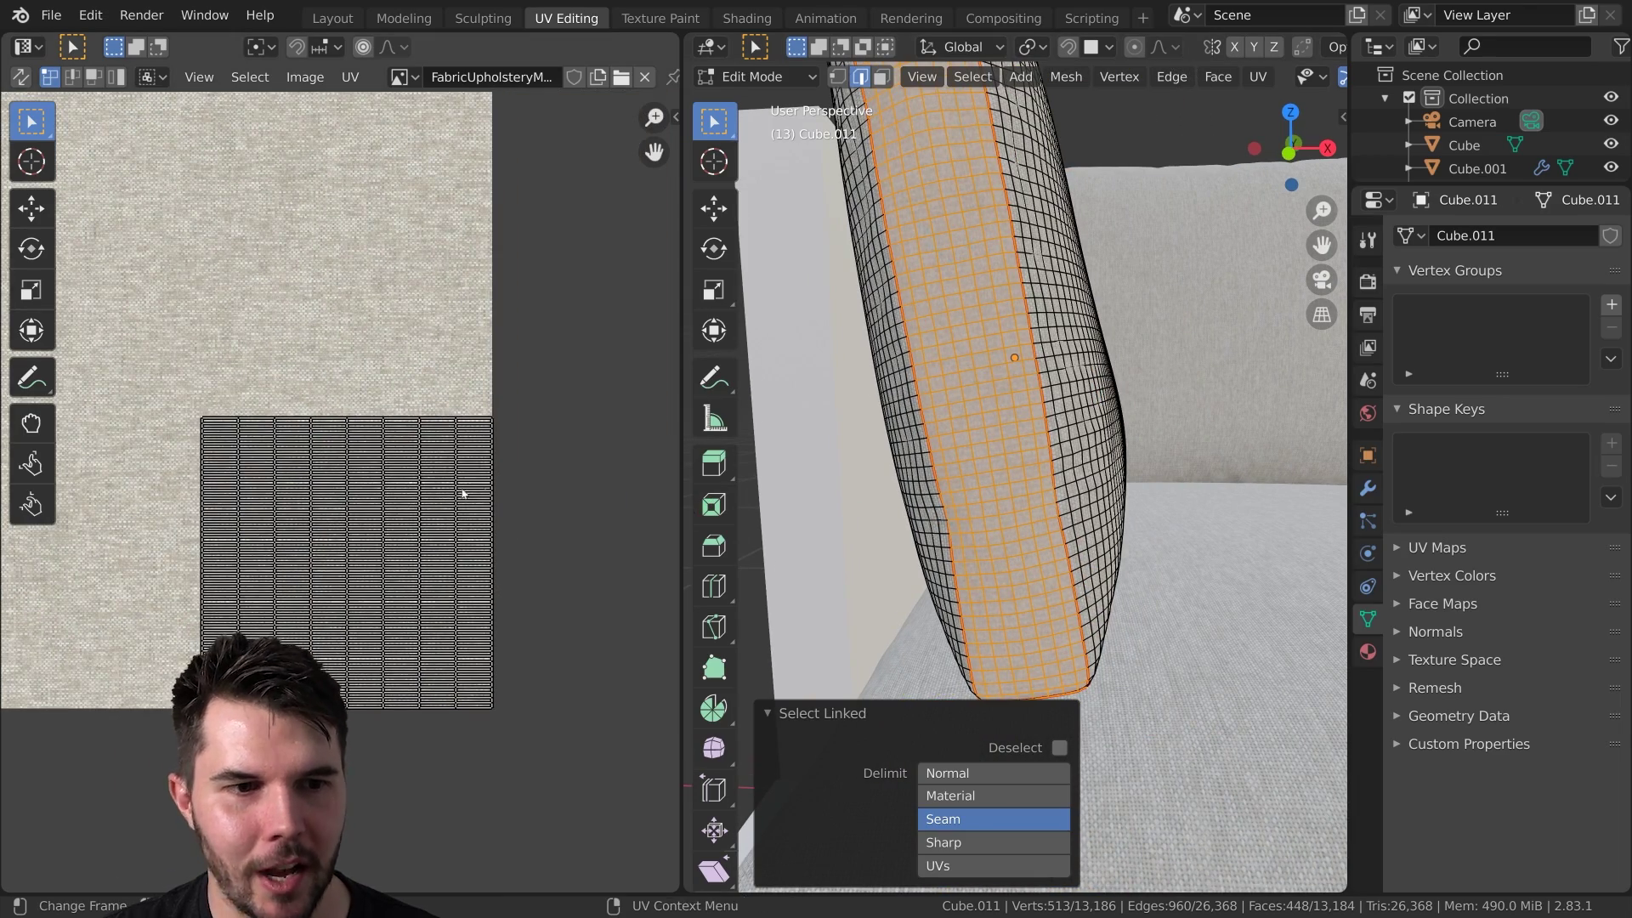
pyautogui.moveTo(1027, 437); pyautogui.dragTo(1008, 439, button='middle')
# - Unwrap the whole left armrest cushion with the Angle Based method and a 0.001 margin
pyautogui.press('a')
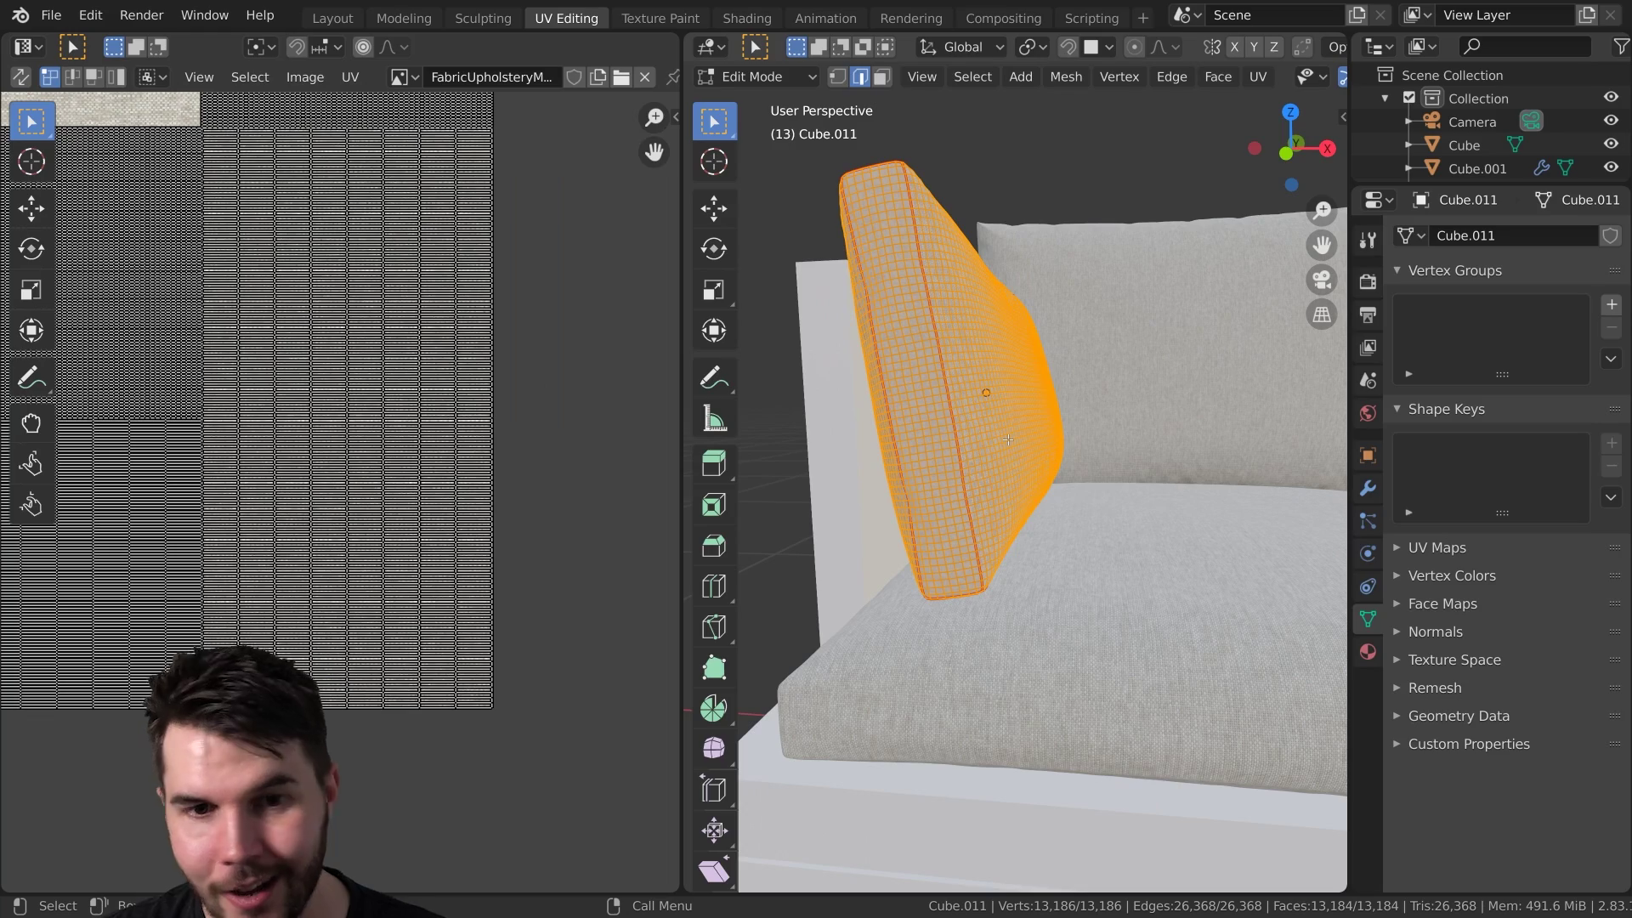
pyautogui.press('u')
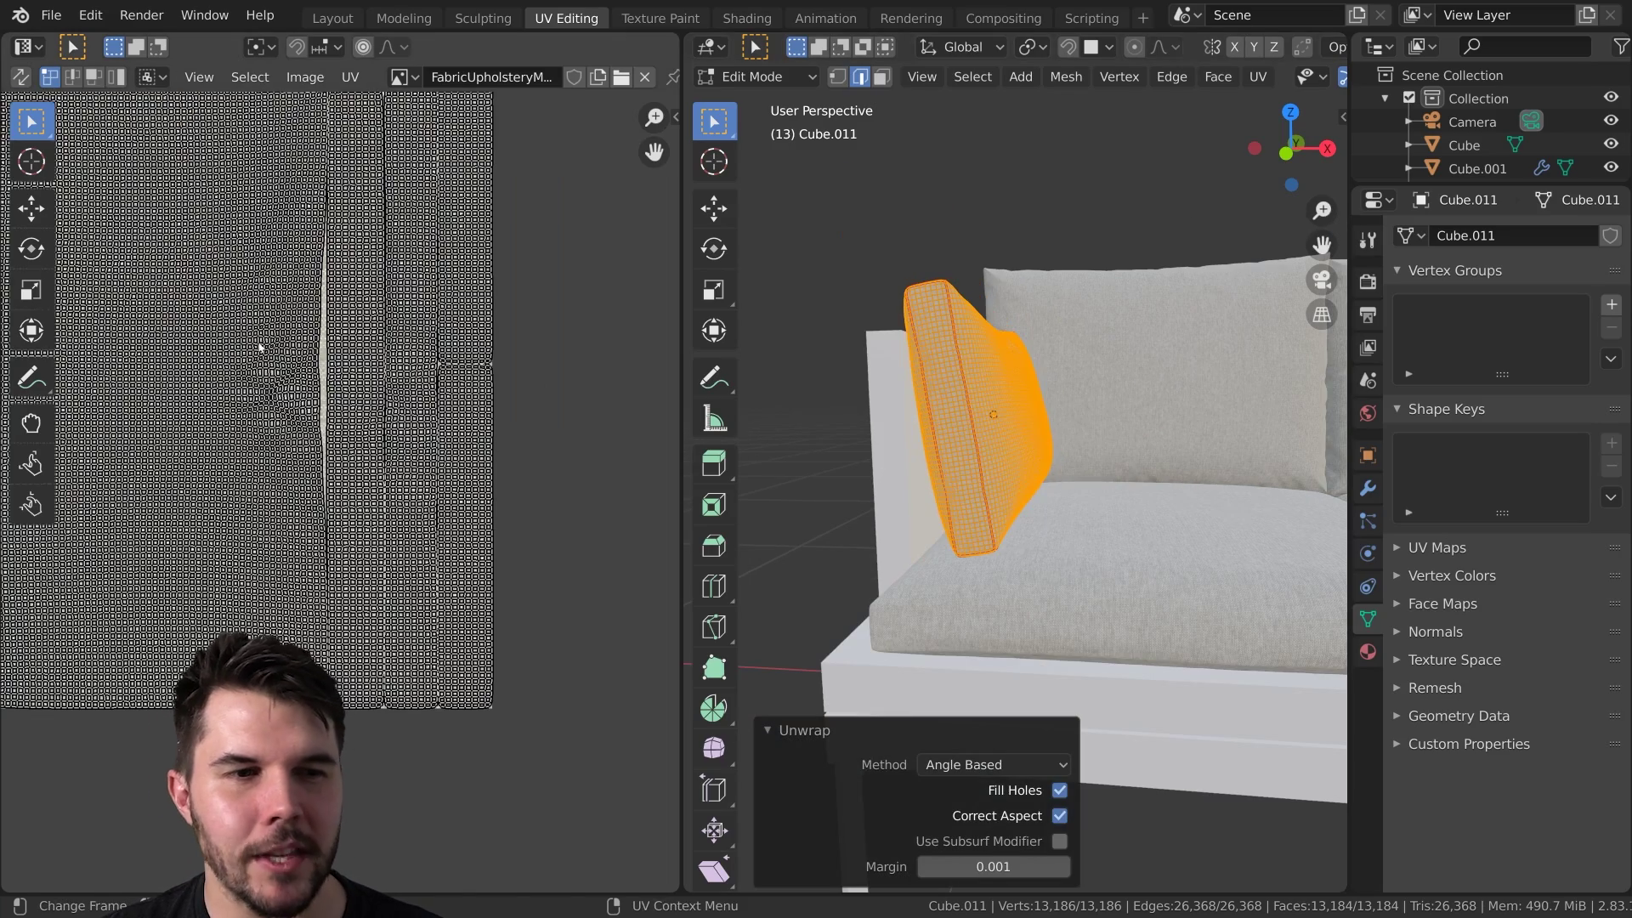
pyautogui.keyDown('shift'); pyautogui.moveTo(377, 343); pyautogui.dragTo(572, 422, button='middle'); pyautogui.keyUp('shift')
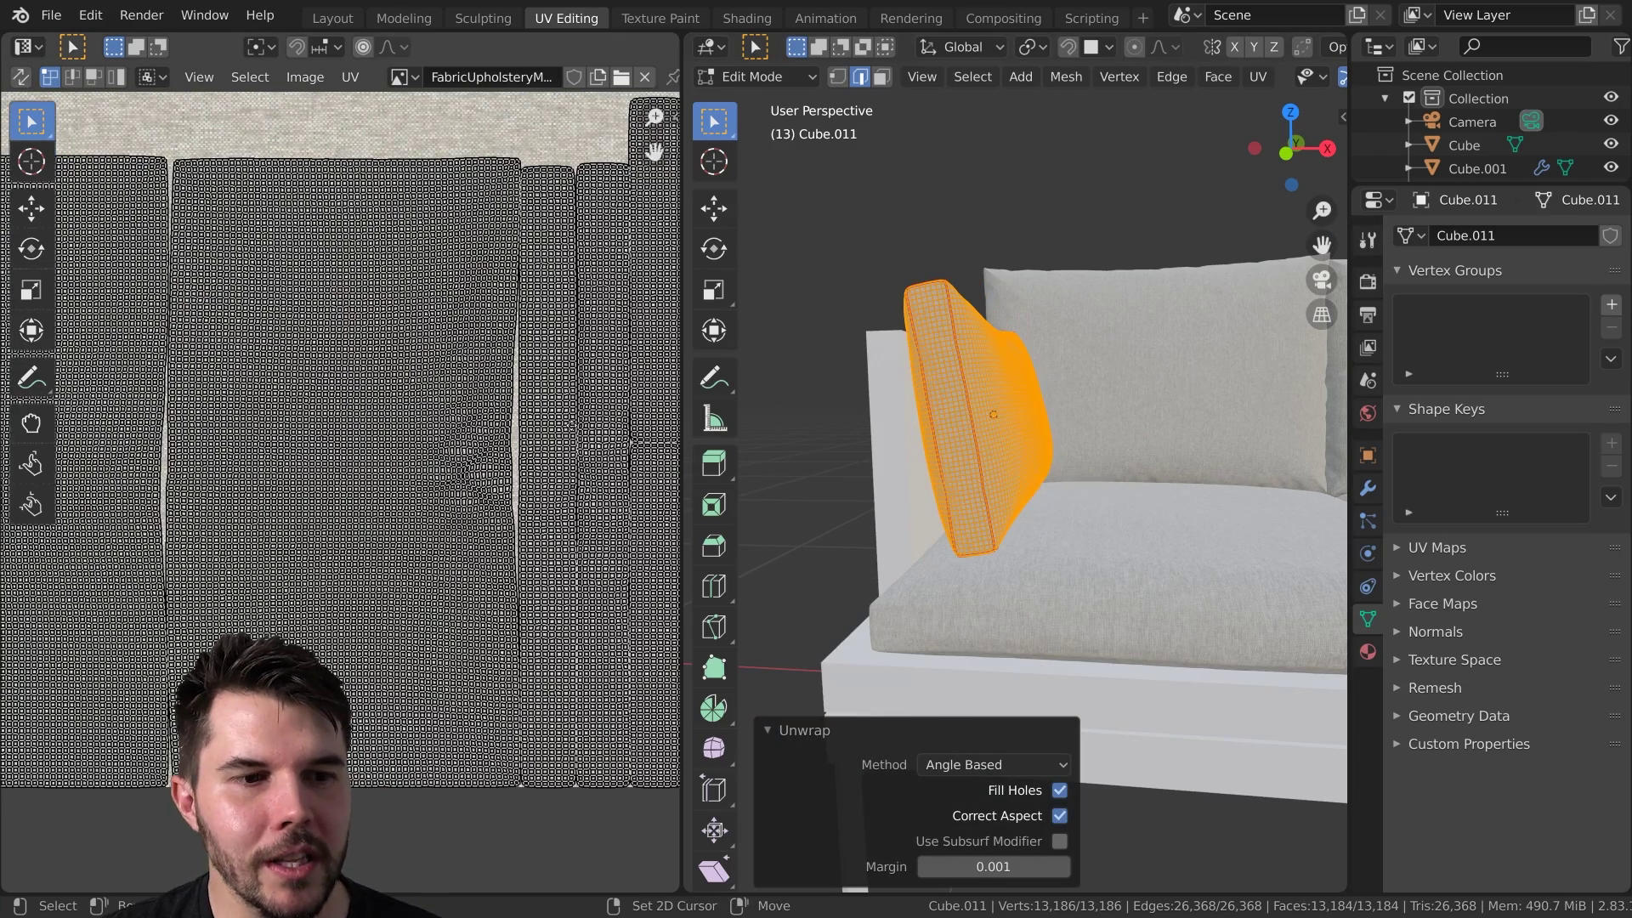
pyautogui.scroll(-1, 487, 468)
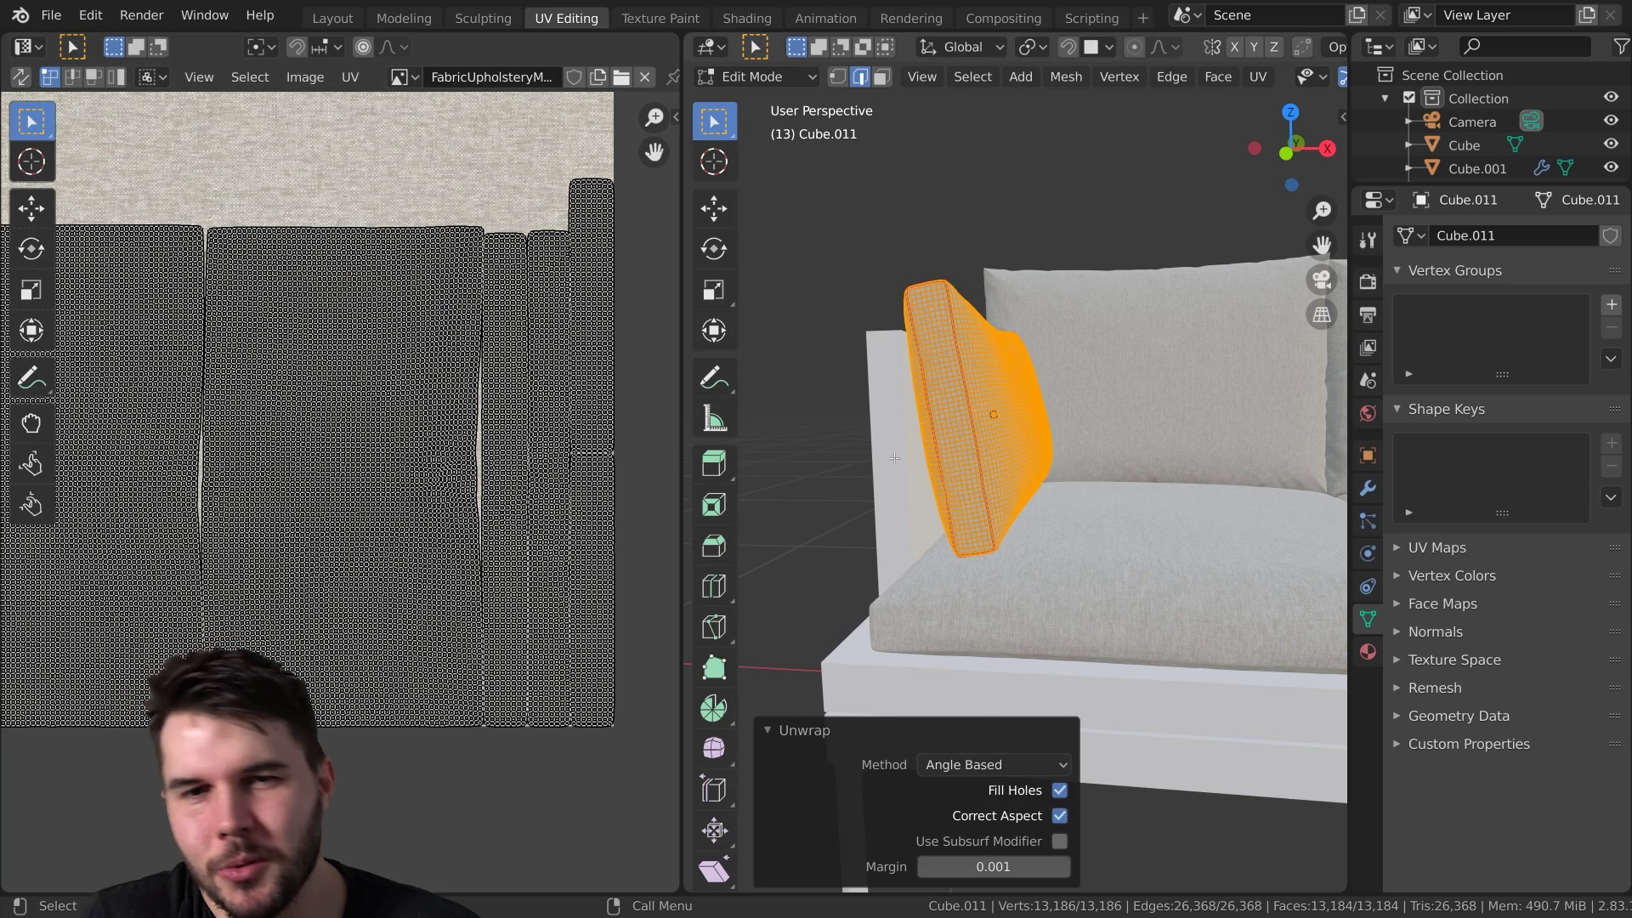
pyautogui.scroll(-1, 554, 479)
pyautogui.scroll(-3, 920, 457)
pyautogui.scroll(4, 920, 456)
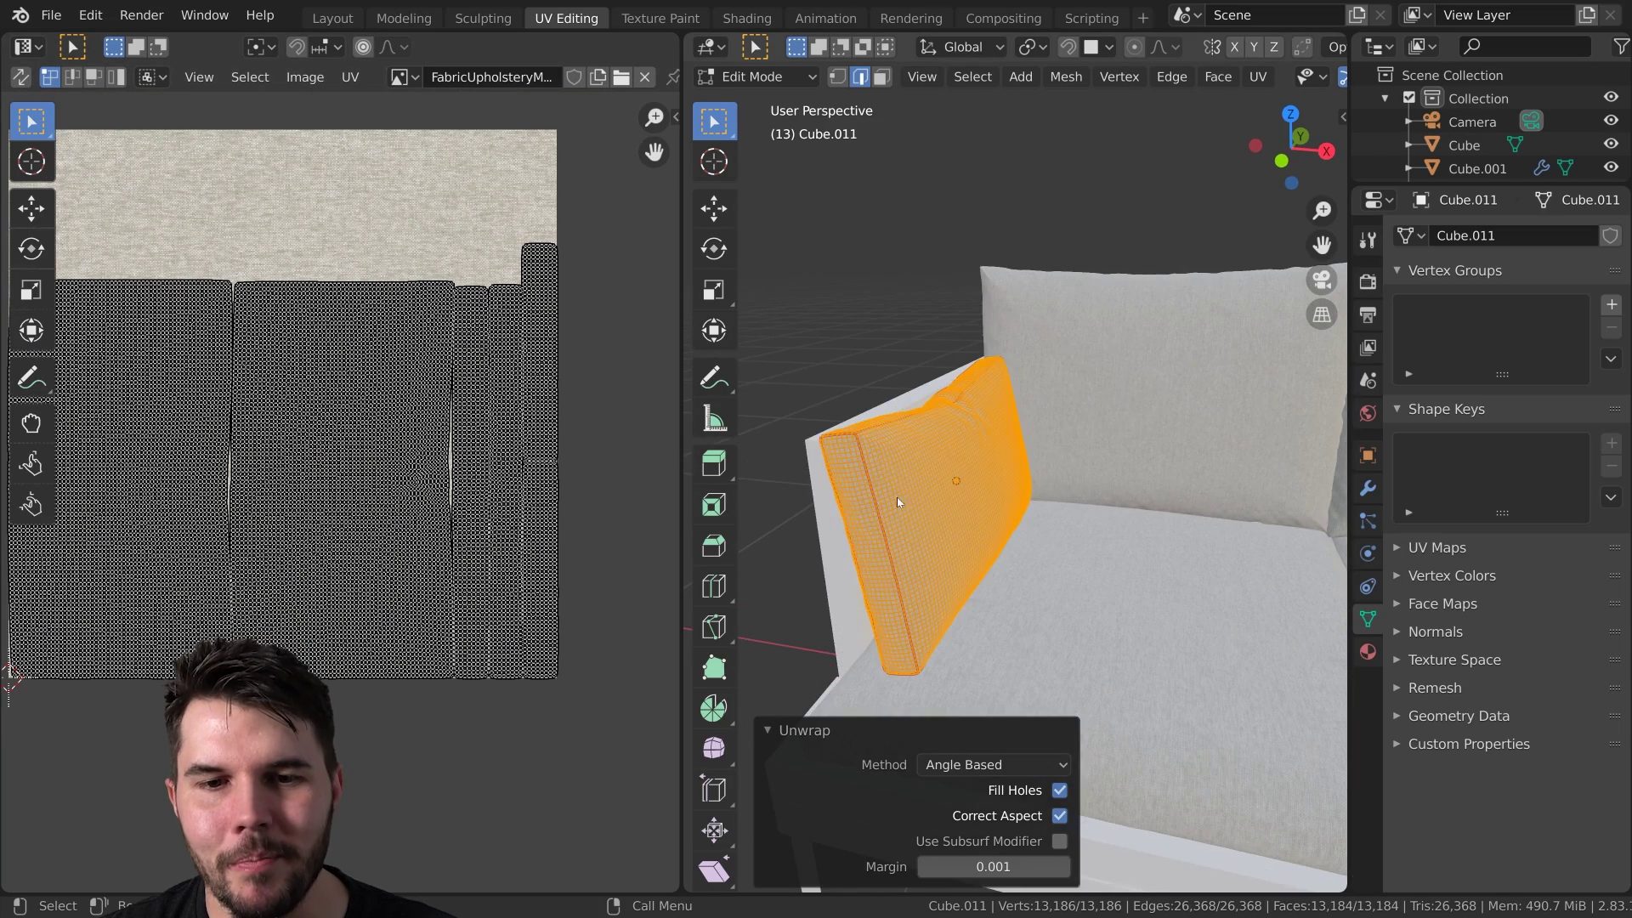
# - Check the weave on the left armrest cushion in Object Mode, and reopen its mesh to select a single seam-bounded part
pyautogui.press('Tab')
pyautogui.scroll(4, 955, 476)
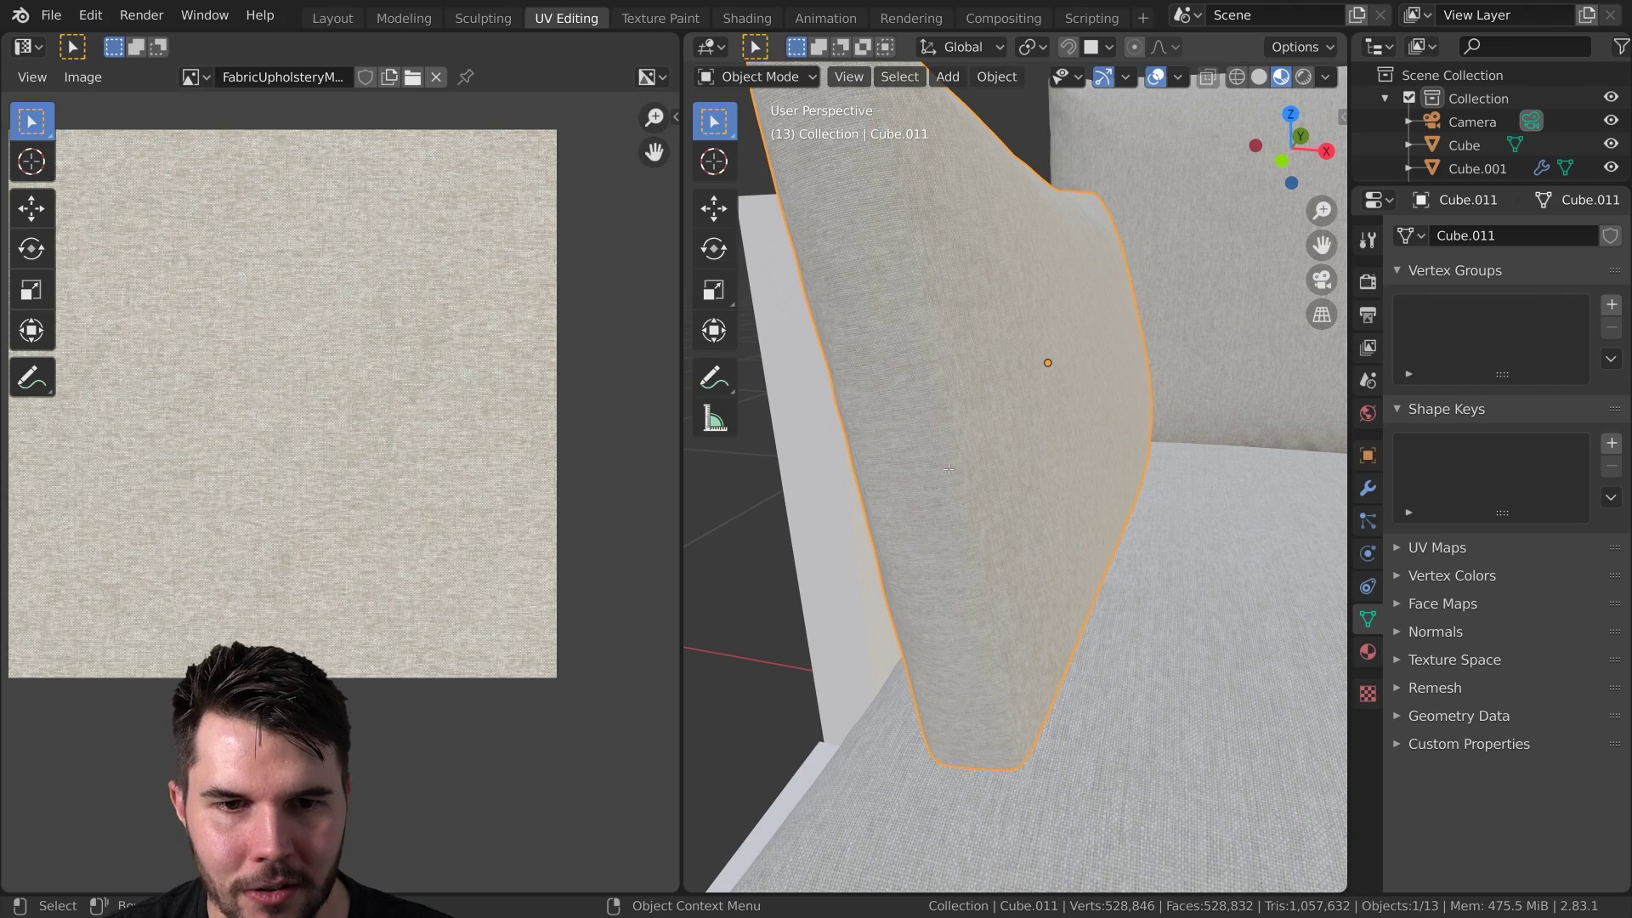
pyautogui.press('Tab')
pyautogui.hotkey('alt', 'a')
pyautogui.press('l')
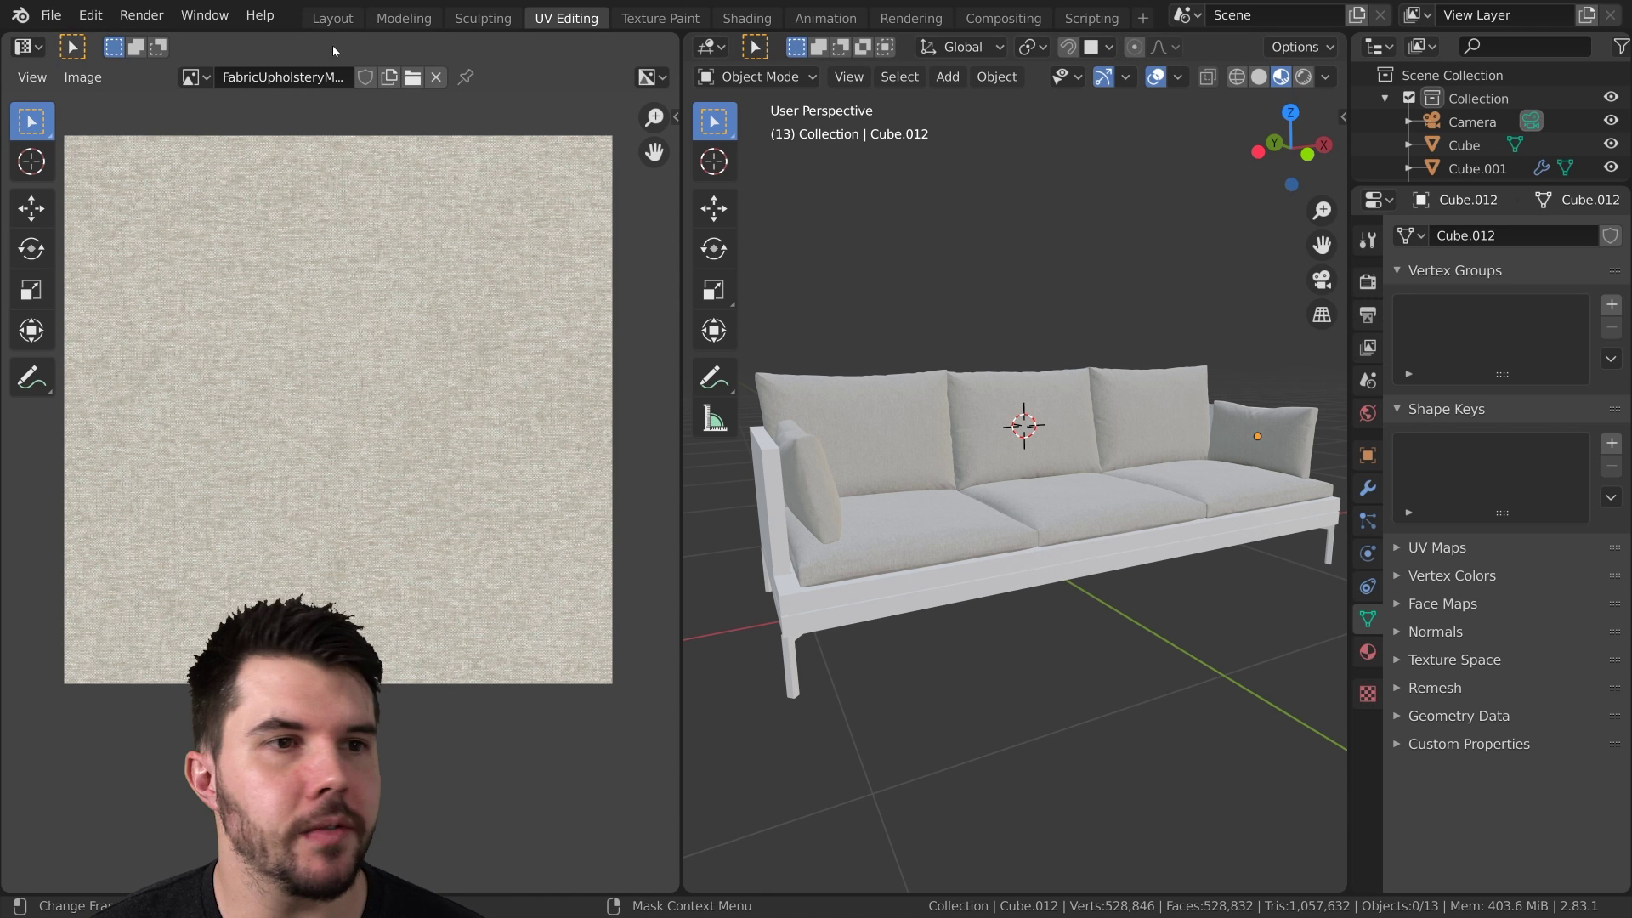
# - Return to the Layout workspace and maximize the 3D viewport
pyautogui.scroll(2, 965, 422)
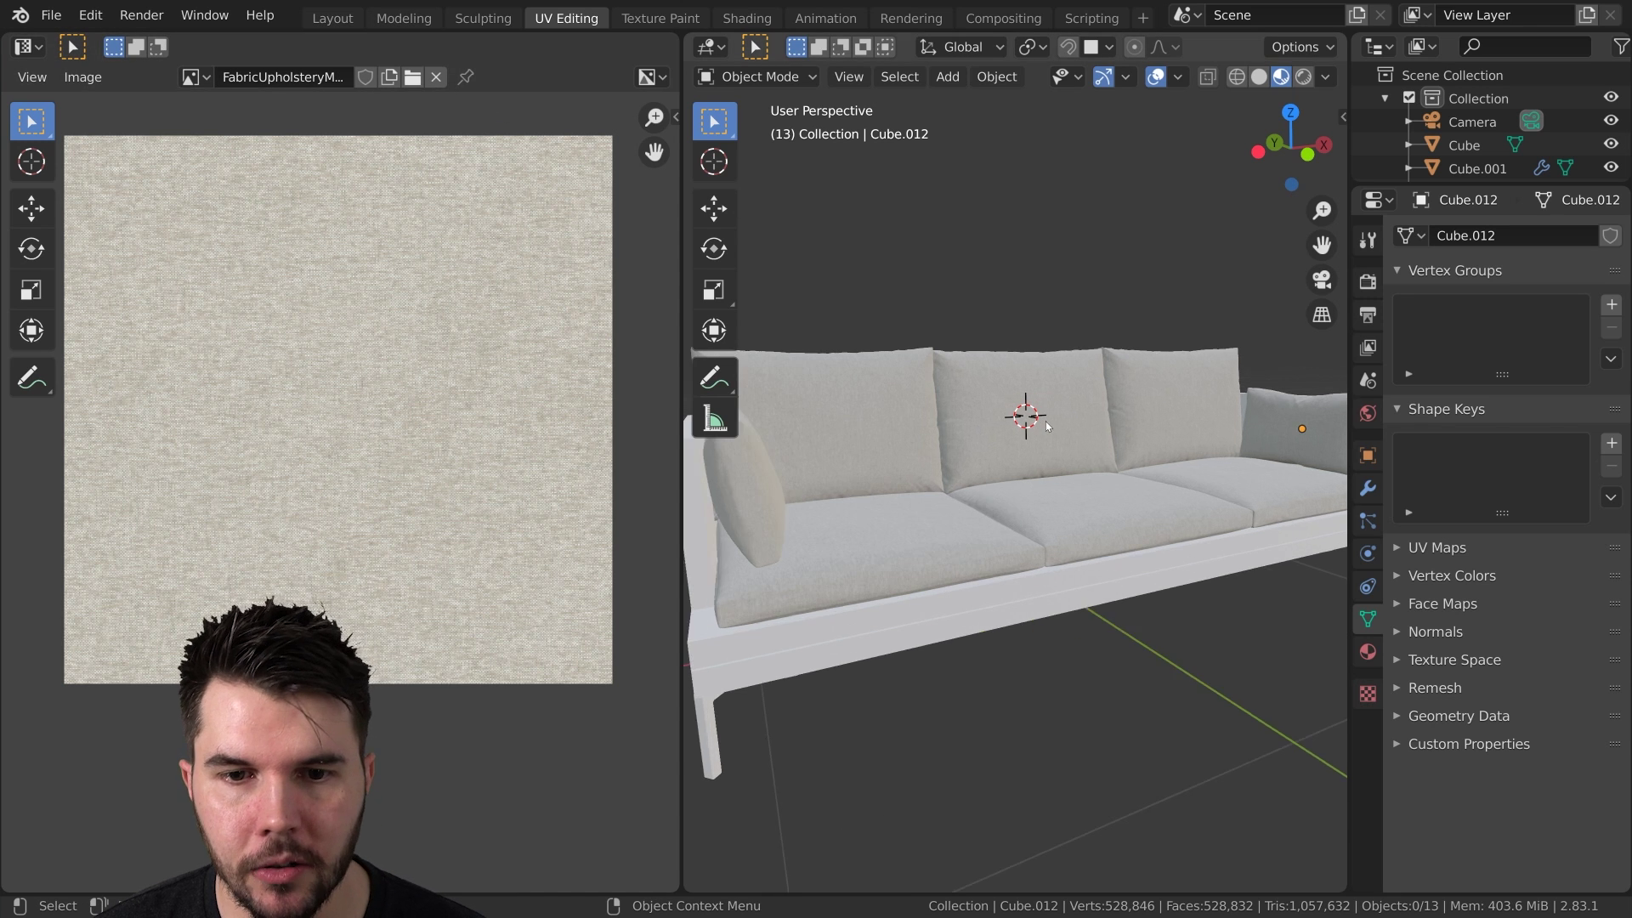
pyautogui.click(331, 18)
pyautogui.scroll(-3, 550, 406)
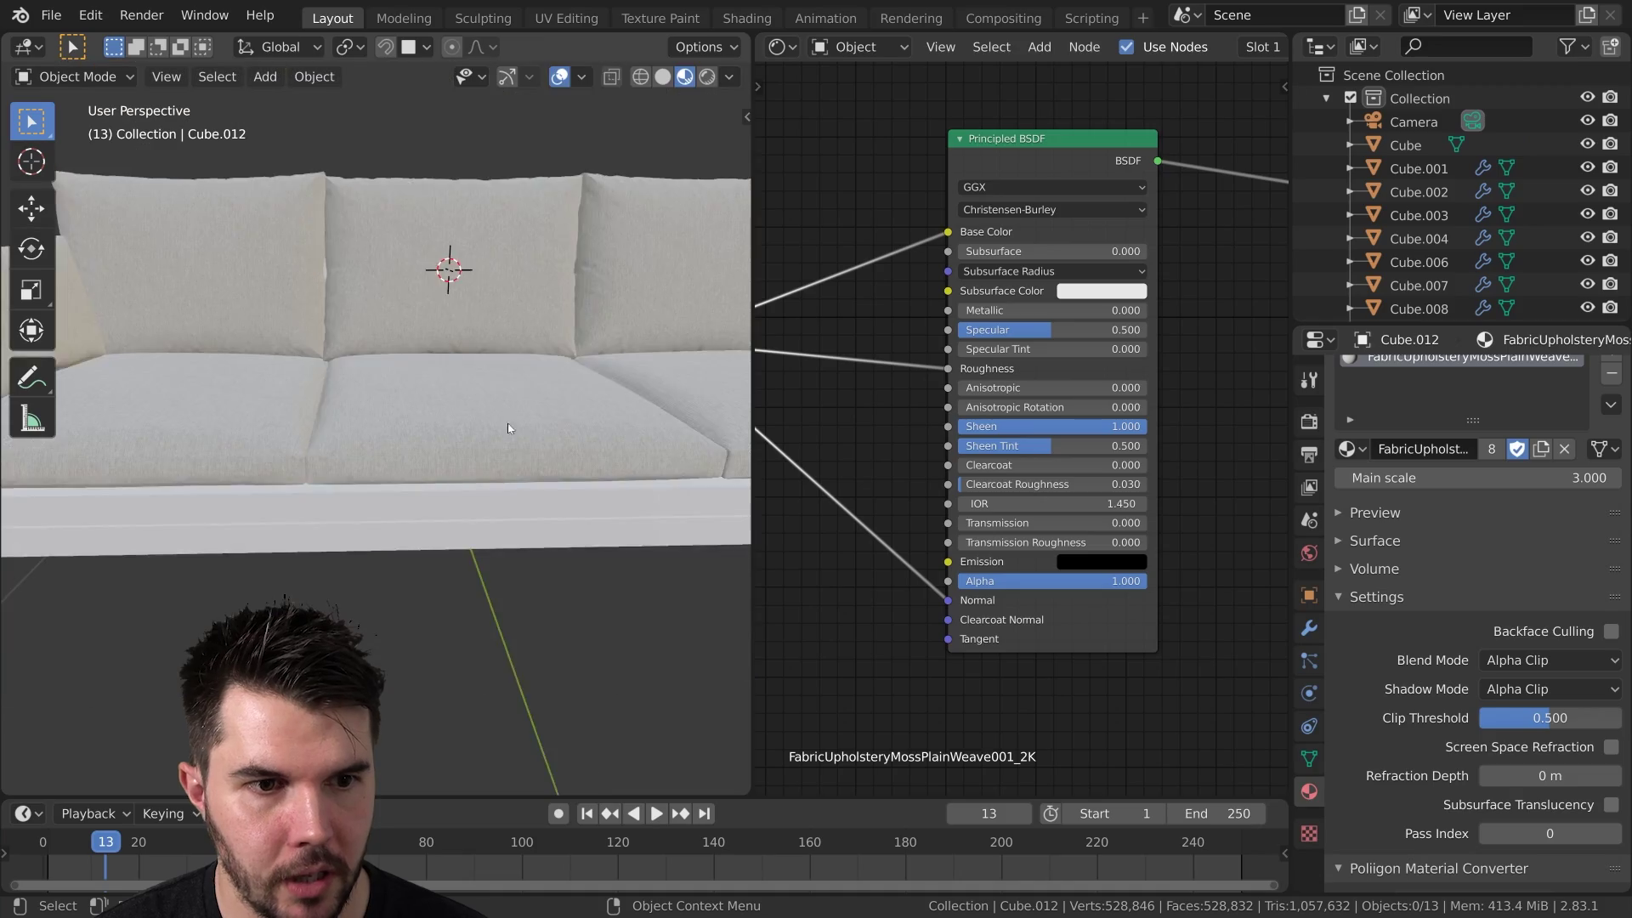
pyautogui.hotkey('ctrl', 'space')
# - Examine the fabric's weave and scale on the back, seat and armrest cushions from close up and from a distance
pyautogui.scroll(1, 860, 411)
pyautogui.keyDown('shift'); pyautogui.moveTo(860, 412); pyautogui.dragTo(748, 539, button='middle'); pyautogui.keyUp('shift')
pyautogui.scroll(3, 748, 539)
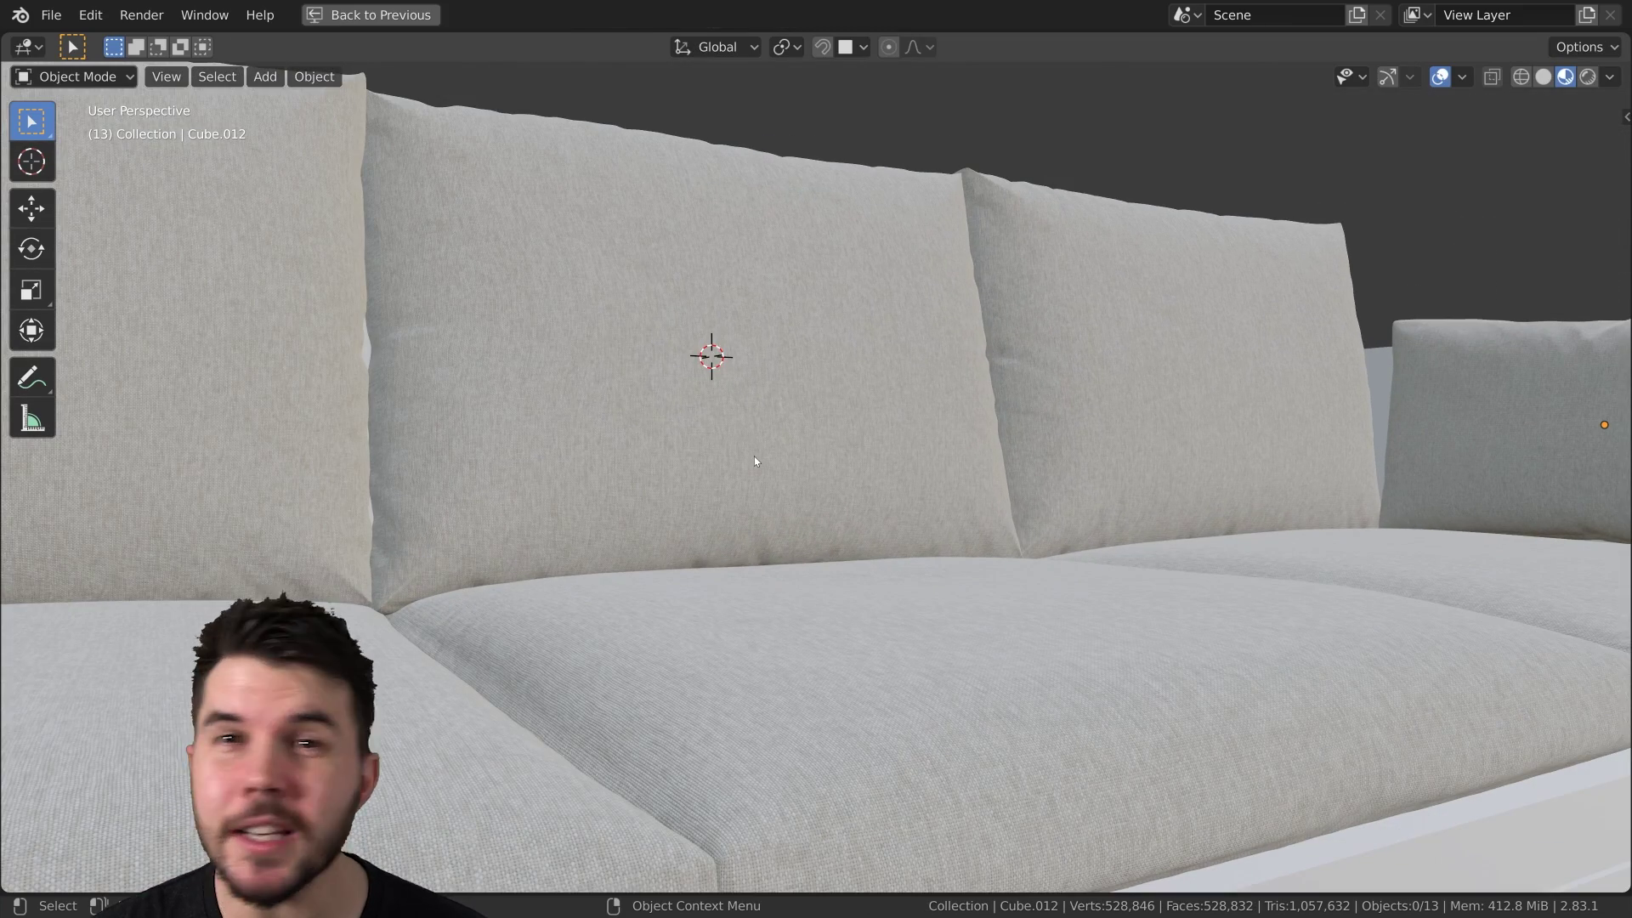
pyautogui.moveTo(753, 456); pyautogui.dragTo(830, 481, button='middle')
pyautogui.scroll(2, 750, 436)
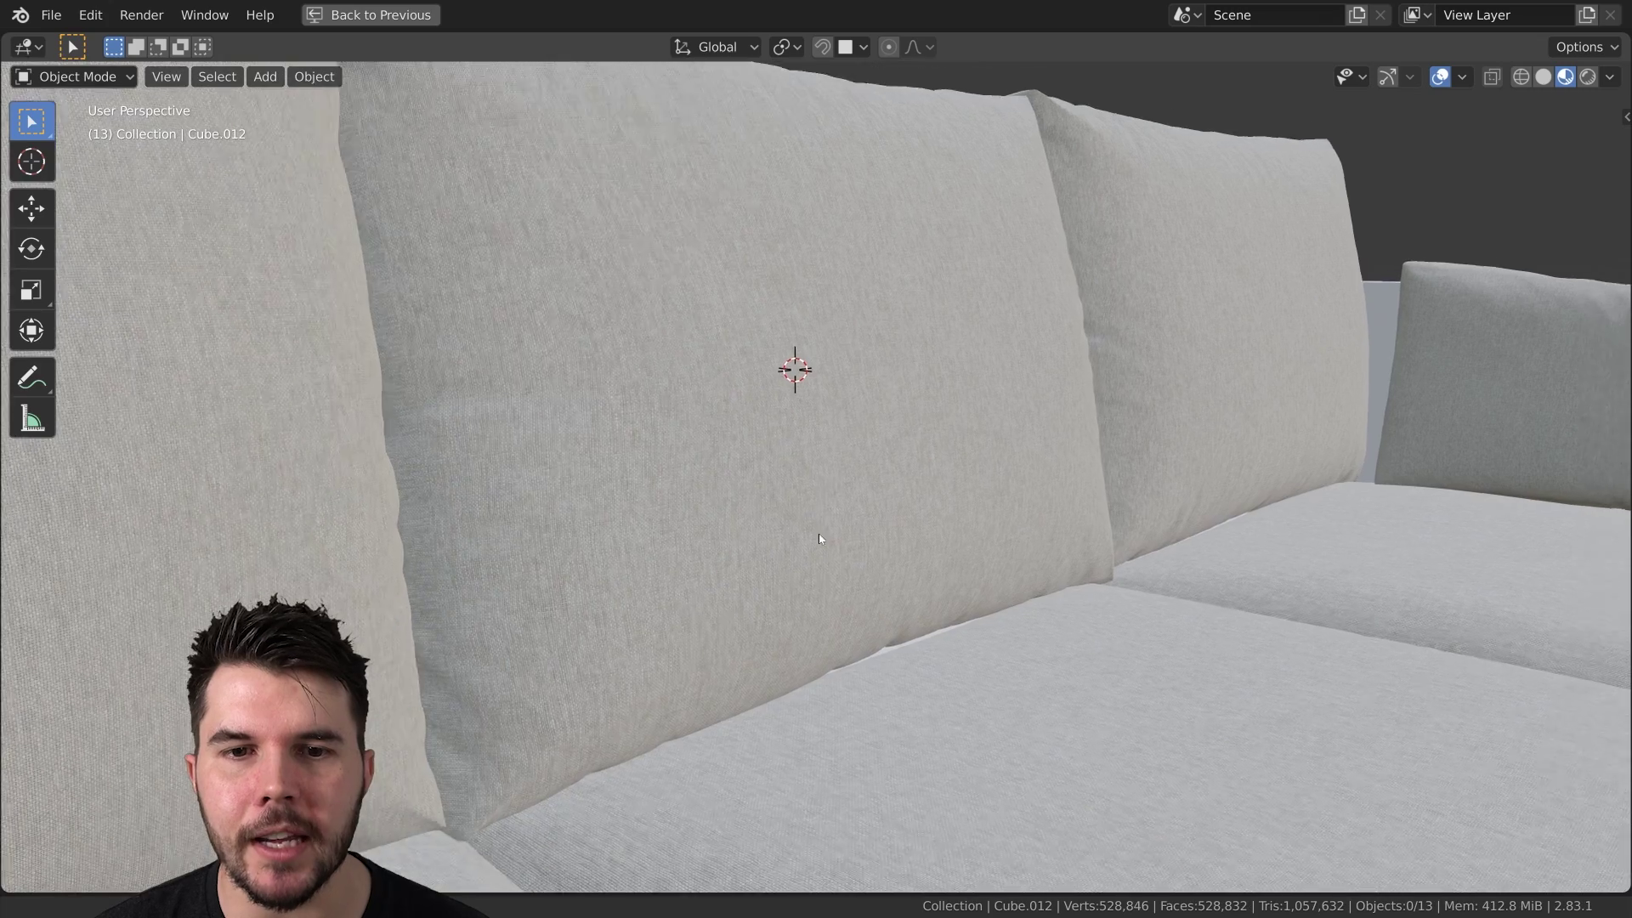
pyautogui.scroll(-5, 820, 538)
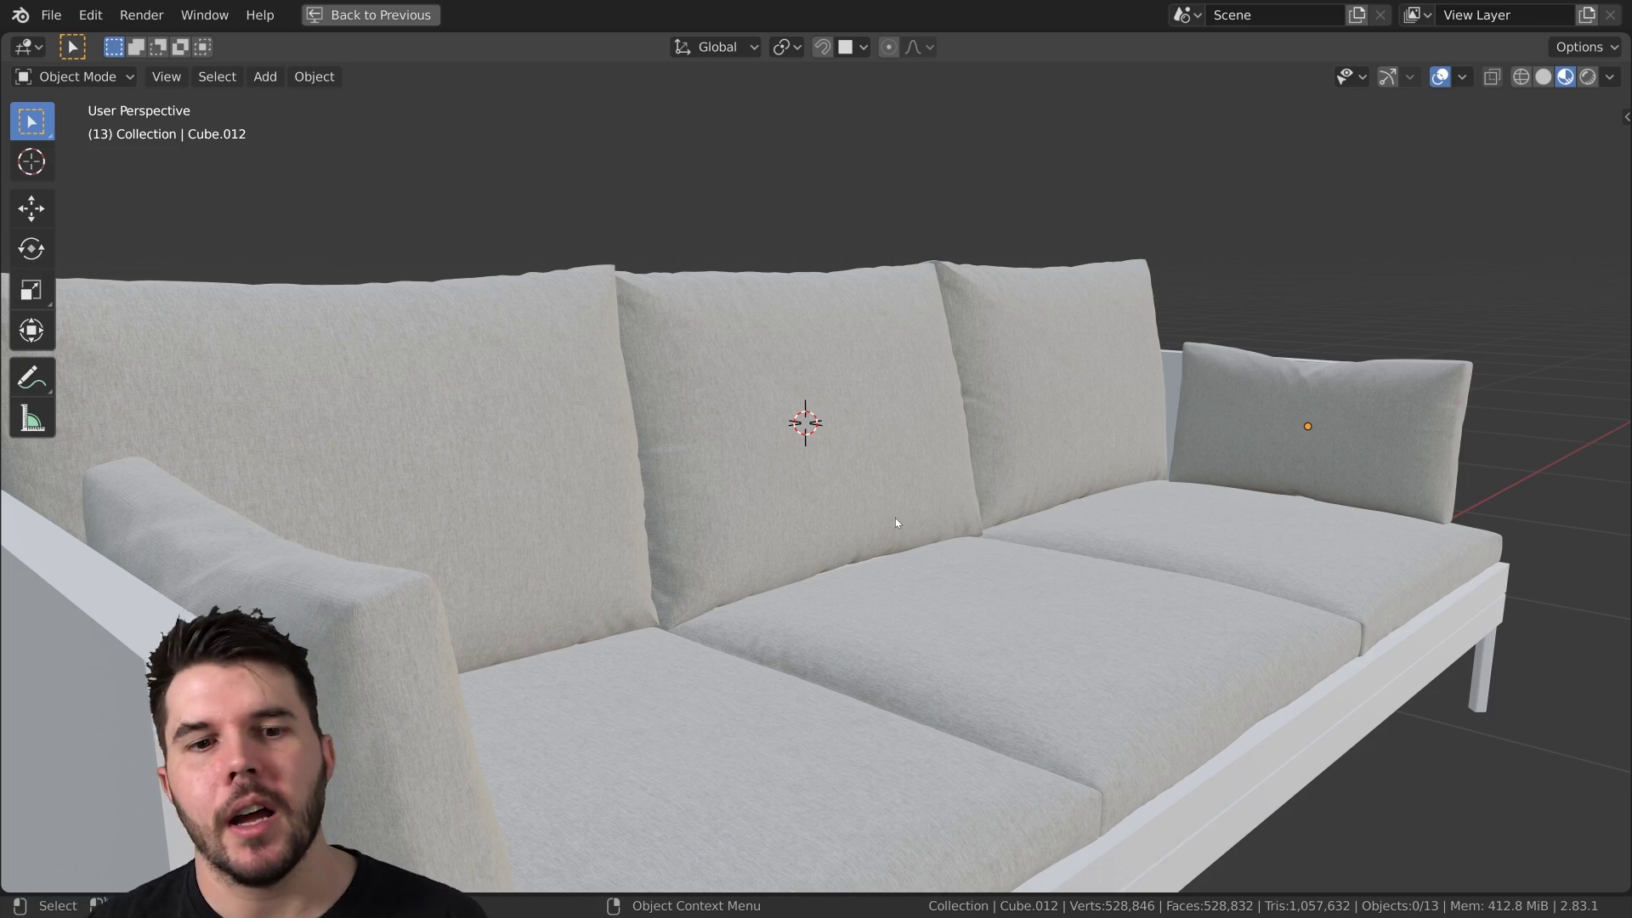
pyautogui.scroll(4, 787, 398)
pyautogui.scroll(2, 728, 425)
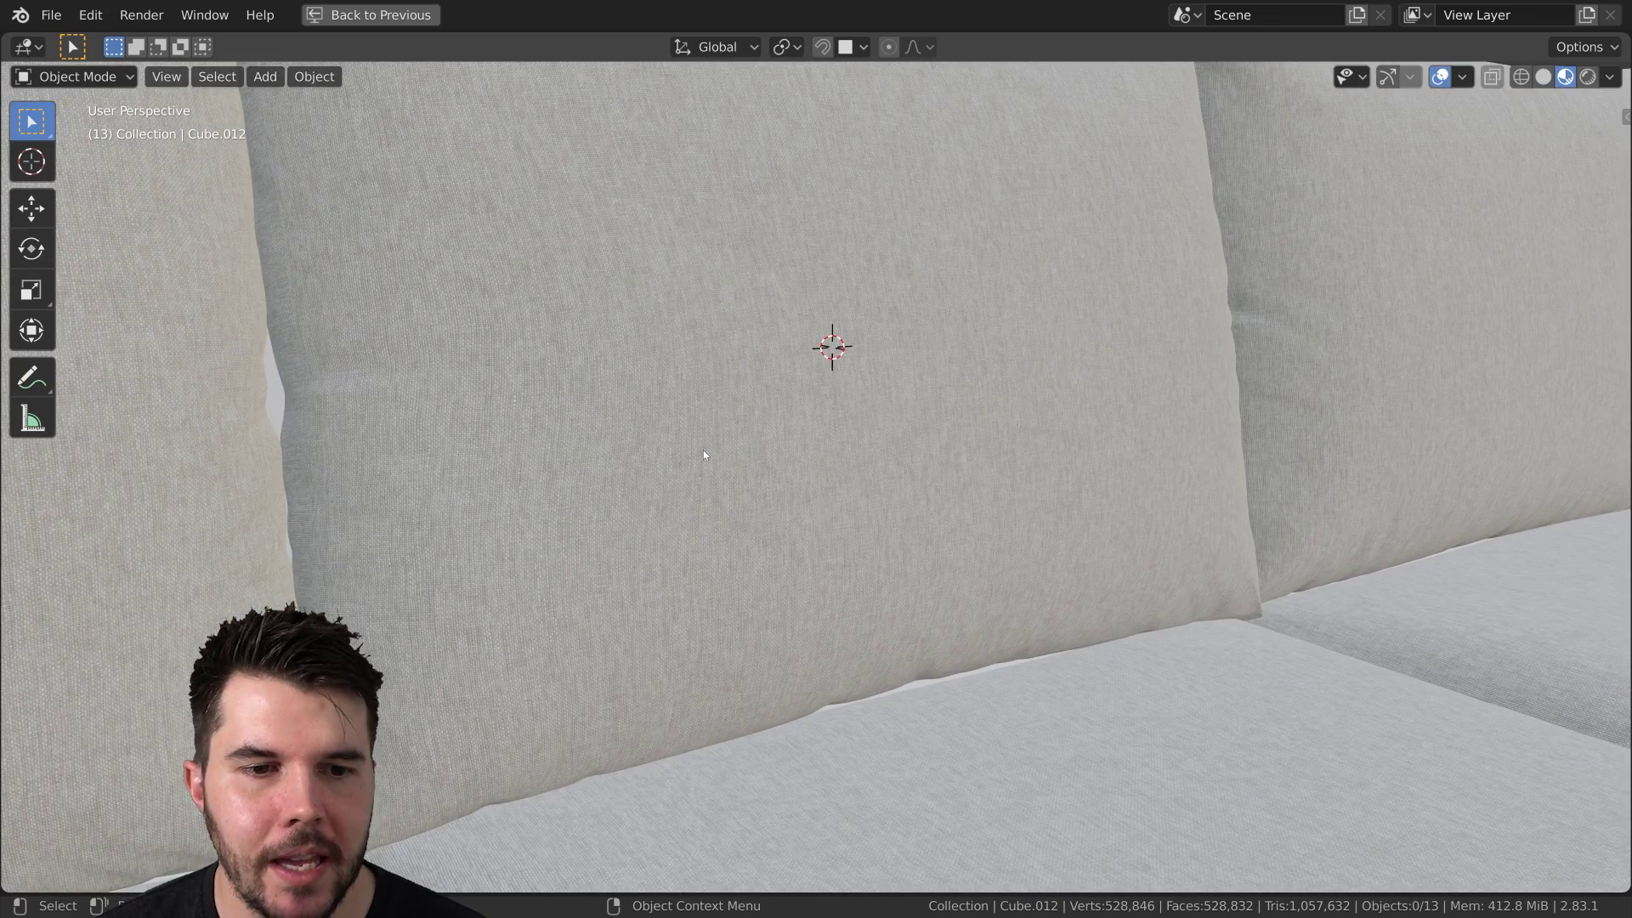
pyautogui.scroll(-2, 681, 463)
pyautogui.moveTo(887, 512); pyautogui.dragTo(772, 505, button='middle')
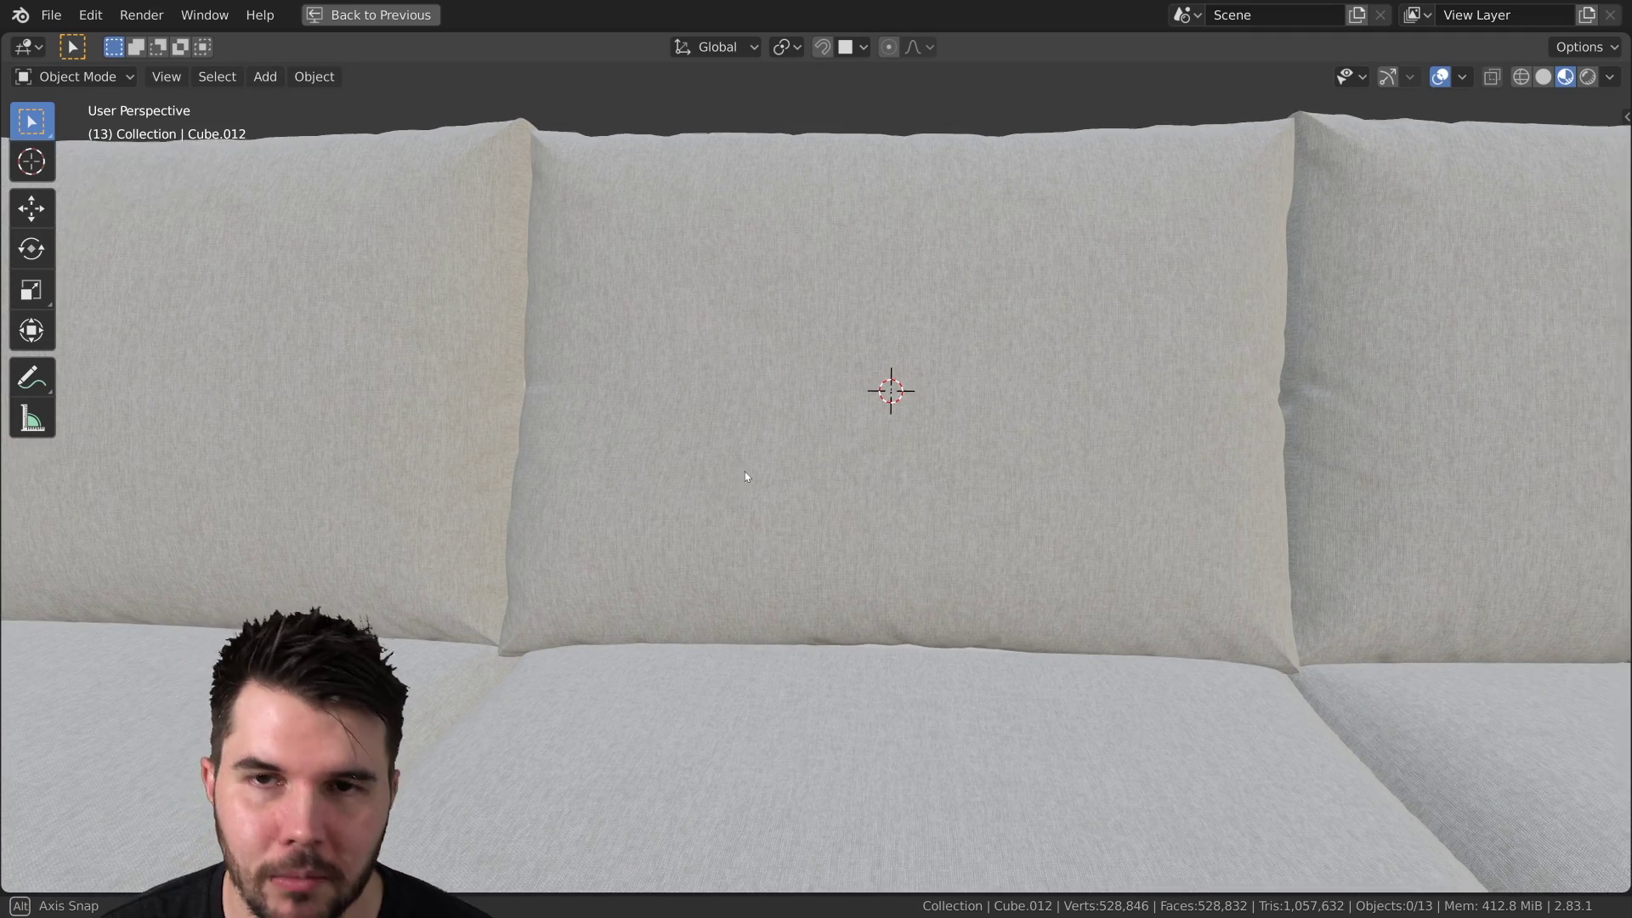
# - View the whole sofa and look at Poliigon's Fabric Creases Wrinkles 001 texture in the browser, and return to Blender
pyautogui.moveTo(747, 474); pyautogui.dragTo(536, 482, button='middle')
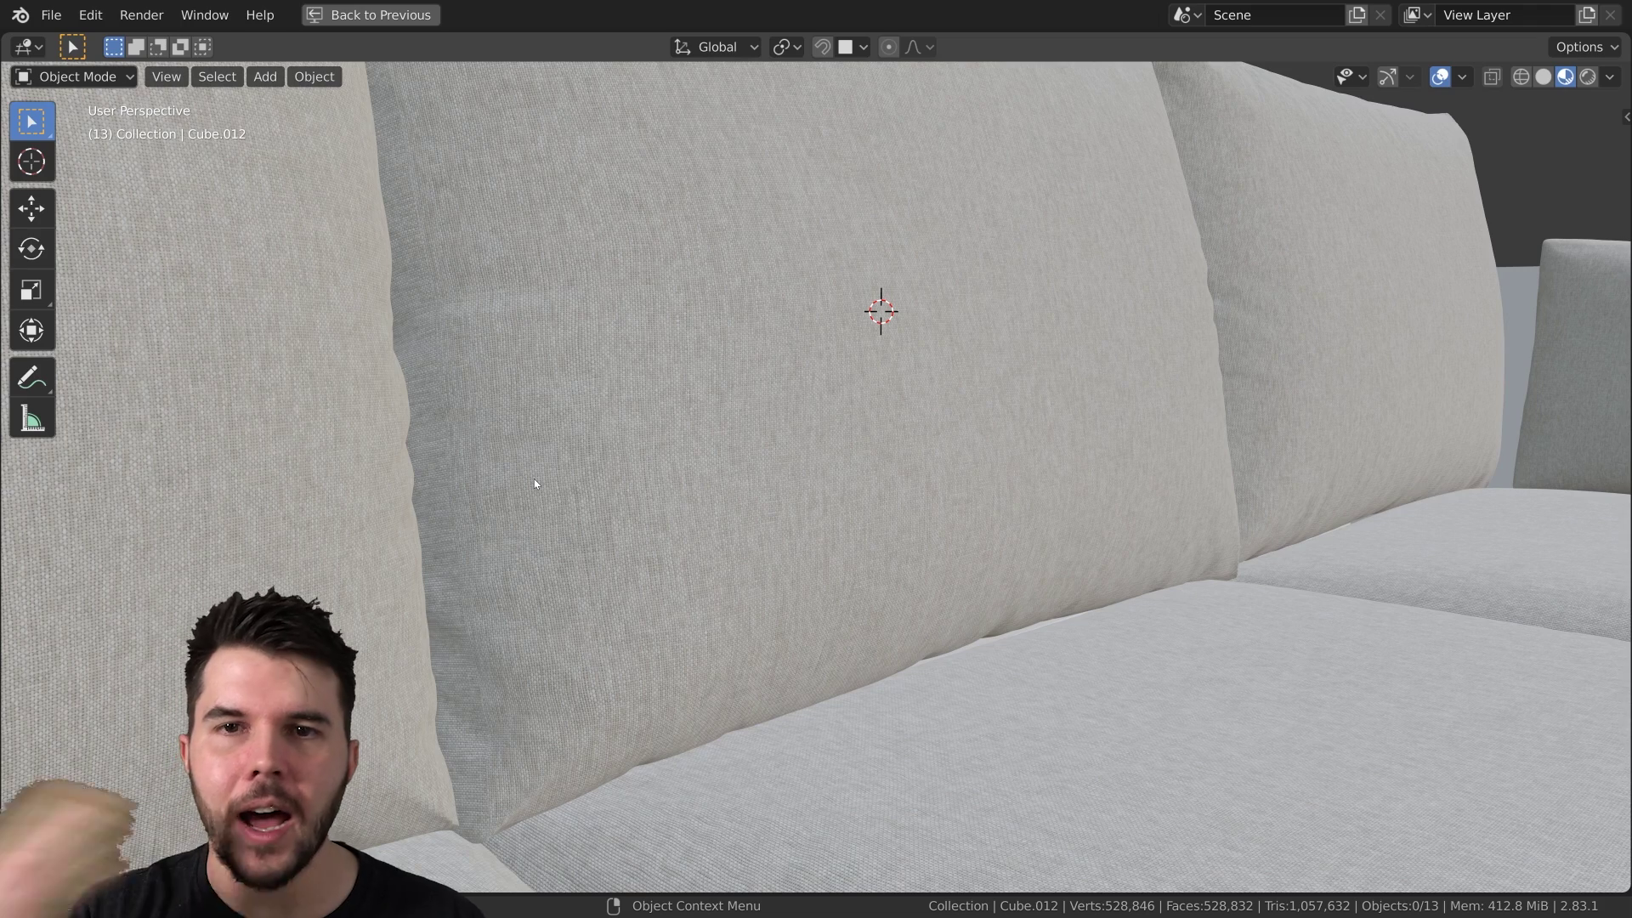
pyautogui.press('Home')
pyautogui.scroll(5, 731, 432)
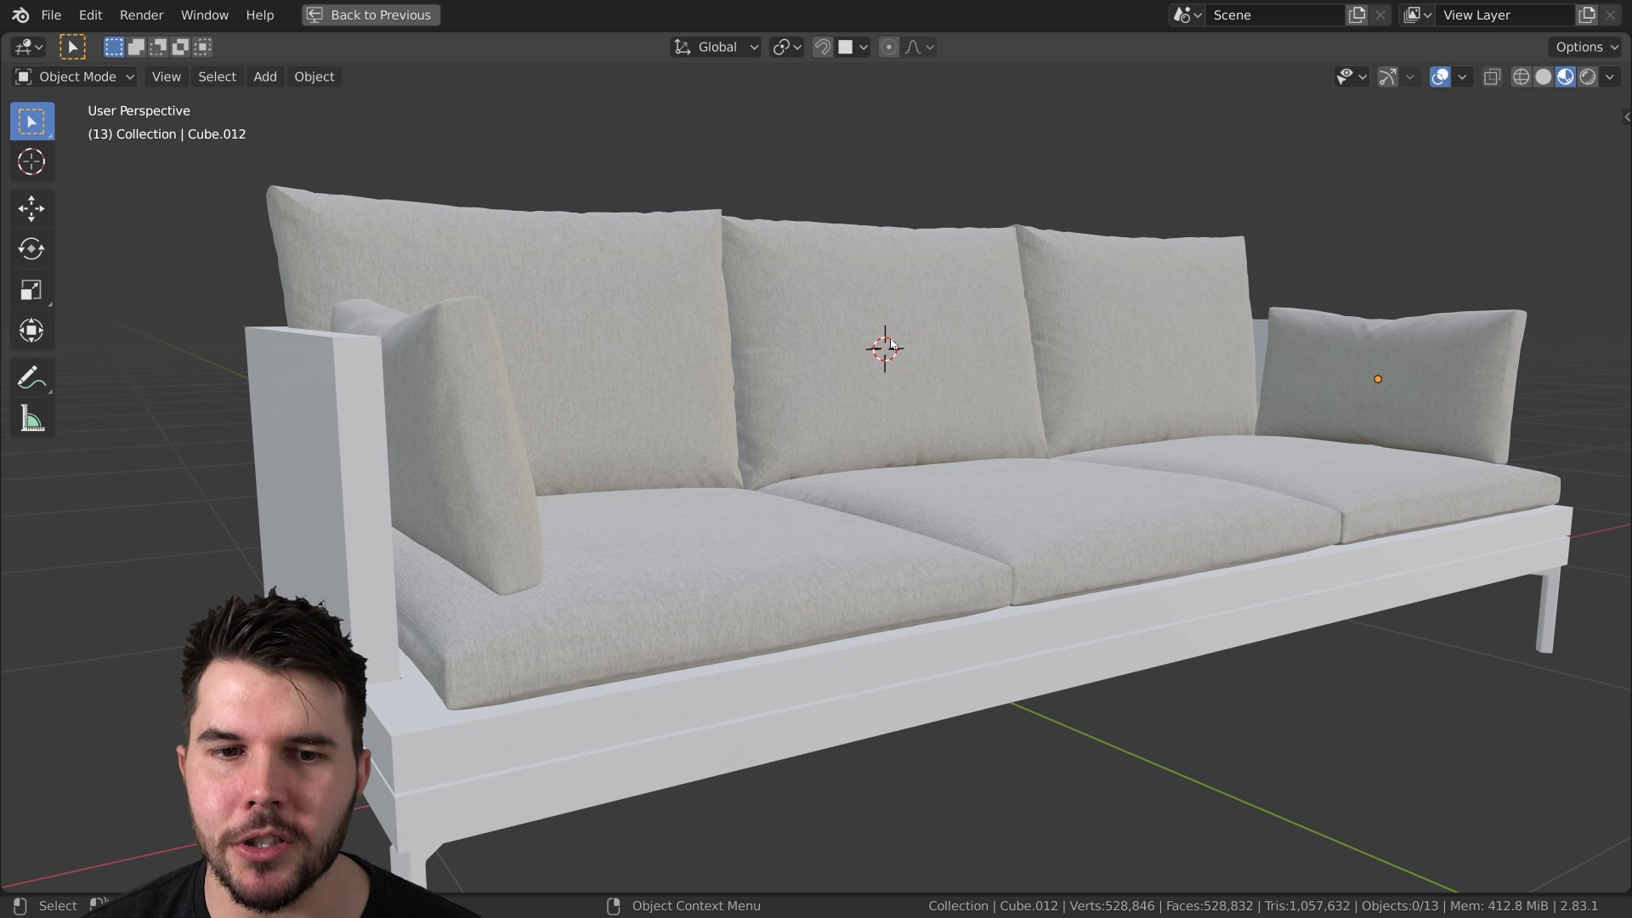
pyautogui.hotkey('alt', 'Tab')
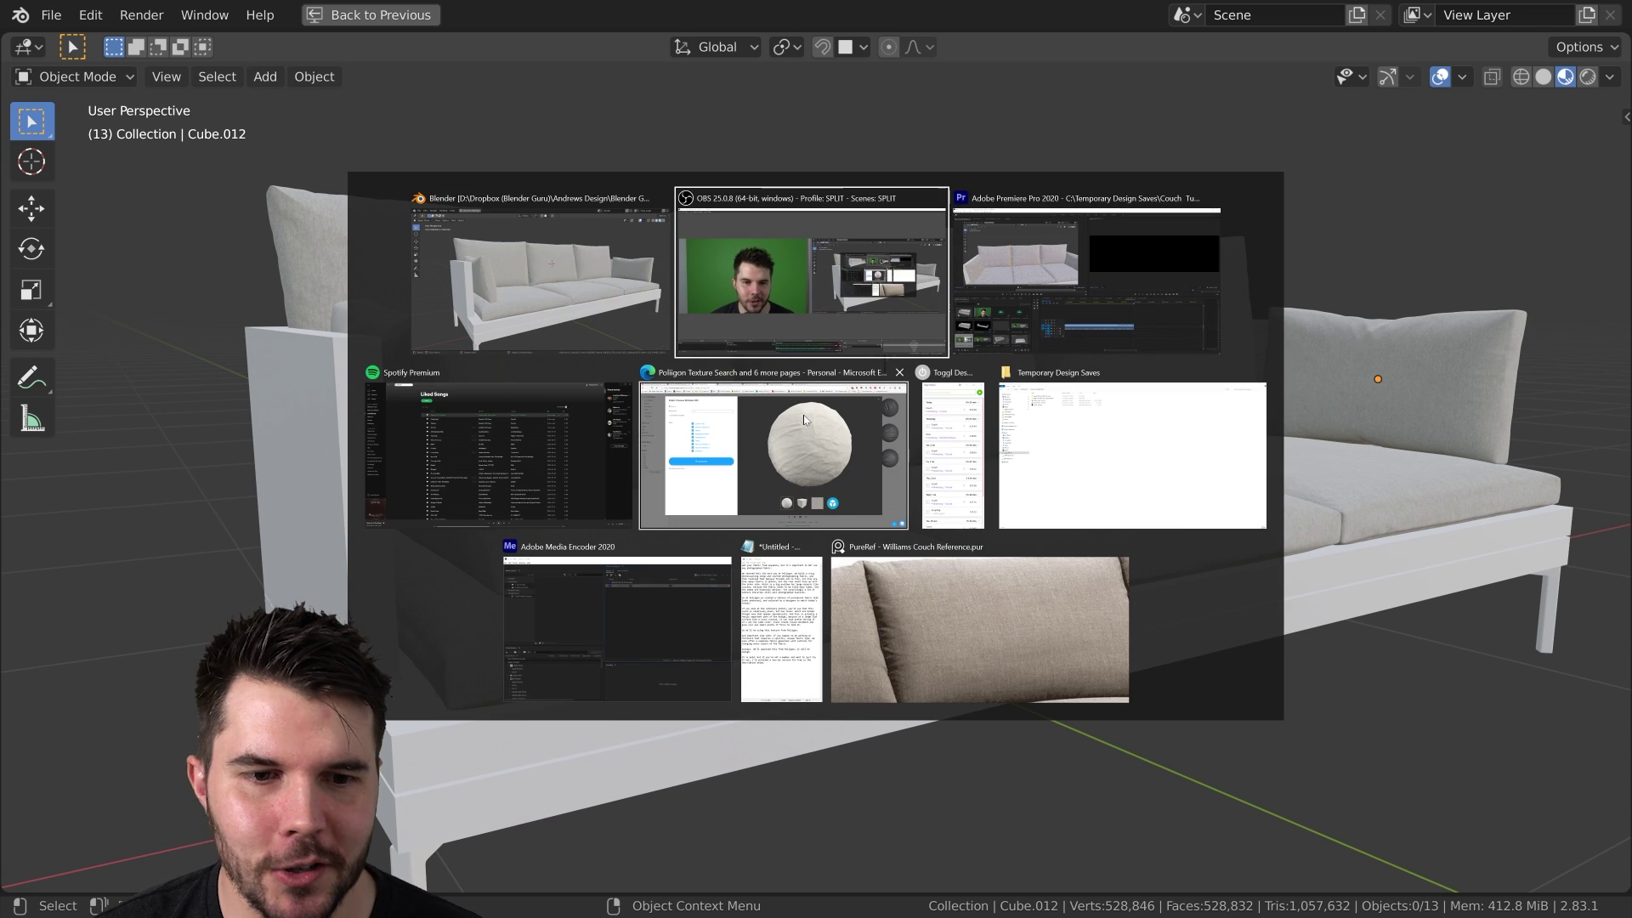
pyautogui.click(803, 415)
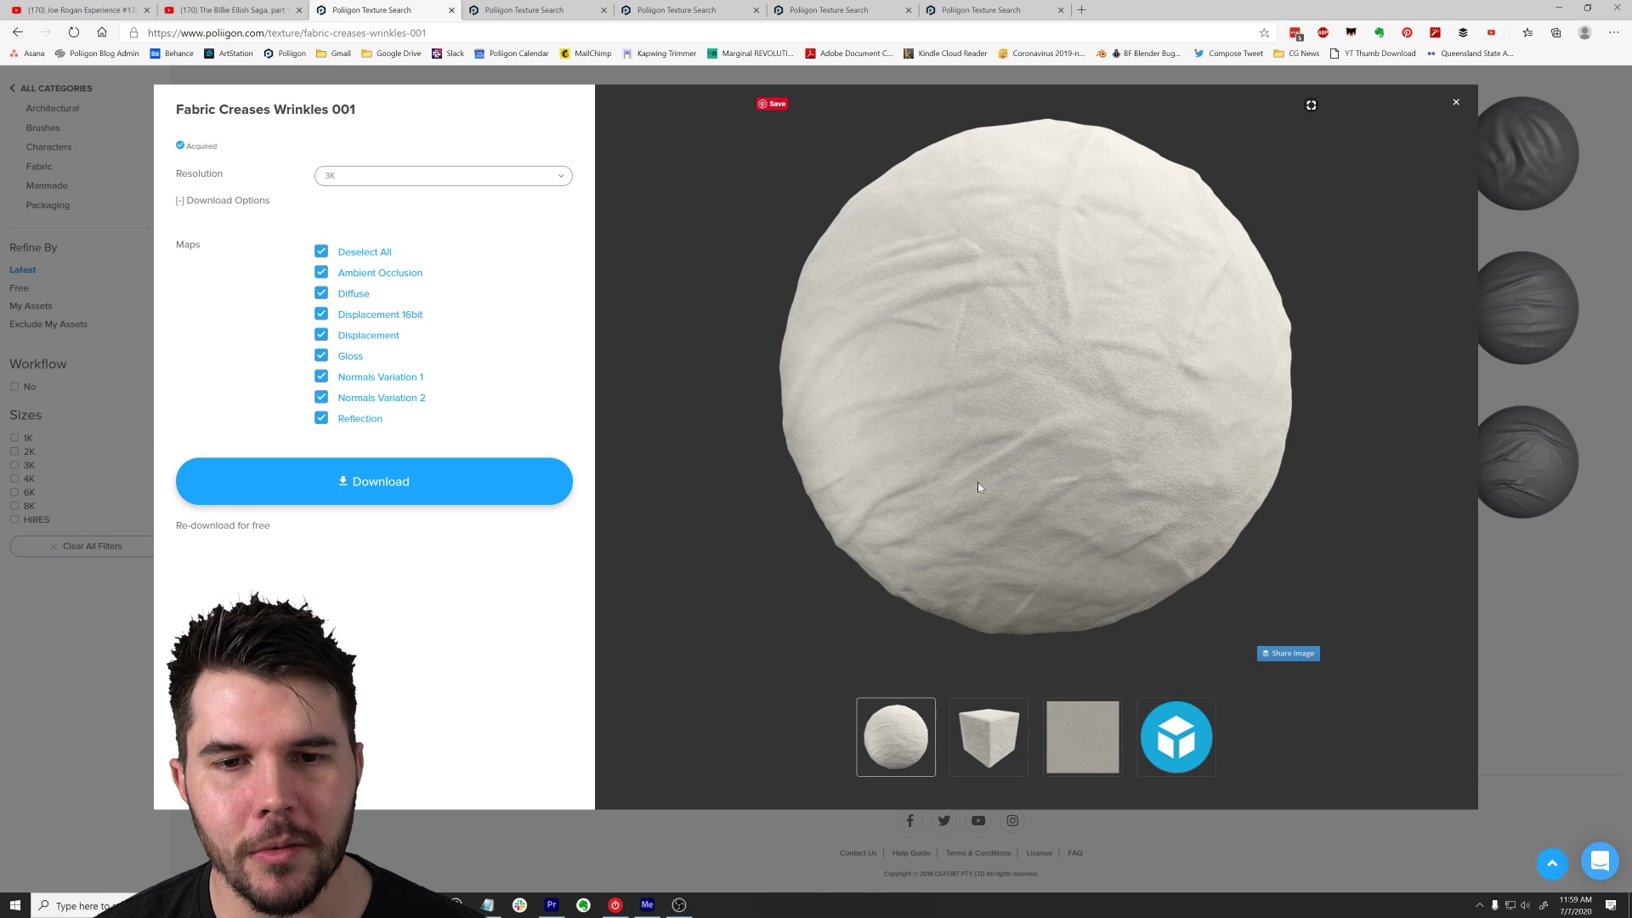
pyautogui.hotkey('alt', 'Tab')
pyautogui.scroll(-1, 969, 437)
pyautogui.scroll(2, 968, 436)
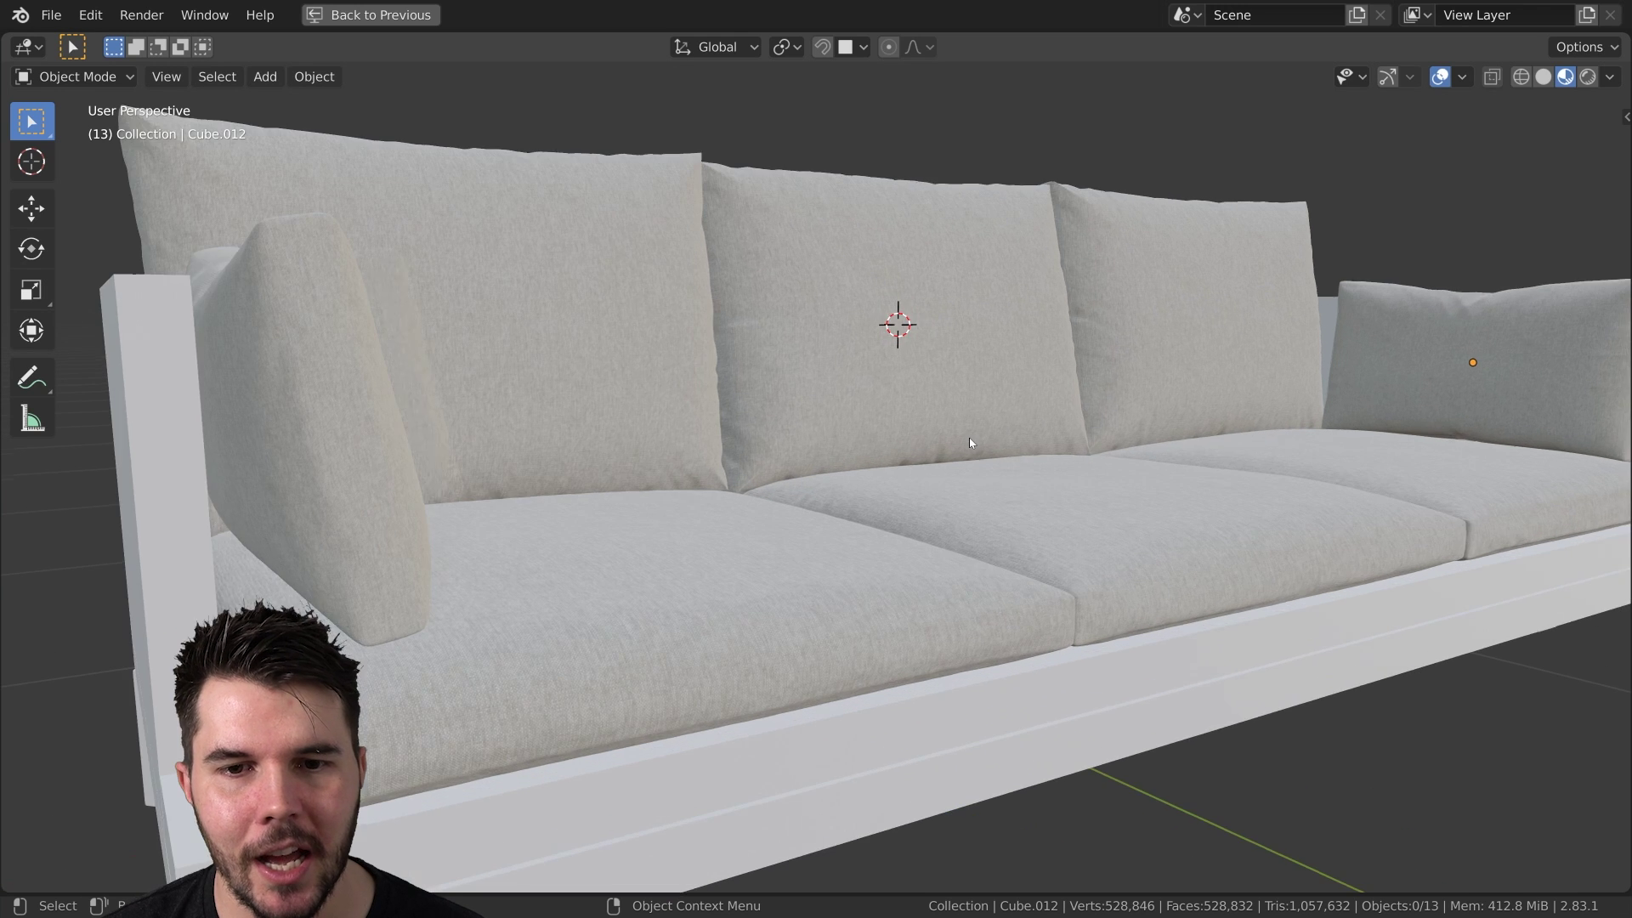
pyautogui.scroll(-2, 977, 438)
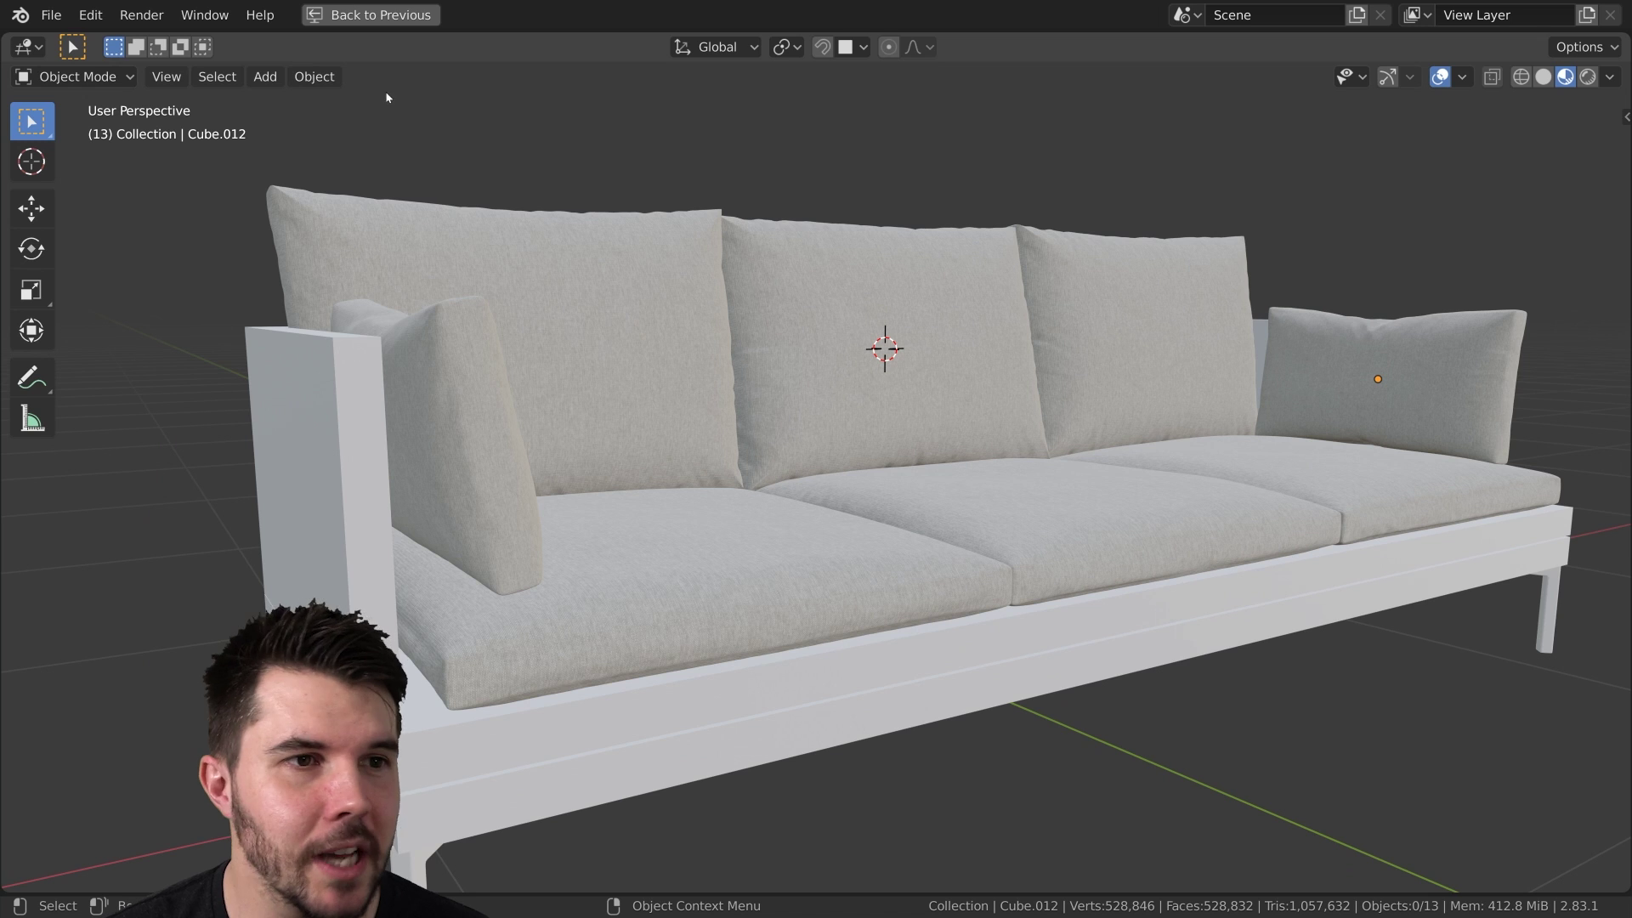
# - Restore the full Layout workspace and give the 3D viewport slightly more width beside the fabric's shader nodes
pyautogui.click(379, 14)
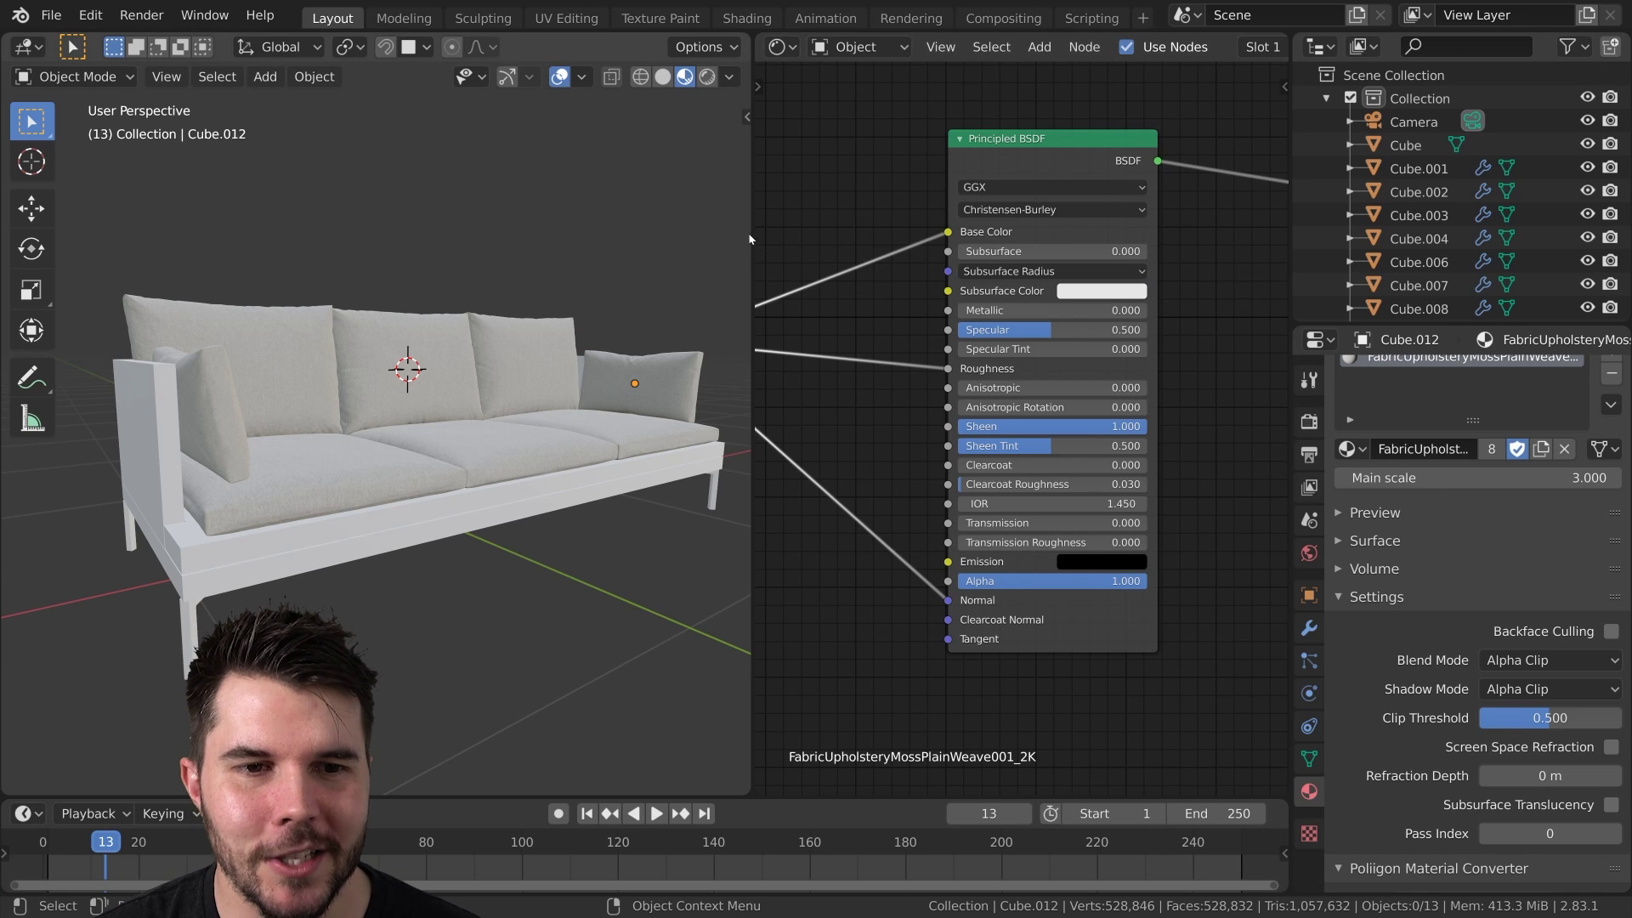
pyautogui.moveTo(752, 240); pyautogui.dragTo(951, 242)
pyautogui.scroll(-2, 991, 449)
pyautogui.moveTo(991, 449); pyautogui.dragTo(1370, 414, button='middle')
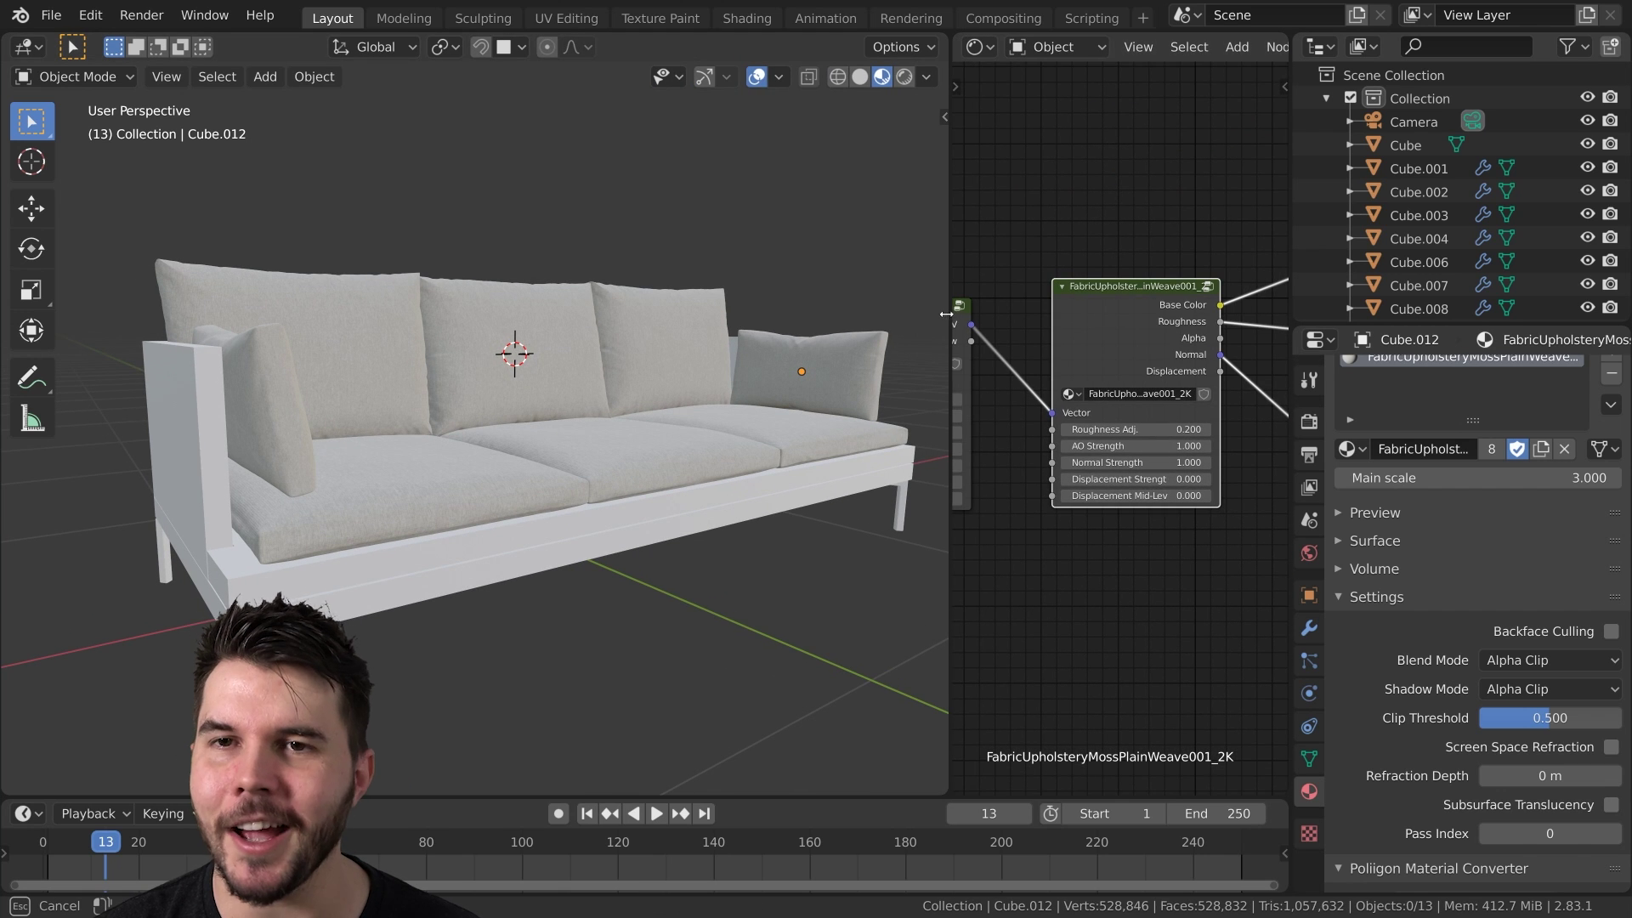
pyautogui.moveTo(949, 316); pyautogui.dragTo(832, 316)
pyautogui.moveTo(946, 399); pyautogui.dragTo(836, 311, button='middle')
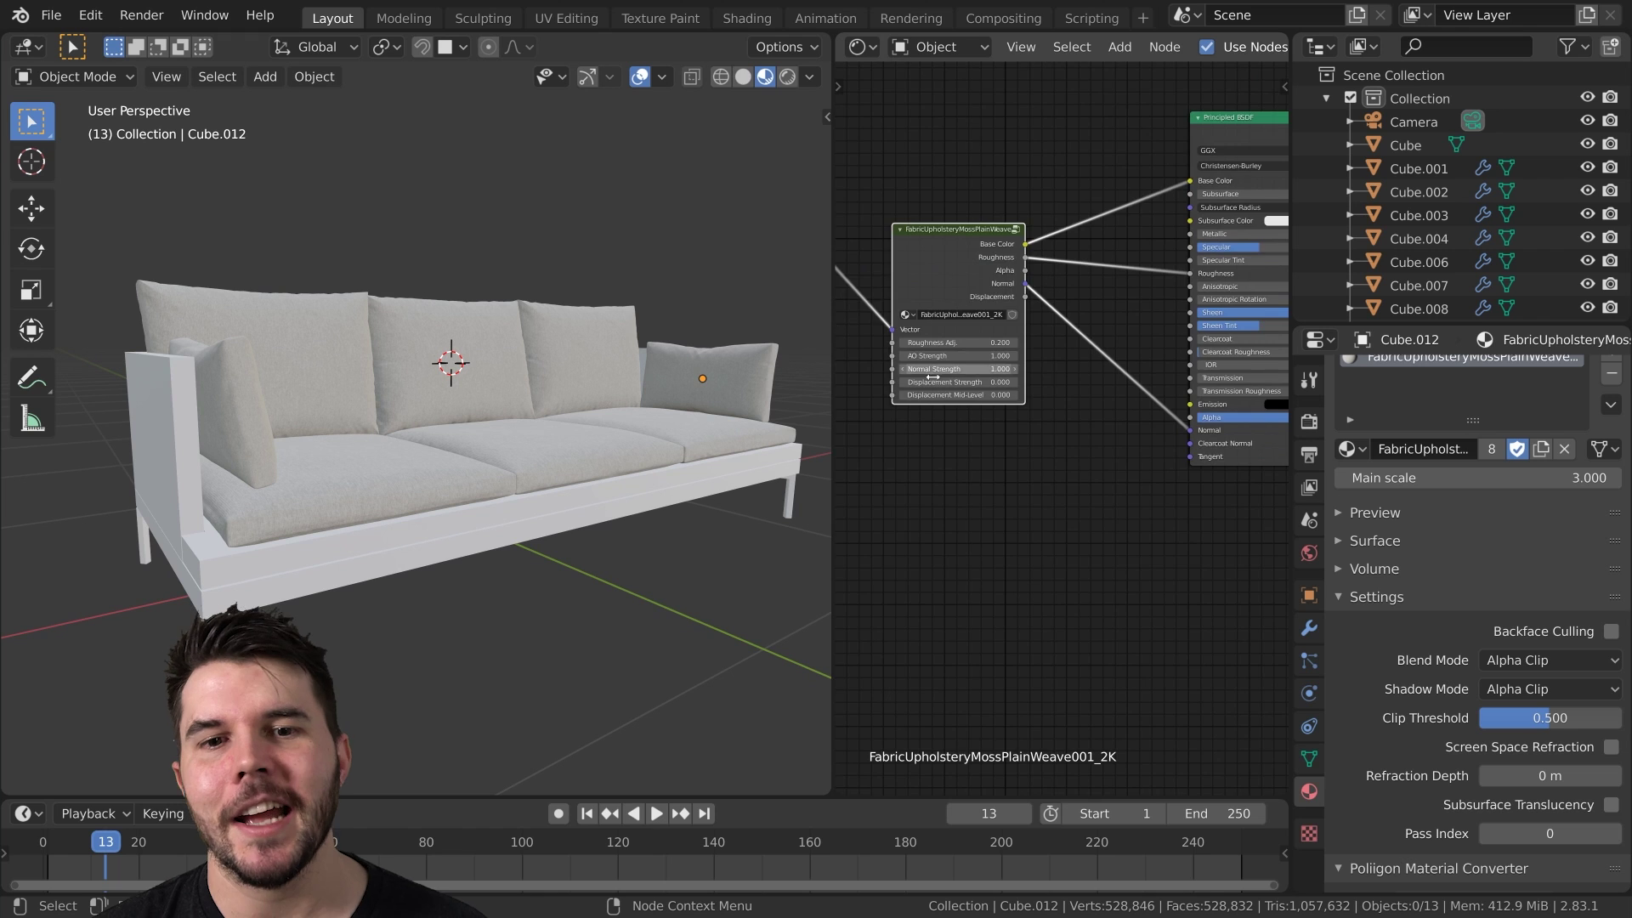
# - Add an Image Texture node below the fabric's texture node group
pyautogui.scroll(2, 944, 376)
pyautogui.moveTo(888, 370); pyautogui.dragTo(946, 268, button='middle')
pyautogui.hotkey('shift', 'a')
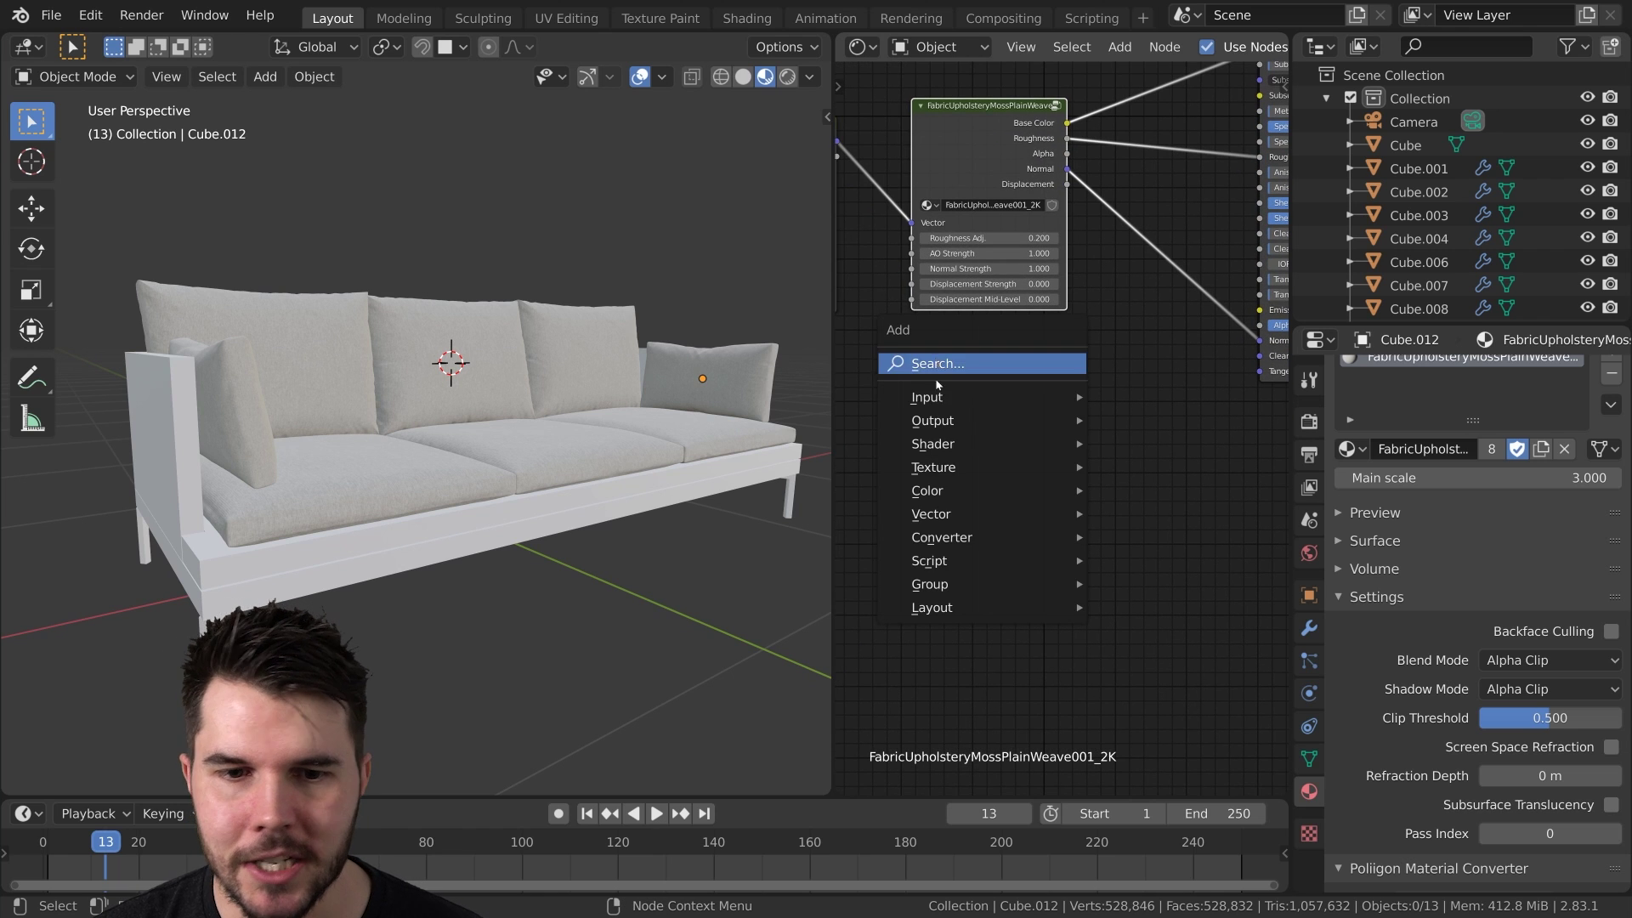
pyautogui.moveTo(936, 466)
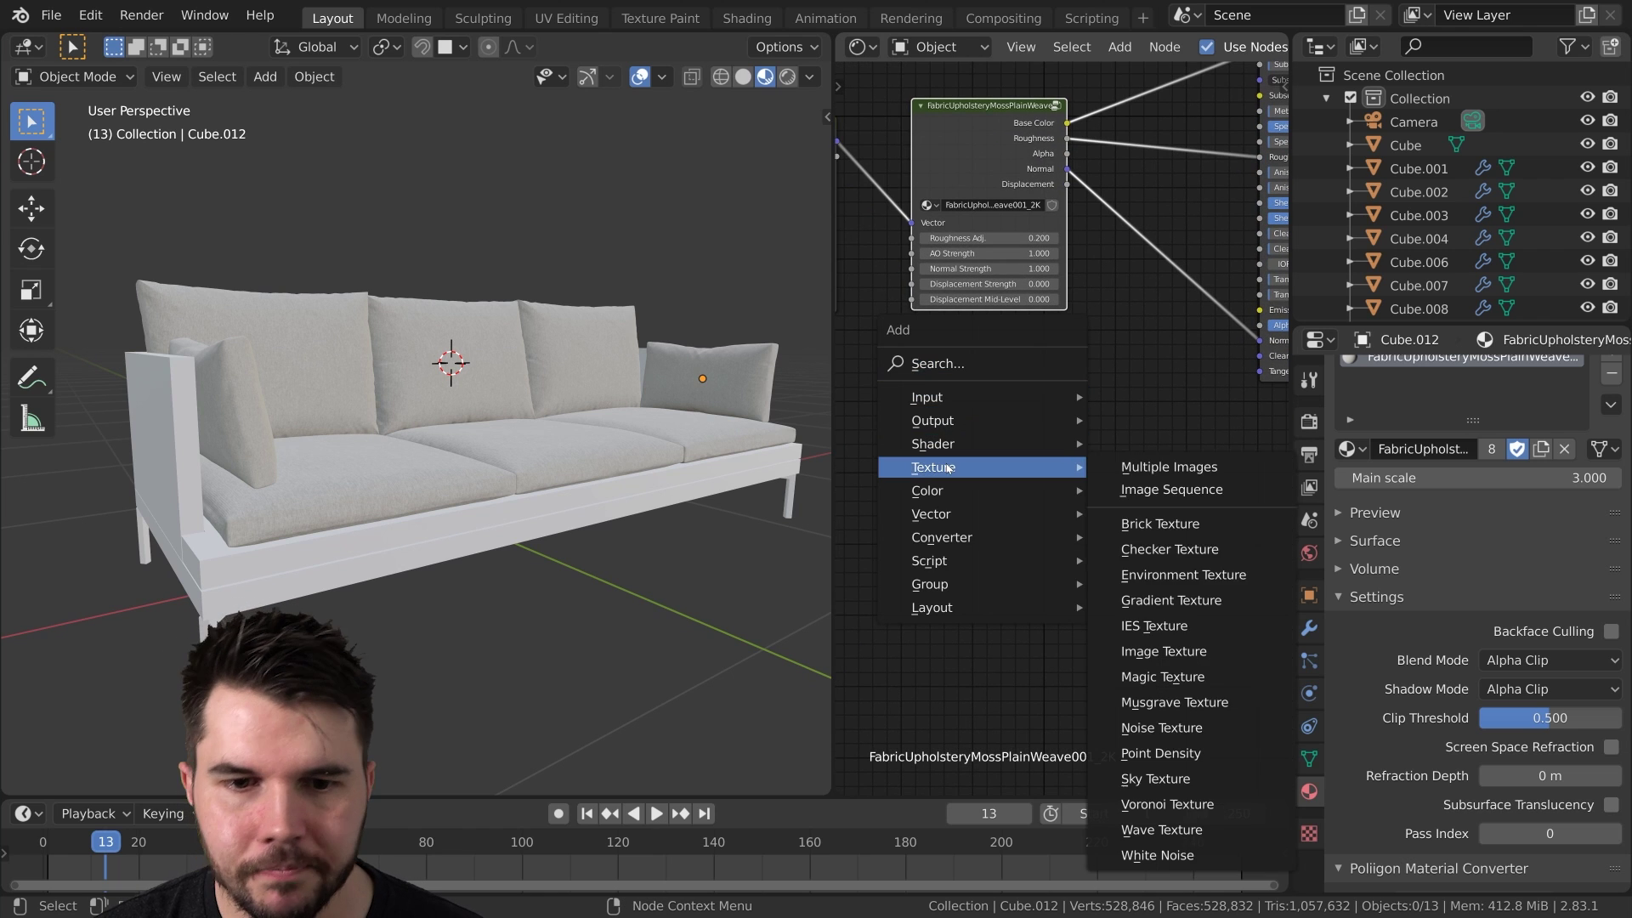
pyautogui.click(1171, 651)
pyautogui.click(1024, 425)
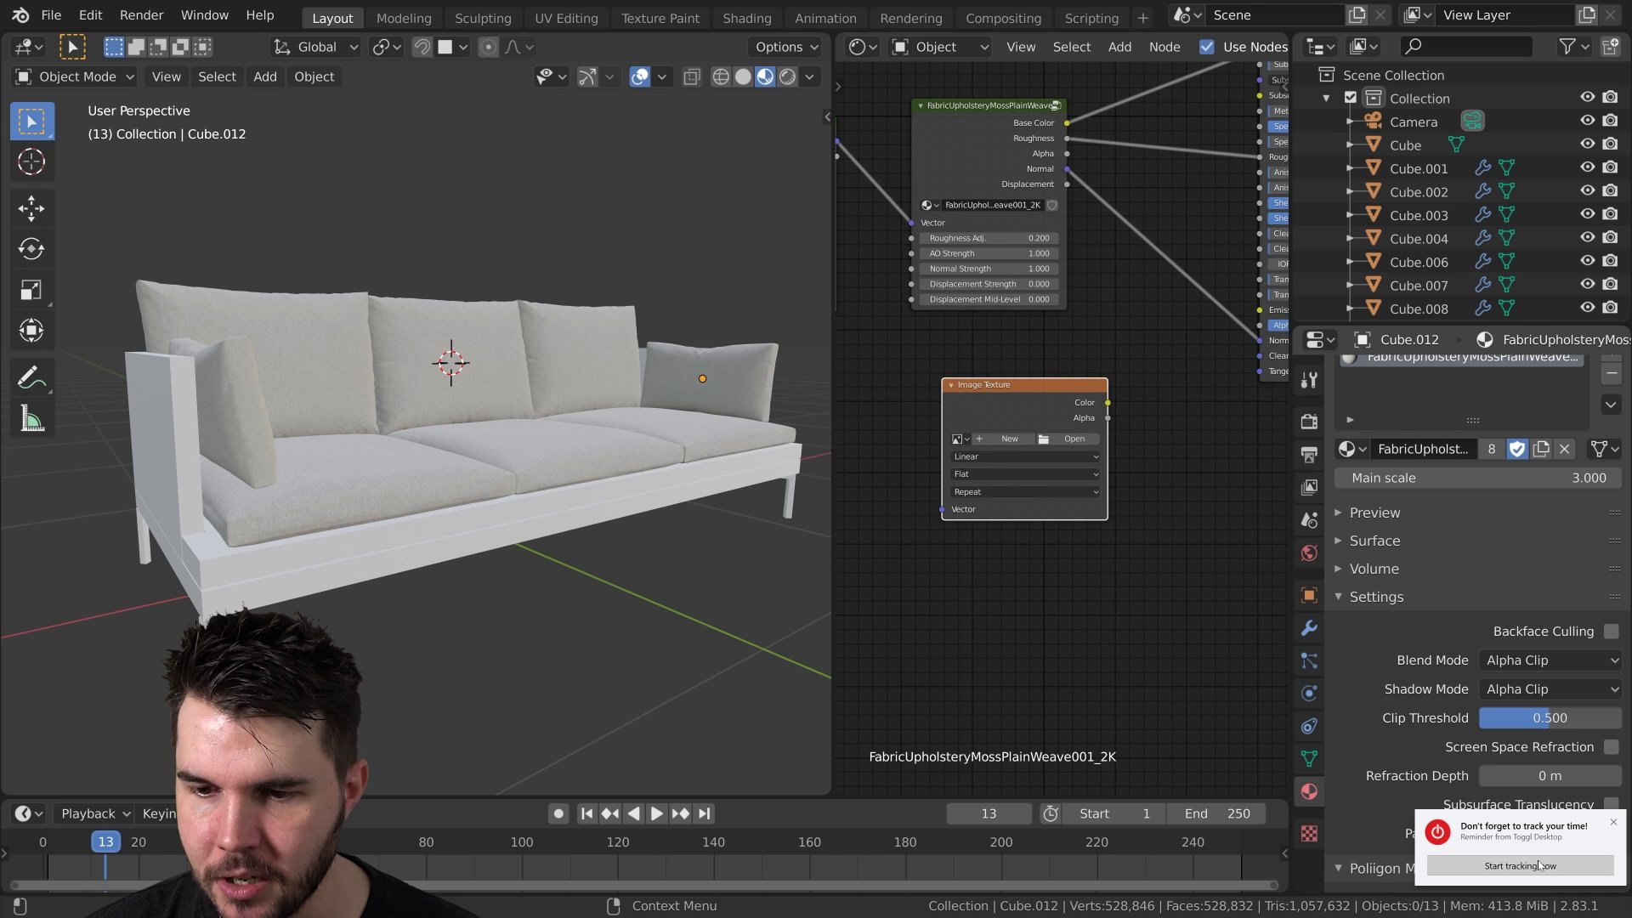
# - Open an image for the new Image Texture node and browse to the Poliigon Textures folder in Downloads
pyautogui.click(1058, 440)
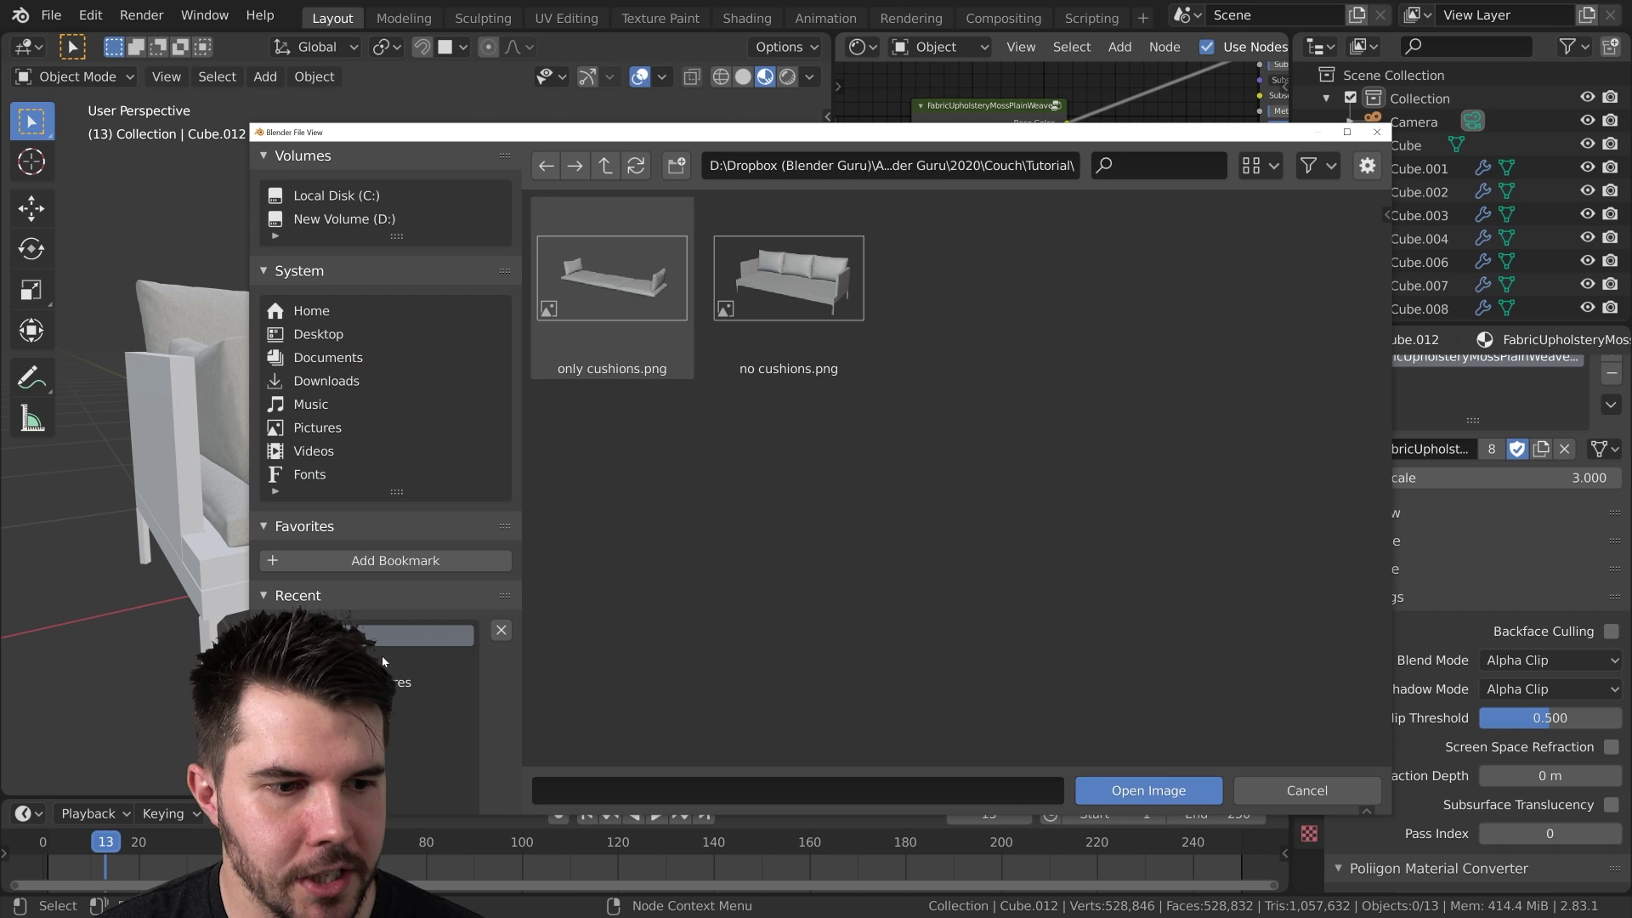
pyautogui.click(385, 660)
pyautogui.click(604, 165)
pyautogui.click(604, 165)
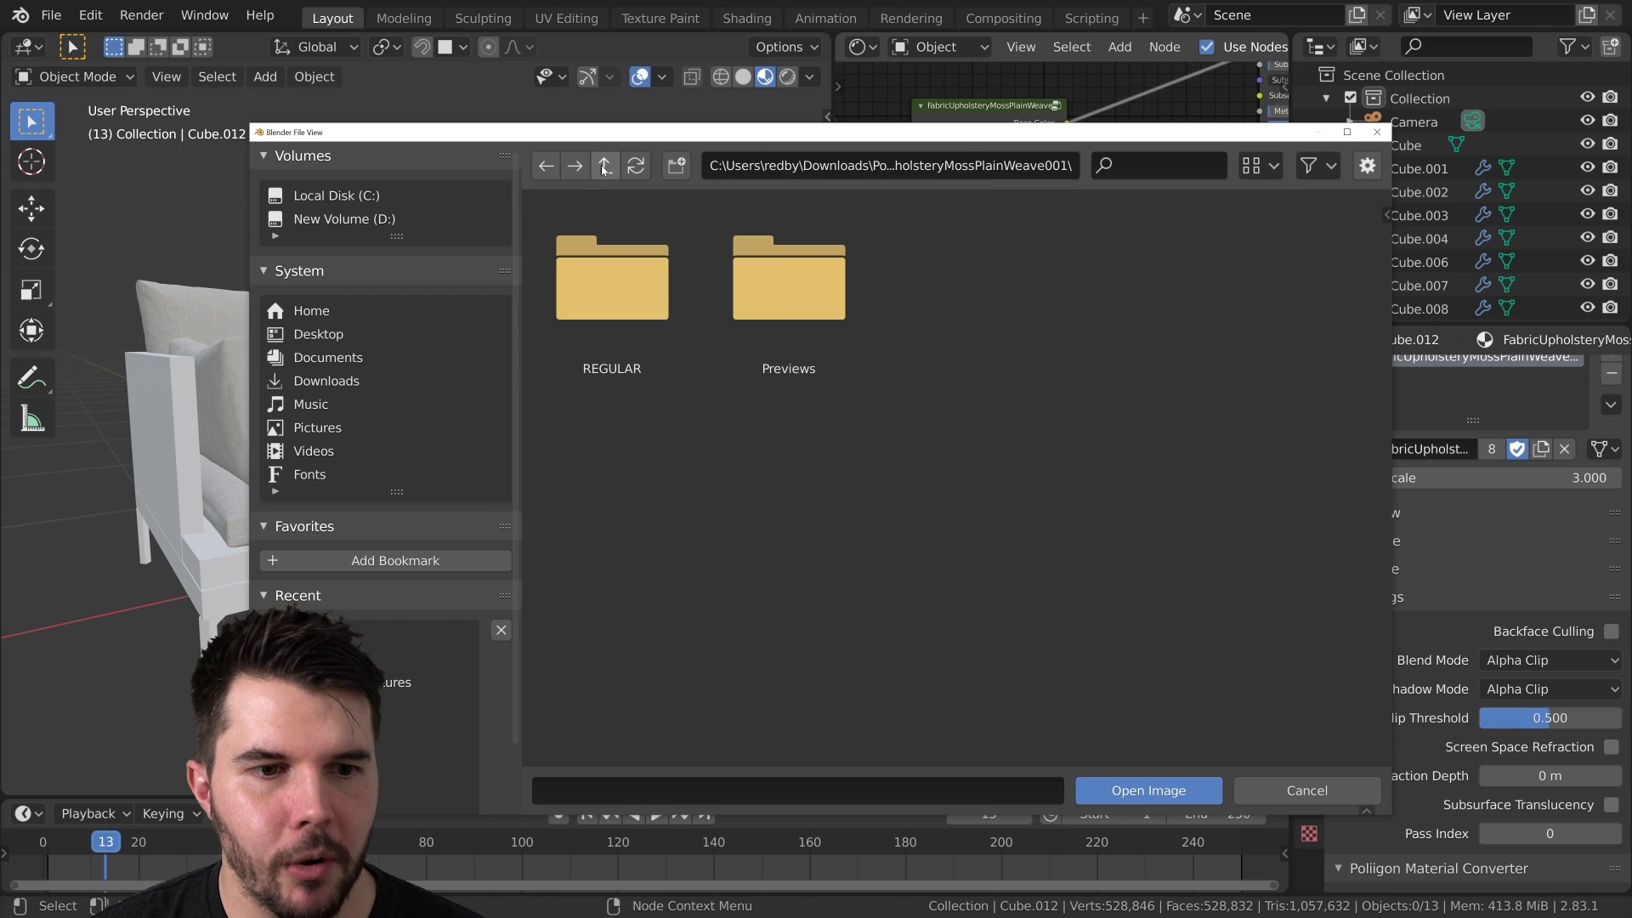
pyautogui.click(605, 165)
pyautogui.scroll(-3, 1067, 552)
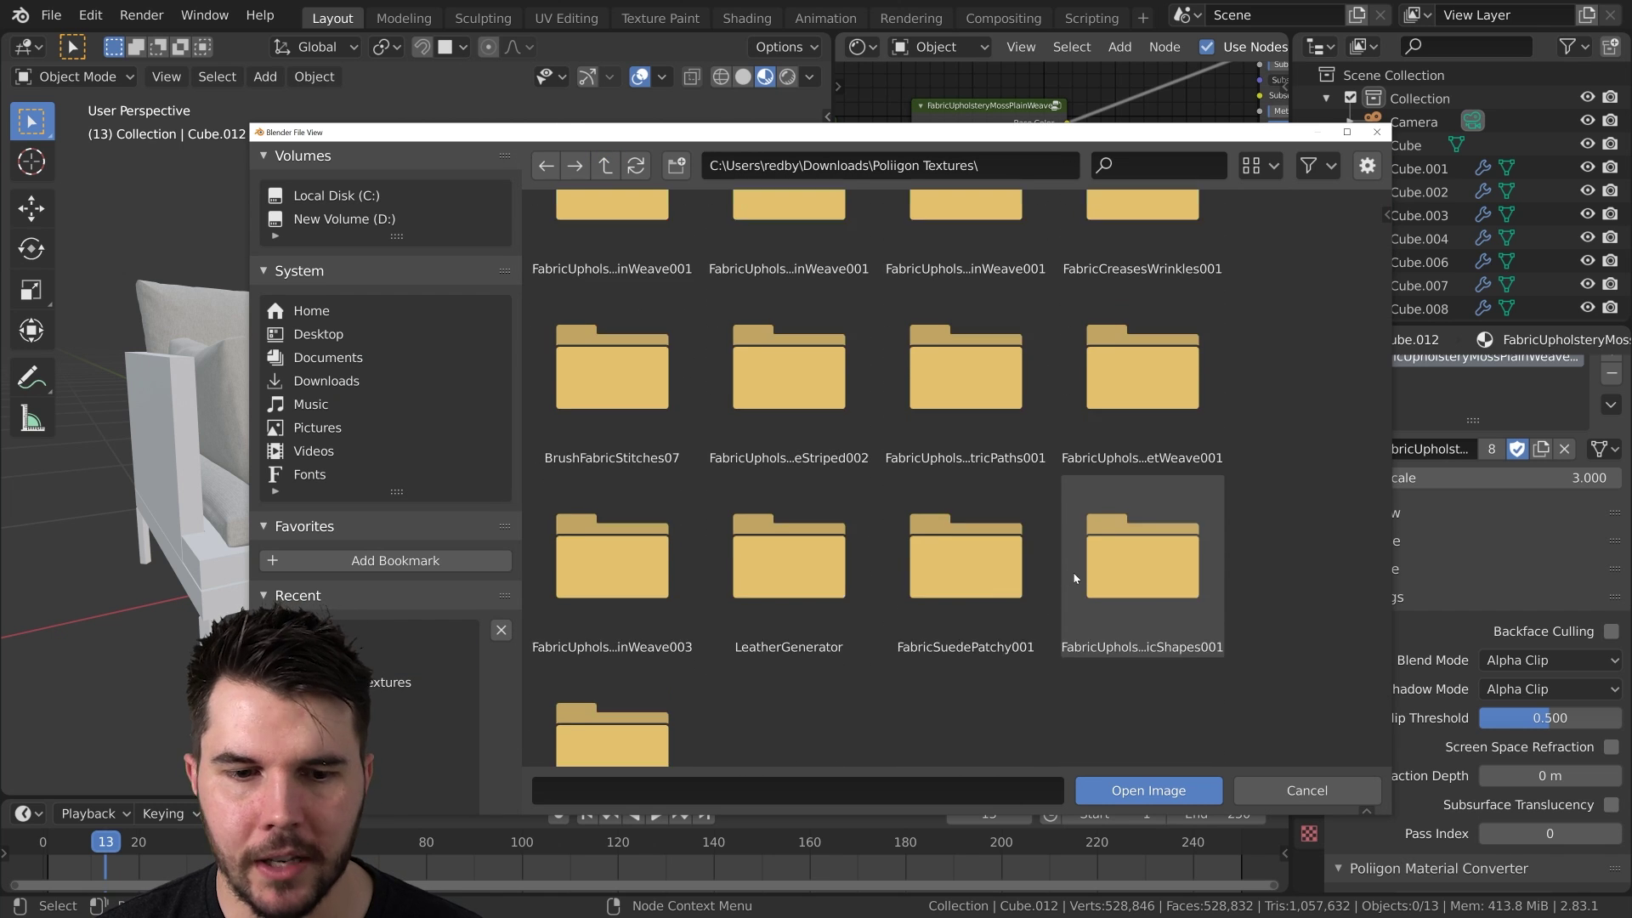
pyautogui.scroll(-1, 1075, 578)
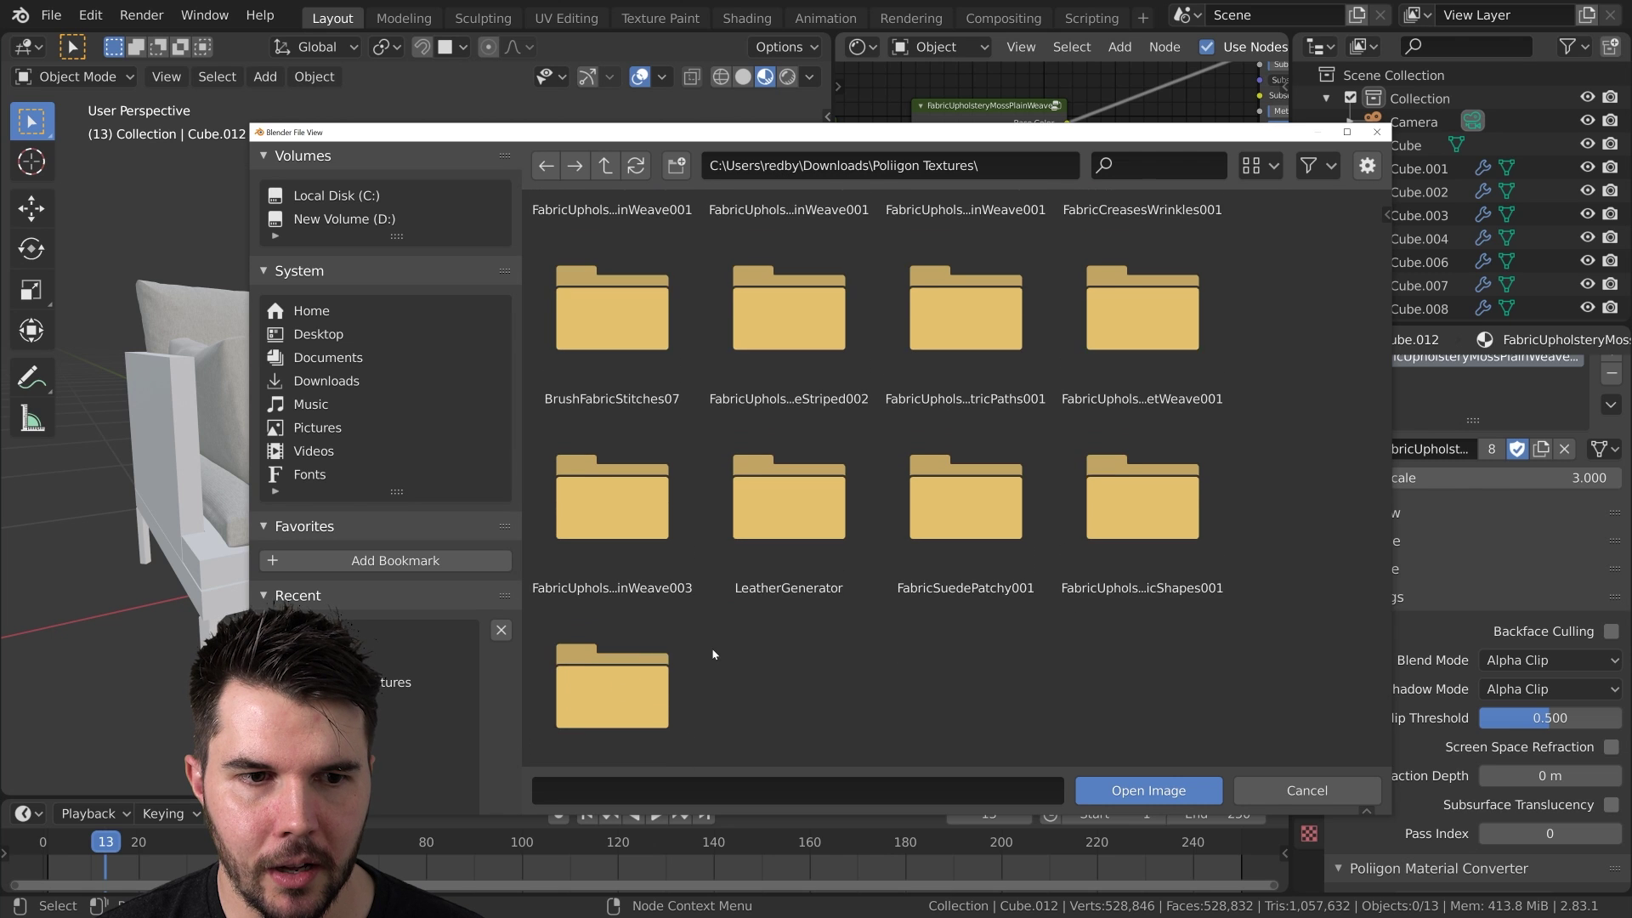
pyautogui.scroll(3, 714, 653)
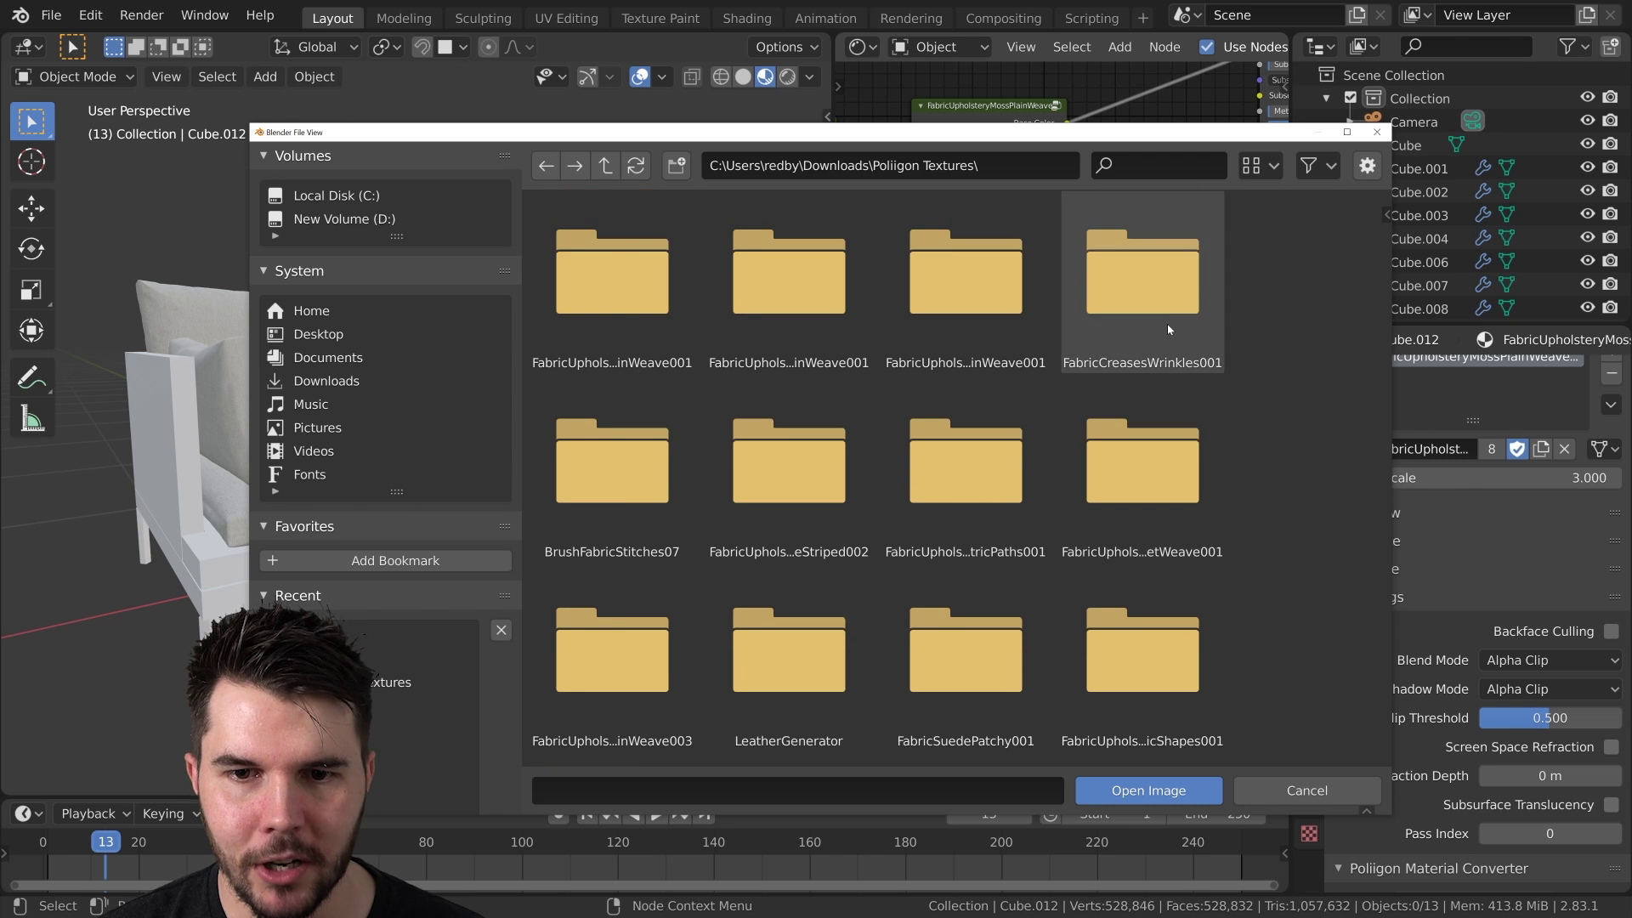
# - Load FabricCreasesWrinkles001_DISP_1K.jpg from the FabricCreasesWrinkles001 folder's REGULAR 1K maps into the Image Texture node
pyautogui.doubleClick(1166, 324)
pyautogui.doubleClick(599, 289)
pyautogui.doubleClick(620, 297)
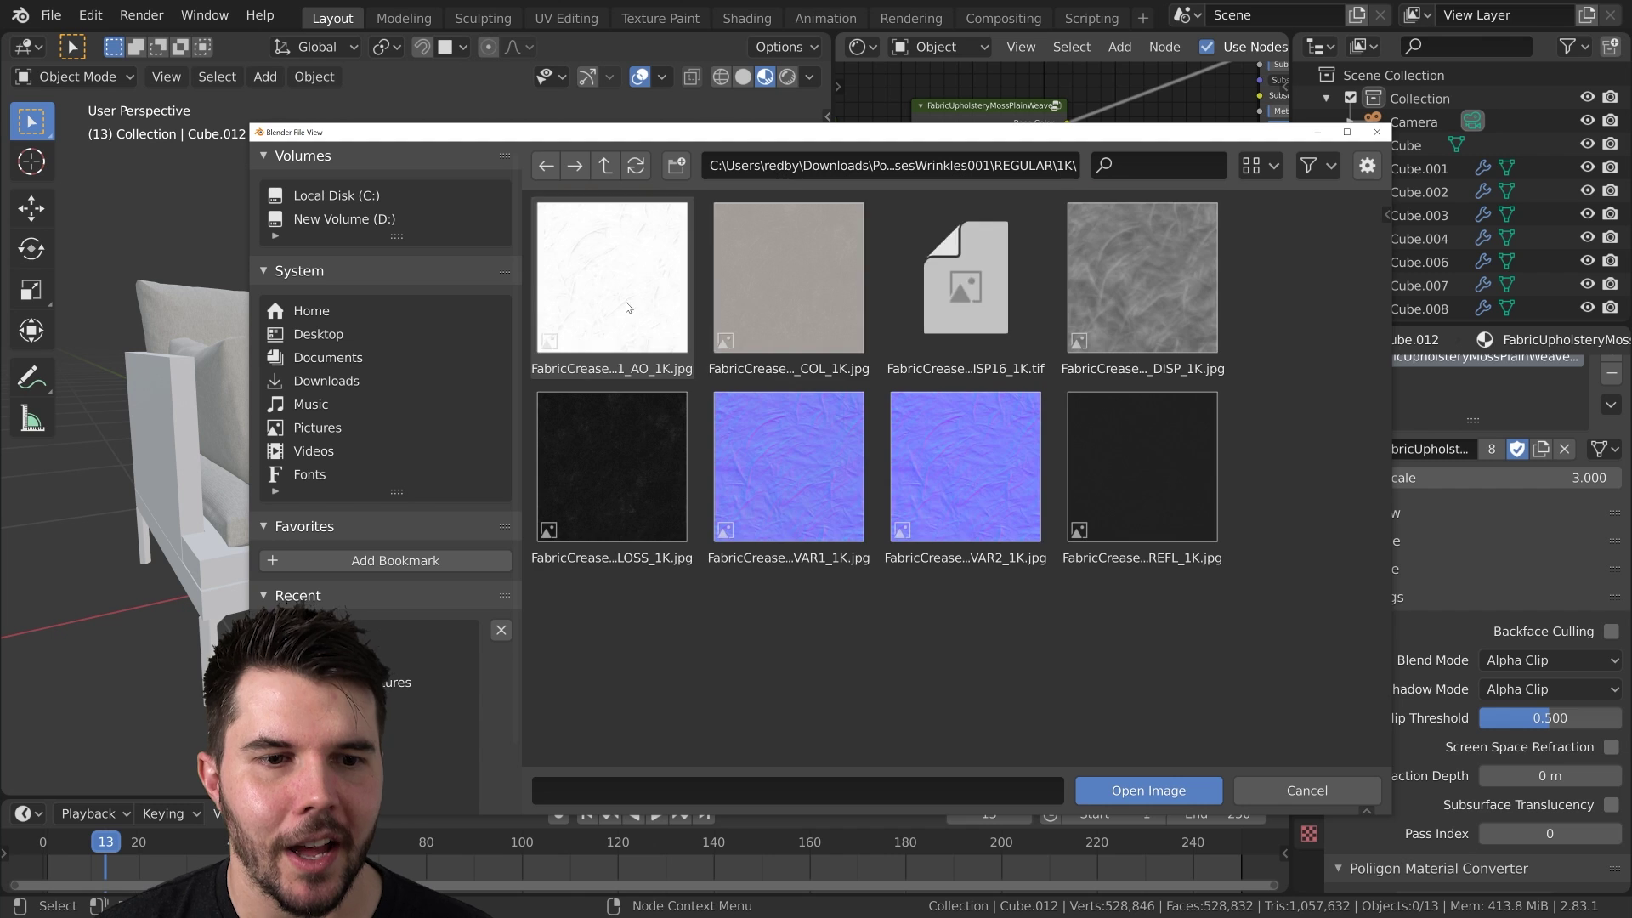
pyautogui.click(605, 165)
pyautogui.doubleClick(754, 293)
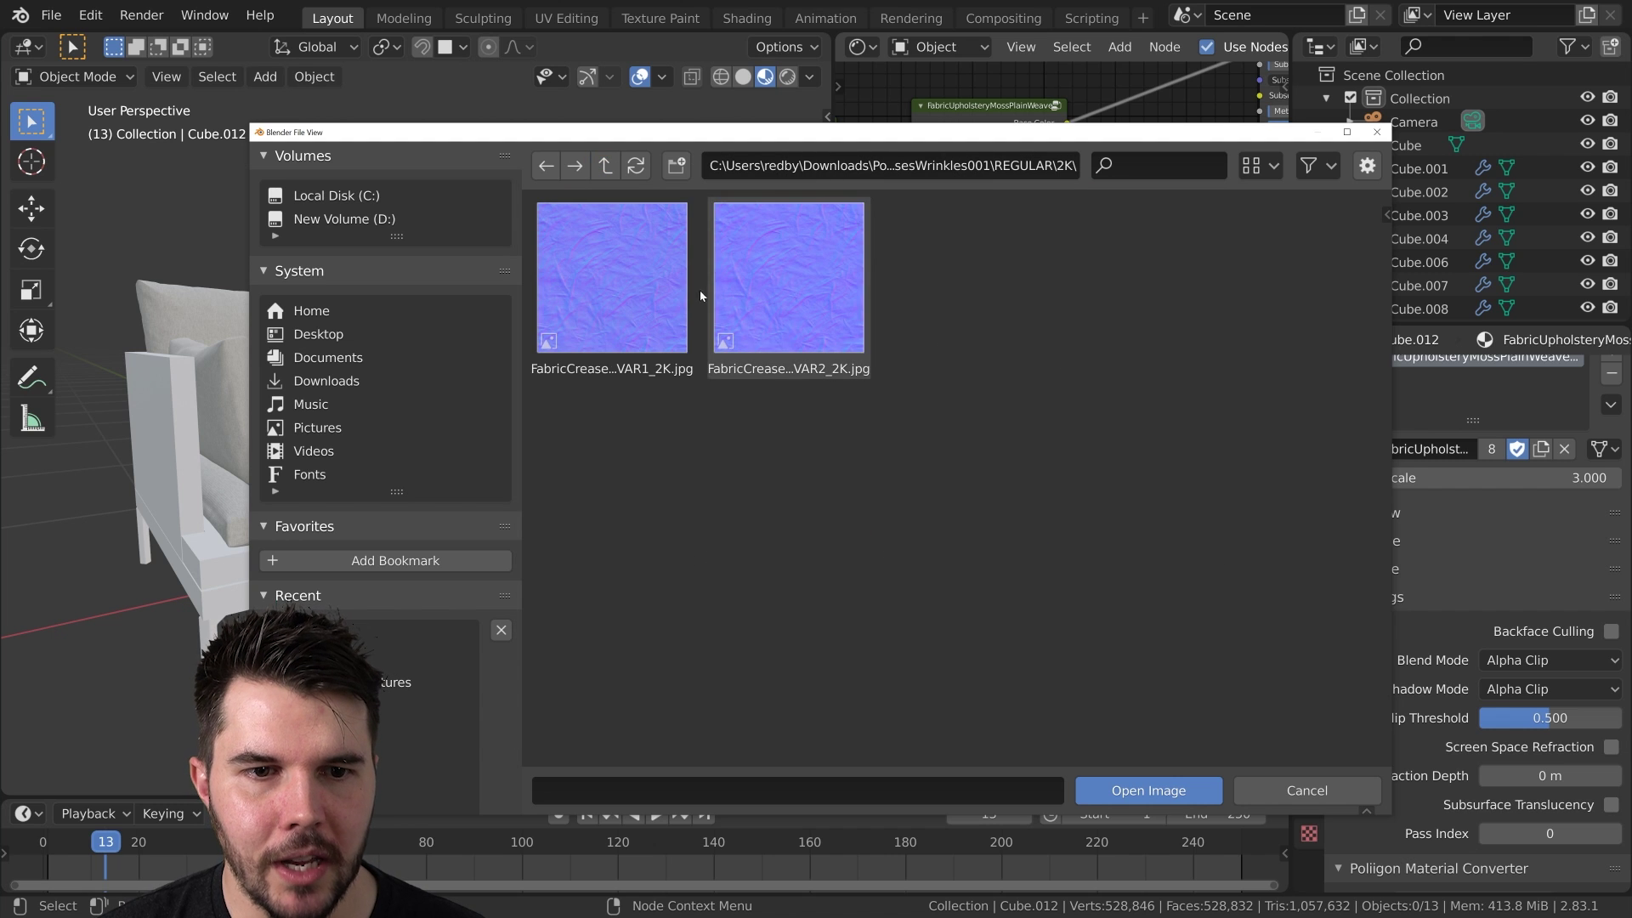
pyautogui.click(605, 165)
pyautogui.doubleClick(612, 281)
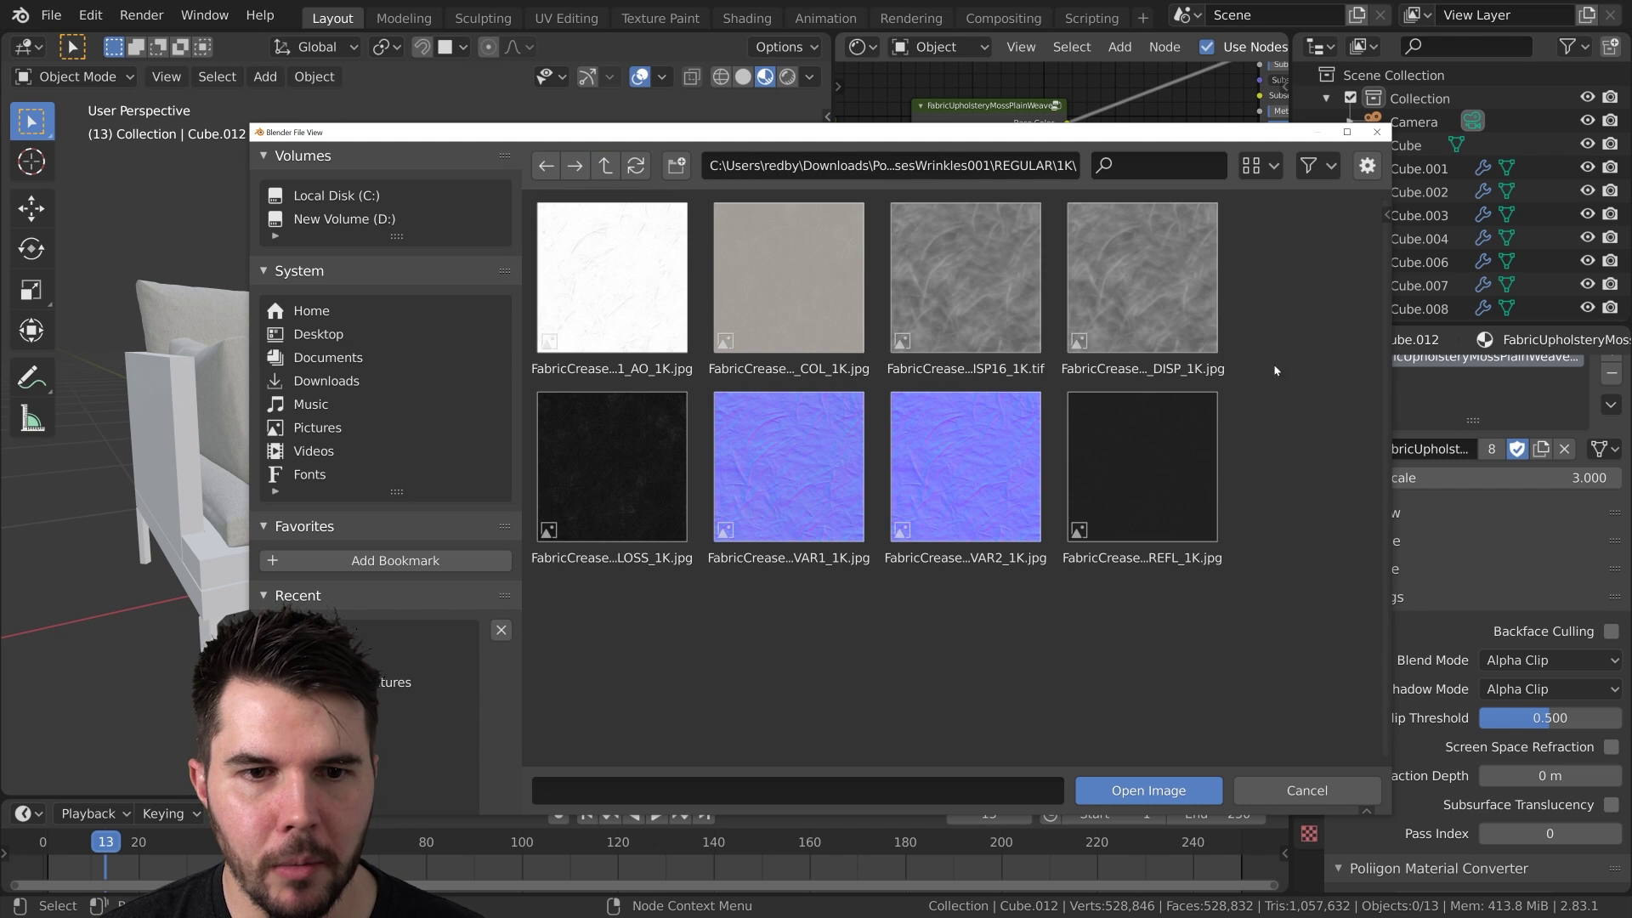
pyautogui.click(978, 296)
pyautogui.click(1137, 267)
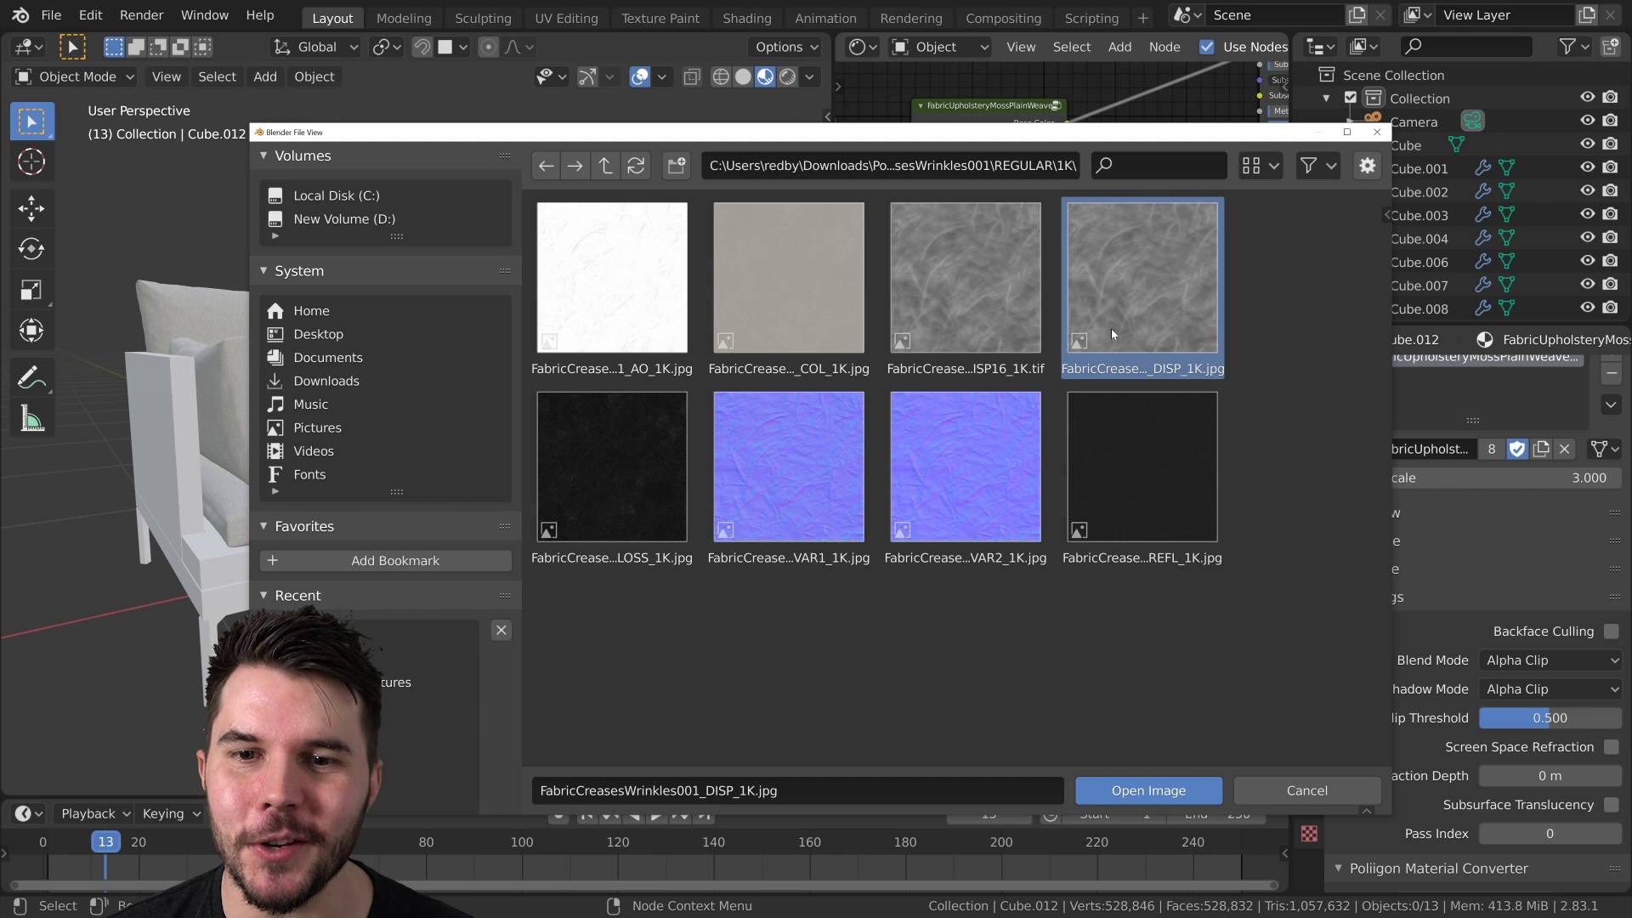
pyautogui.click(1143, 782)
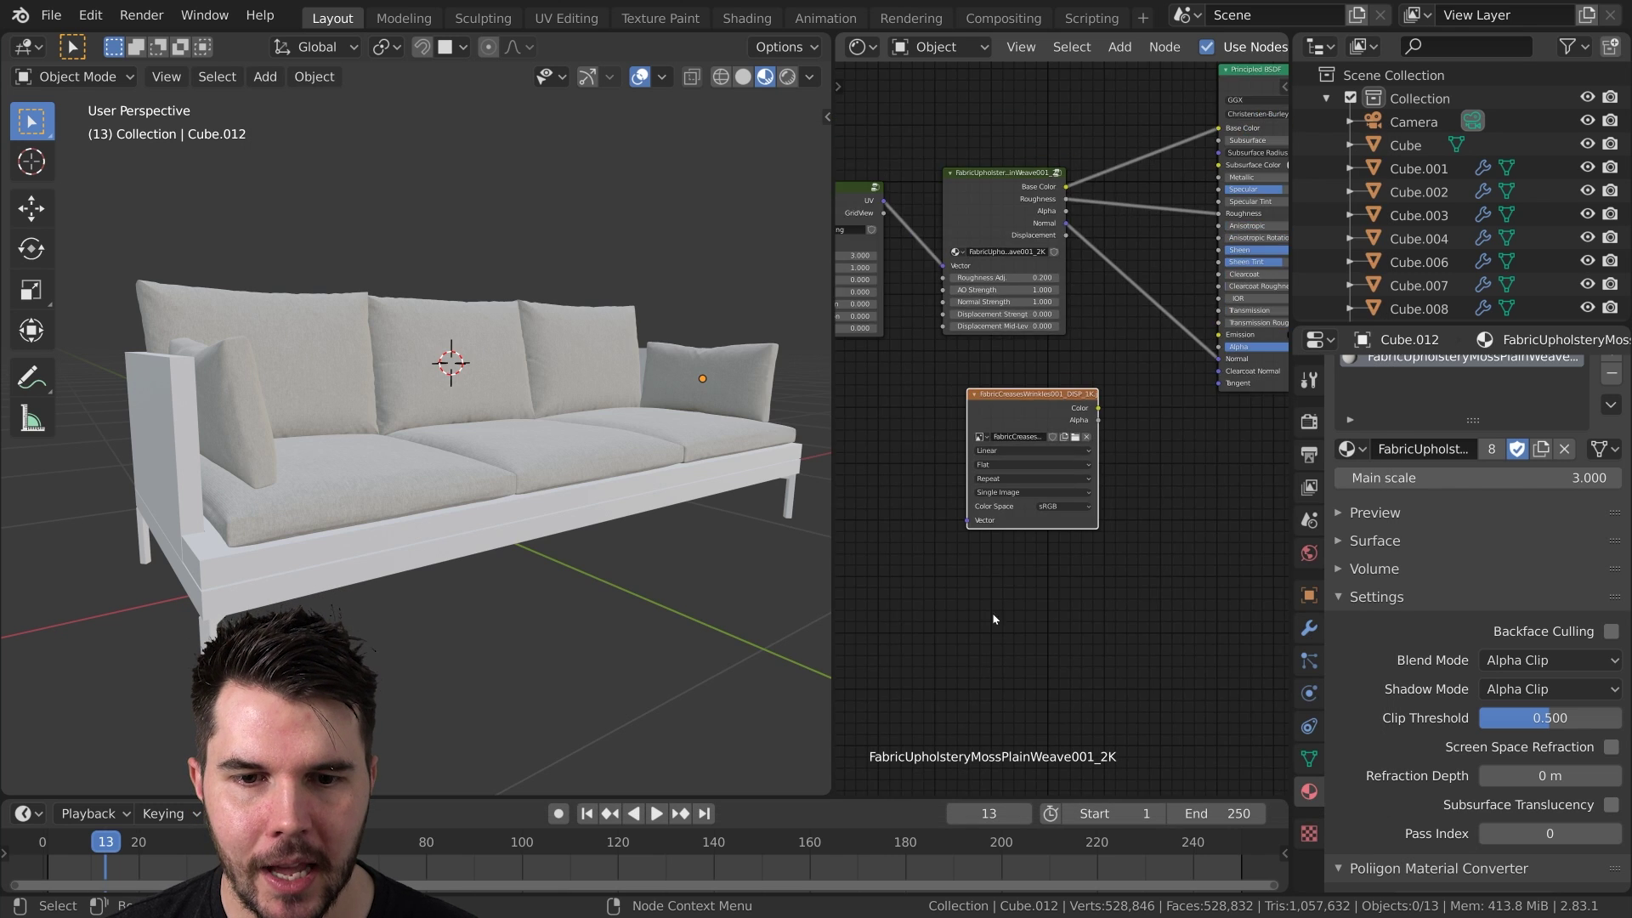
# - Set the wrinkle image's color space to Non-Color and place its node directly under the fabric node group
pyautogui.click(1054, 559)
pyautogui.click(1060, 554)
pyautogui.click(1050, 631)
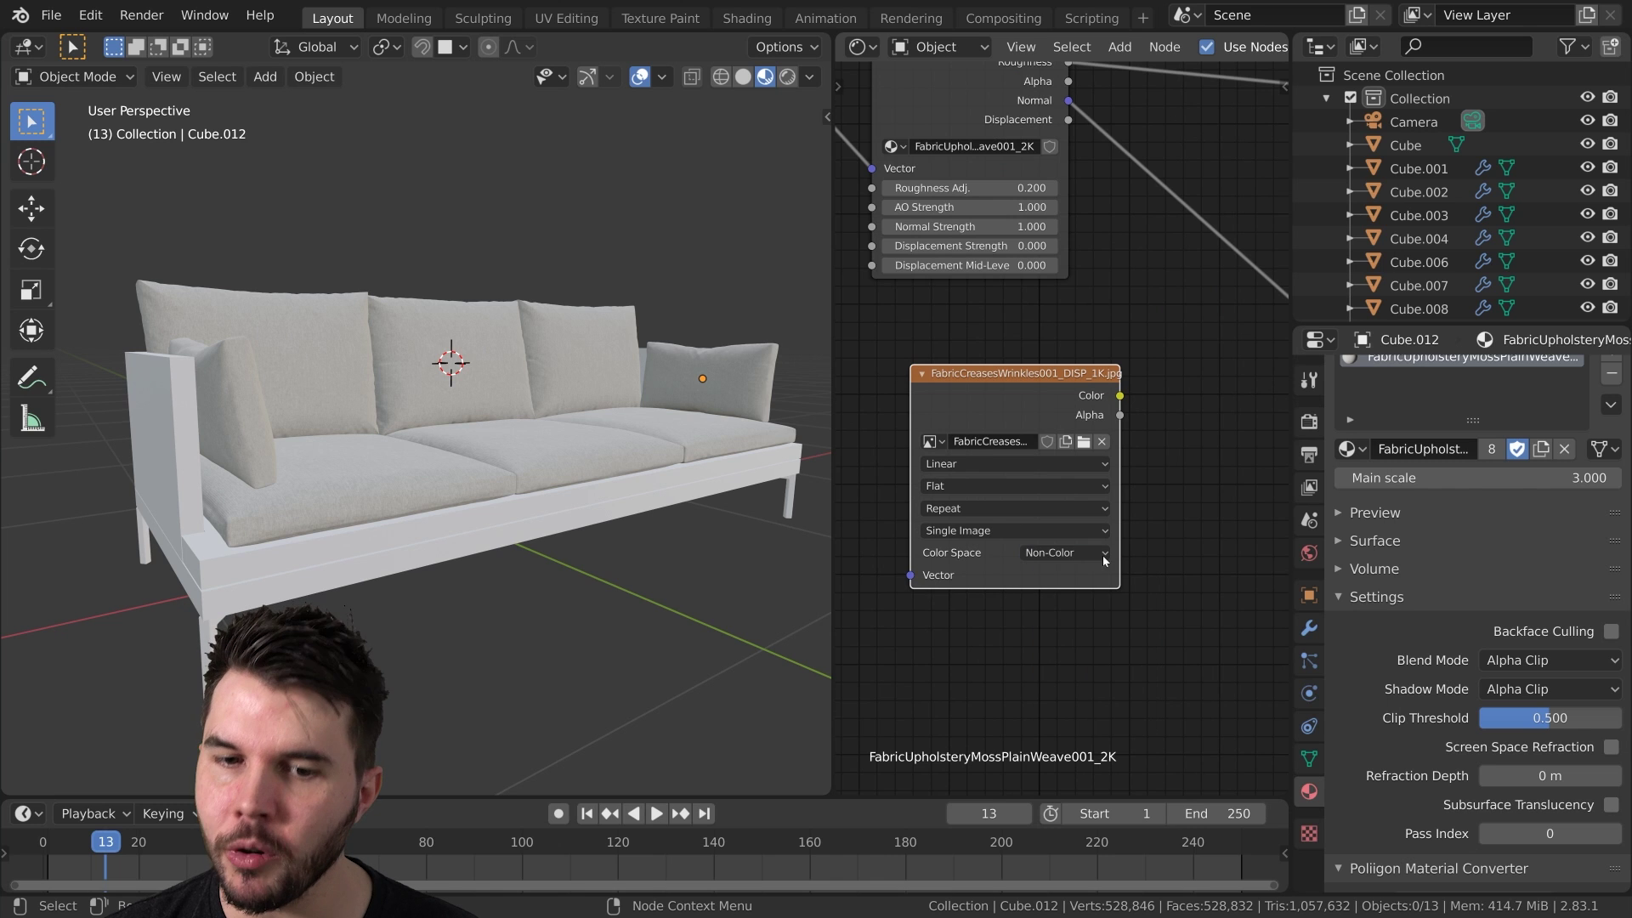
pyautogui.moveTo(1043, 392); pyautogui.dragTo(990, 327)
# - Add a Bump node between the wrinkle image and the Principled BSDF
pyautogui.scroll(-2, 990, 327)
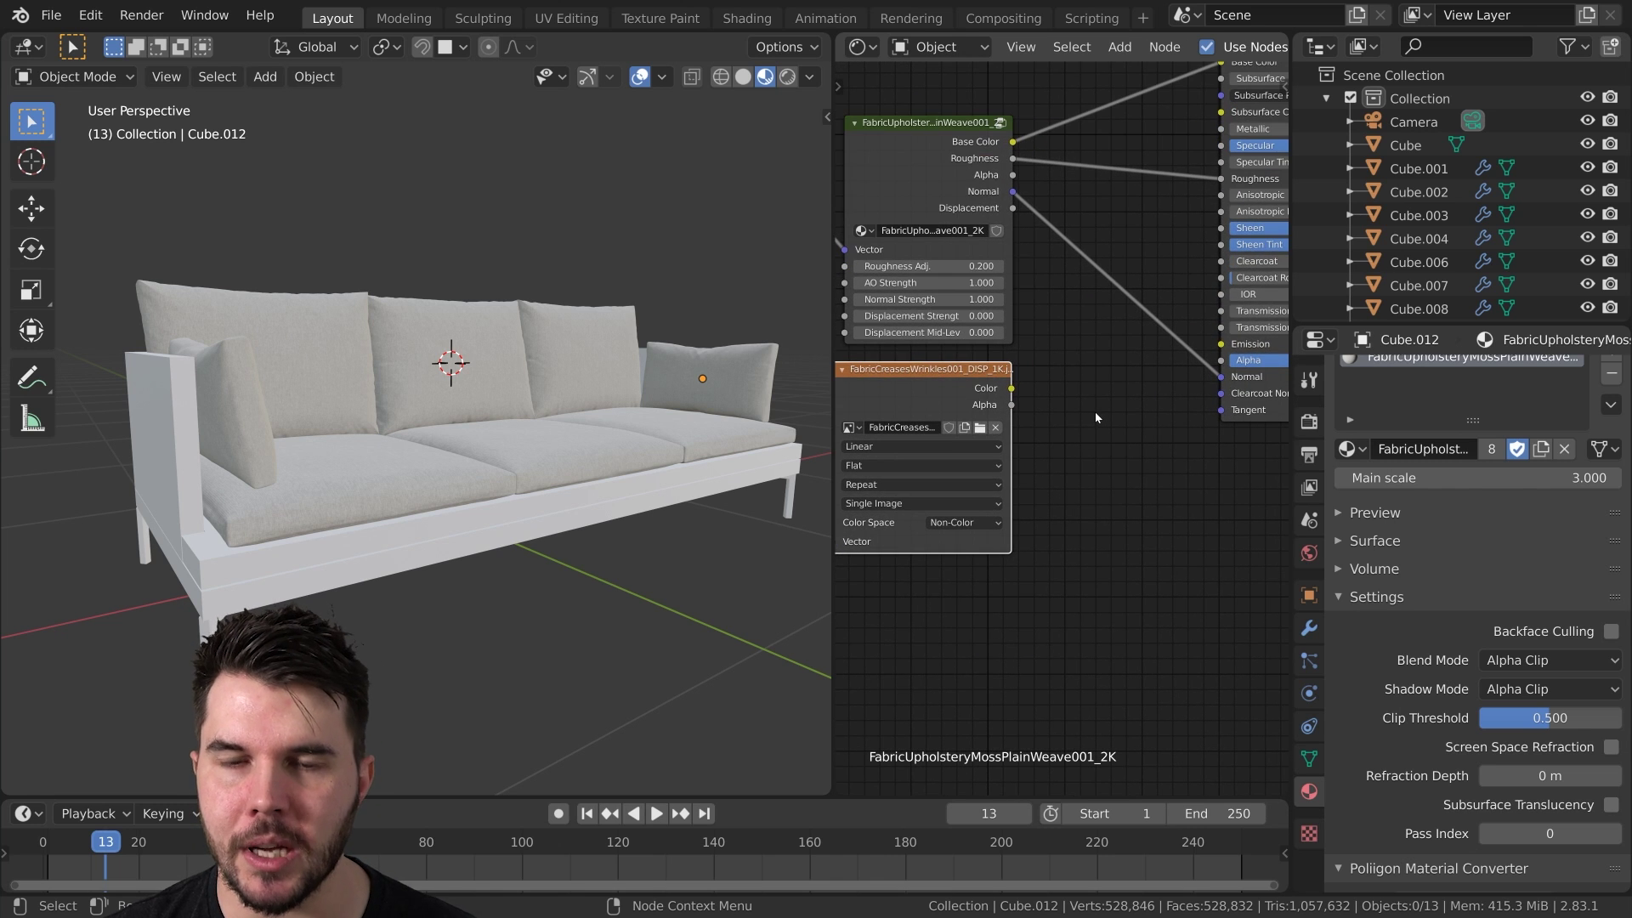
pyautogui.scroll(-1, 1134, 379)
pyautogui.moveTo(1117, 400); pyautogui.dragTo(1137, 349, button='middle')
pyautogui.scroll(1, 1088, 382)
pyautogui.moveTo(1193, 367)
pyautogui.mouseDown()
pyautogui.moveTo(1136, 364)
pyautogui.moveTo(1193, 367)
pyautogui.mouseUp()
pyautogui.moveTo(1175, 366); pyautogui.dragTo(1141, 354, button='middle')
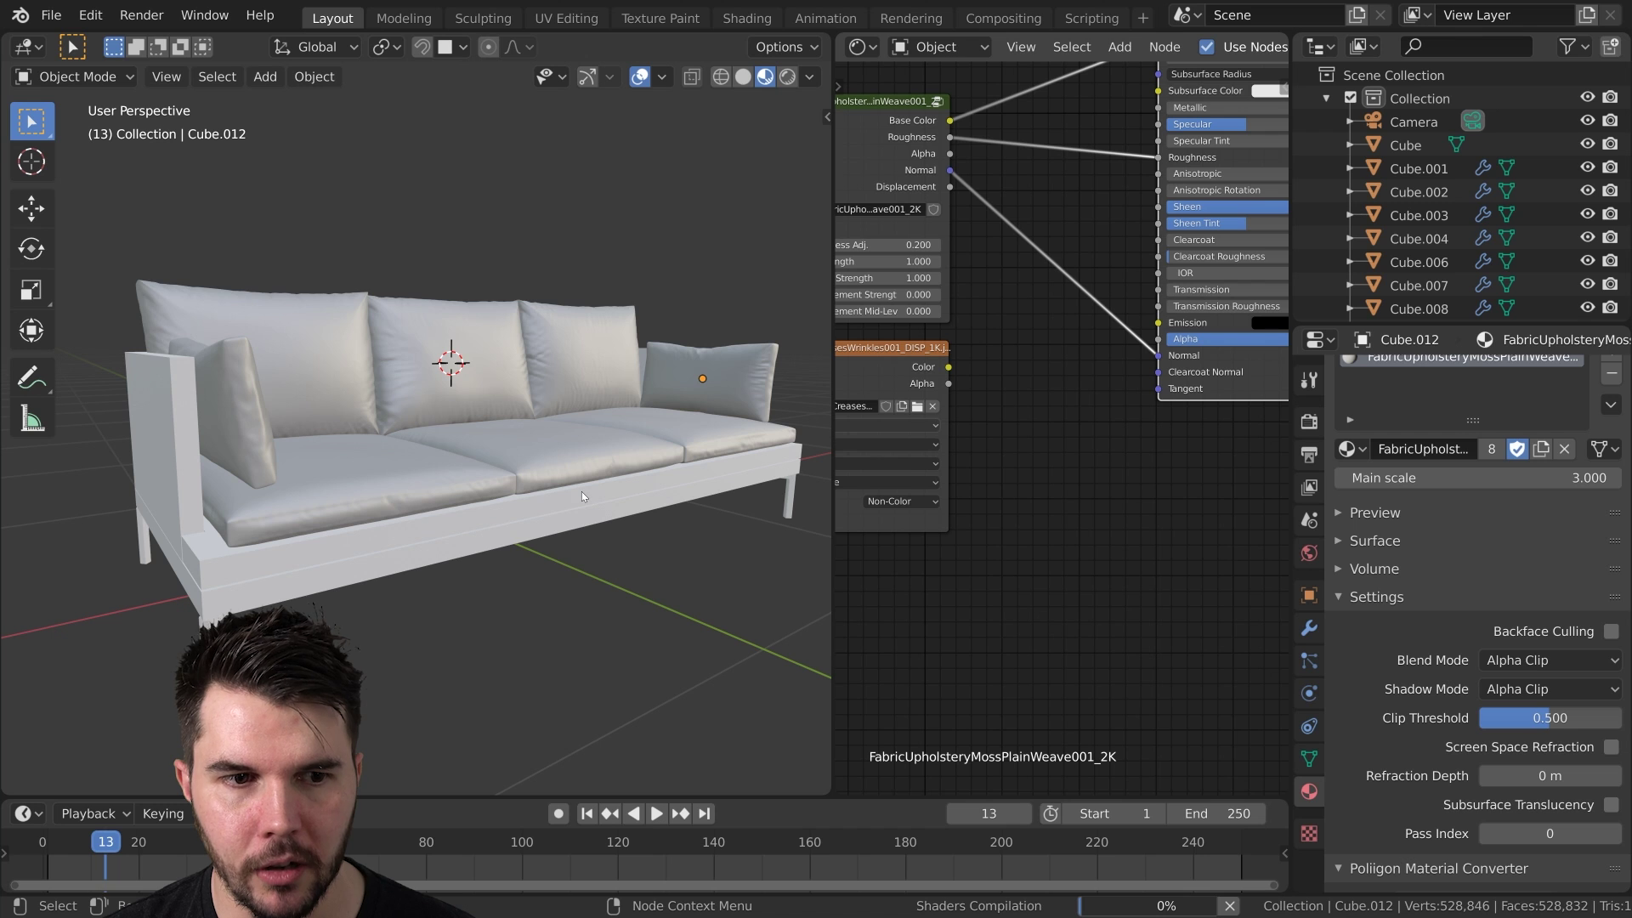
pyautogui.scroll(4, 581, 491)
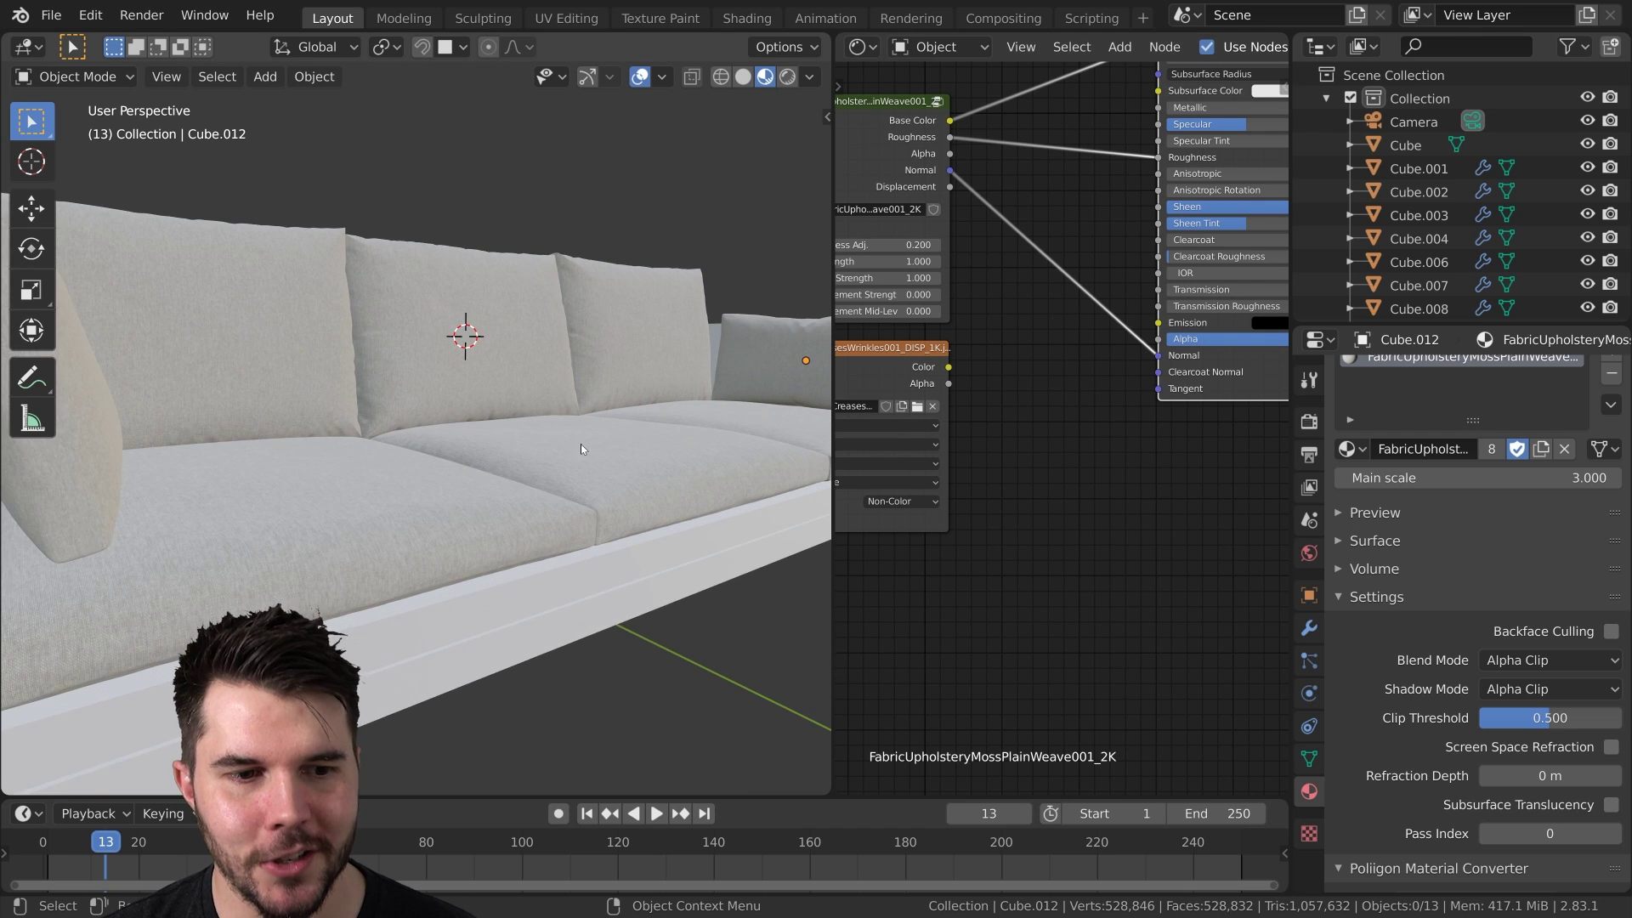
pyautogui.scroll(1, 1028, 362)
pyautogui.hotkey('shift', 'a')
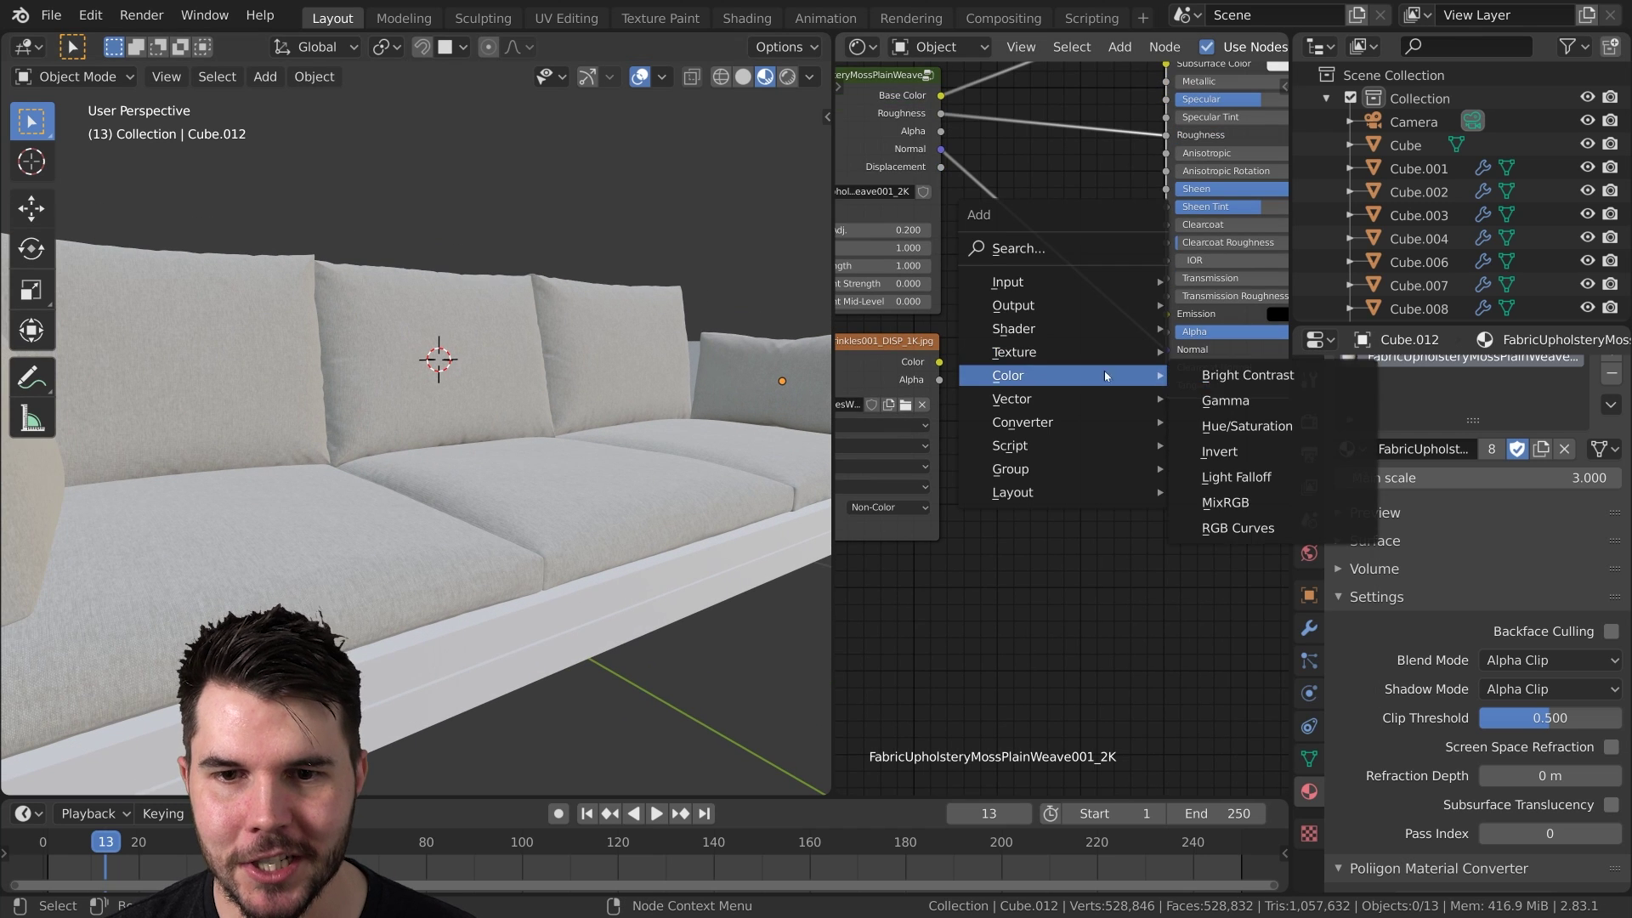
pyautogui.moveTo(1012, 407)
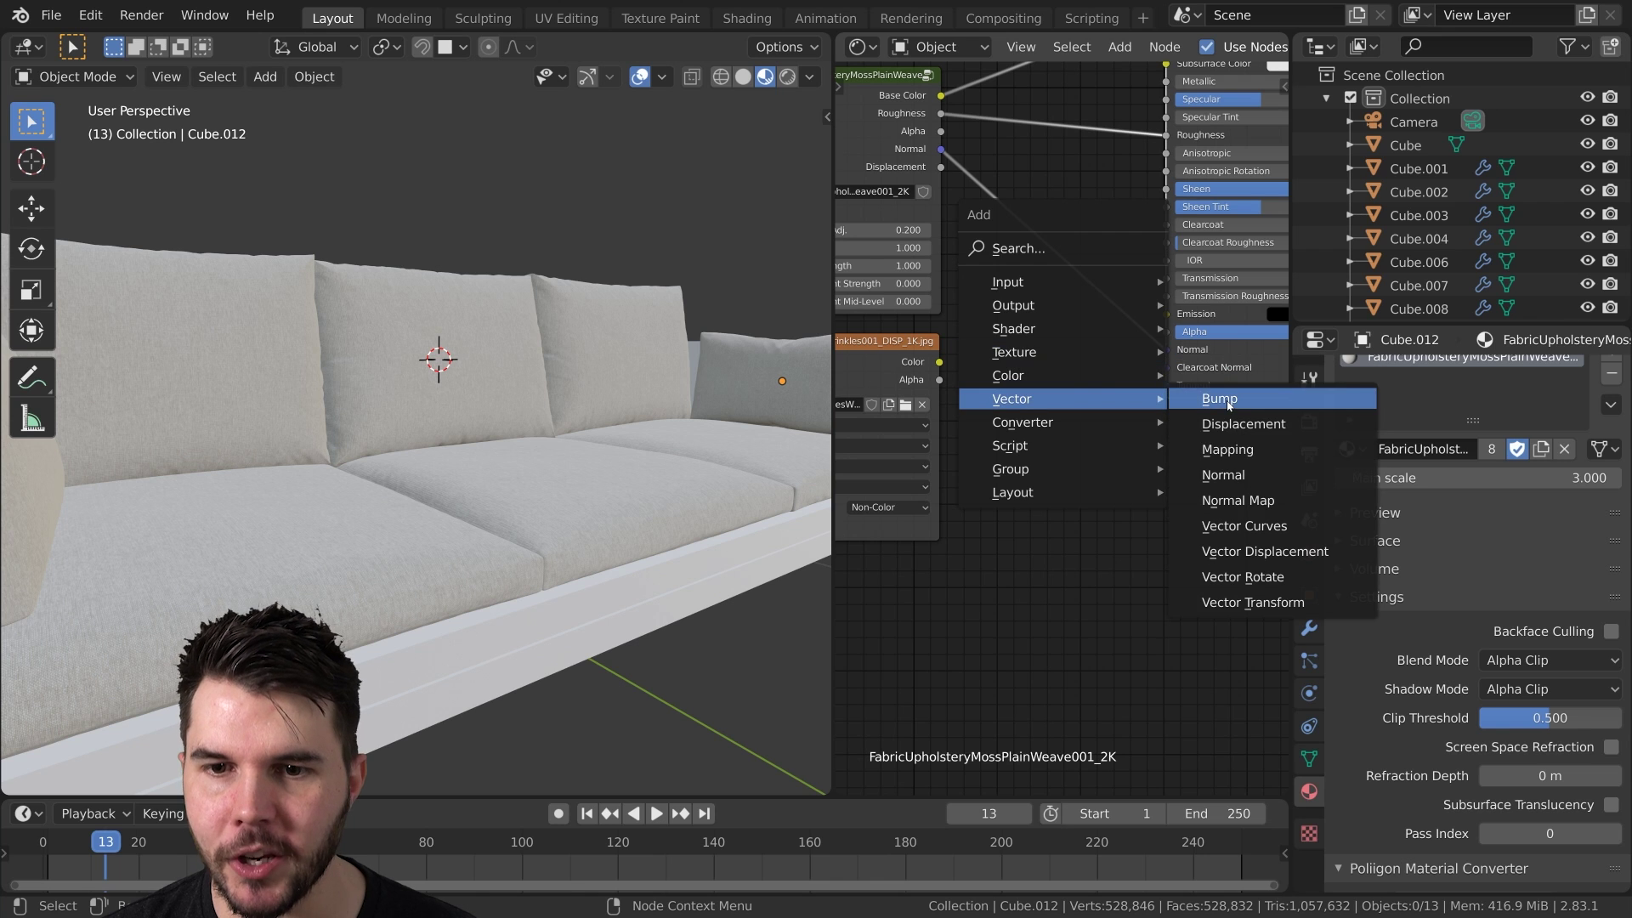
pyautogui.click(1226, 400)
pyautogui.click(1006, 334)
# - Link the wrinkle image's Color to the Bump's Height, and route the fabric's Normal through the Bump into the Principled BSDF's Normal
pyautogui.moveTo(939, 363); pyautogui.dragTo(959, 285)
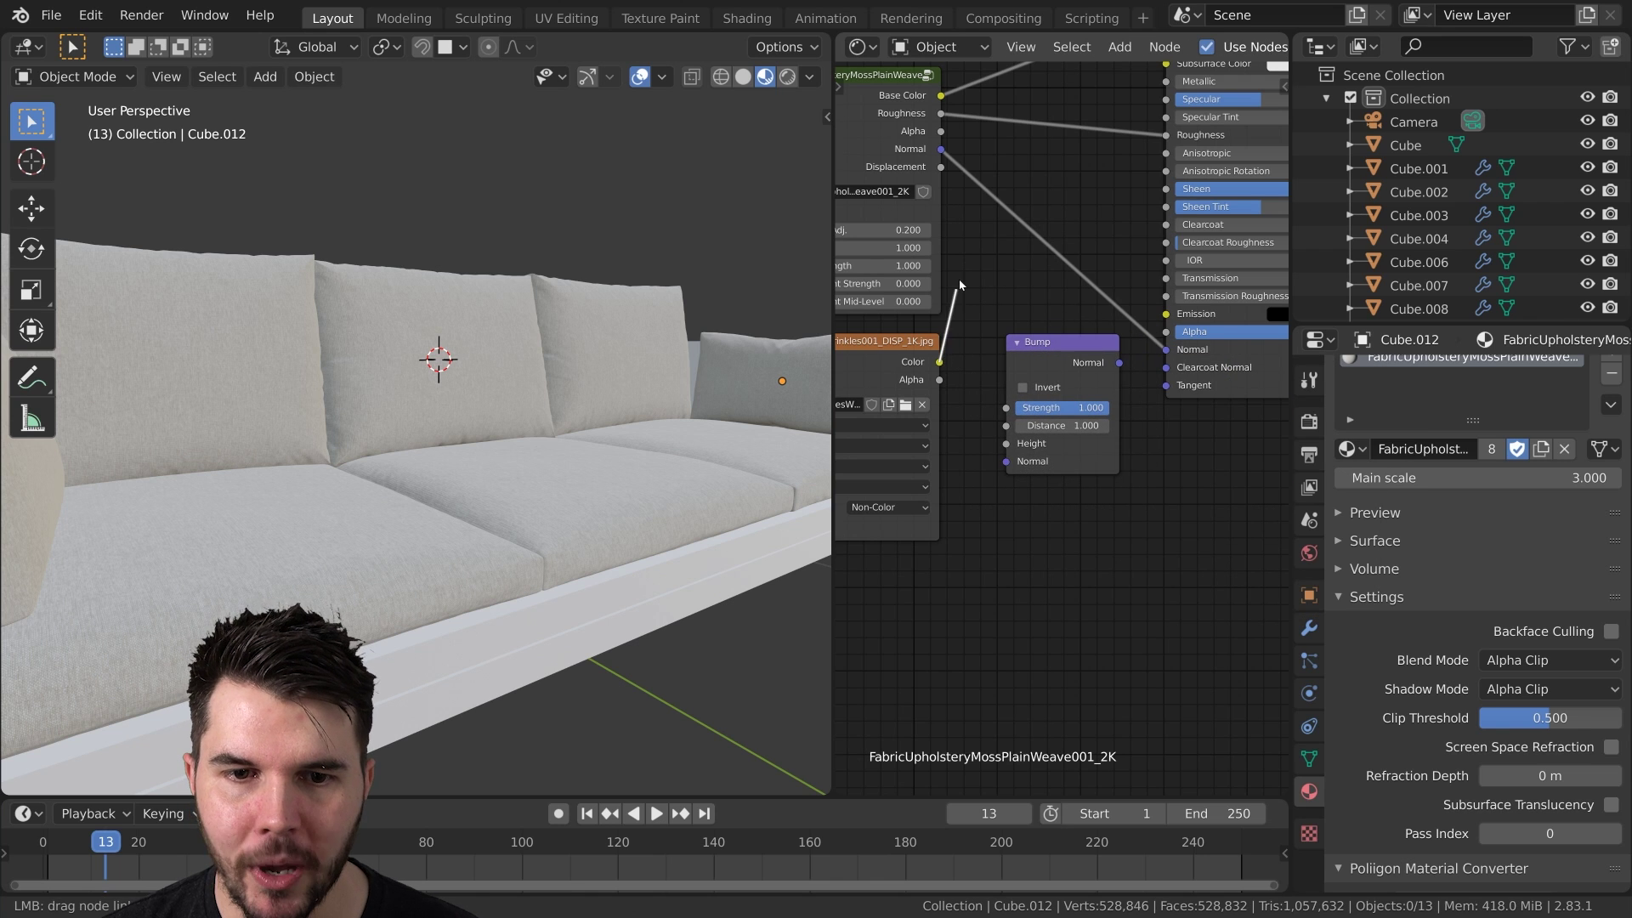
pyautogui.moveTo(1009, 452); pyautogui.dragTo(1007, 444)
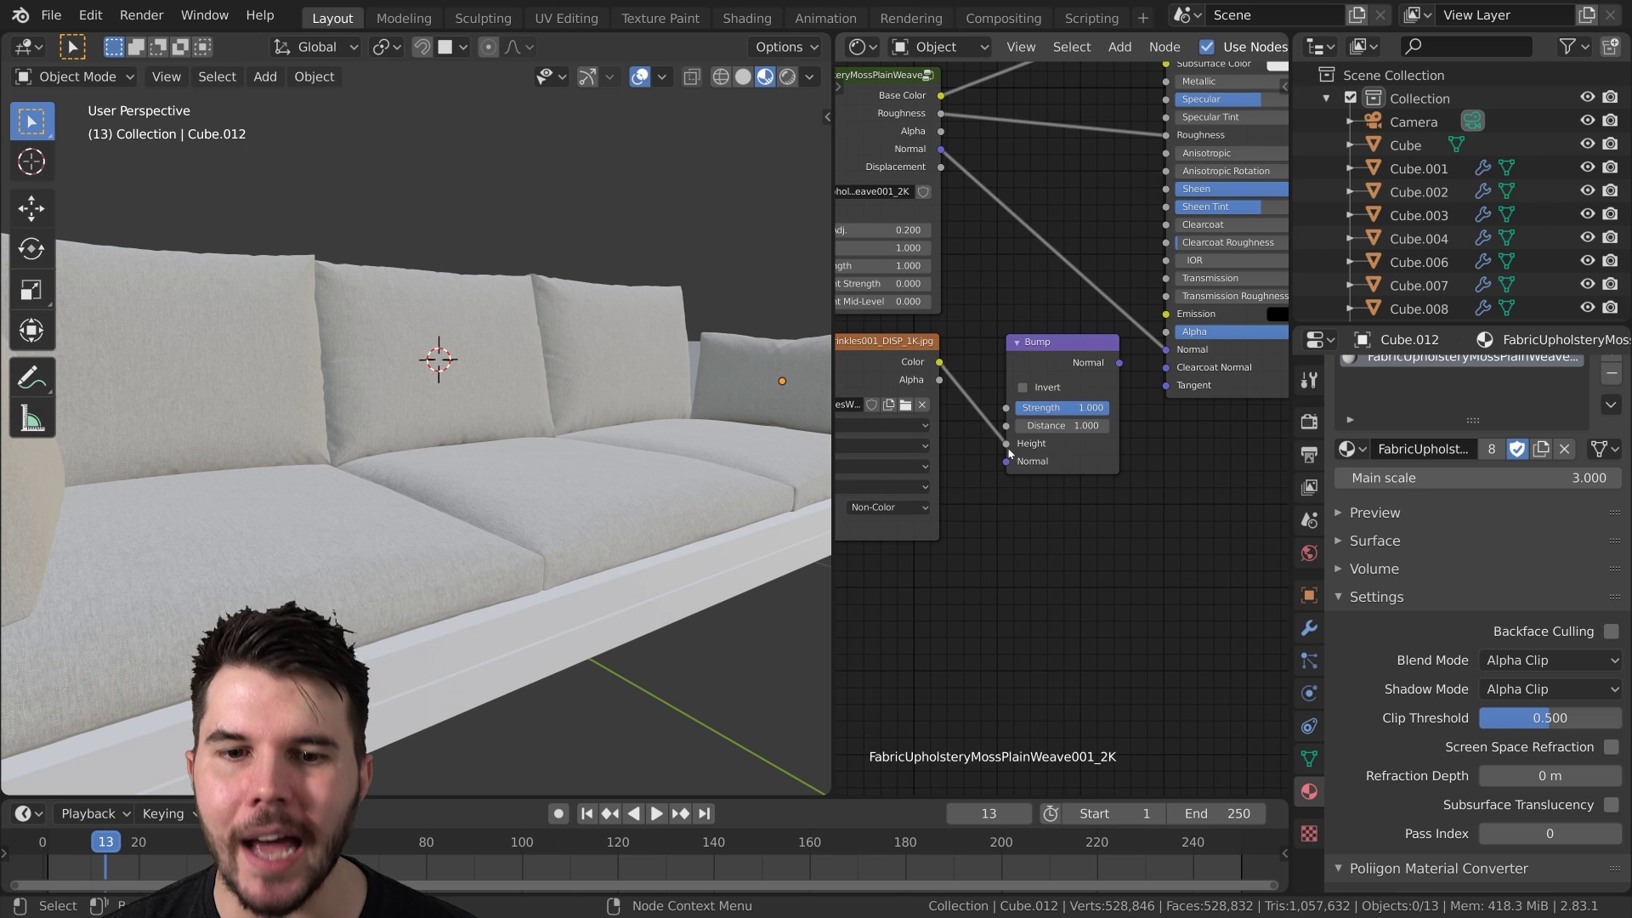
pyautogui.moveTo(1007, 444); pyautogui.dragTo(1129, 453, button='middle')
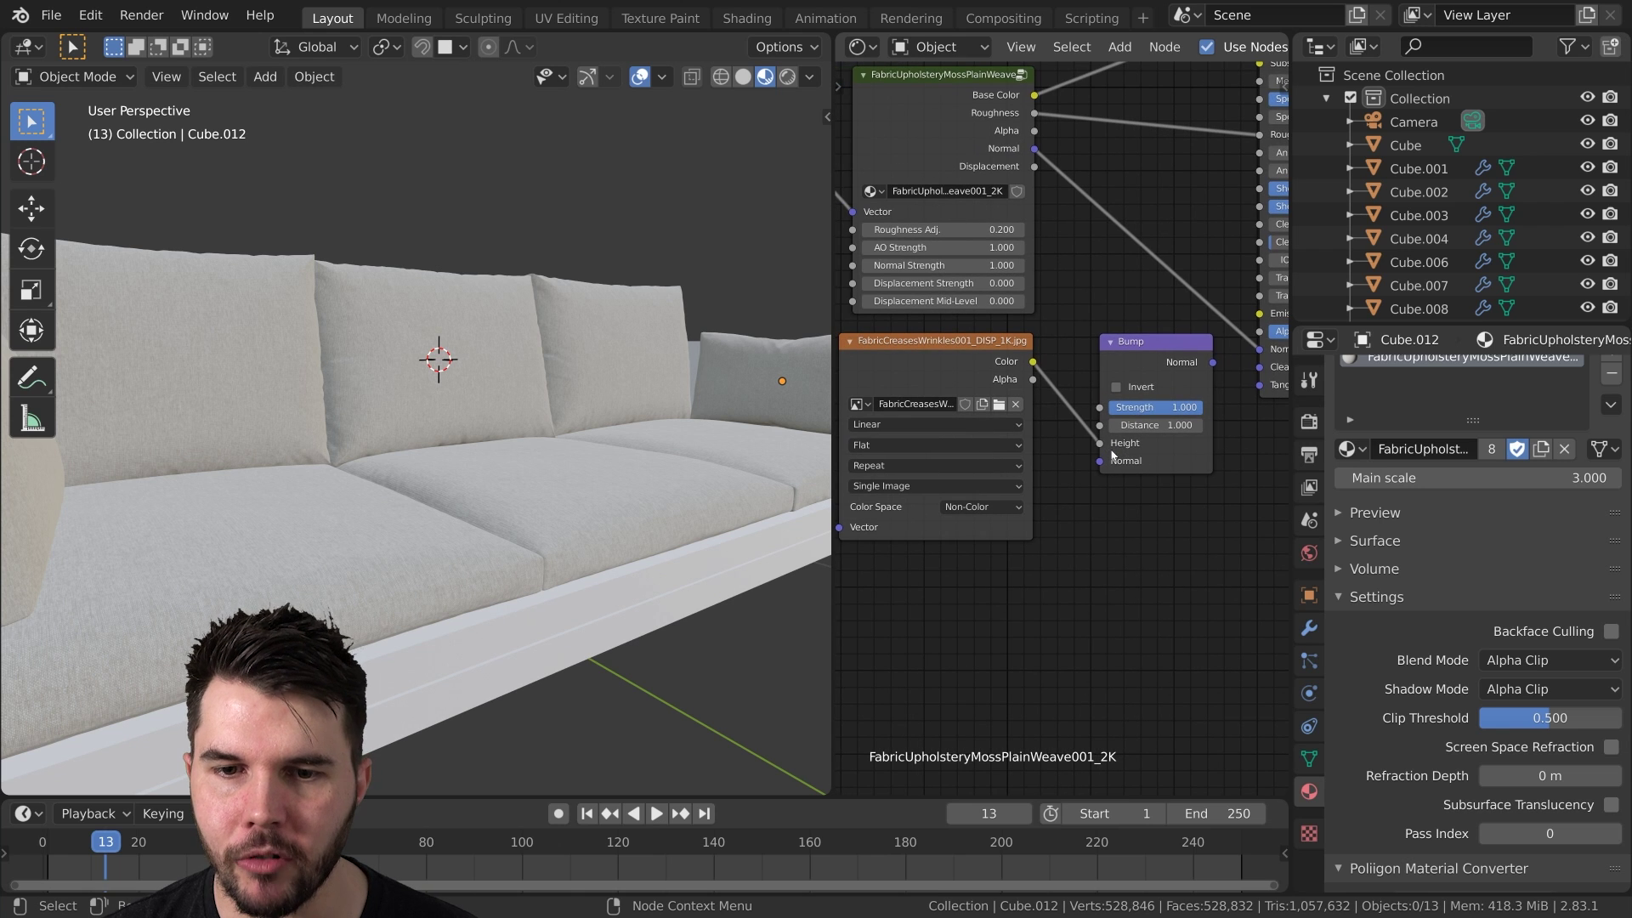
pyautogui.moveTo(1035, 148); pyautogui.dragTo(1099, 461)
pyautogui.moveTo(1212, 362); pyautogui.dragTo(1260, 350)
pyautogui.moveTo(1249, 416); pyautogui.dragTo(1195, 425, button='middle')
pyautogui.moveTo(1120, 453); pyautogui.dragTo(1144, 337)
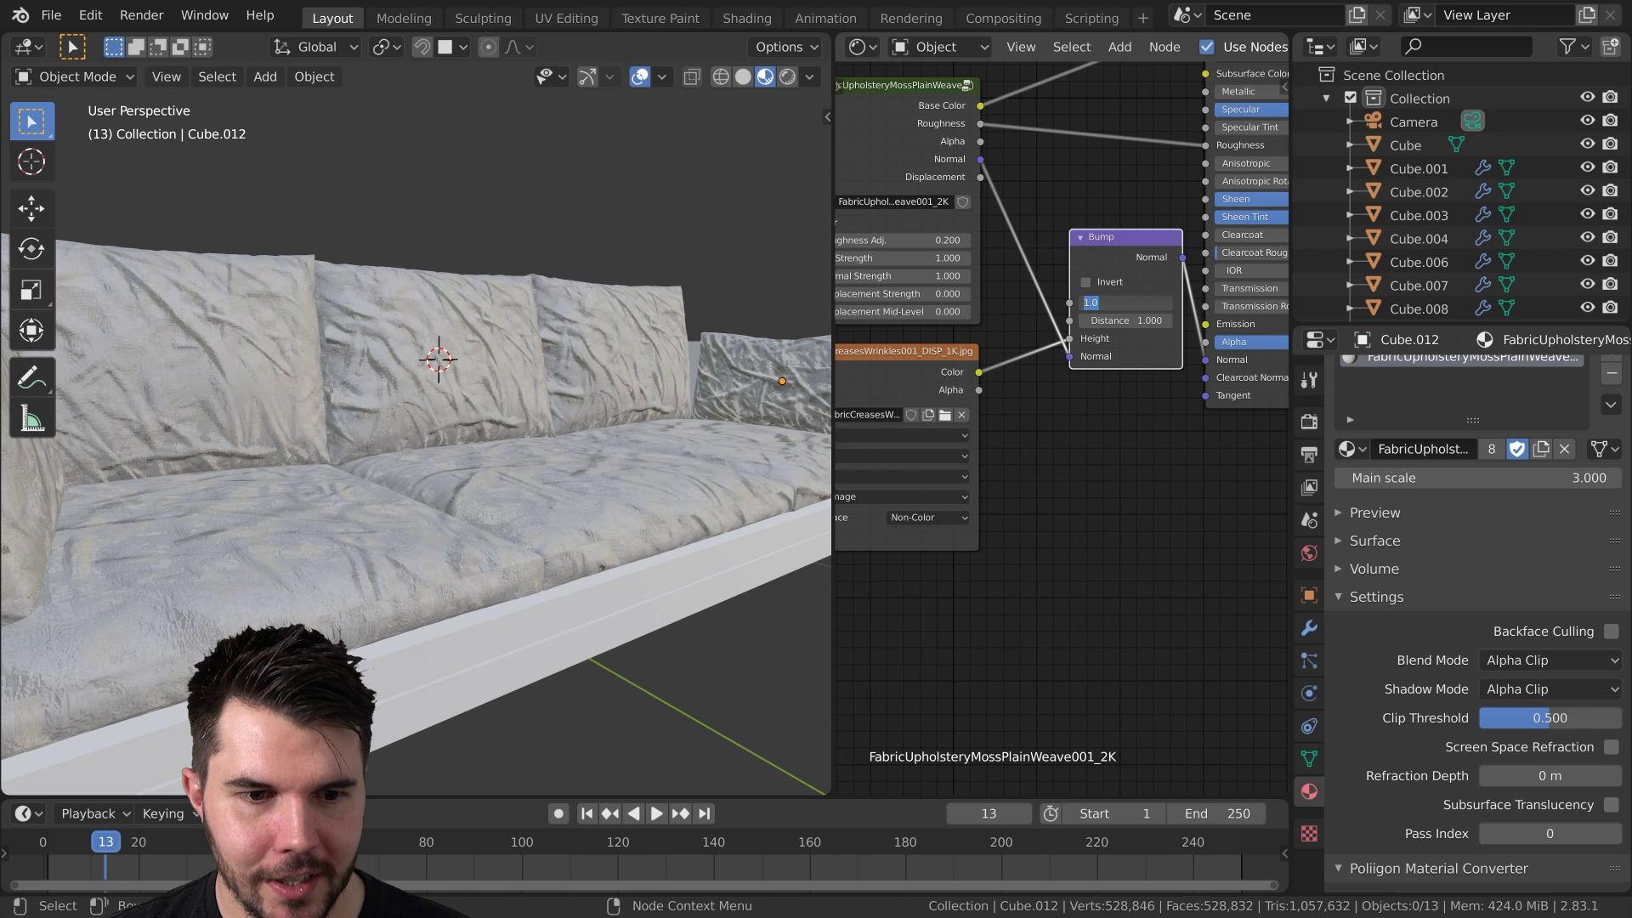
# - Set the Bump strength to 0.1 and check the wrinkles on the sofa's cushions
pyautogui.press('Return')
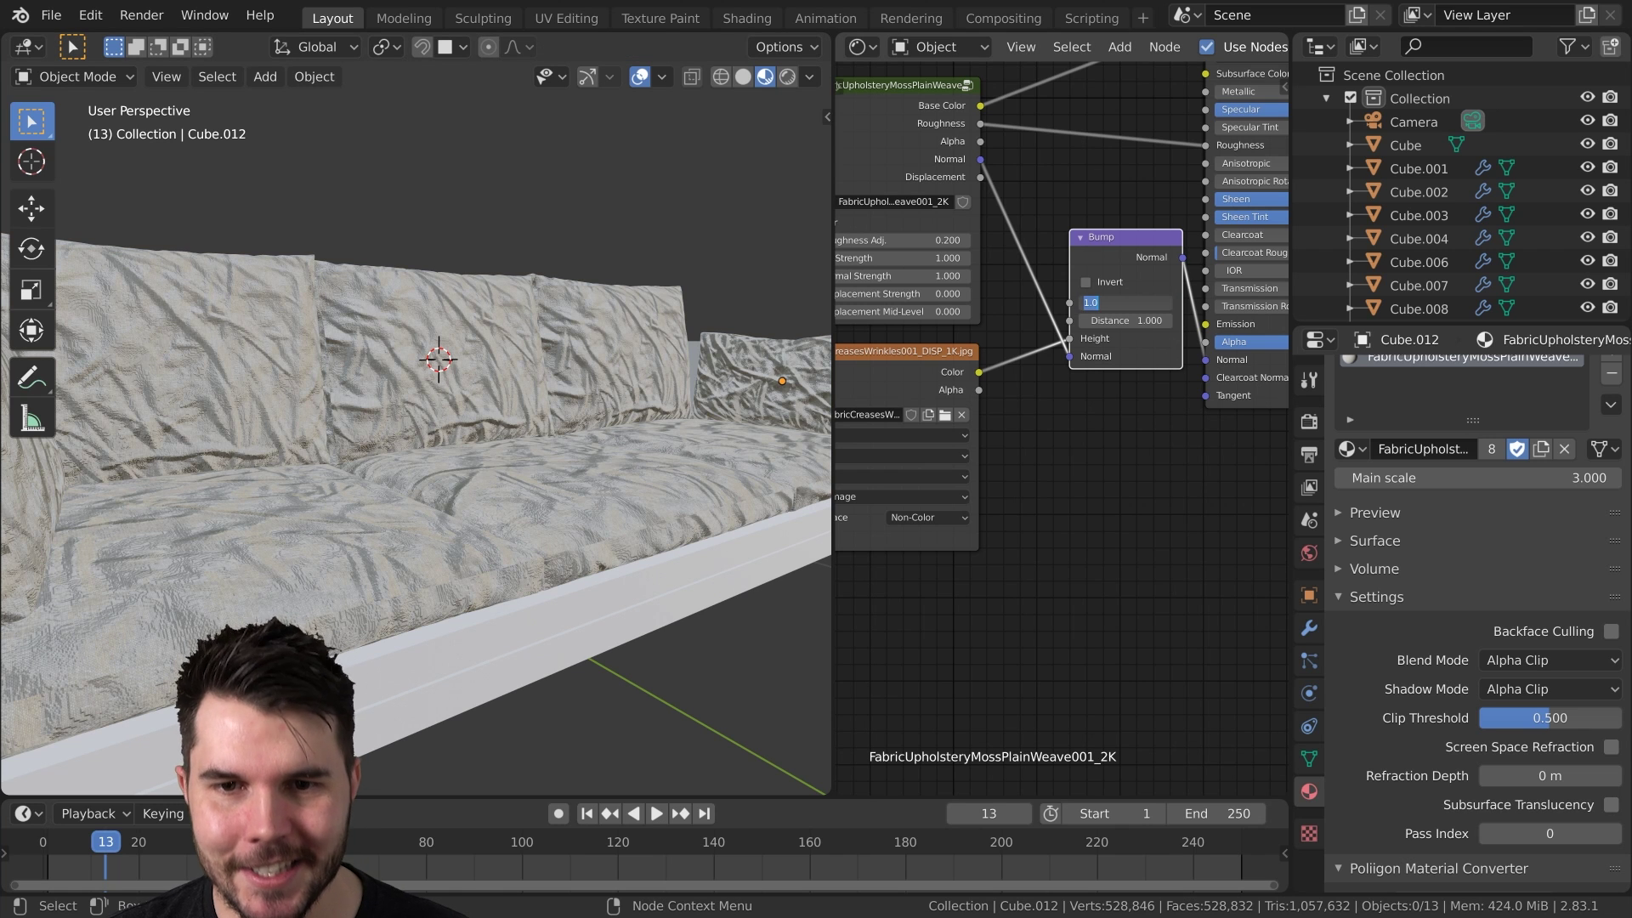
pyautogui.write('0.1')
pyautogui.press('Return')
pyautogui.scroll(6, 555, 310)
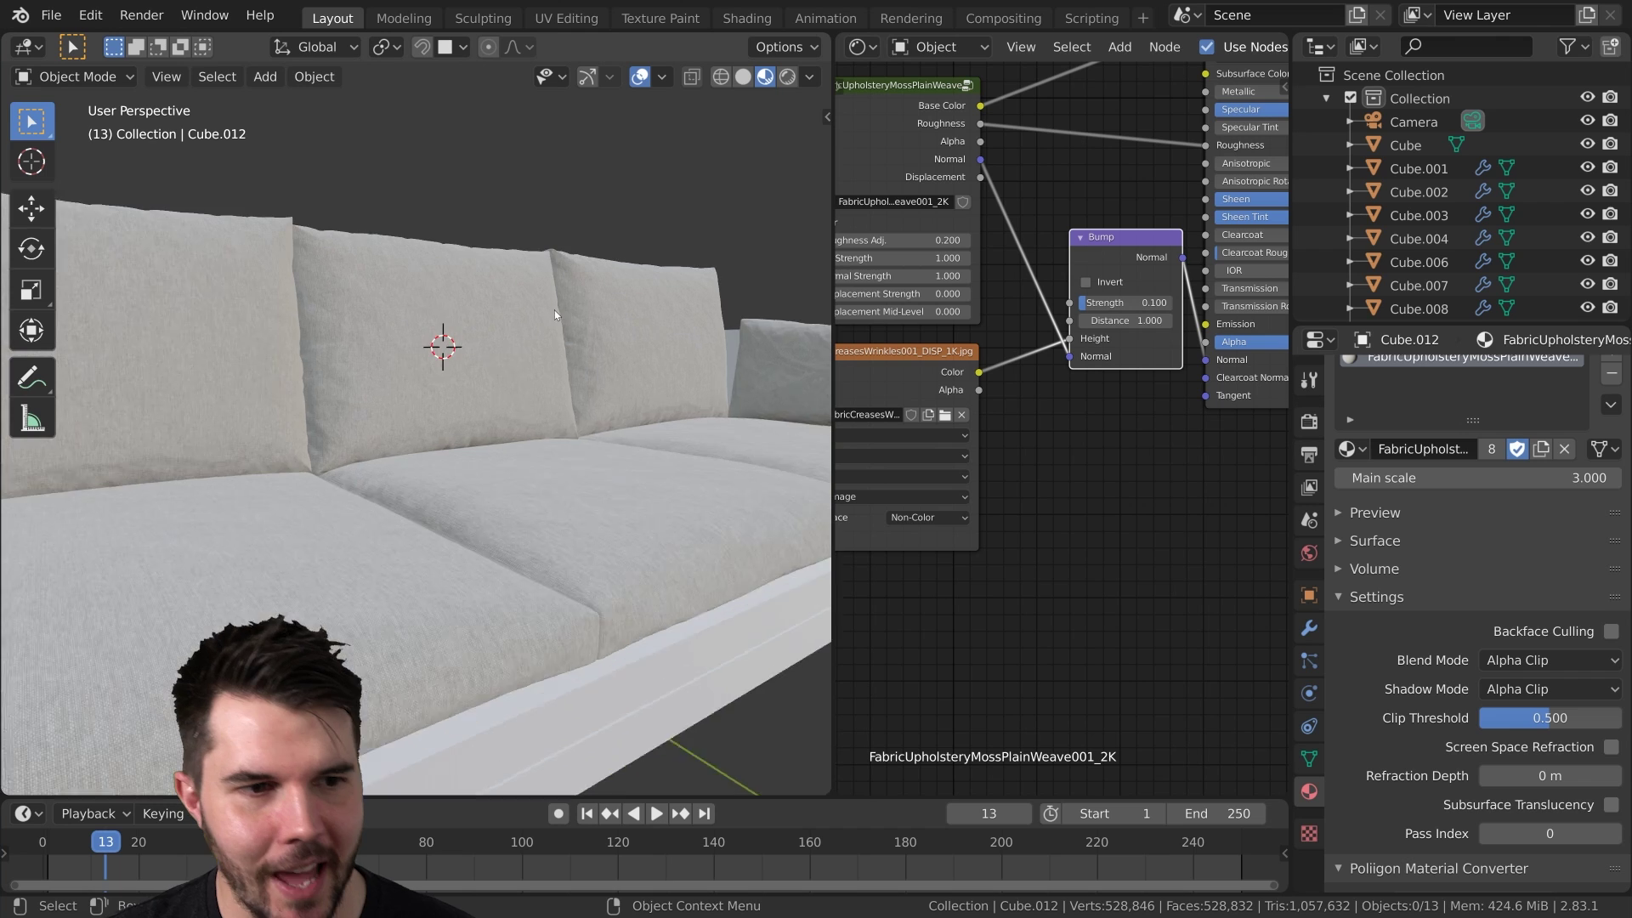
pyautogui.scroll(-5, 352, 394)
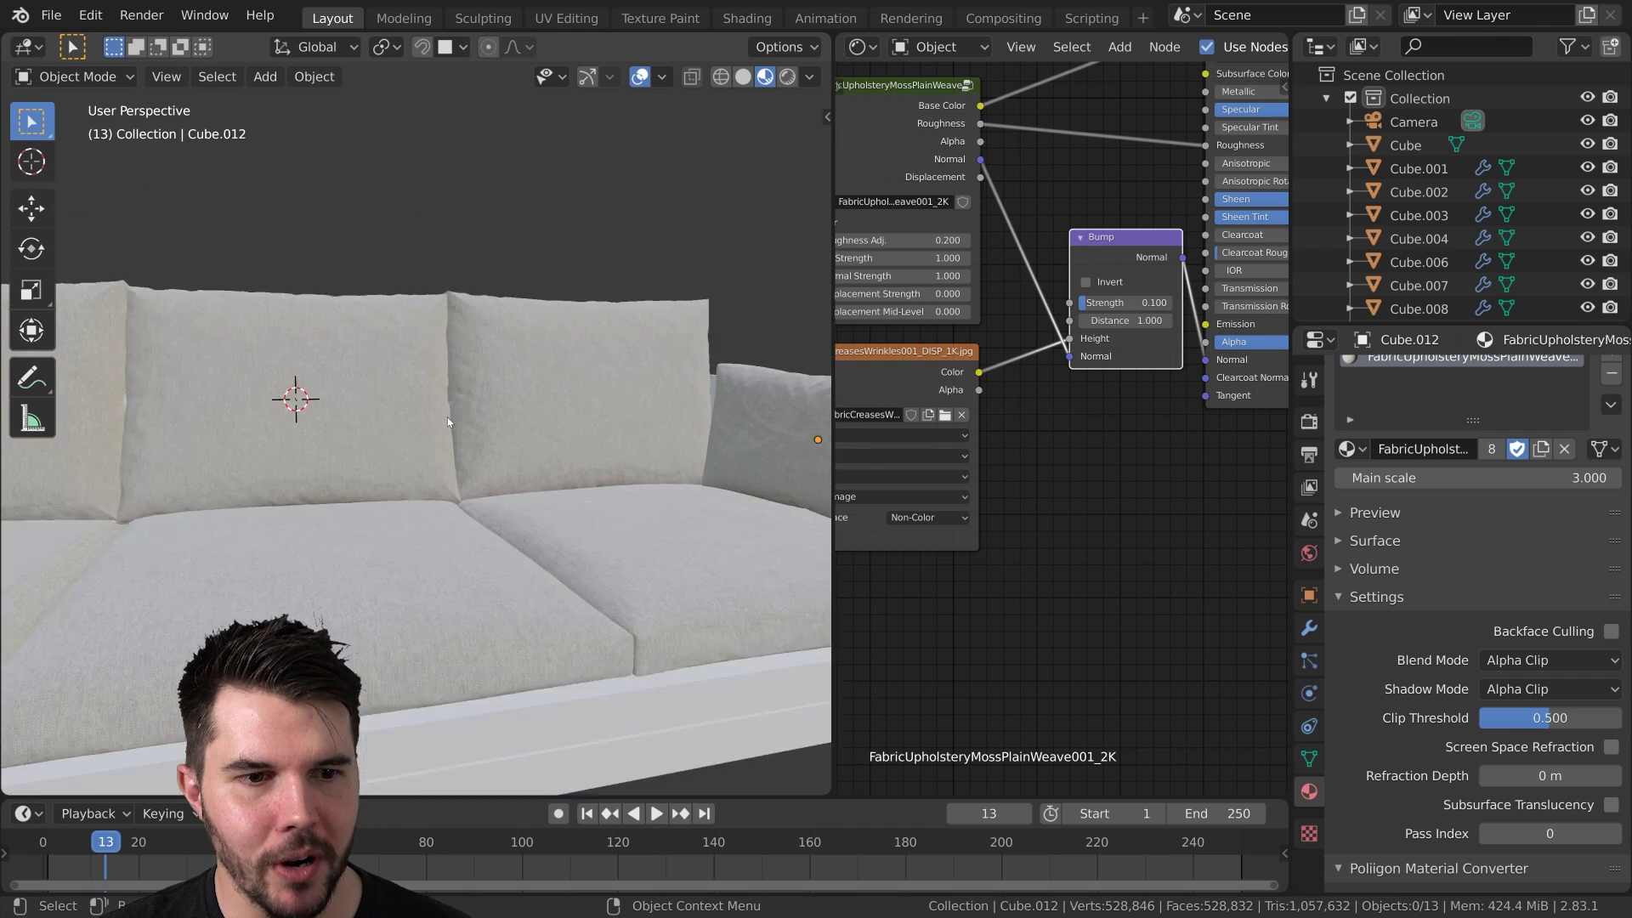
# - Raise the Bump strength to 1.000 to exaggerate the wrinkles and judge their scale across the sofa's cushions
pyautogui.moveTo(352, 394); pyautogui.dragTo(588, 399, button='middle')
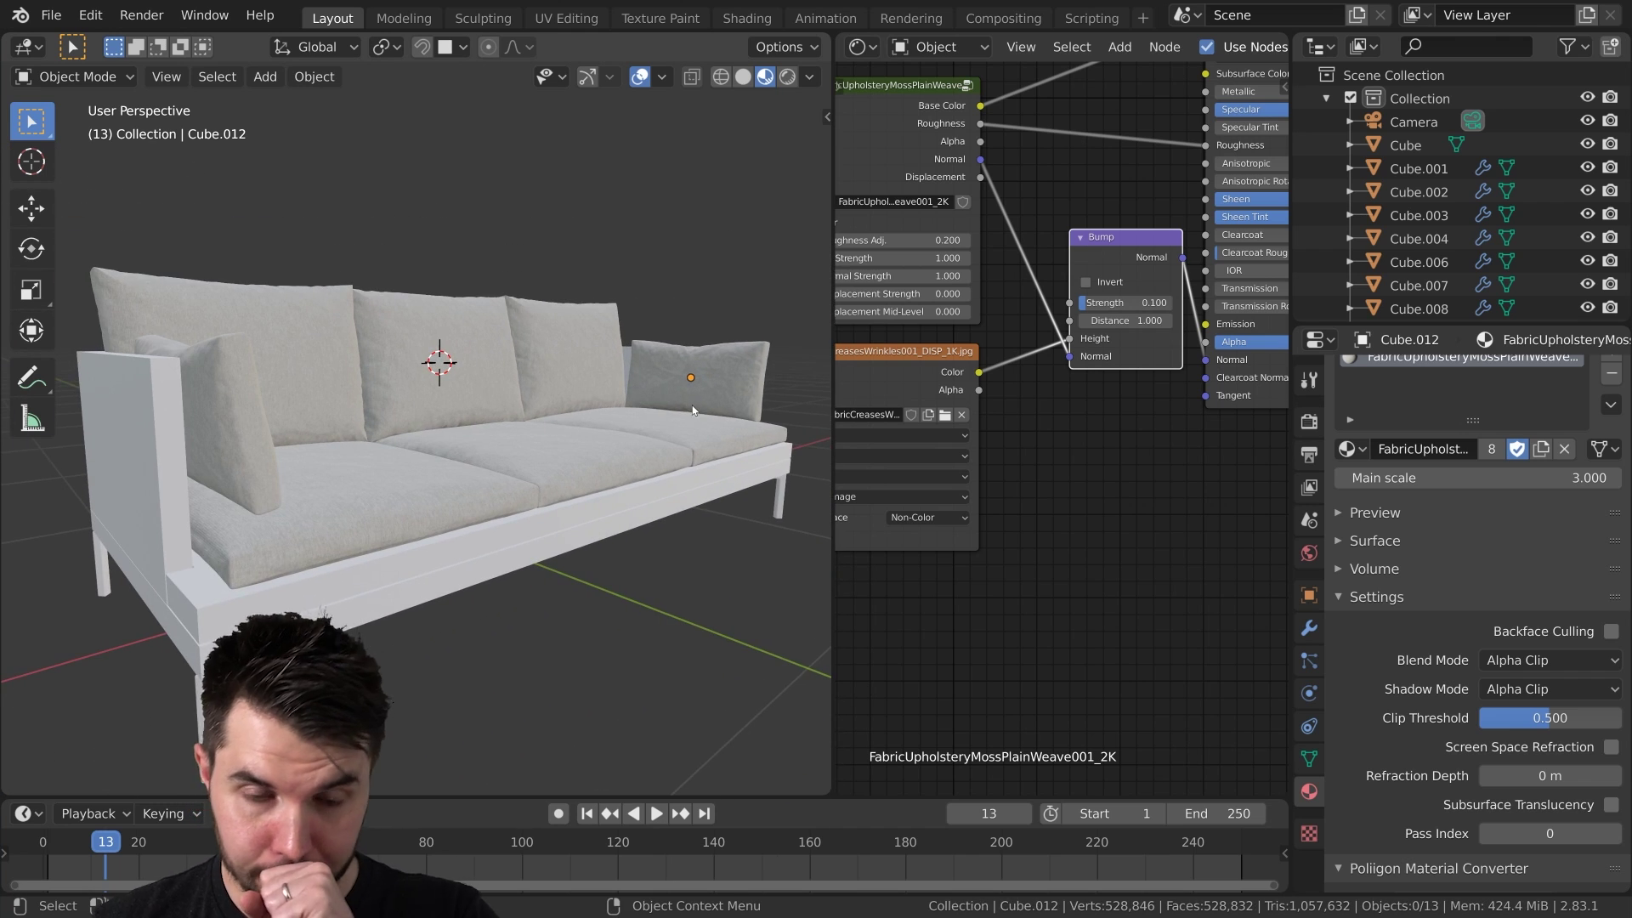
pyautogui.moveTo(968, 439); pyautogui.dragTo(1093, 435, button='middle')
pyautogui.scroll(3, 548, 421)
pyautogui.moveTo(464, 355); pyautogui.dragTo(420, 339, button='middle')
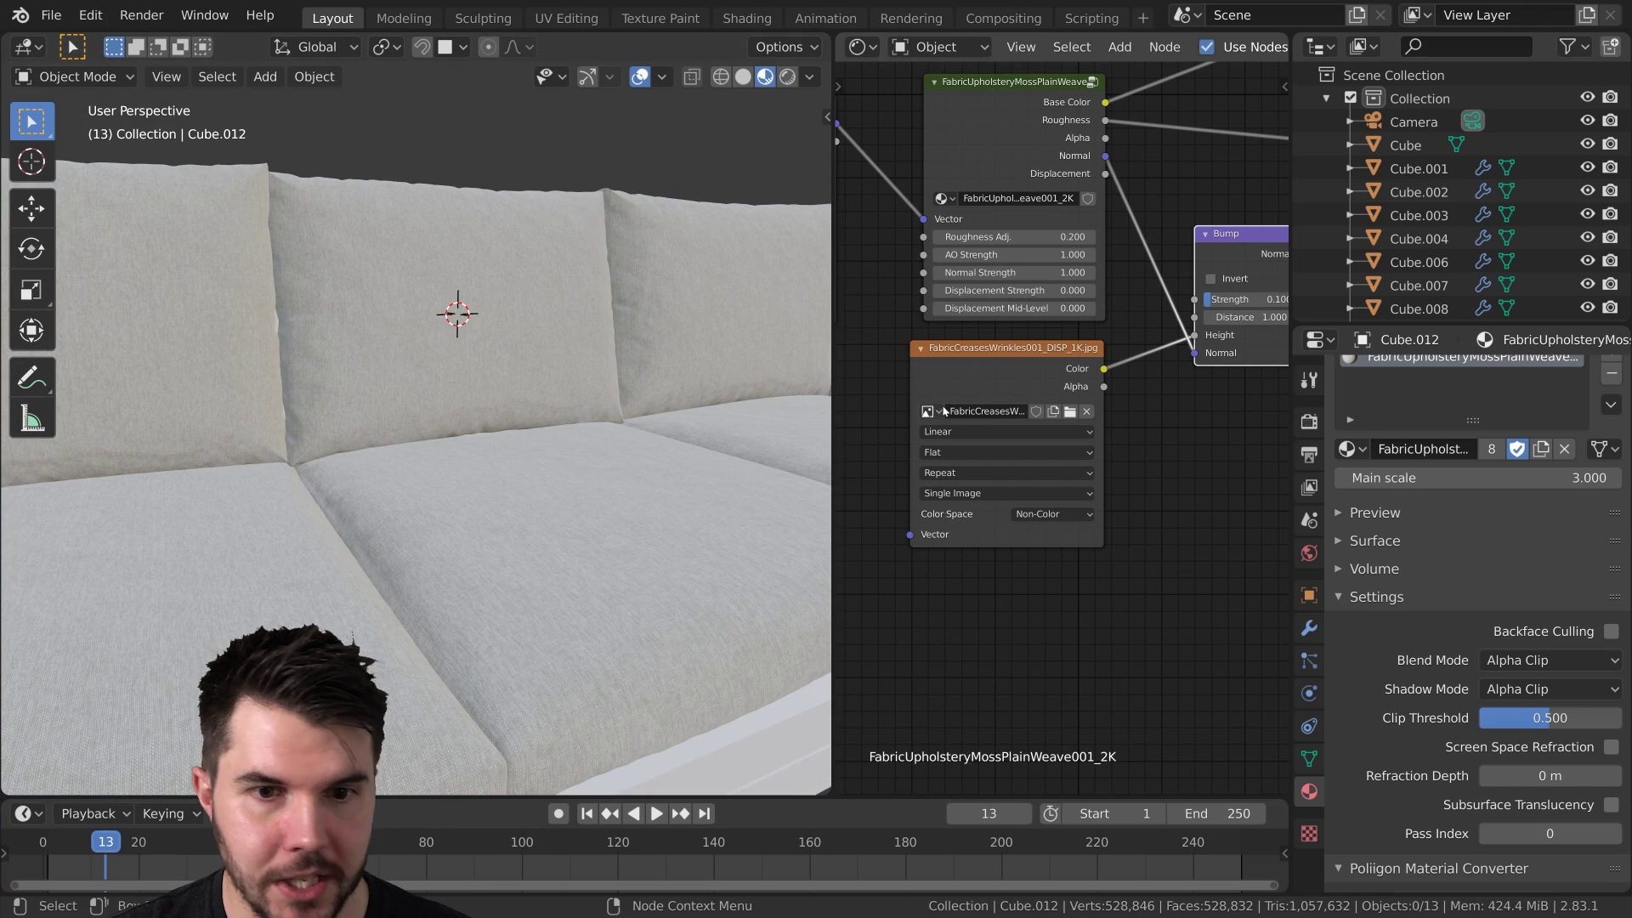
pyautogui.moveTo(960, 406); pyautogui.dragTo(975, 401, button='middle')
pyautogui.scroll(-1, 975, 401)
pyautogui.moveTo(1261, 299); pyautogui.dragTo(1132, 334, button='middle')
pyautogui.moveTo(1133, 338); pyautogui.dragTo(1166, 339)
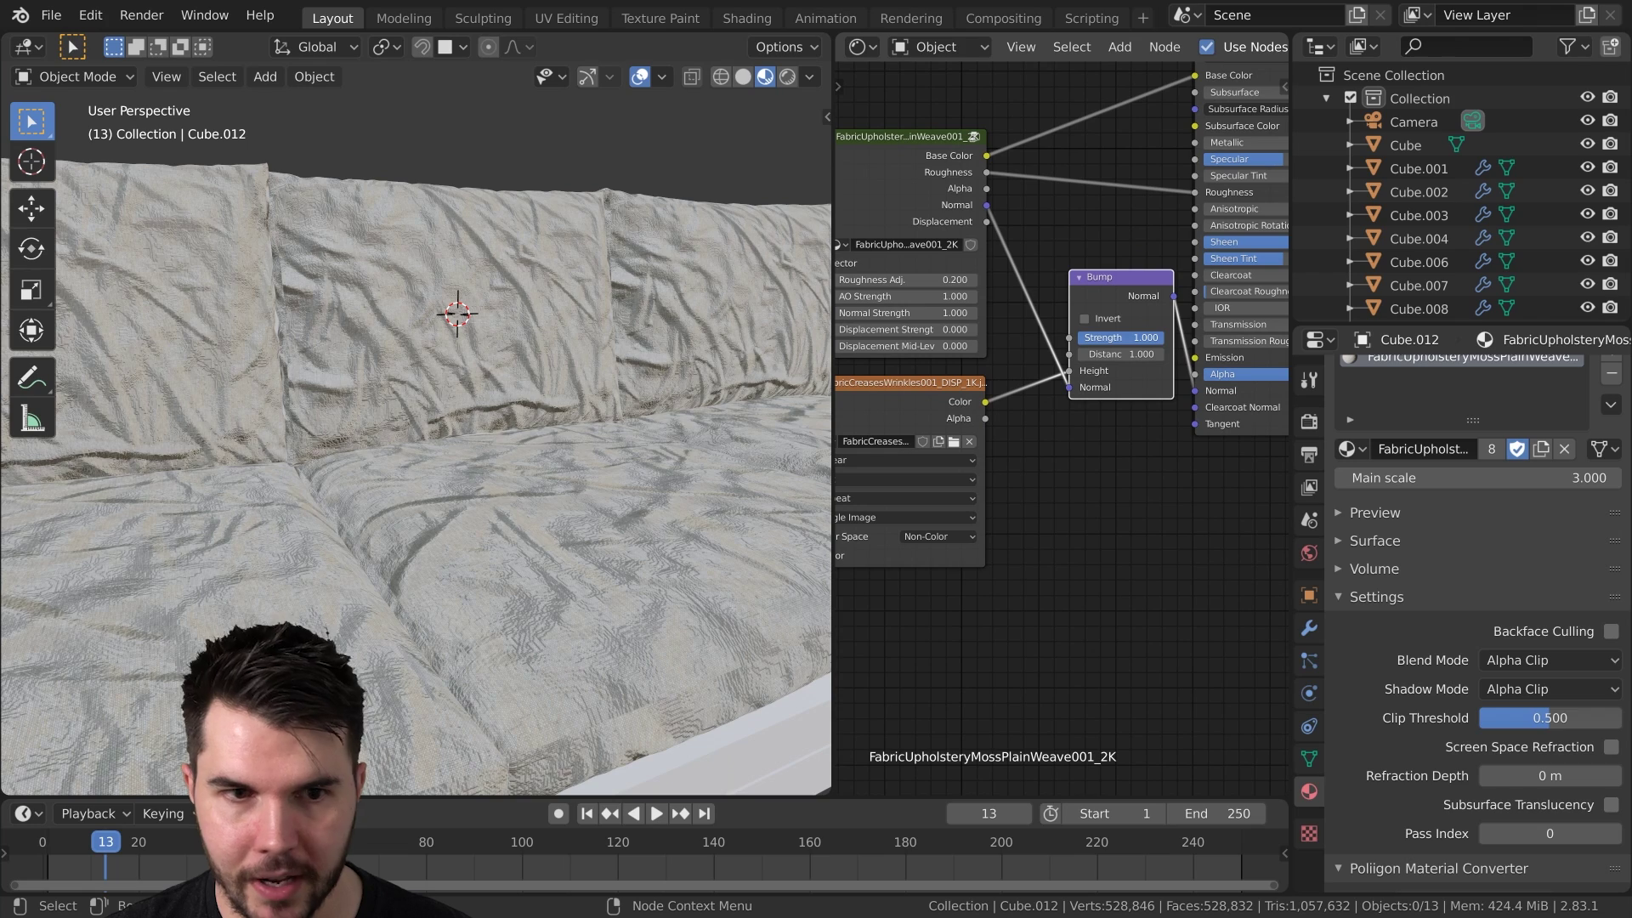
pyautogui.scroll(-2, 627, 391)
pyautogui.moveTo(627, 391); pyautogui.dragTo(620, 391, button='middle')
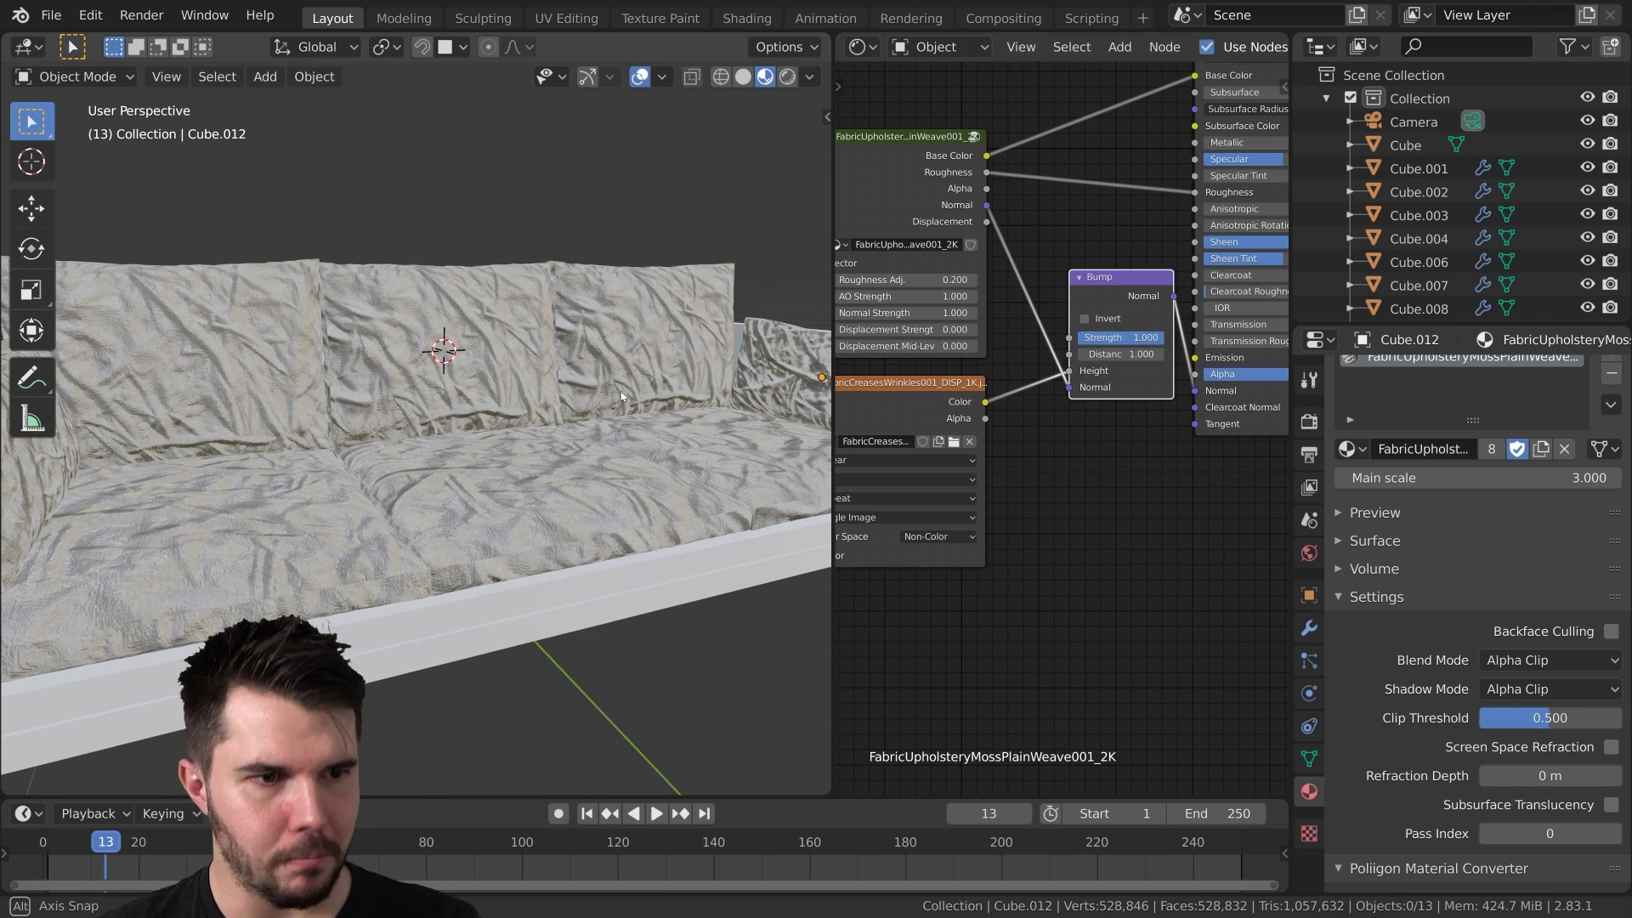
pyautogui.scroll(-3, 1010, 443)
# - Link the UberMapping UV output to the wrinkle image's Vector input and check the crease scale on the cushions
pyautogui.moveTo(1008, 442); pyautogui.dragTo(1225, 383, button='middle')
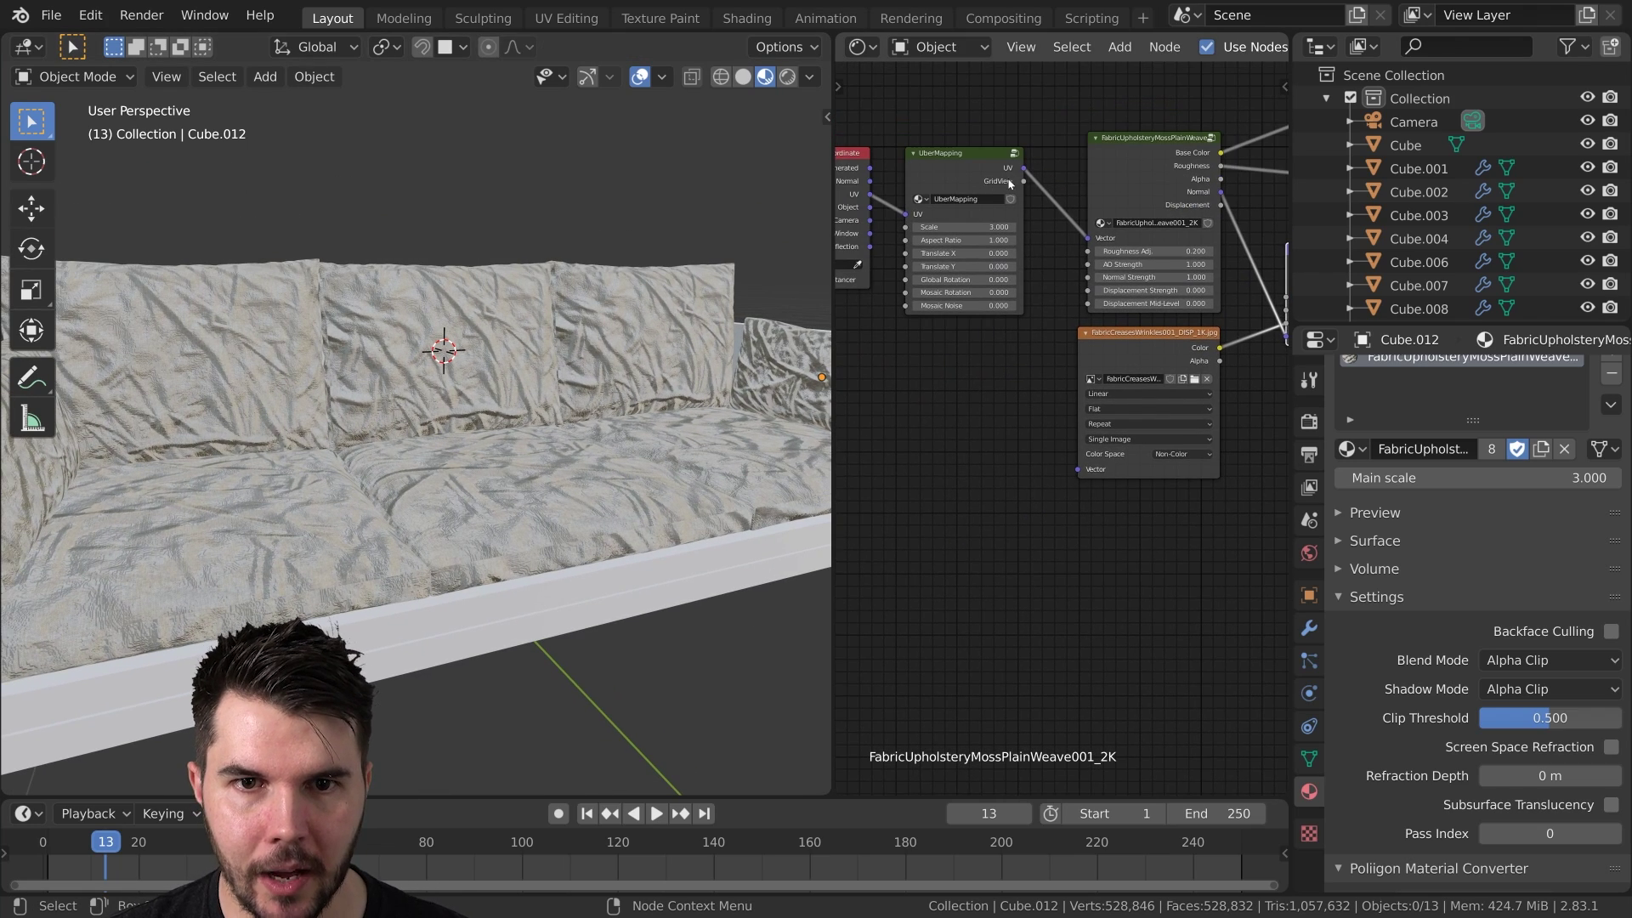
pyautogui.moveTo(1038, 187); pyautogui.dragTo(1078, 469)
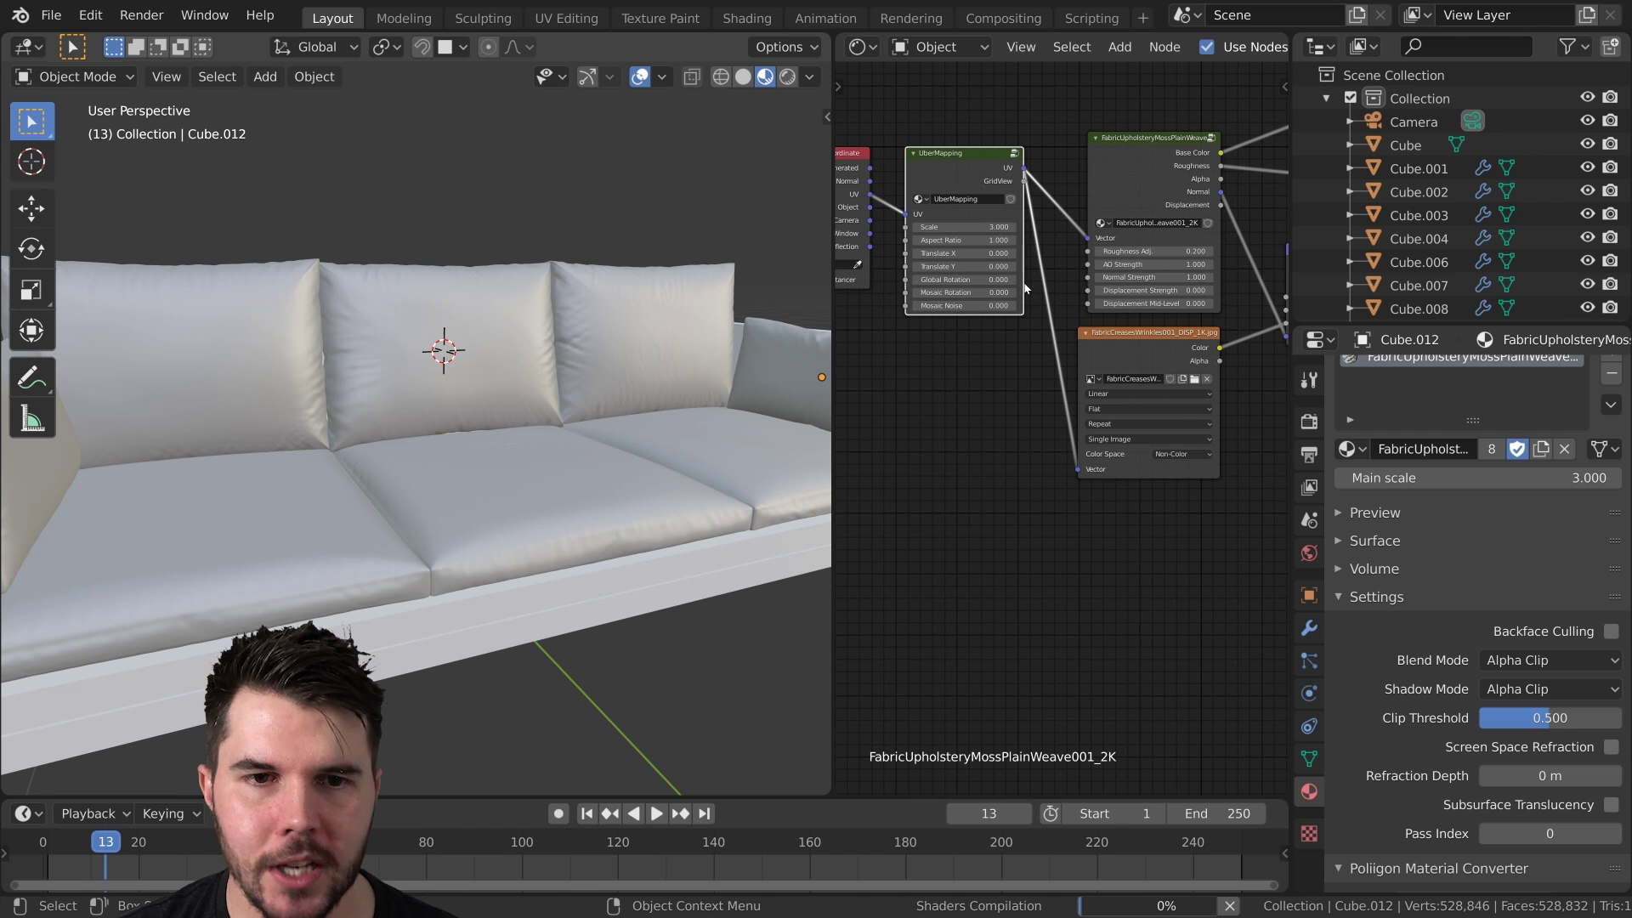
pyautogui.scroll(1, 949, 340)
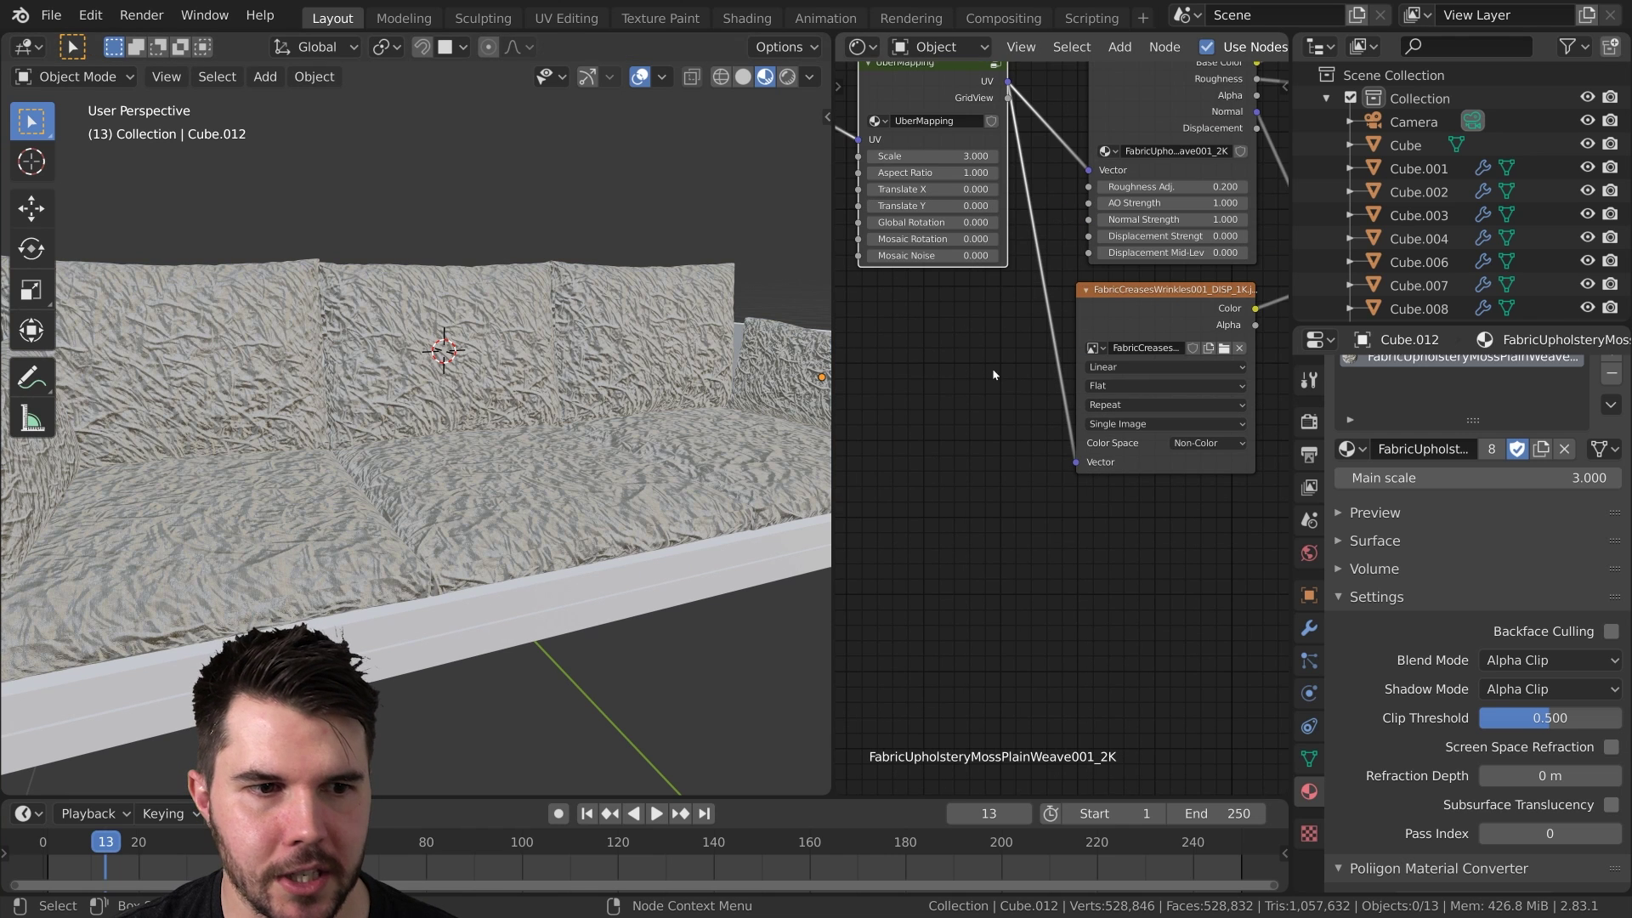
pyautogui.scroll(1, 977, 374)
pyautogui.moveTo(1056, 325); pyautogui.dragTo(1049, 384, button='middle')
pyautogui.scroll(1, 1047, 377)
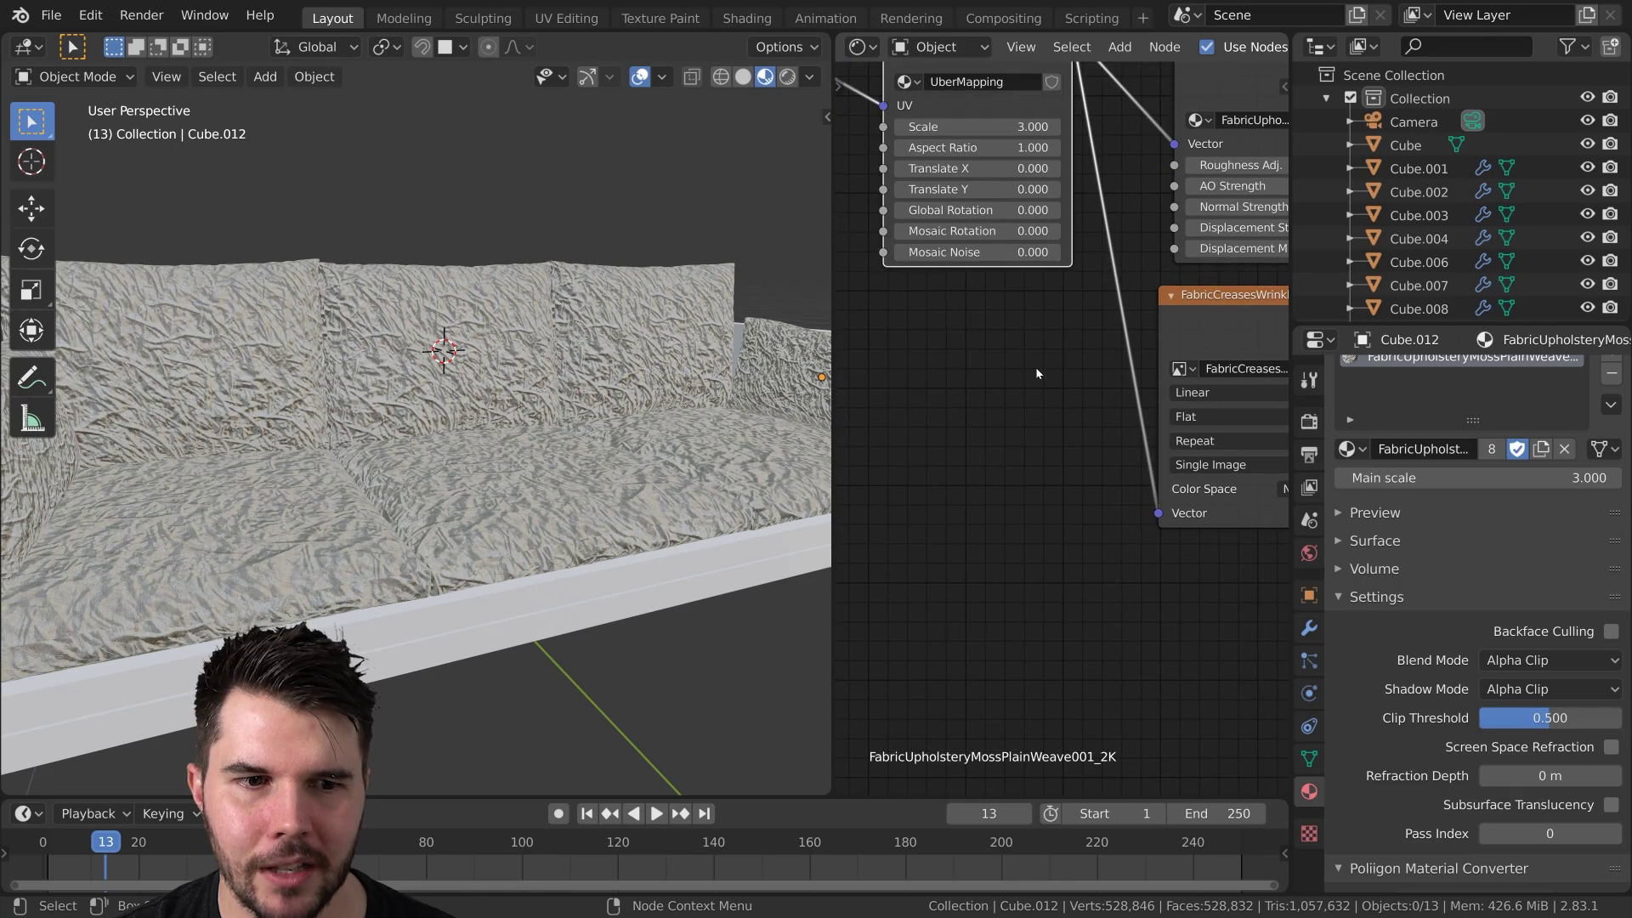
pyautogui.scroll(6, 513, 390)
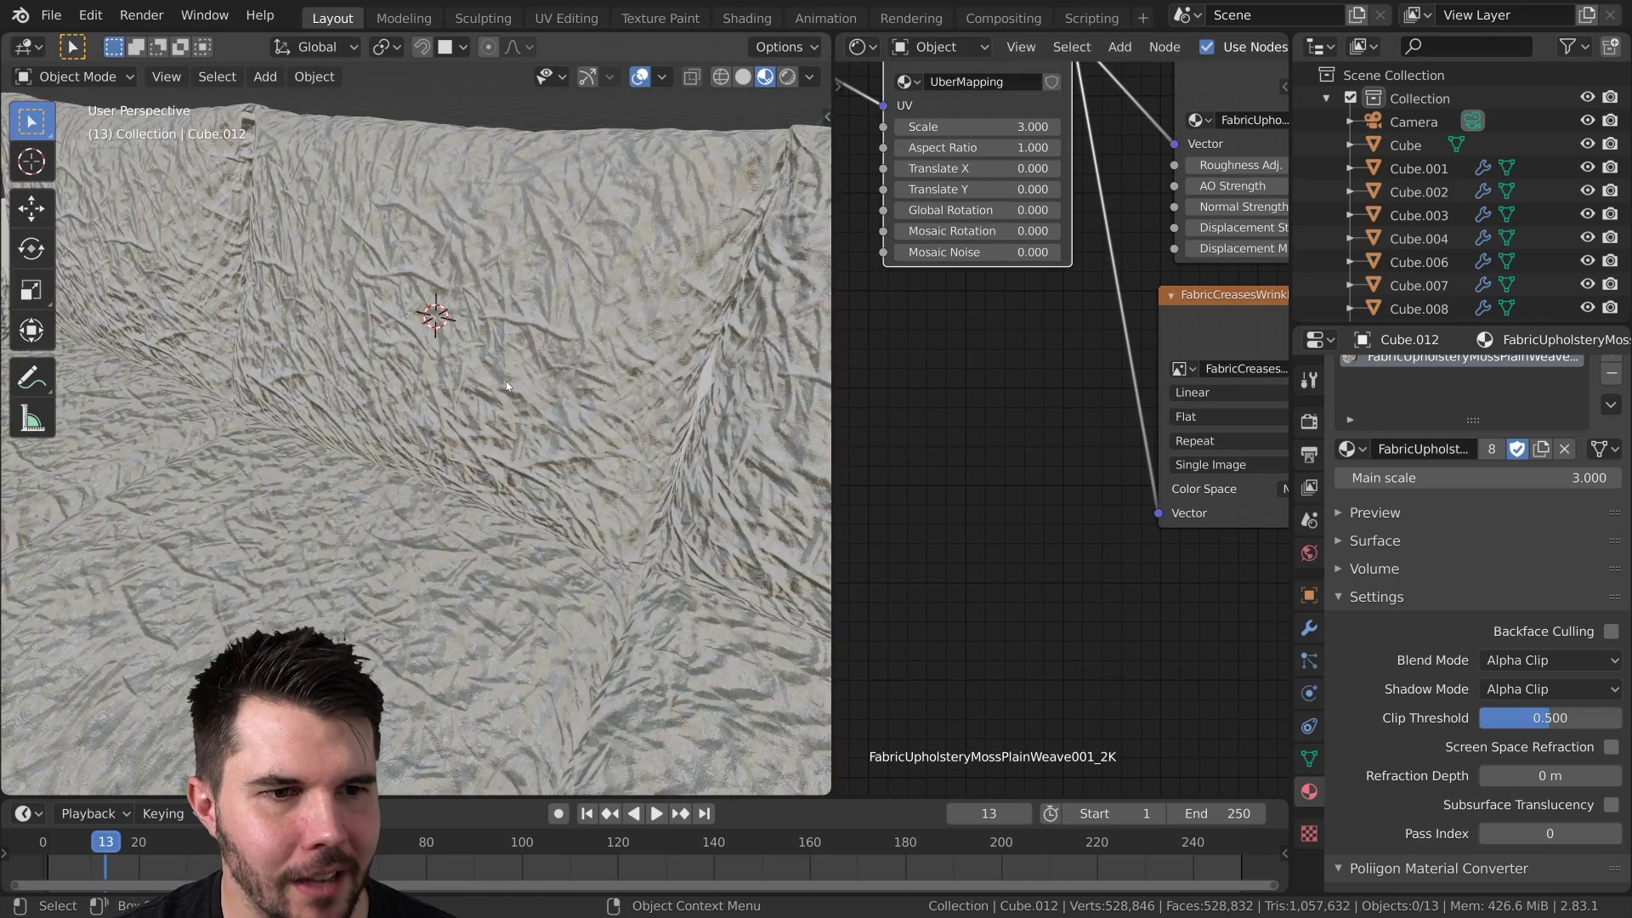
pyautogui.moveTo(507, 381); pyautogui.dragTo(681, 353, button='middle')
pyautogui.scroll(-5, 681, 353)
# - Add a Mapping node below UberMapping, feed it the Texture Coordinate's UV, and set its scale to 2.000 on all axes
pyautogui.scroll(-2, 1113, 395)
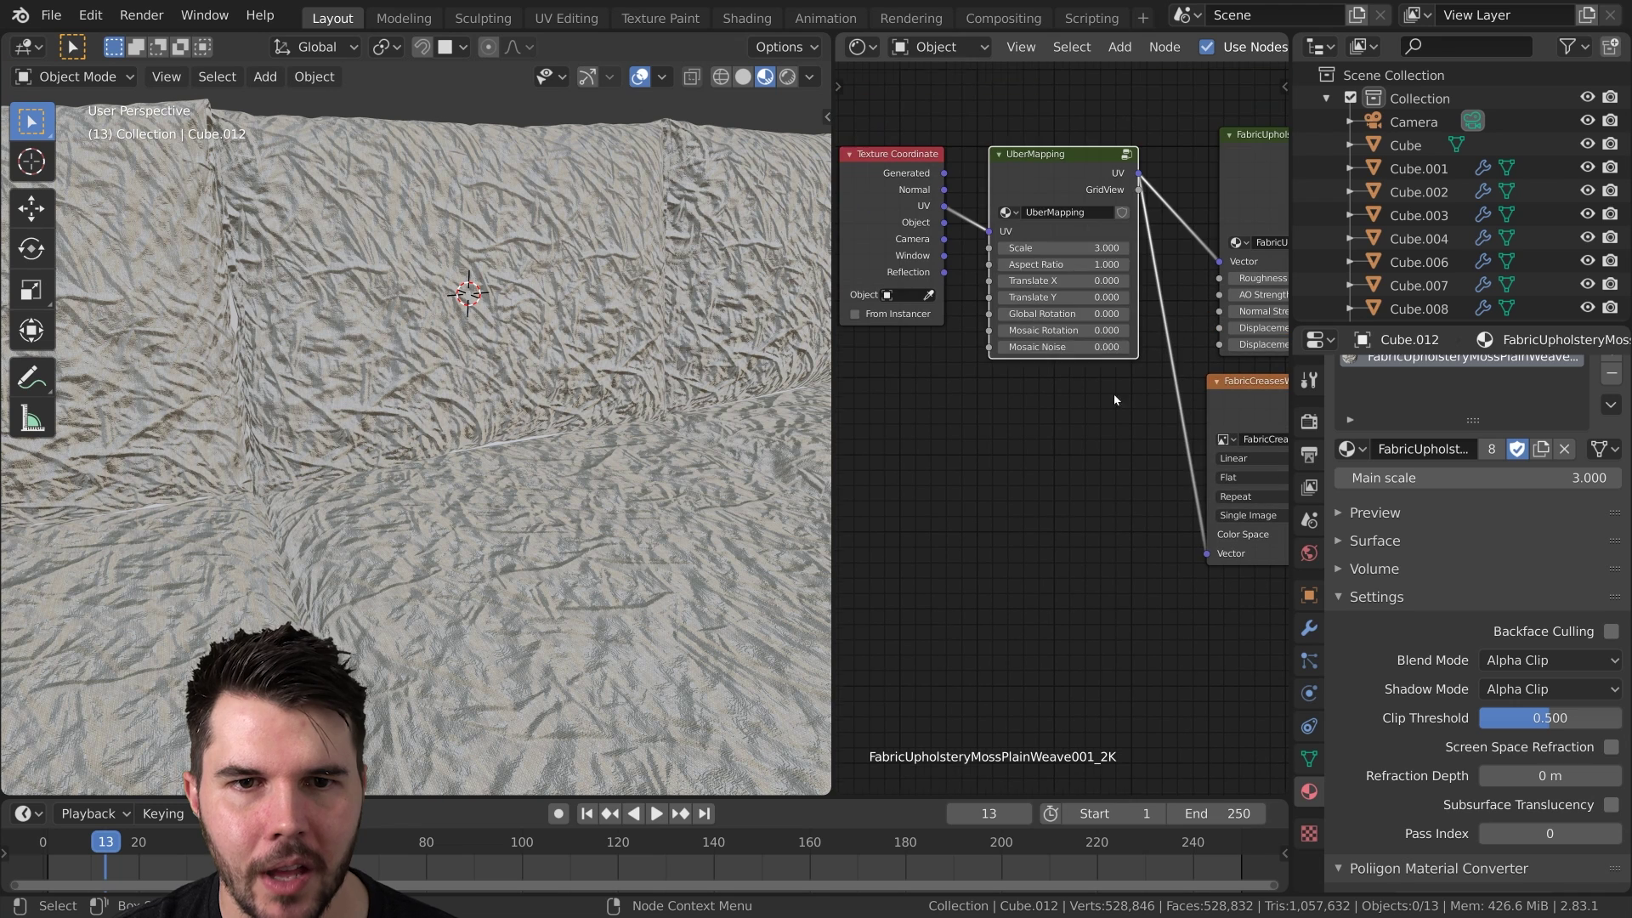
pyautogui.hotkey('shift', 'a')
pyautogui.moveTo(1105, 433)
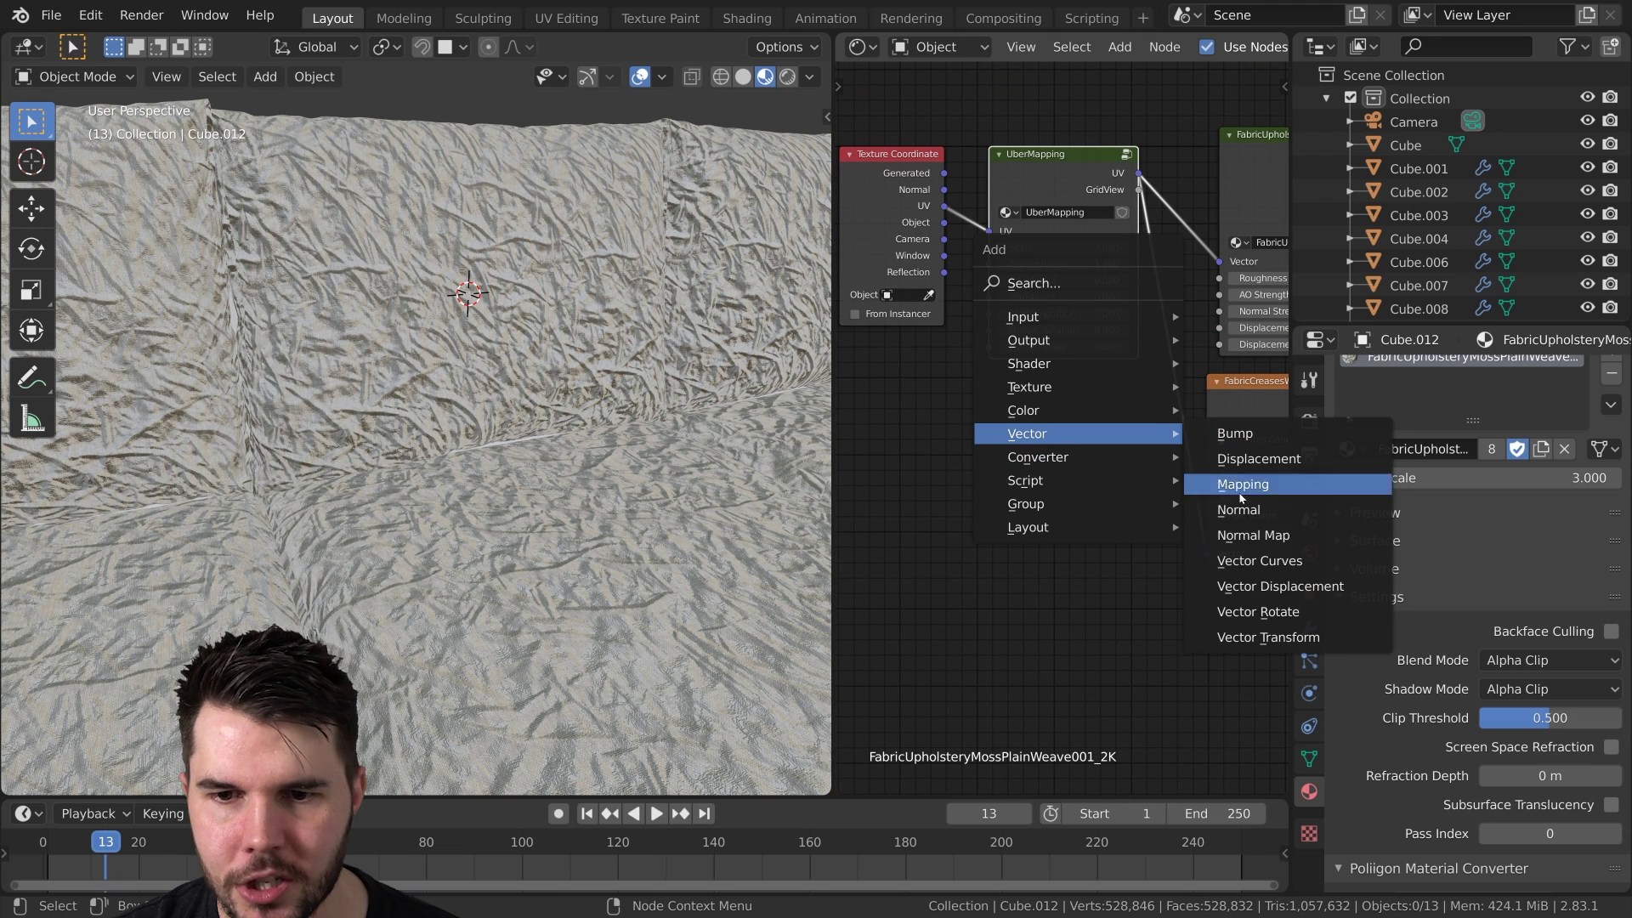
pyautogui.click(1243, 484)
pyautogui.click(1059, 387)
pyautogui.moveTo(944, 206); pyautogui.dragTo(1000, 451)
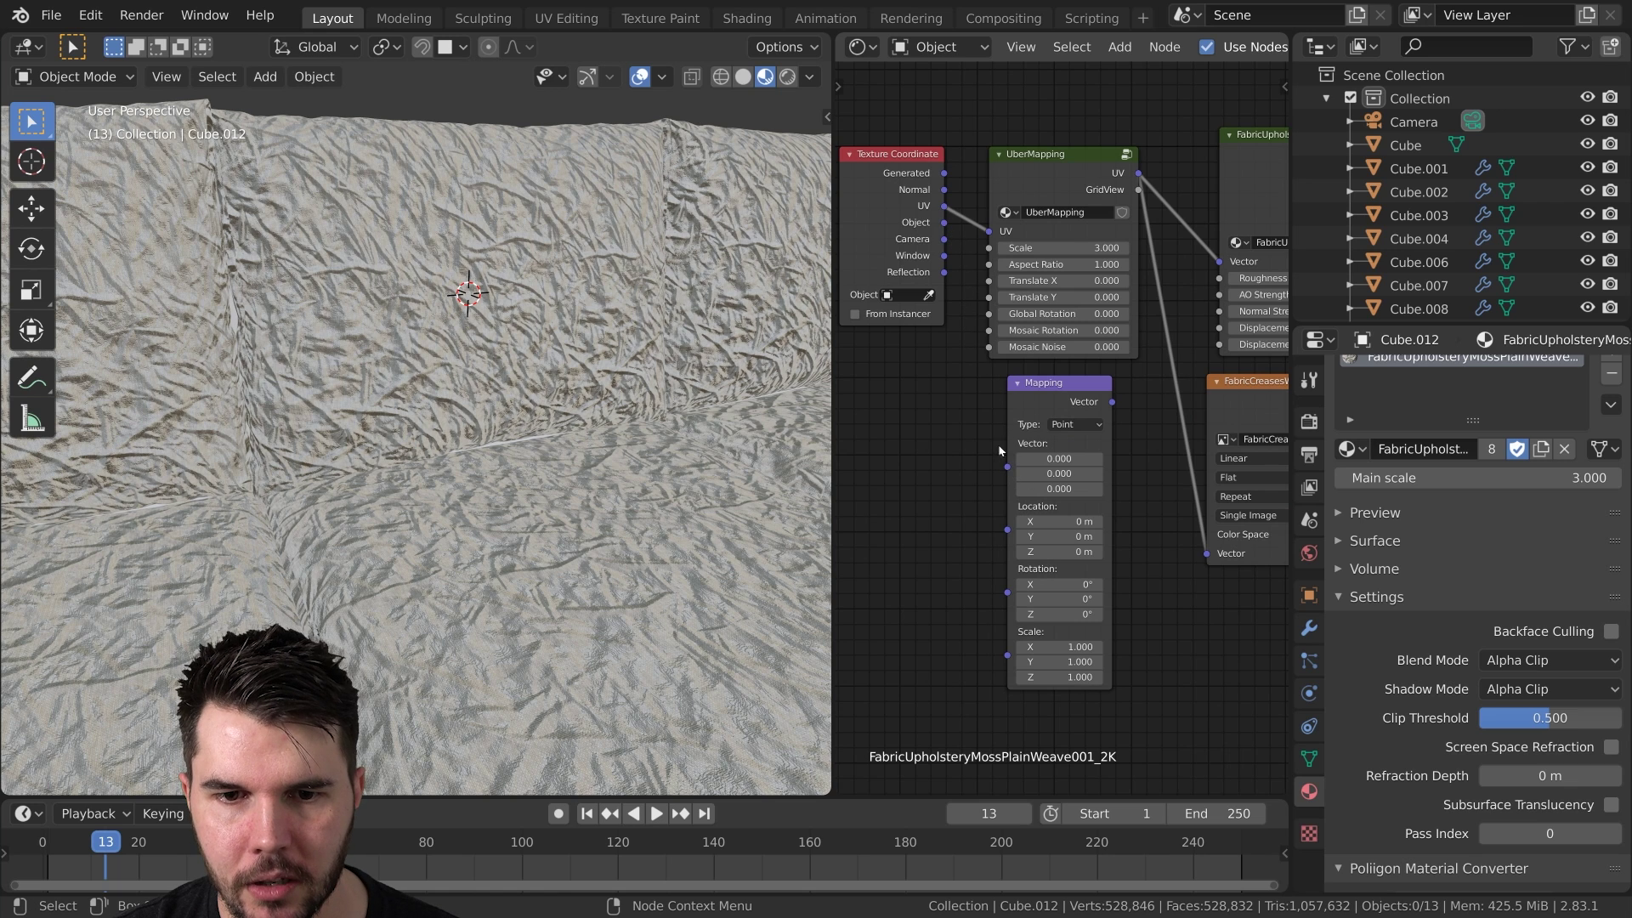
pyautogui.moveTo(944, 206); pyautogui.dragTo(1008, 467)
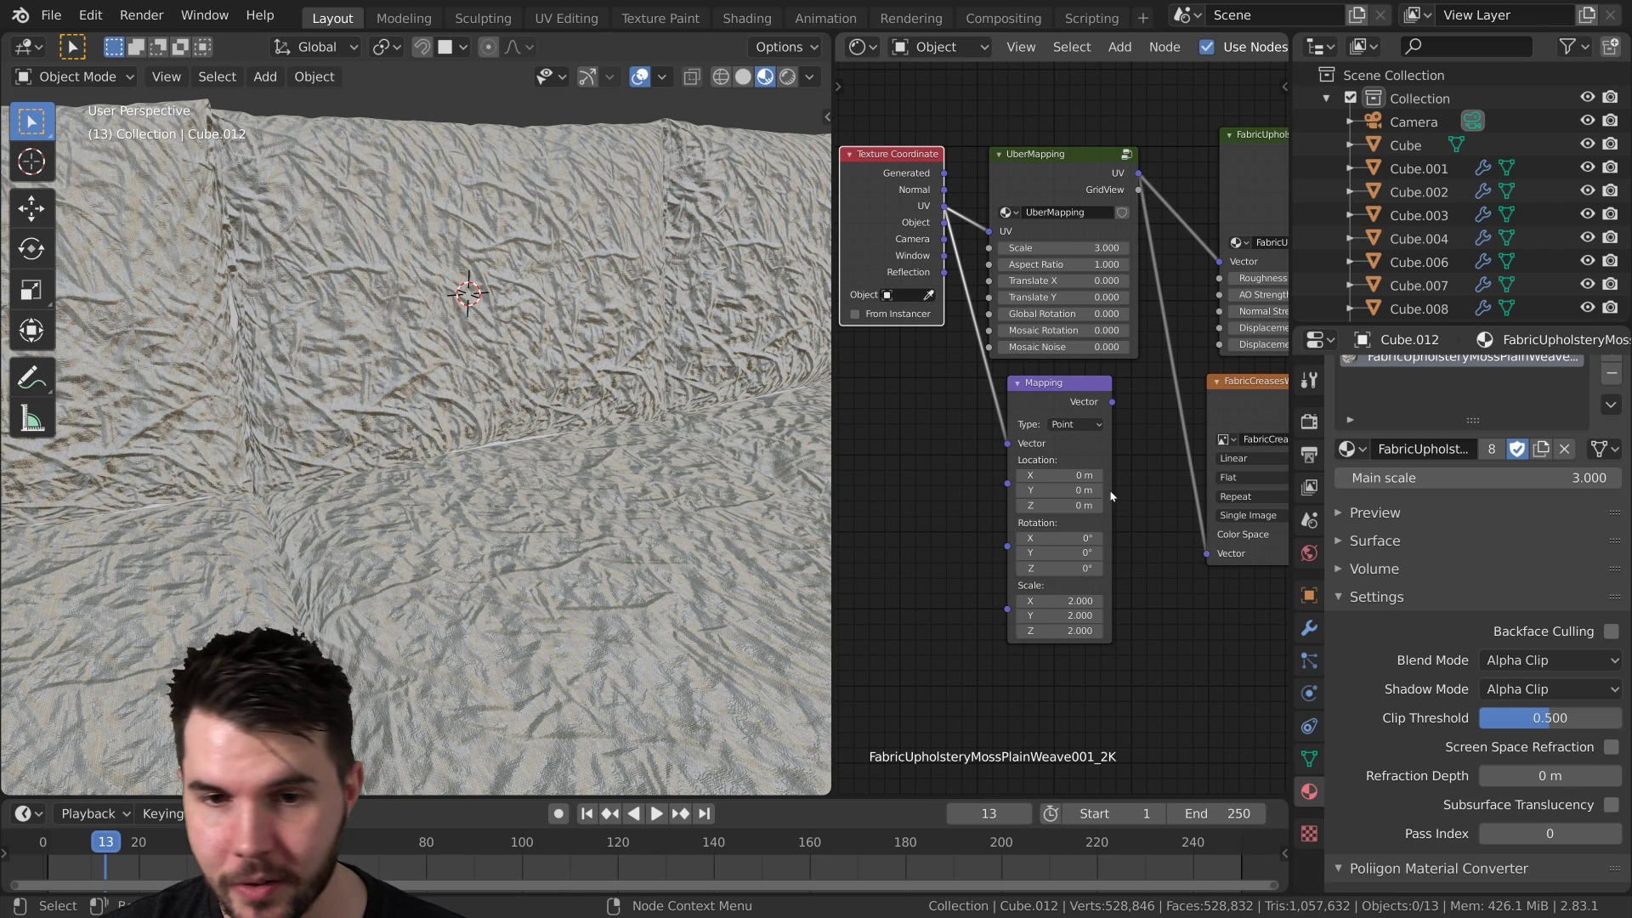
# - Link the Mapping node's Vector output to the wrinkle image's Vector input in place of the UberMapping connection
pyautogui.moveTo(1112, 401); pyautogui.dragTo(1208, 554)
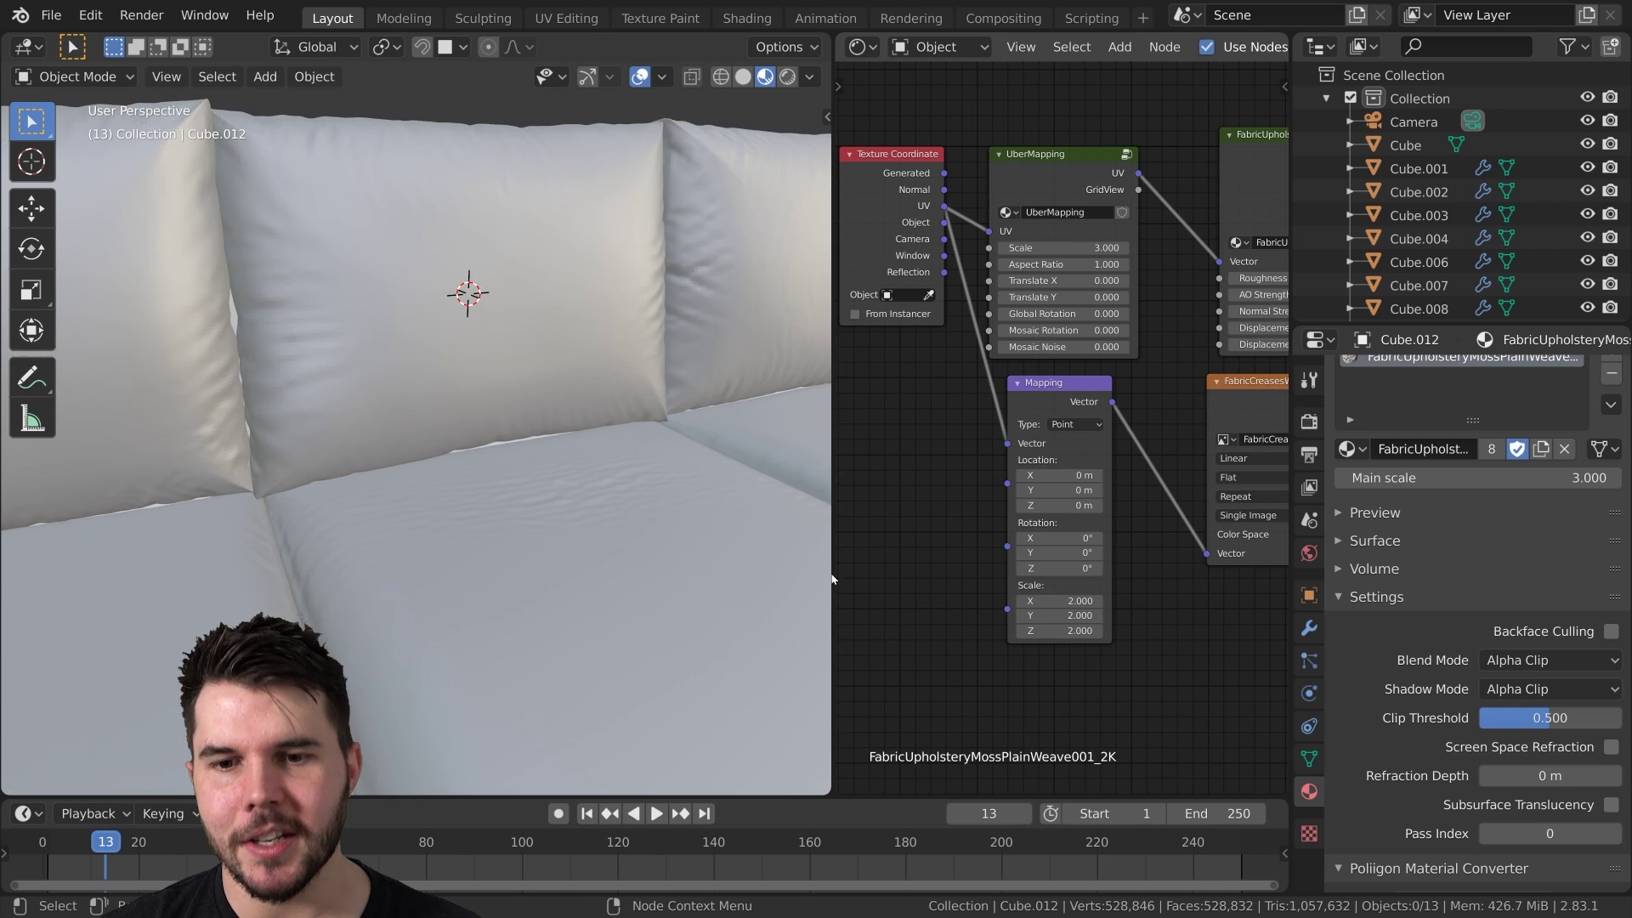
pyautogui.scroll(-3, 714, 544)
pyautogui.moveTo(714, 544); pyautogui.dragTo(790, 539, button='middle')
# - Reduce the Bump strength to 0.070, comparing stronger and weaker creases up close on the back cushions
pyautogui.moveTo(1161, 513); pyautogui.dragTo(837, 493, button='middle')
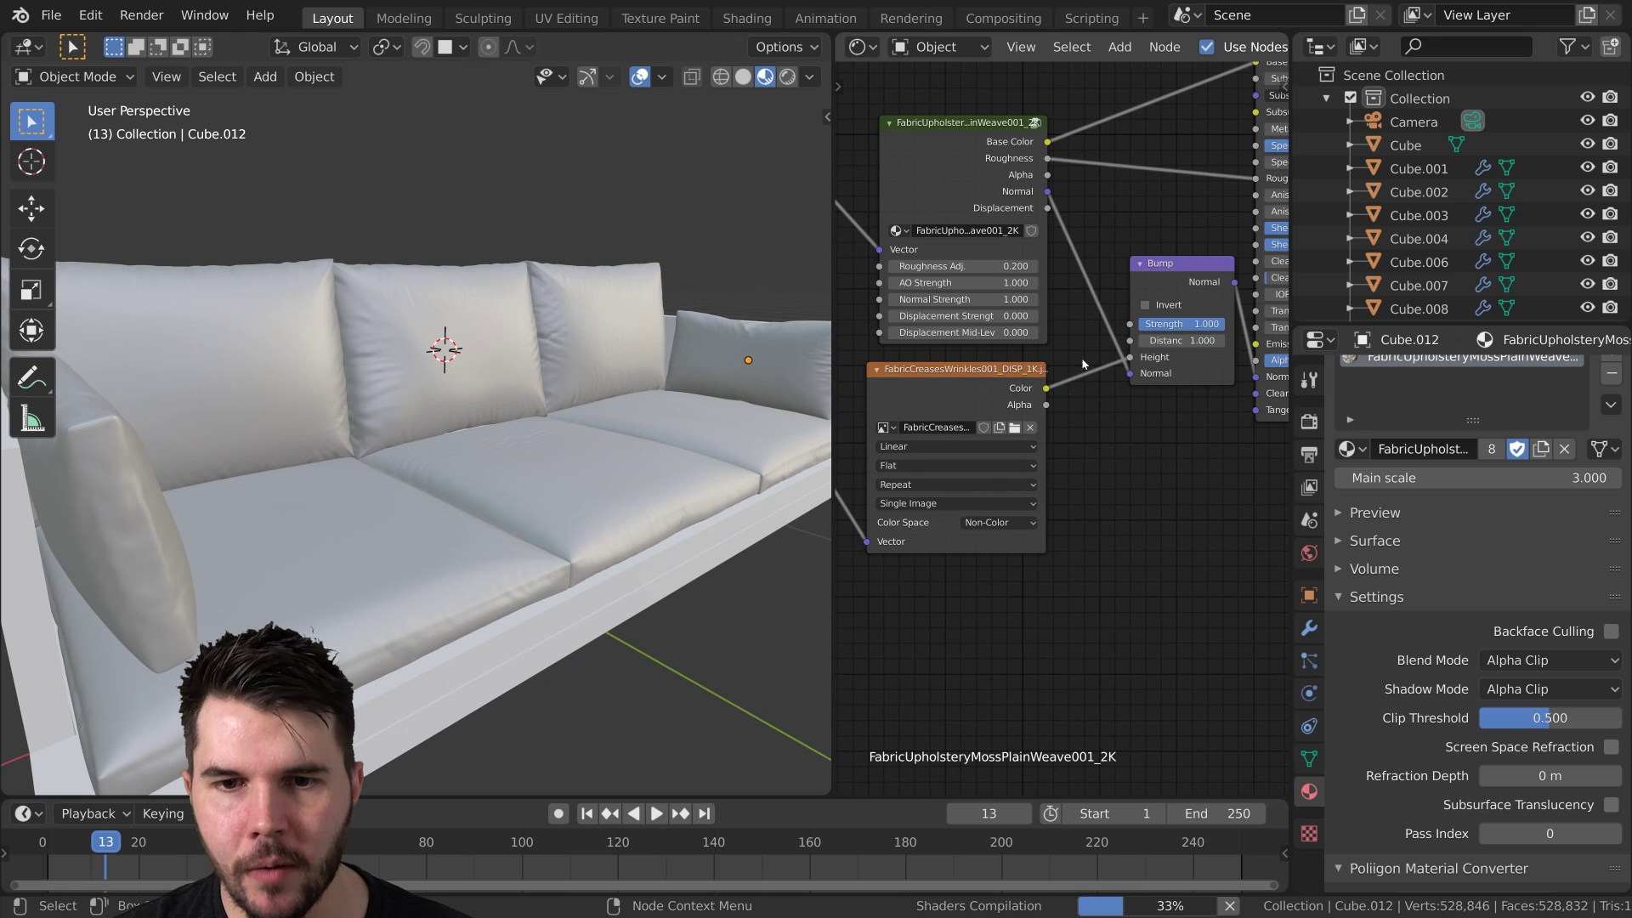
pyautogui.moveTo(1085, 364); pyautogui.dragTo(1012, 492, button='middle')
pyautogui.scroll(9, 1105, 482)
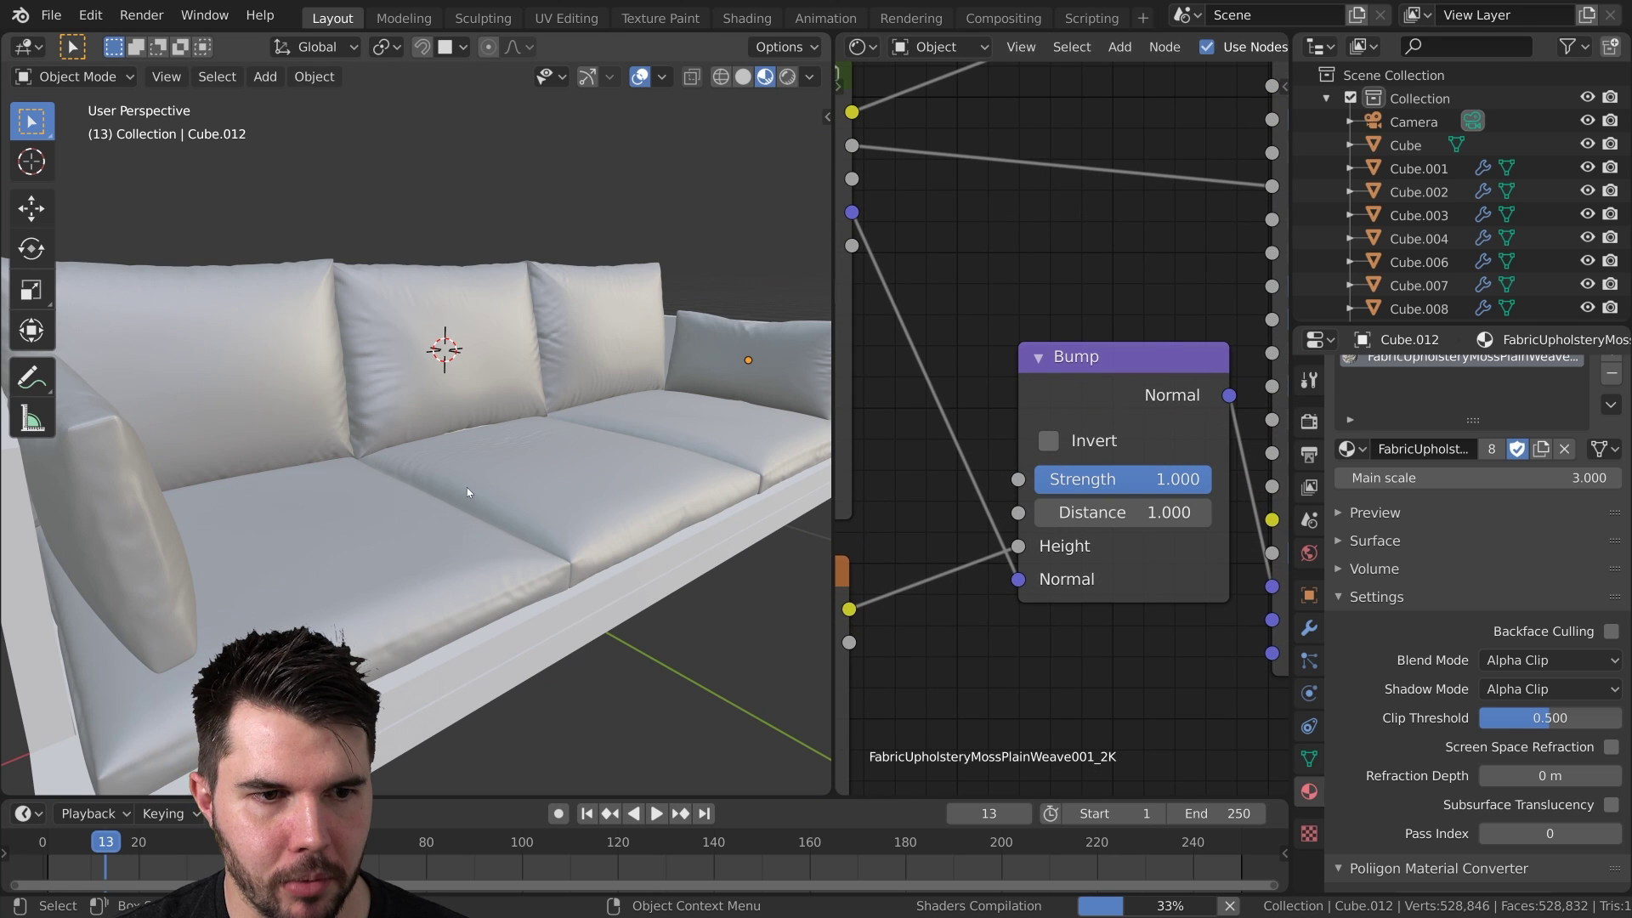
pyautogui.moveTo(466, 487); pyautogui.dragTo(466, 457, button='middle')
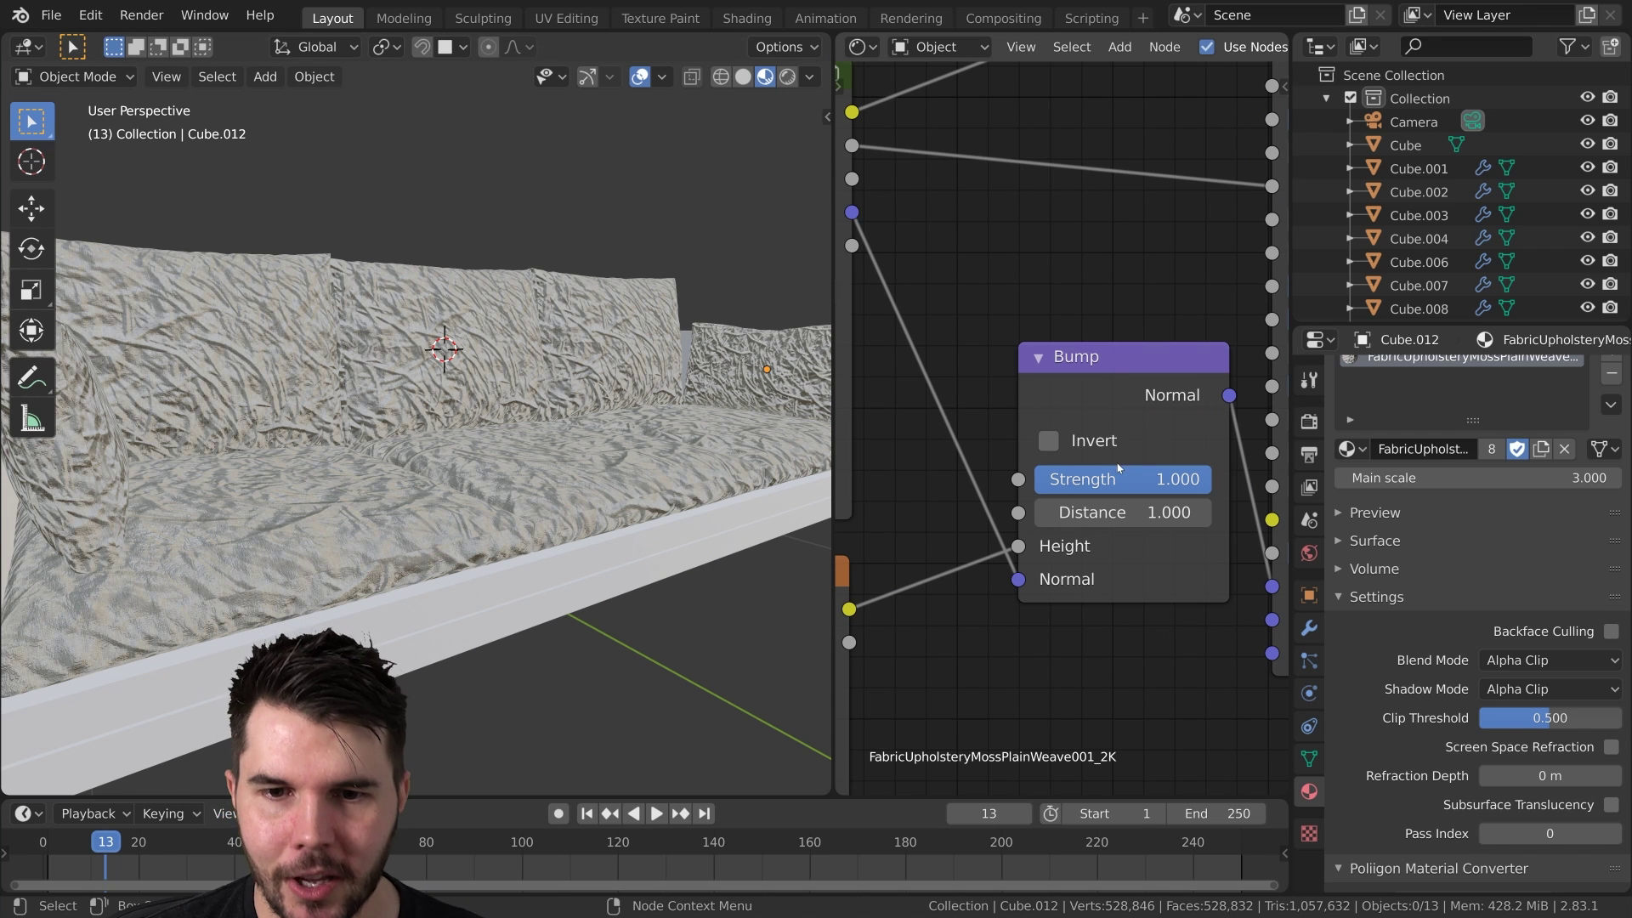
pyautogui.keyDown('ctrl'); pyautogui.moveTo(1119, 467); pyautogui.dragTo(1062, 479); pyautogui.keyUp('ctrl')
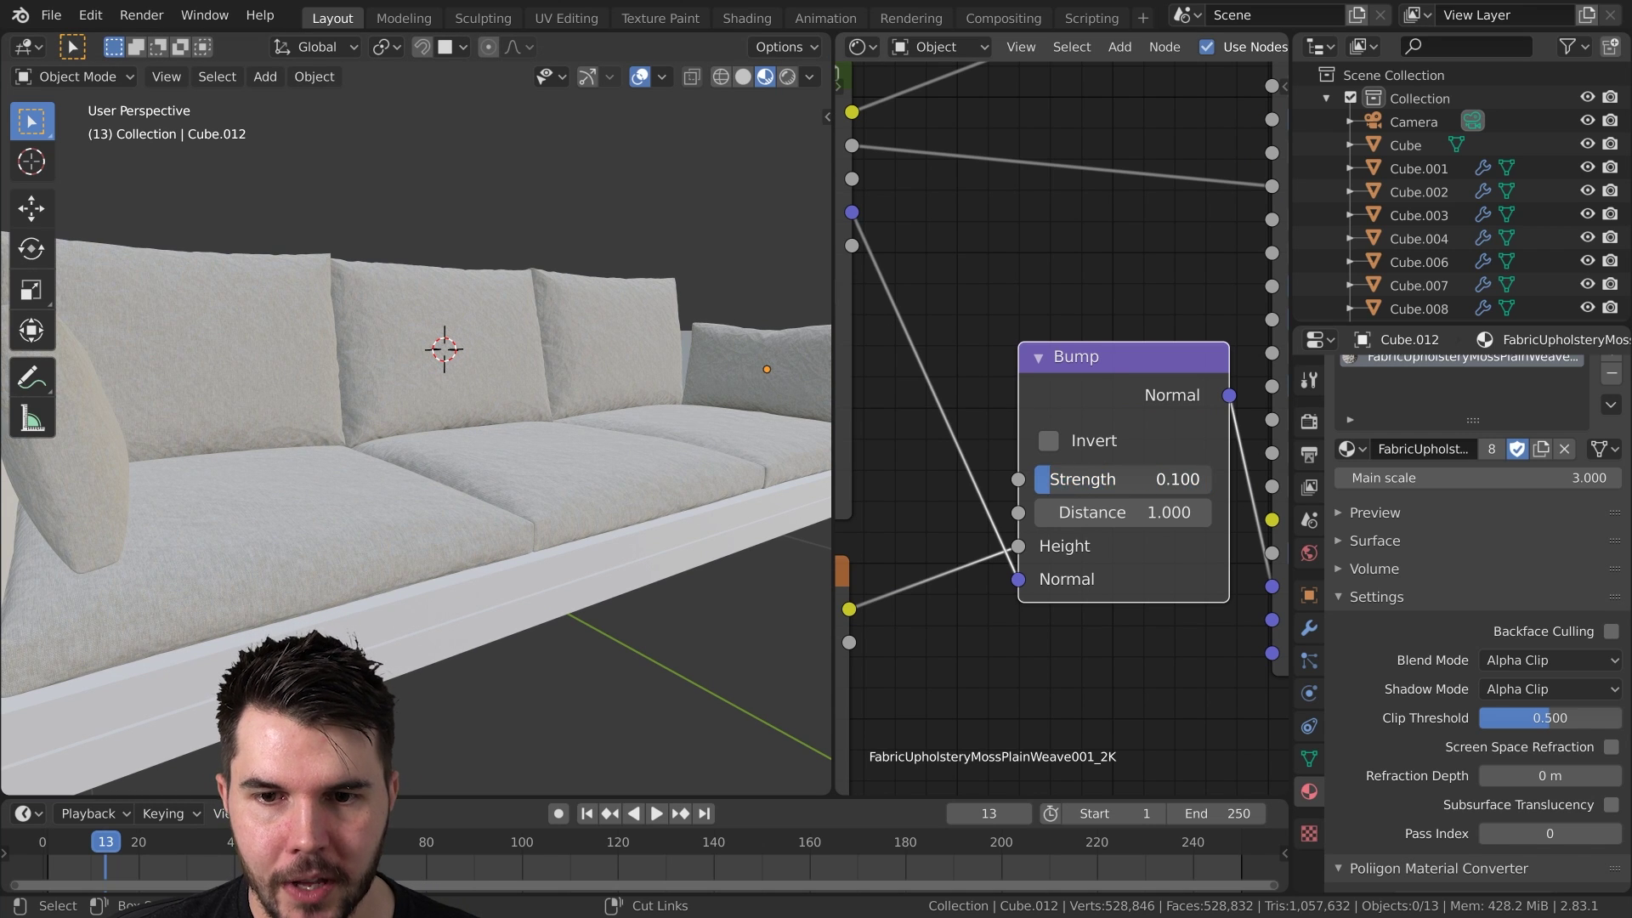
pyautogui.scroll(2, 415, 365)
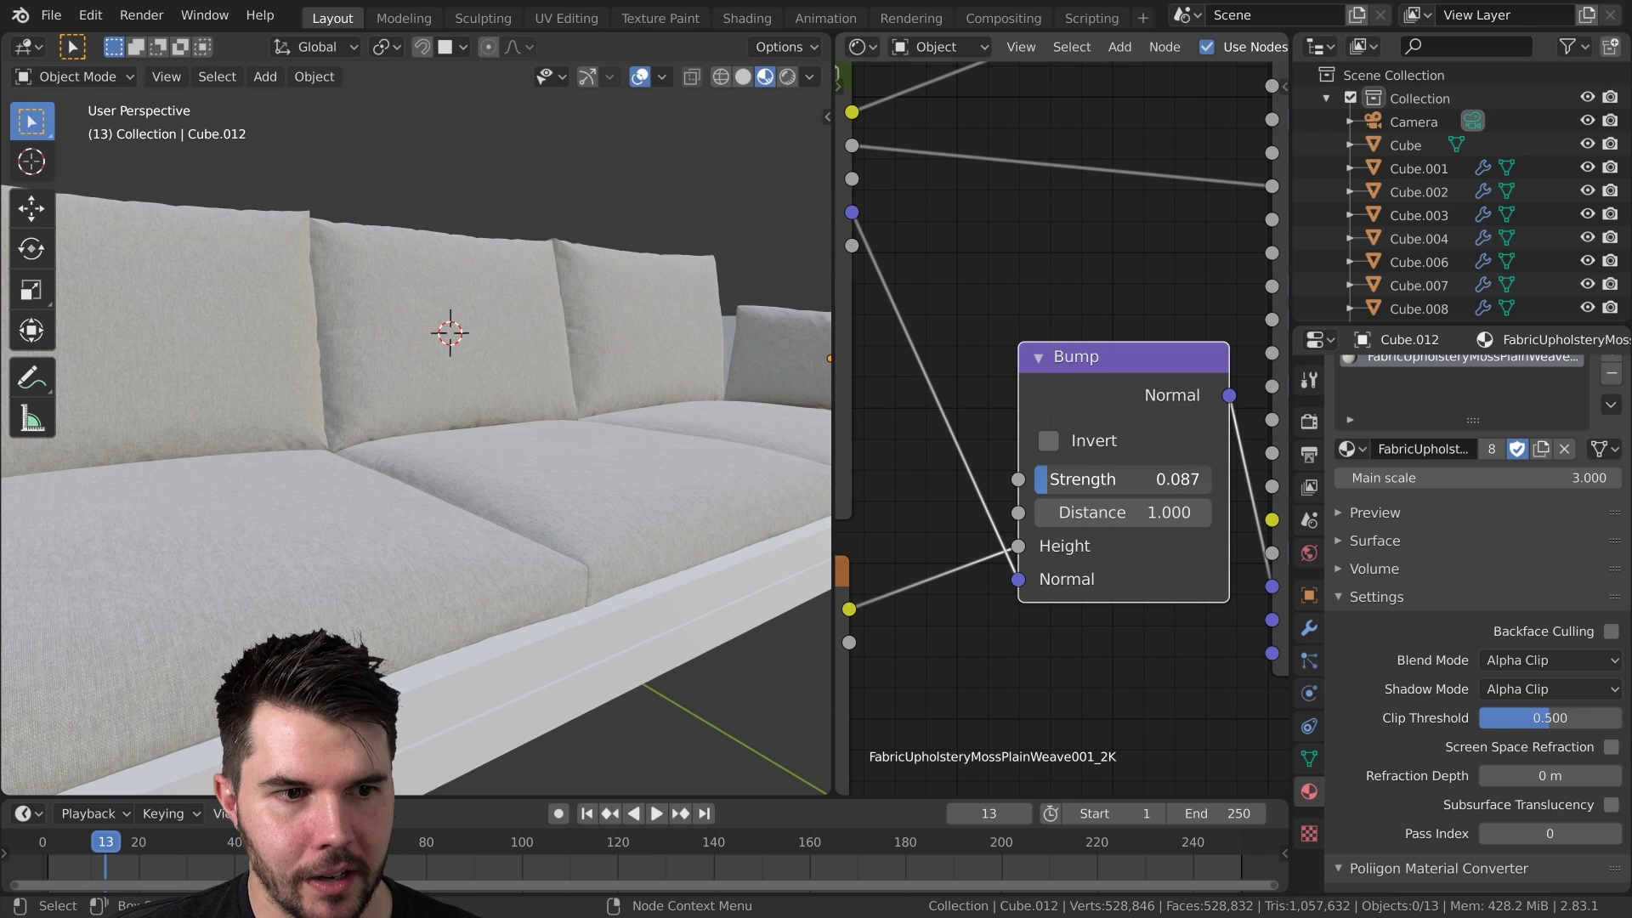
pyautogui.scroll(5, 385, 334)
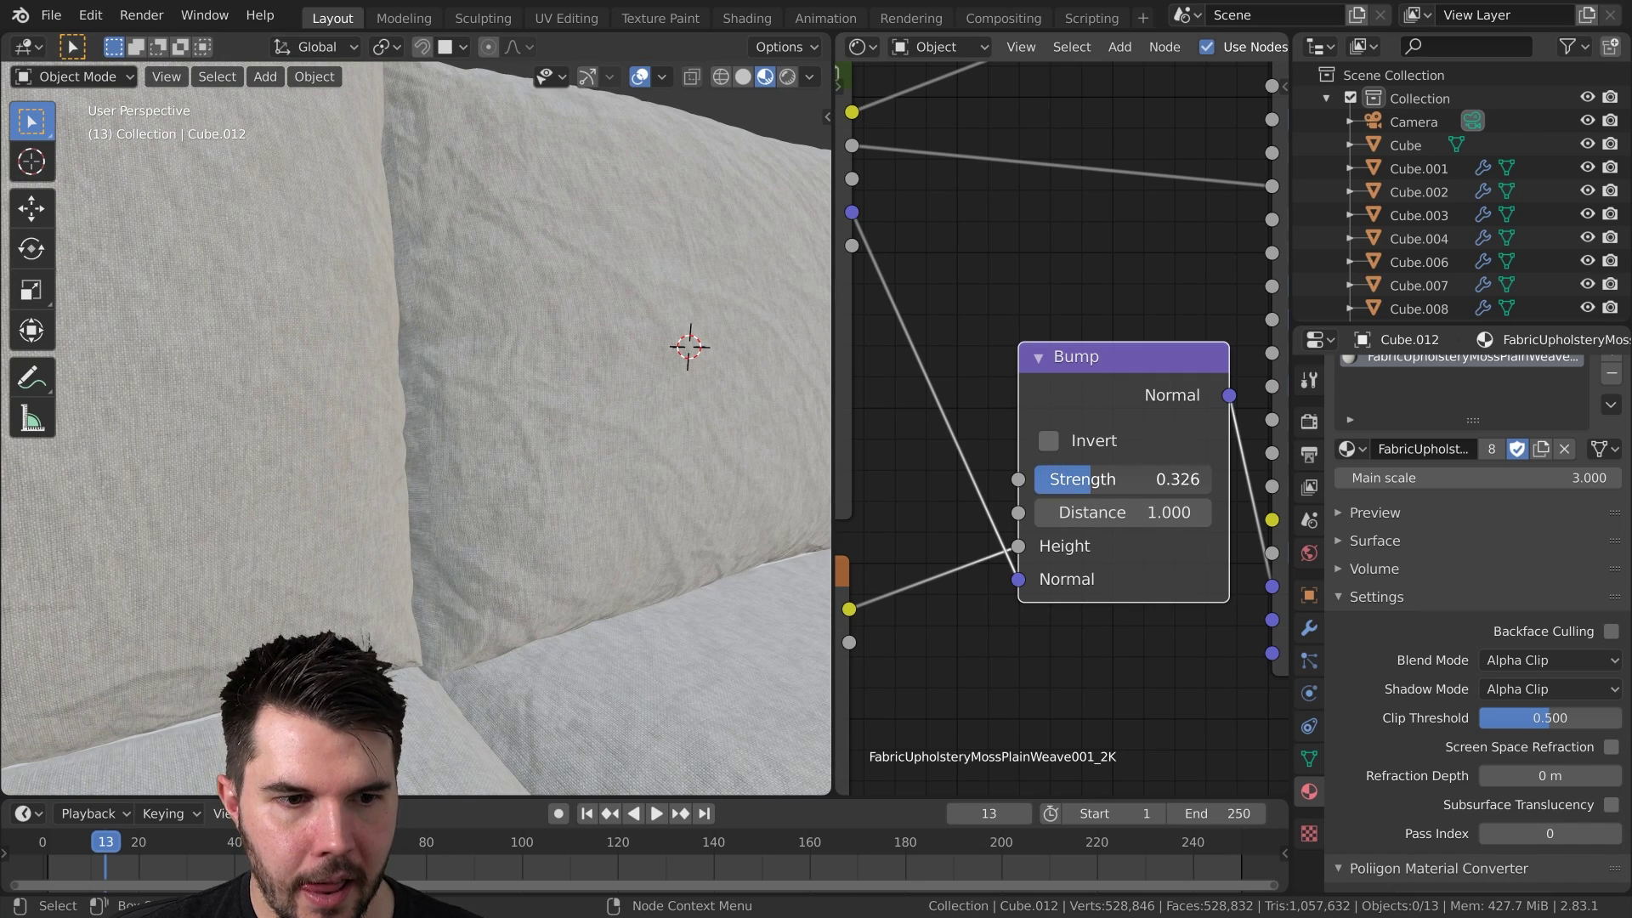
pyautogui.moveTo(1091, 479); pyautogui.dragTo(1050, 478)
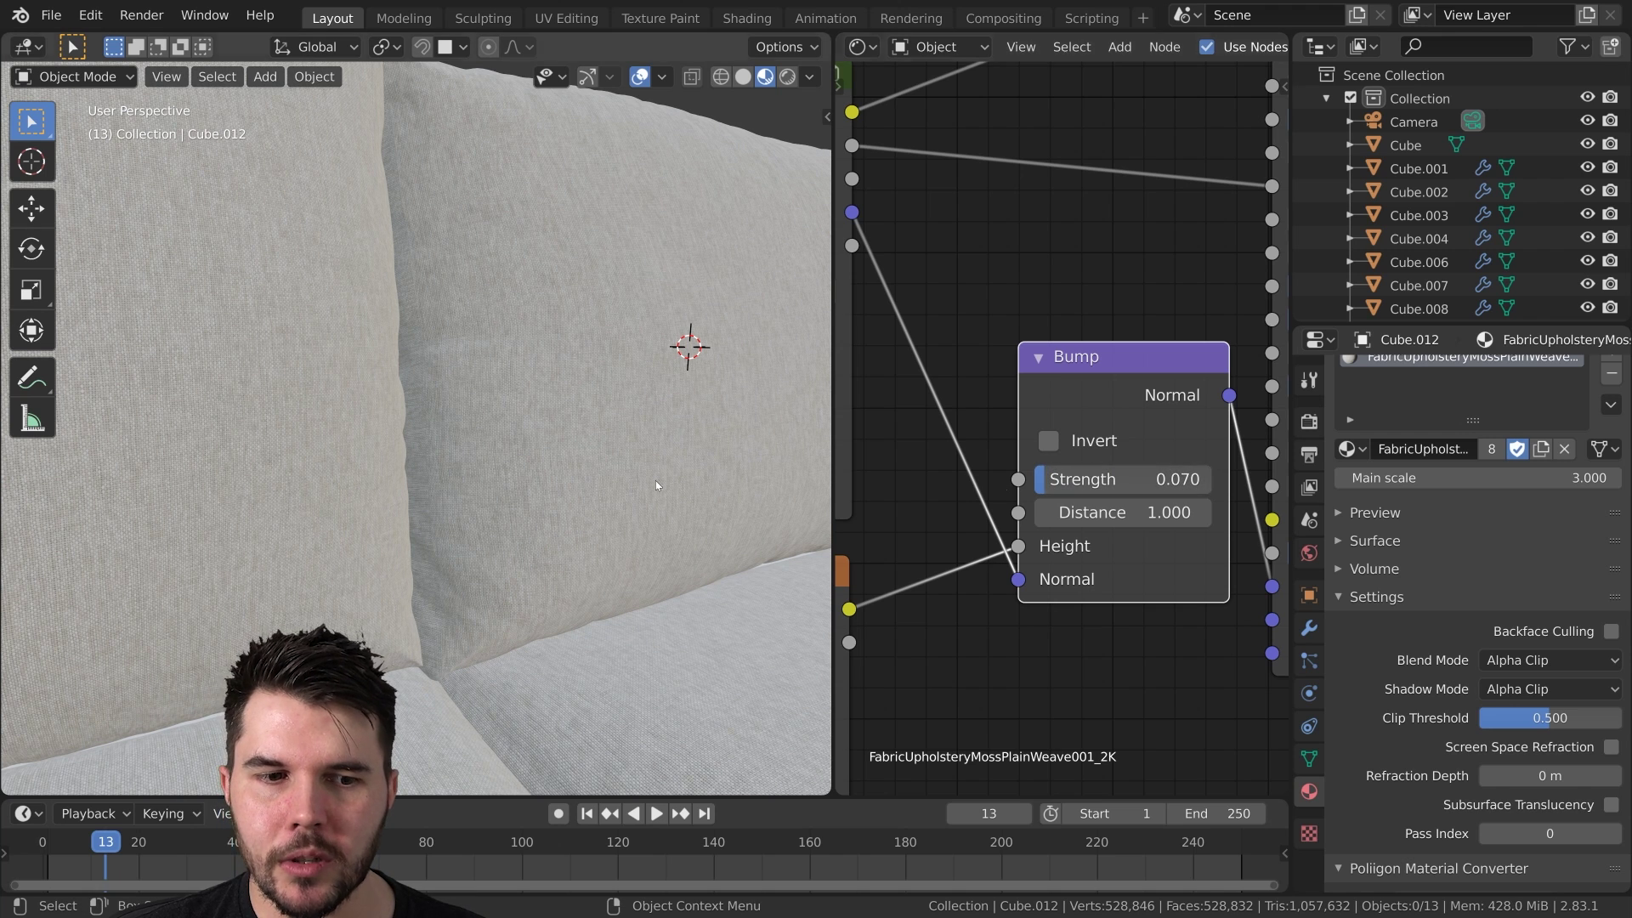
# - Set the Bump strength to 0.050 for fainter creases on the cushions
pyautogui.scroll(-6, 602, 484)
pyautogui.moveTo(602, 486); pyautogui.dragTo(588, 453, button='middle')
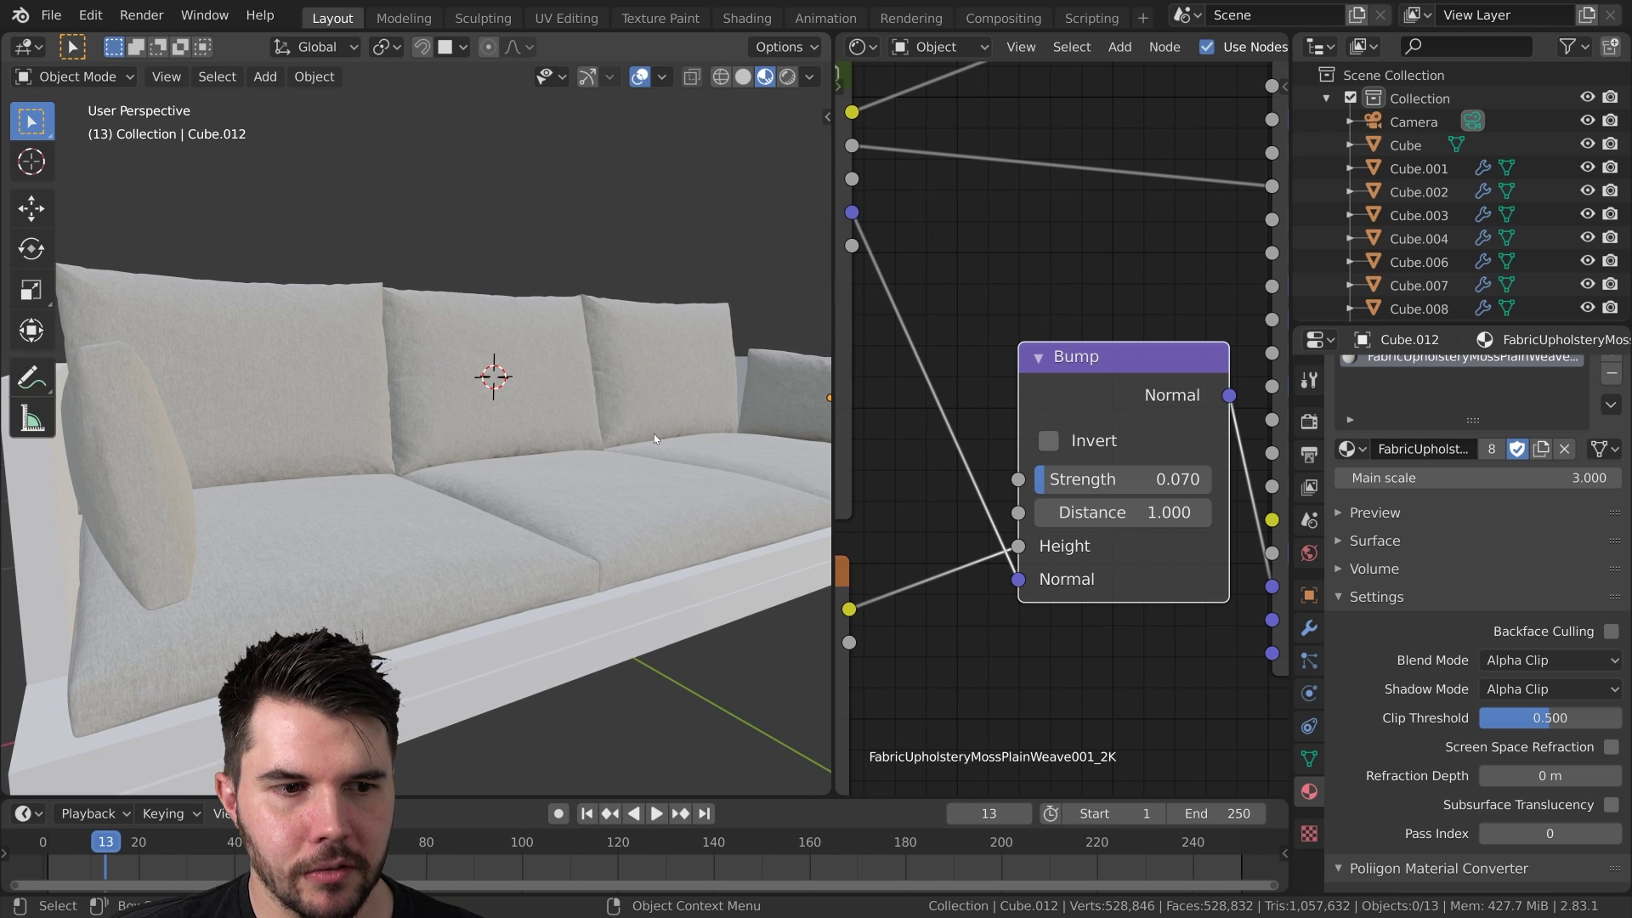
pyautogui.scroll(4, 524, 458)
pyautogui.keyDown('ctrl'); pyautogui.keyDown('shift'); pyautogui.moveTo(1122, 478); pyautogui.dragTo(1109, 478); pyautogui.keyUp('shift'); pyautogui.keyUp('ctrl')
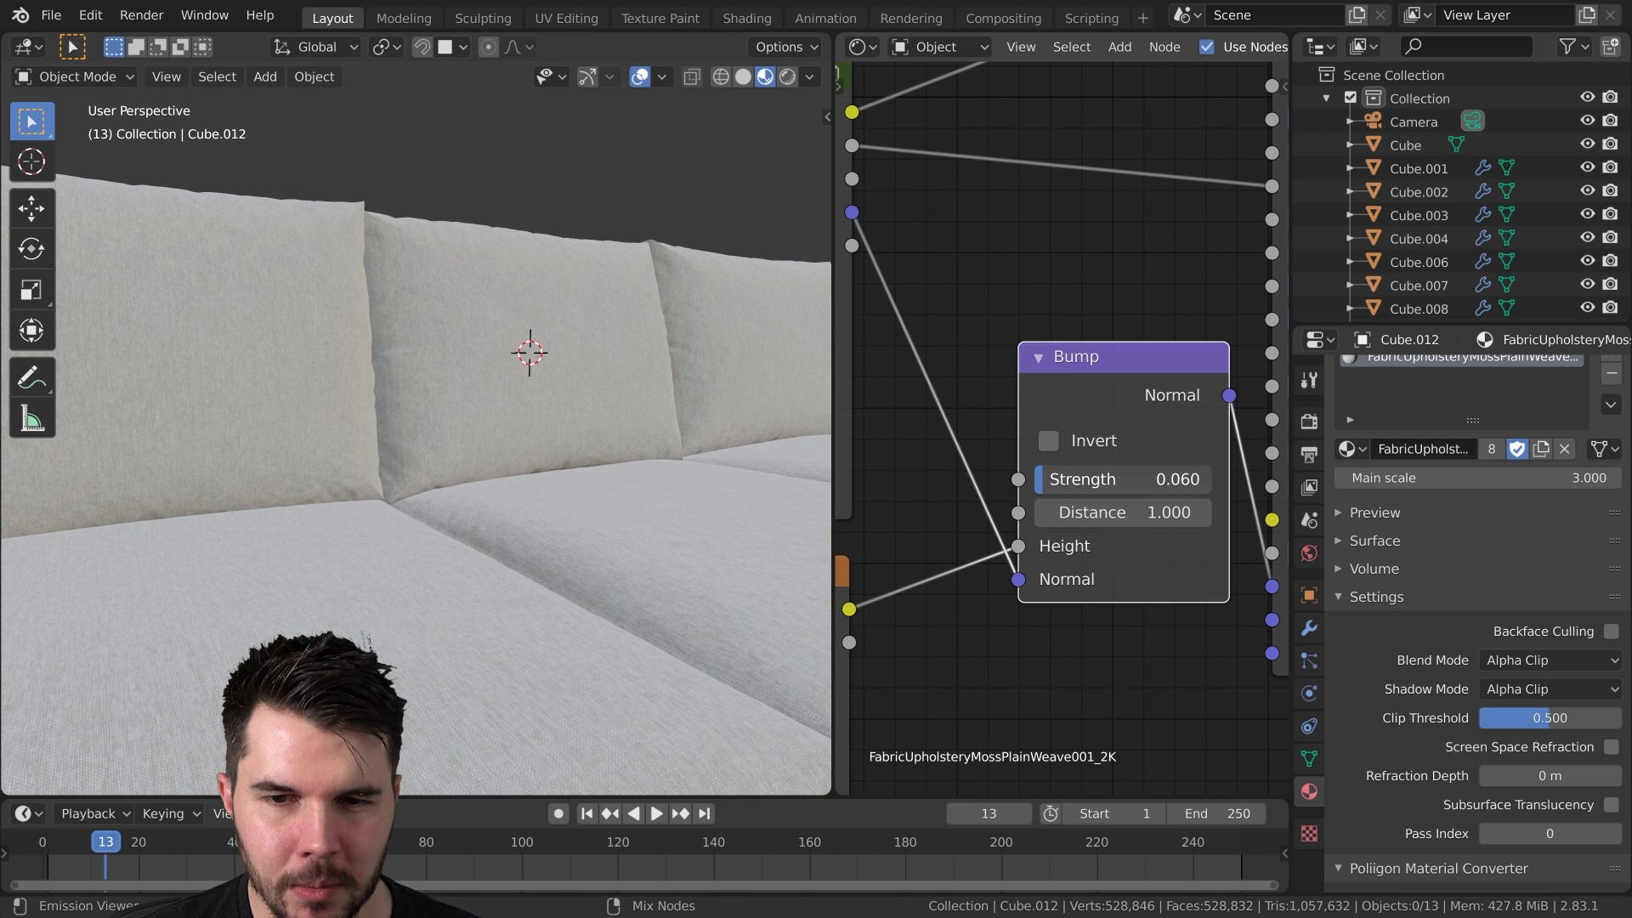
pyautogui.scroll(-4, 639, 488)
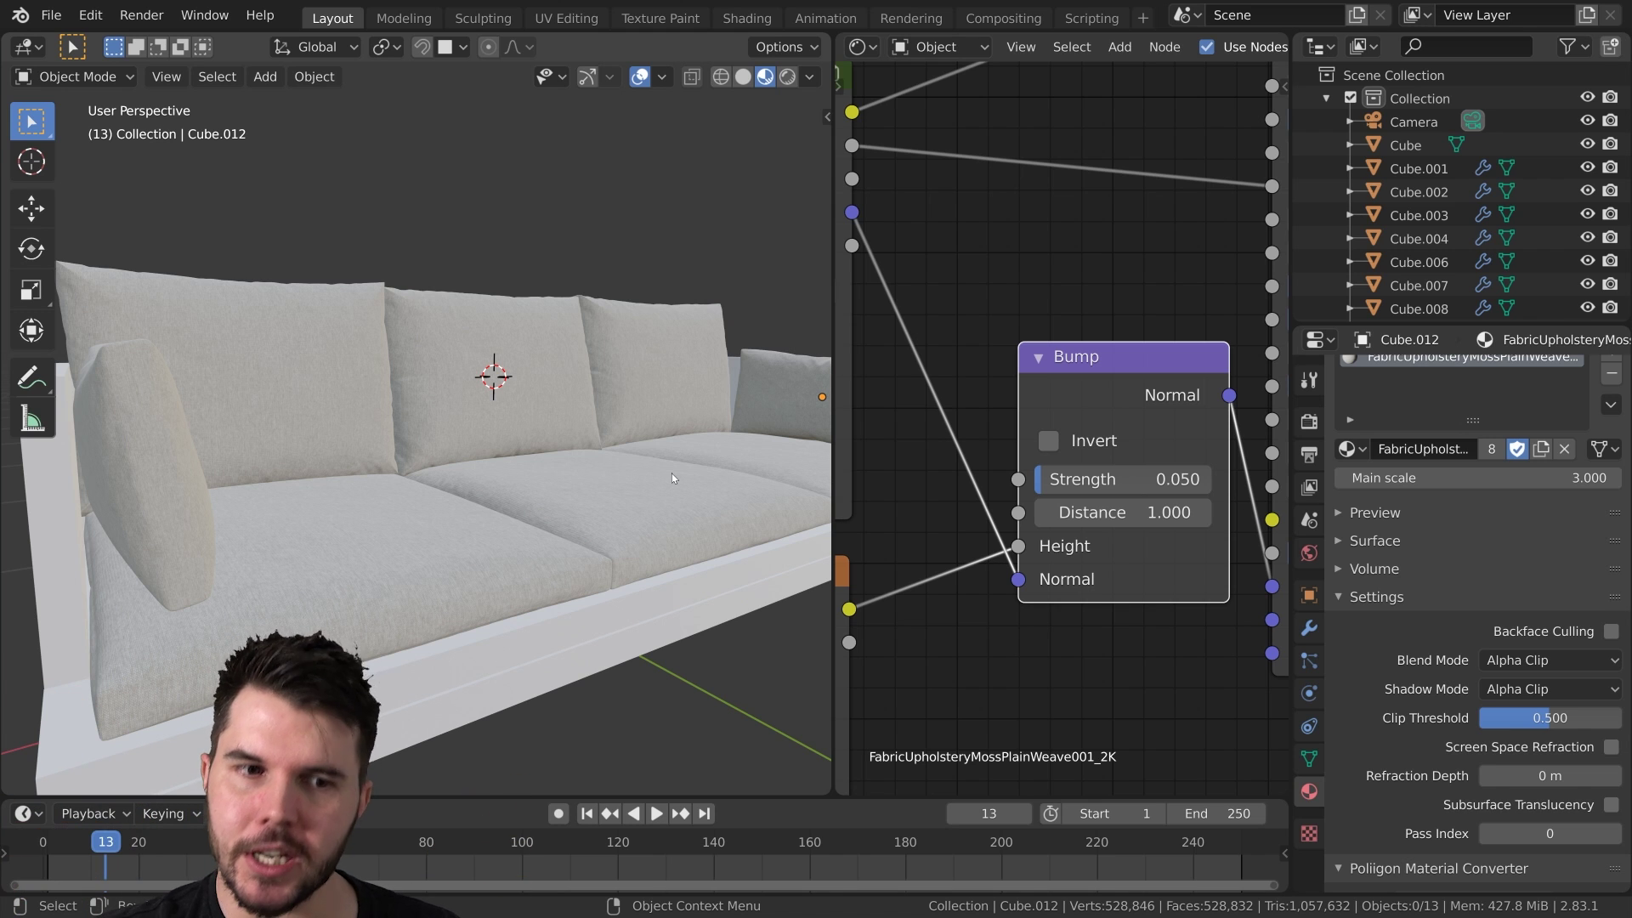
# - Examine the fabric weave and subtle creases on the seat, back and side cushions, both up close and on the whole sofa
pyautogui.scroll(2, 646, 485)
pyautogui.moveTo(629, 495); pyautogui.dragTo(374, 534, button='middle')
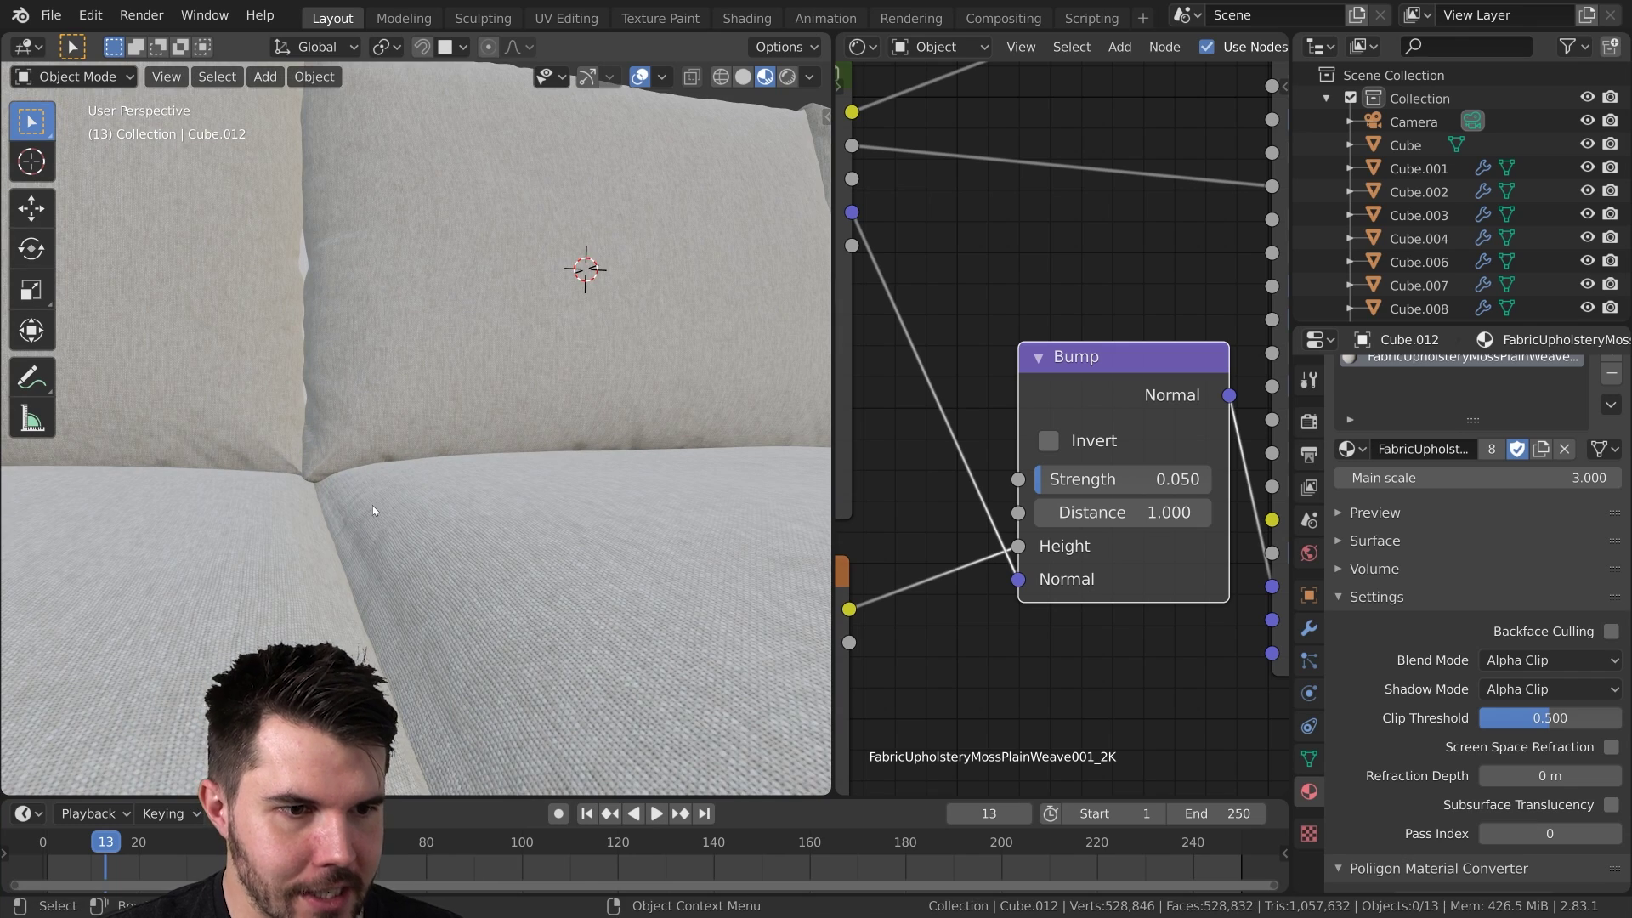
pyautogui.scroll(-6, 400, 510)
pyautogui.scroll(-1, 427, 503)
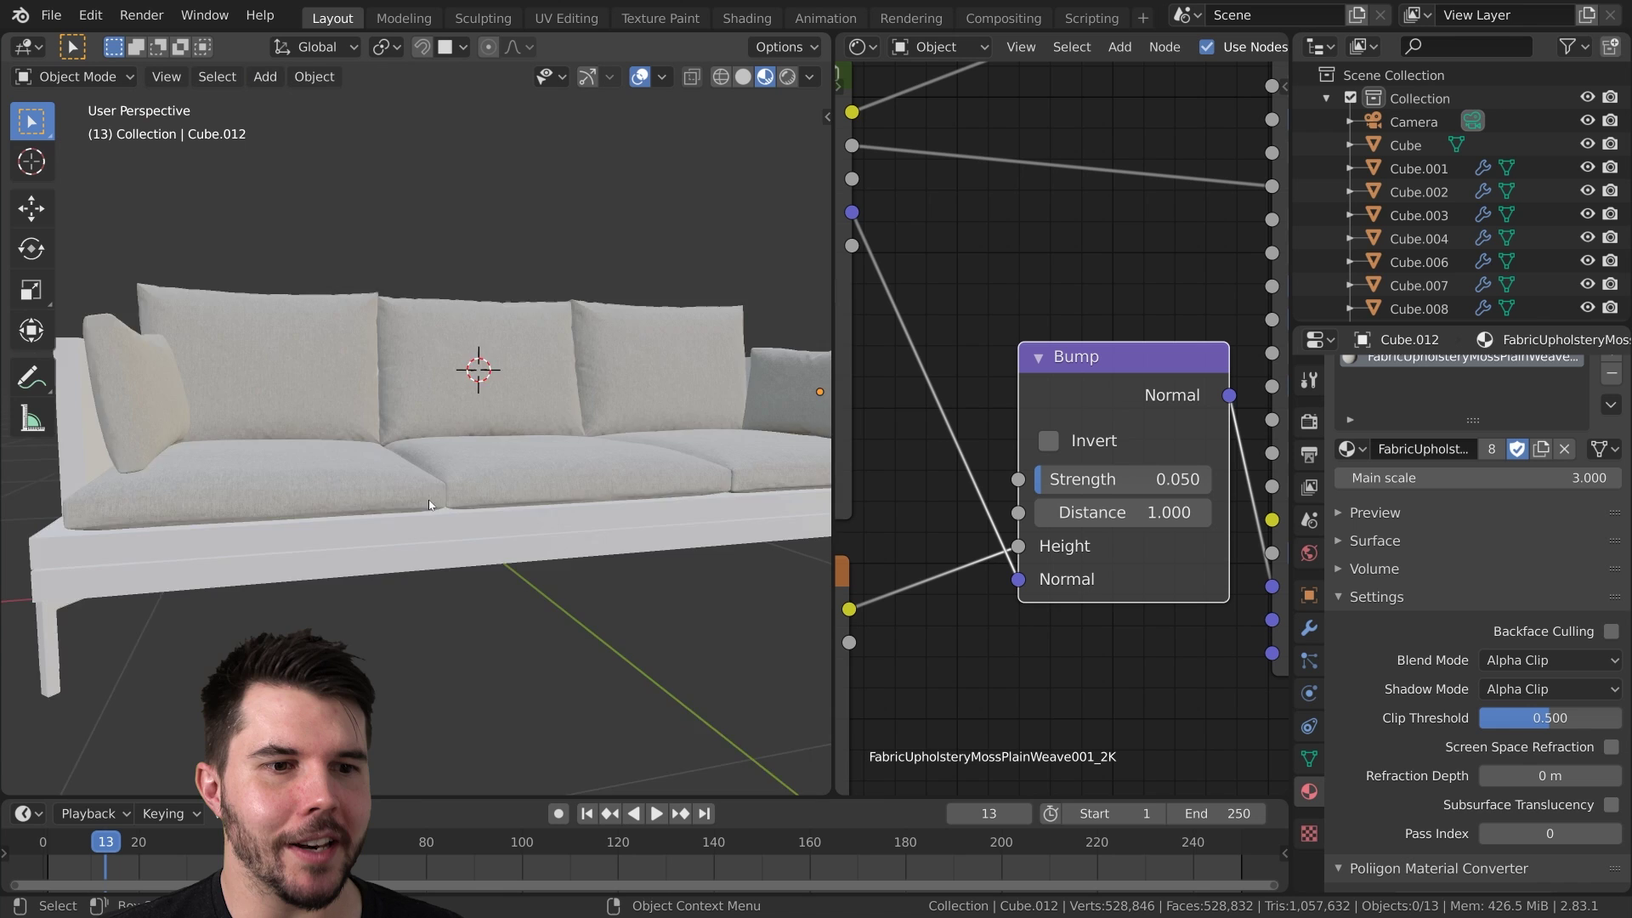
pyautogui.moveTo(429, 504); pyautogui.dragTo(502, 481, button='middle')
pyautogui.scroll(-3, 502, 481)
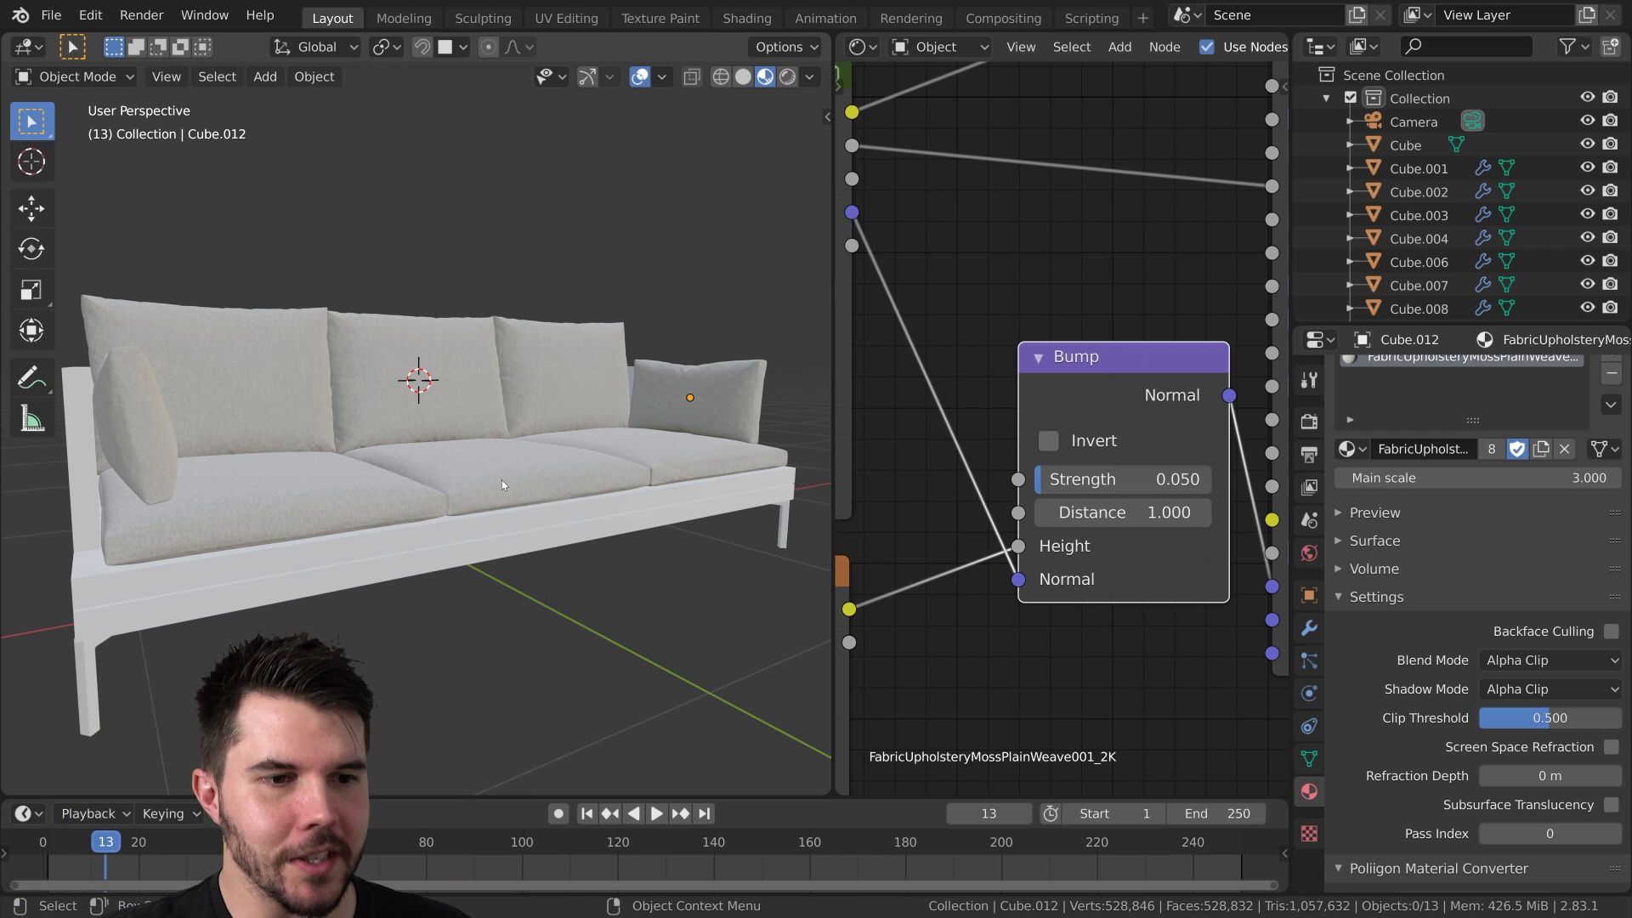
pyautogui.scroll(4, 504, 478)
pyautogui.scroll(-1, 507, 478)
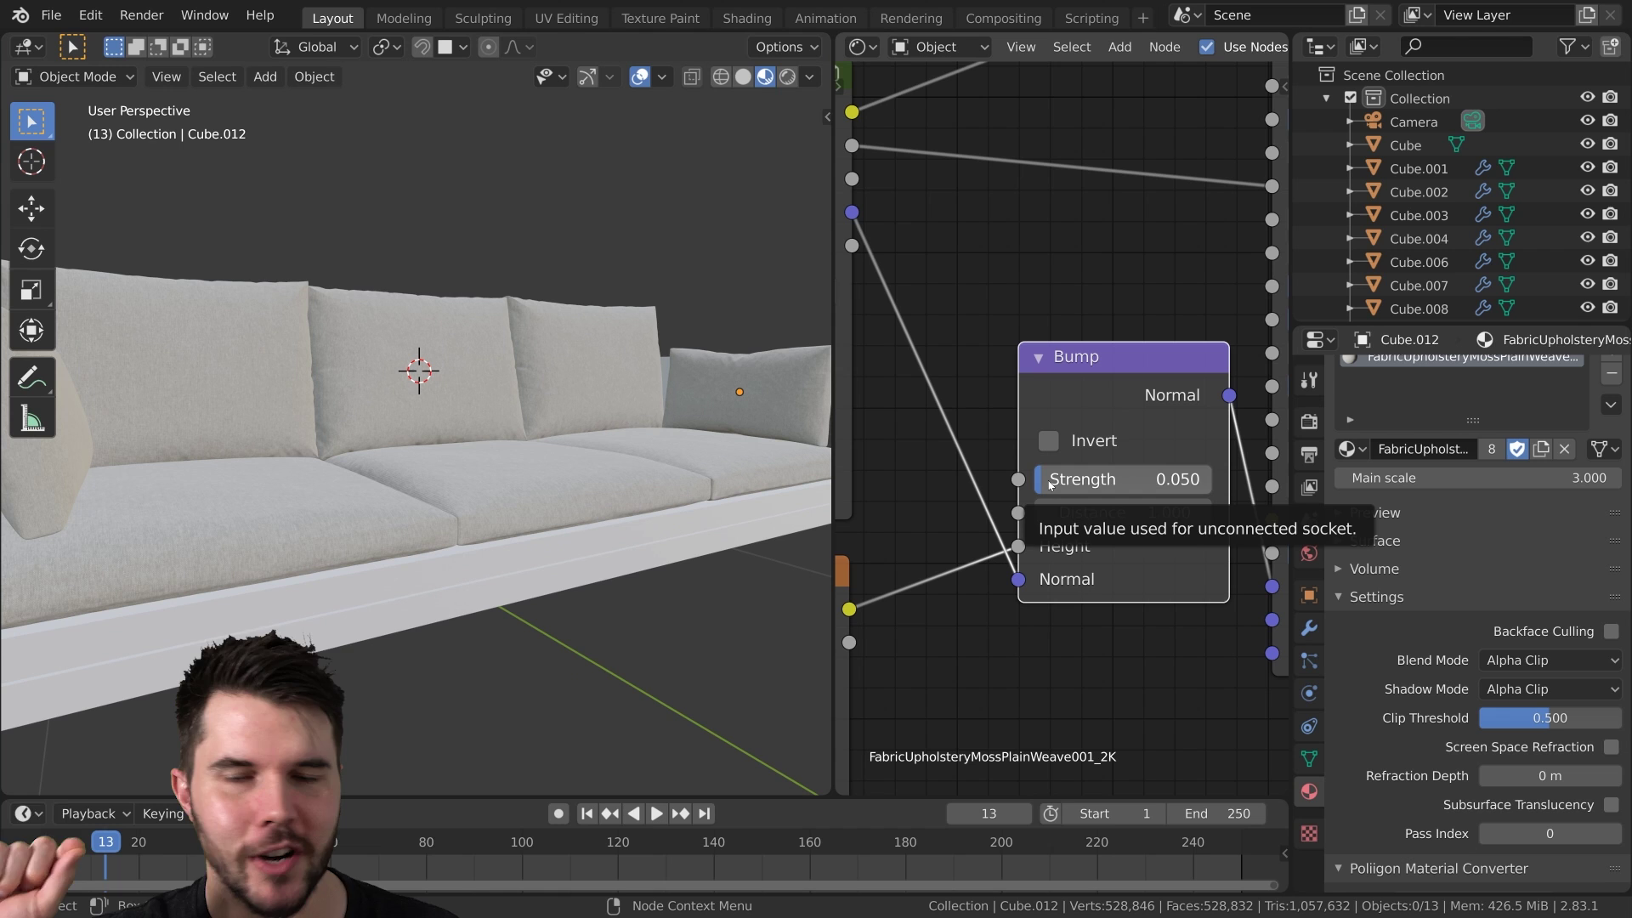
pyautogui.moveTo(498, 454); pyautogui.dragTo(524, 456, button='middle')
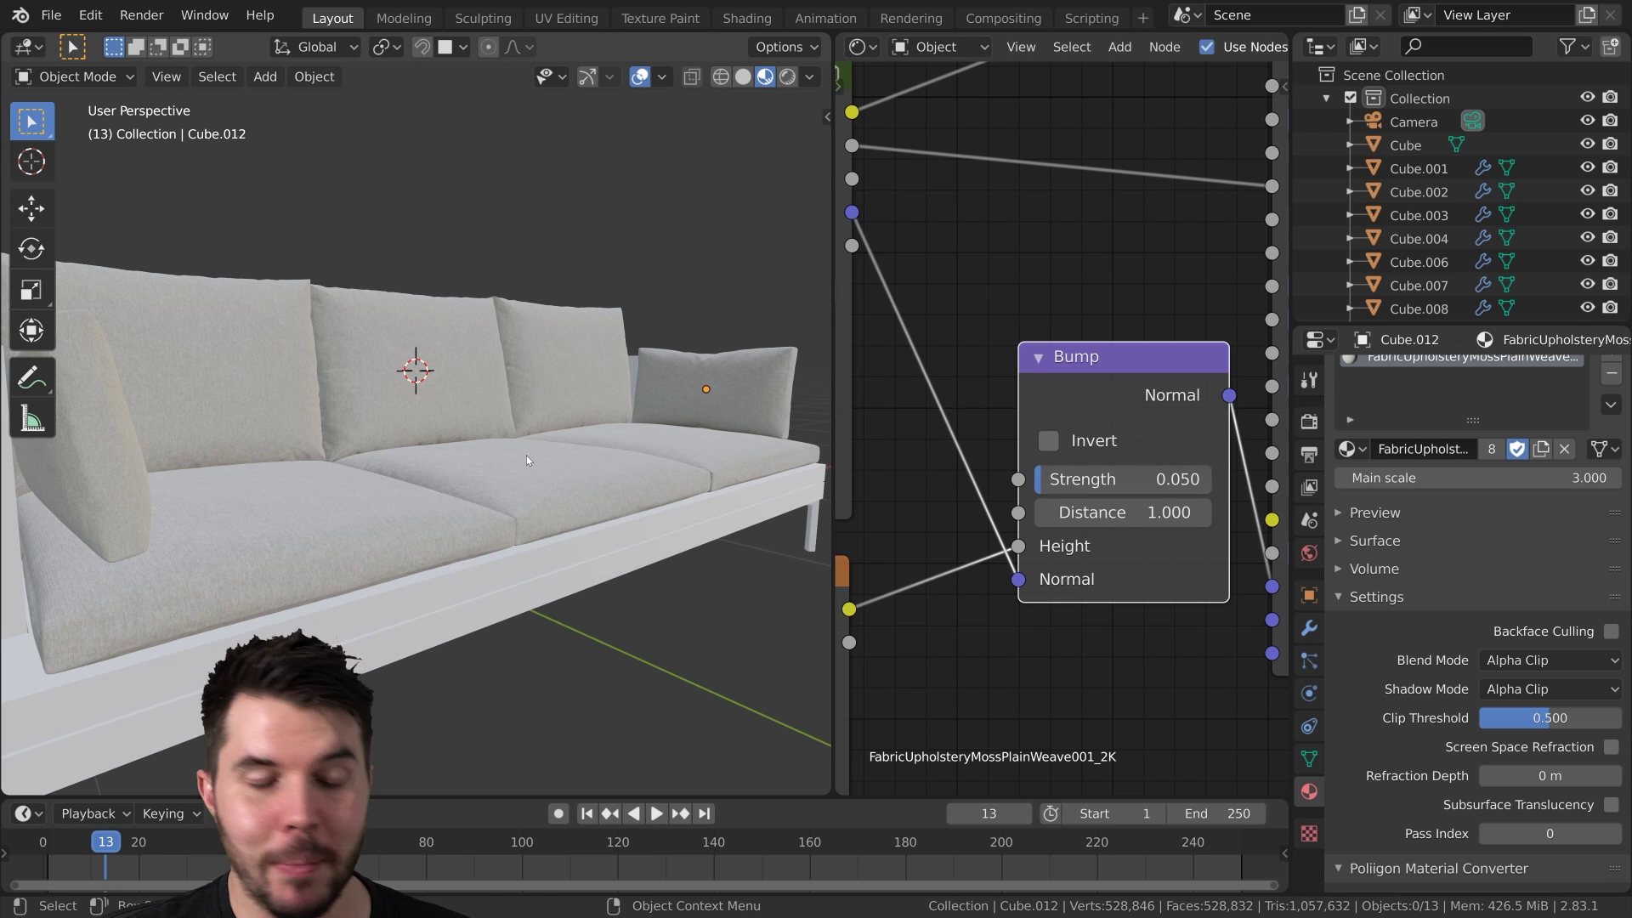
pyautogui.keyDown('shift'); pyautogui.moveTo(691, 405); pyautogui.dragTo(476, 454, button='middle'); pyautogui.keyUp('shift')
pyautogui.scroll(3, 354, 498)
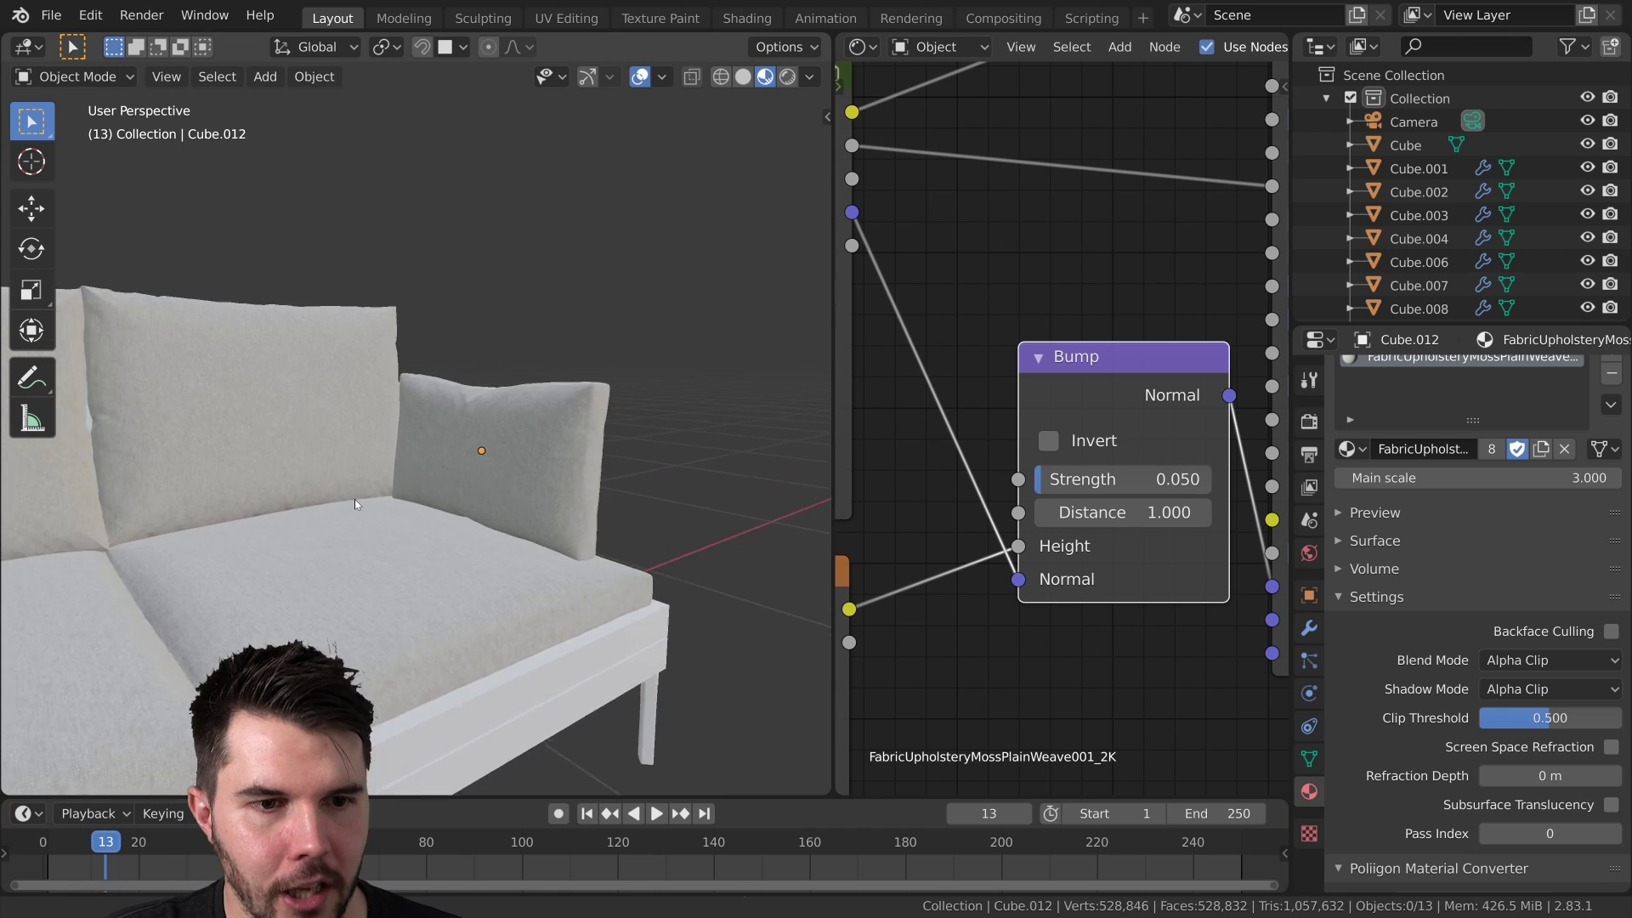
pyautogui.moveTo(354, 498); pyautogui.dragTo(457, 479, button='middle')
pyautogui.scroll(2, 456, 478)
pyautogui.scroll(-8, 457, 478)
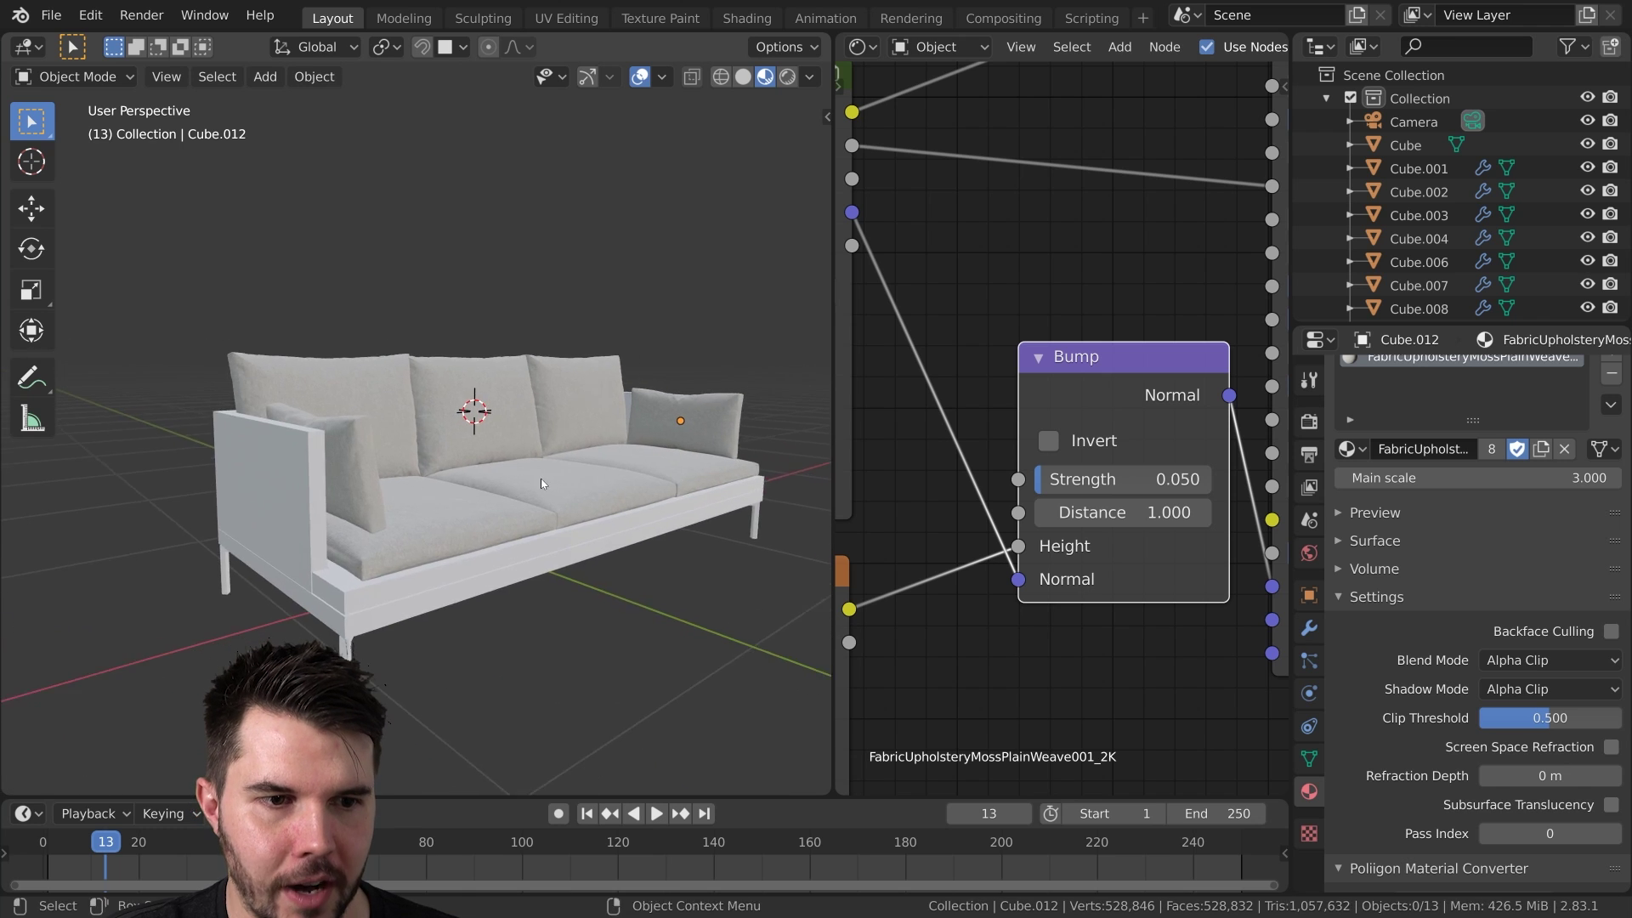
pyautogui.moveTo(543, 477); pyautogui.dragTo(505, 466, button='middle')
# - Maximize the 3D viewport and inspect the seat cushions' fabric up close and the finished sofa as a whole
pyautogui.hotkey('ctrl', 'space')
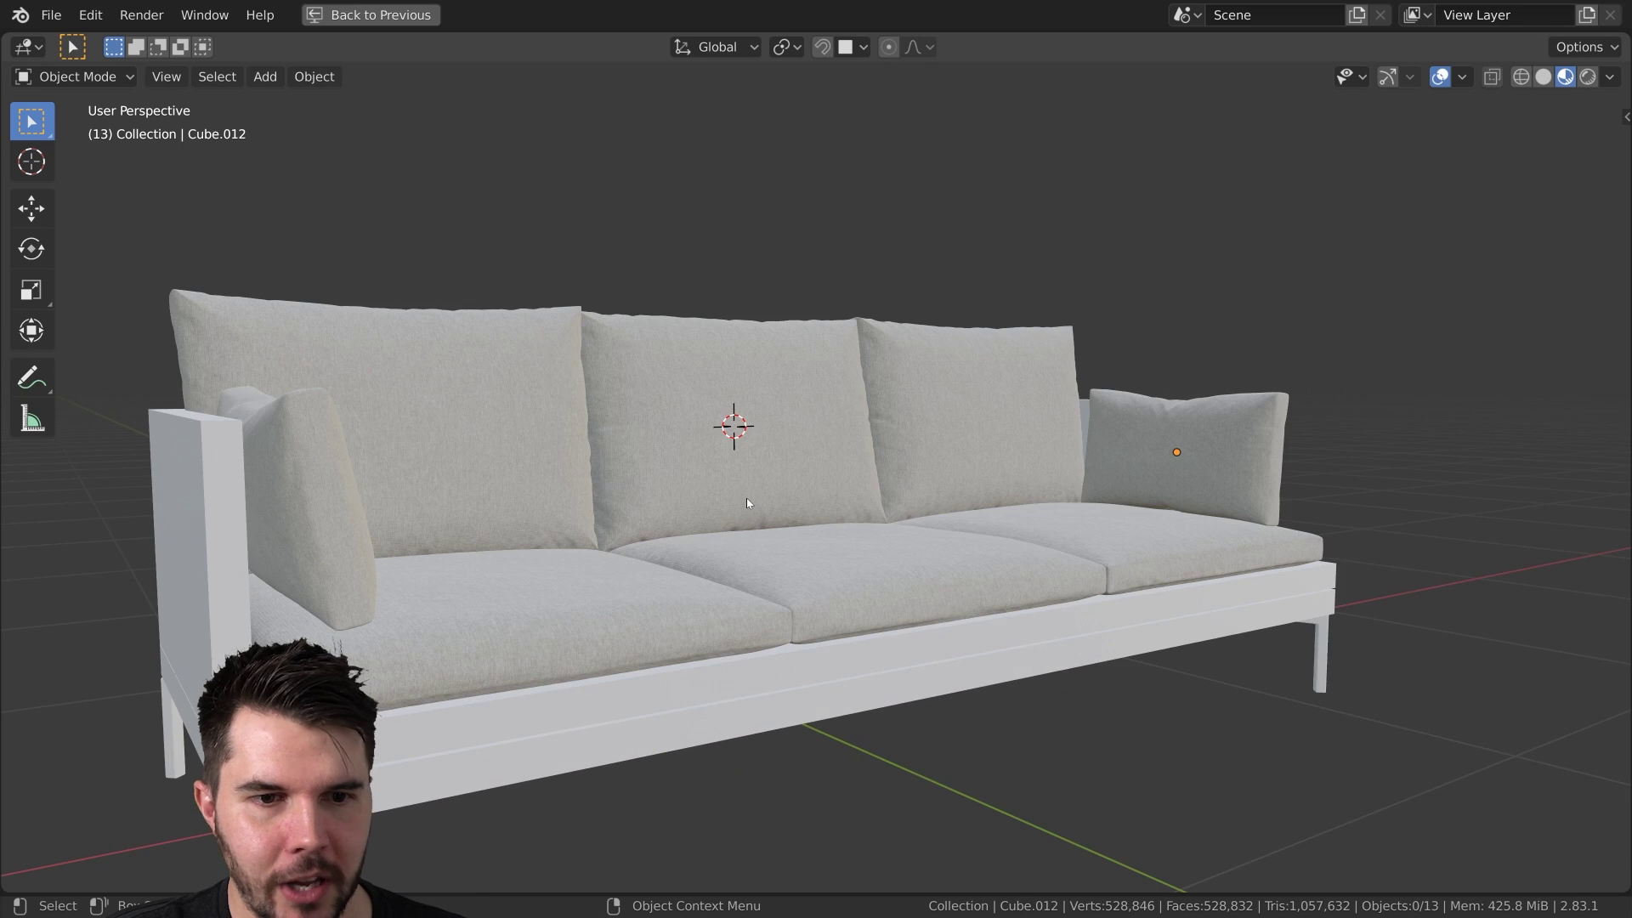
pyautogui.scroll(3, 747, 498)
pyautogui.moveTo(741, 507); pyautogui.dragTo(863, 438, button='middle')
pyautogui.scroll(3, 831, 562)
pyautogui.scroll(1, 770, 615)
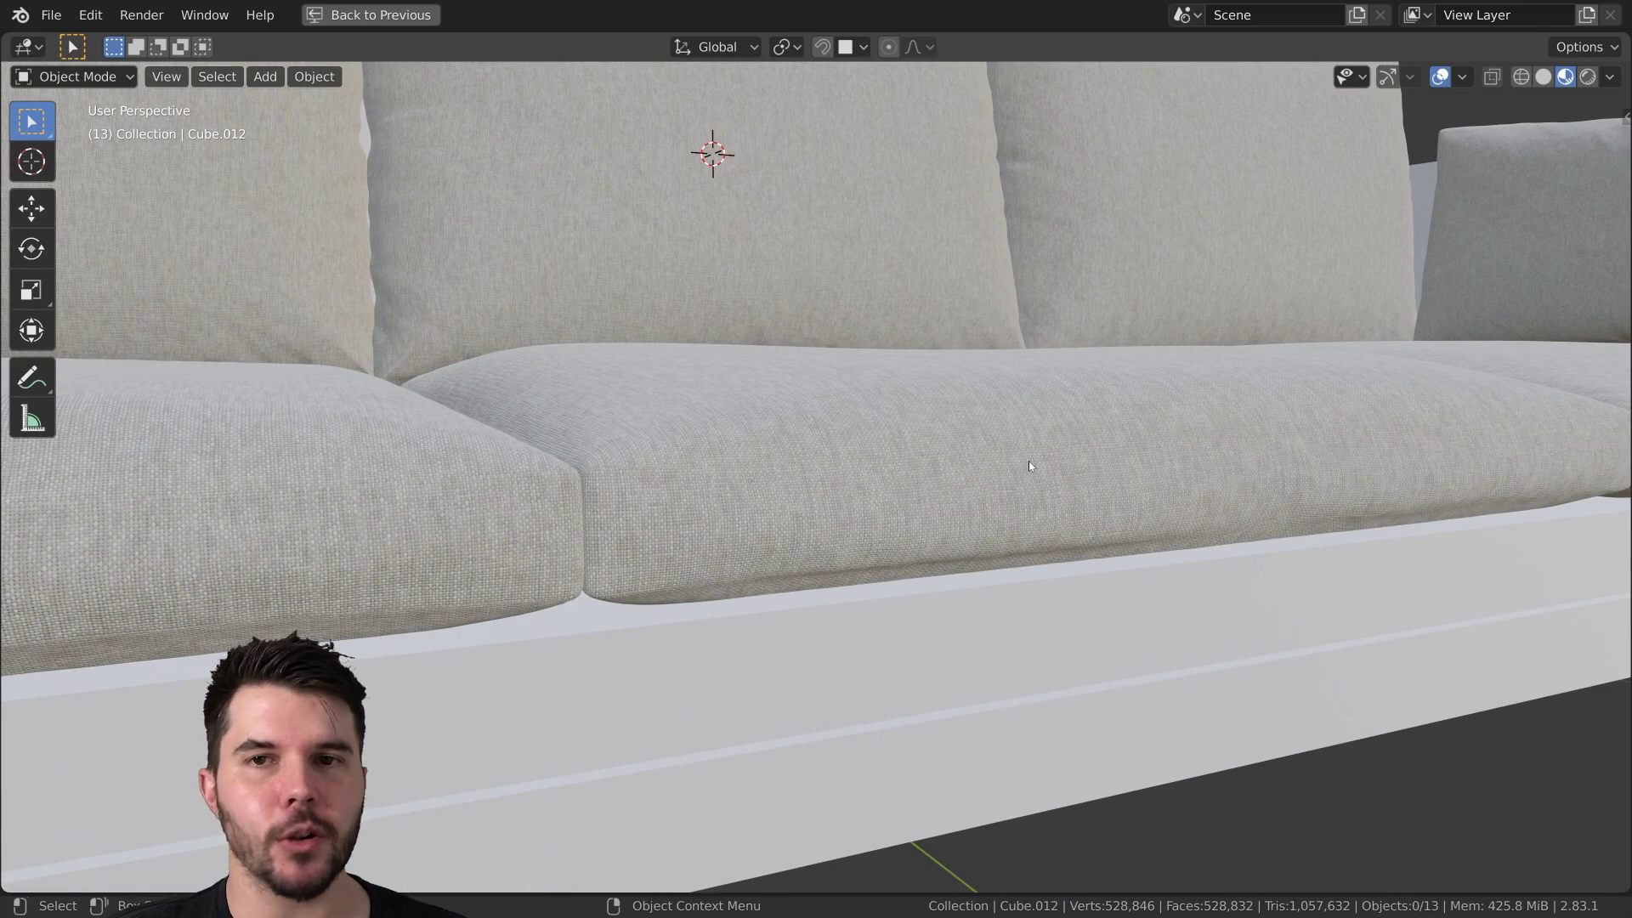
pyautogui.moveTo(1028, 461); pyautogui.dragTo(863, 465, button='middle')
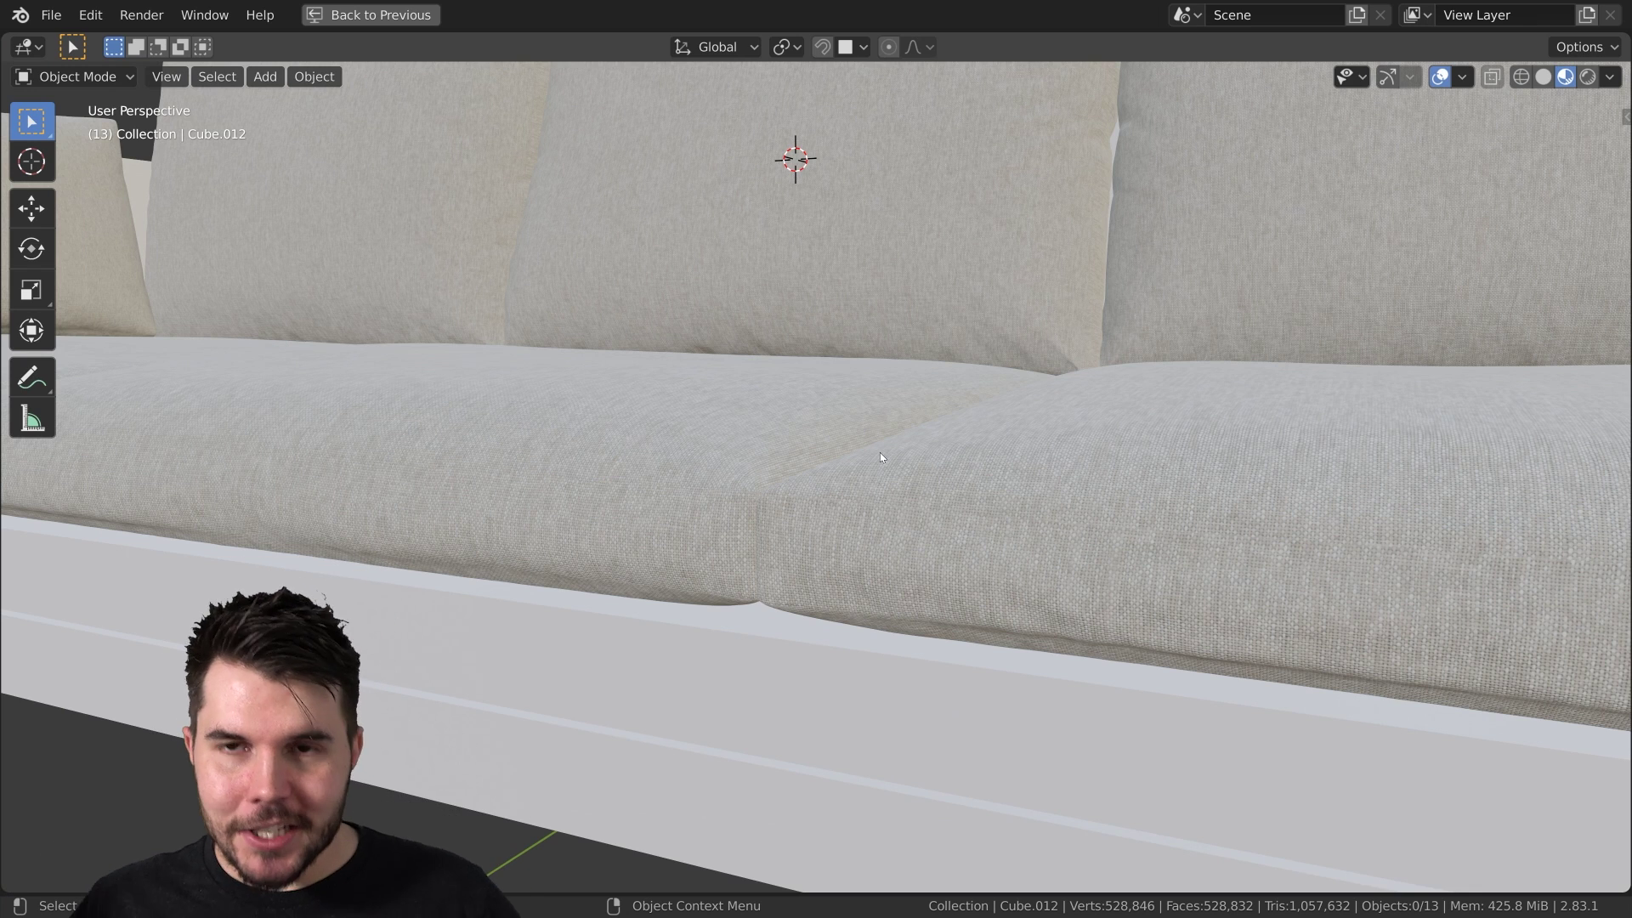
pyautogui.moveTo(780, 454); pyautogui.dragTo(922, 476, button='middle')
pyautogui.scroll(-3, 821, 492)
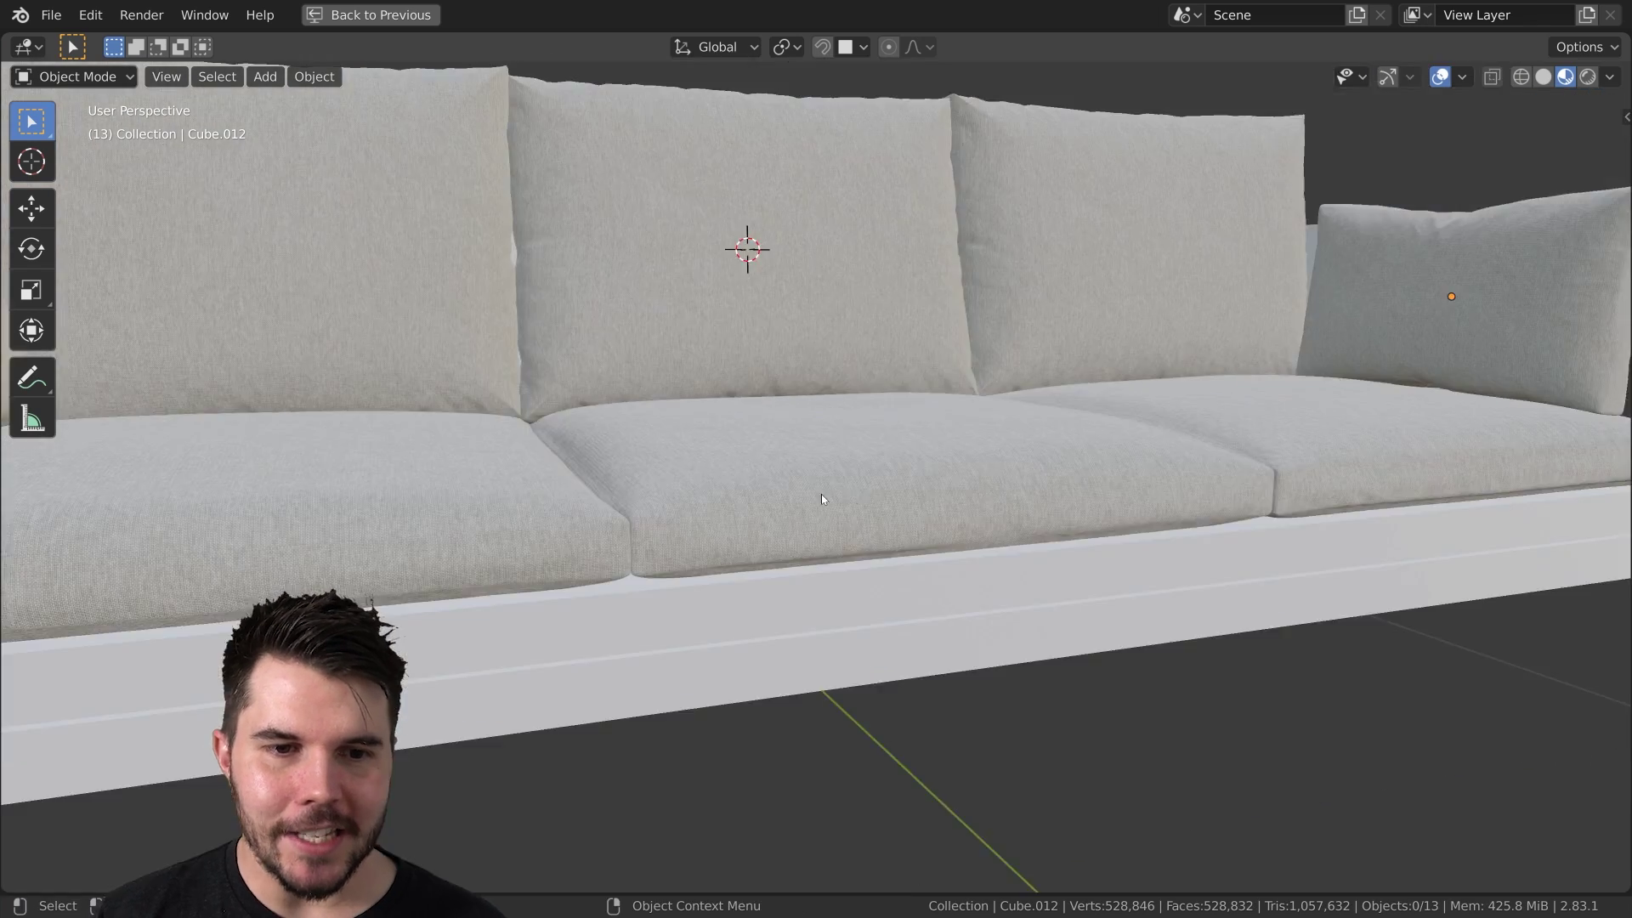
pyautogui.moveTo(821, 493); pyautogui.dragTo(894, 498, button='middle')
pyautogui.scroll(-4, 895, 501)
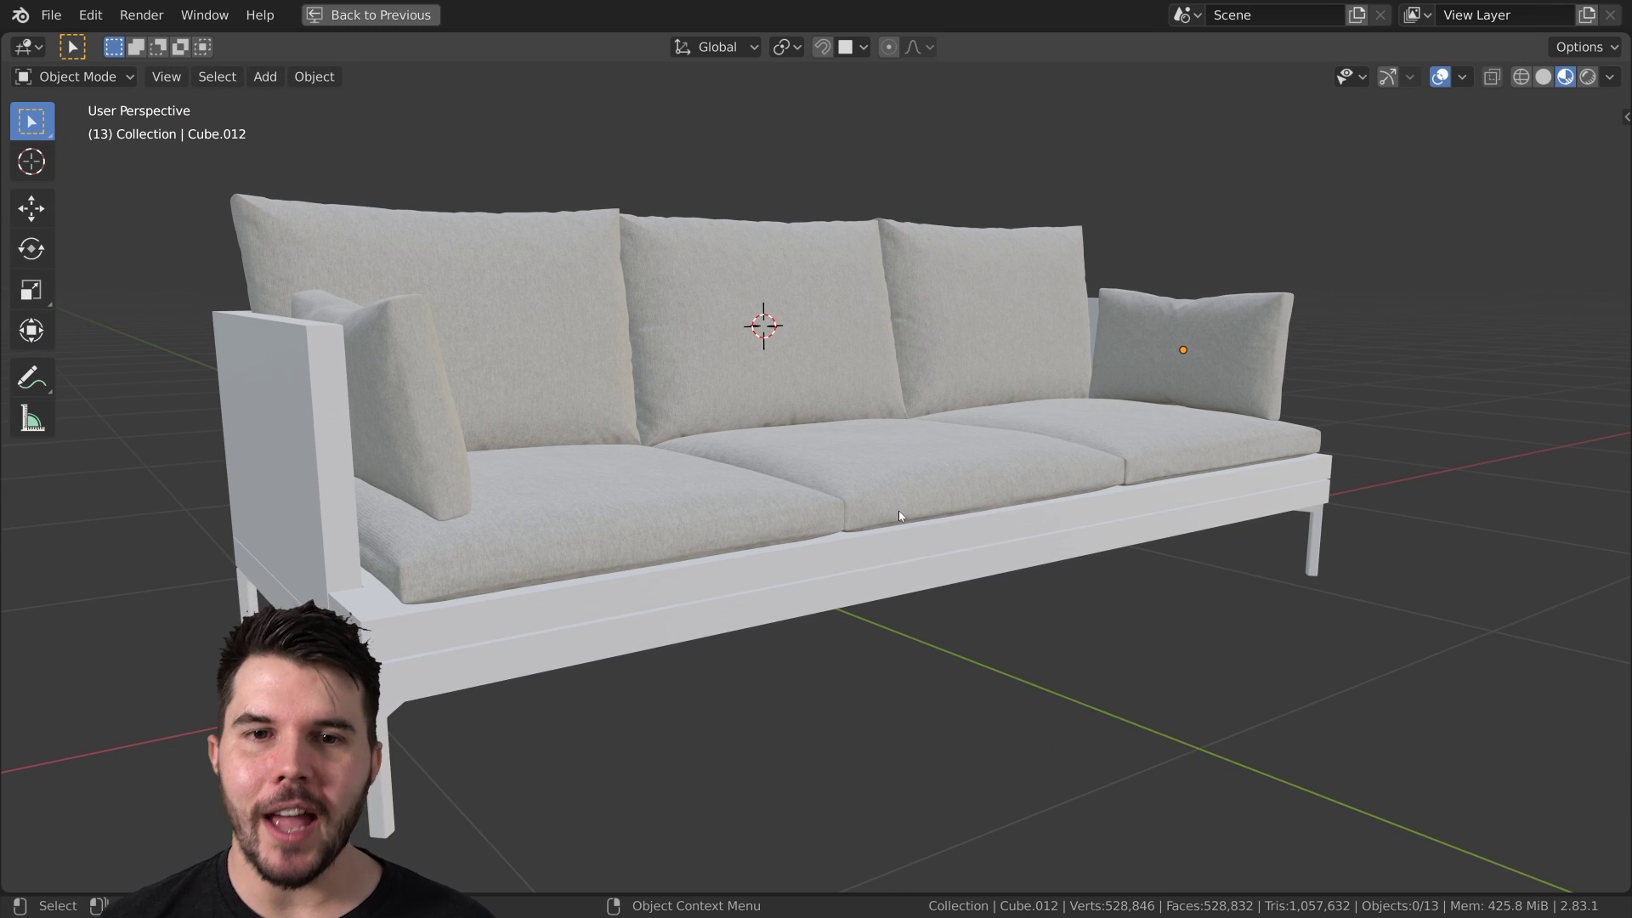